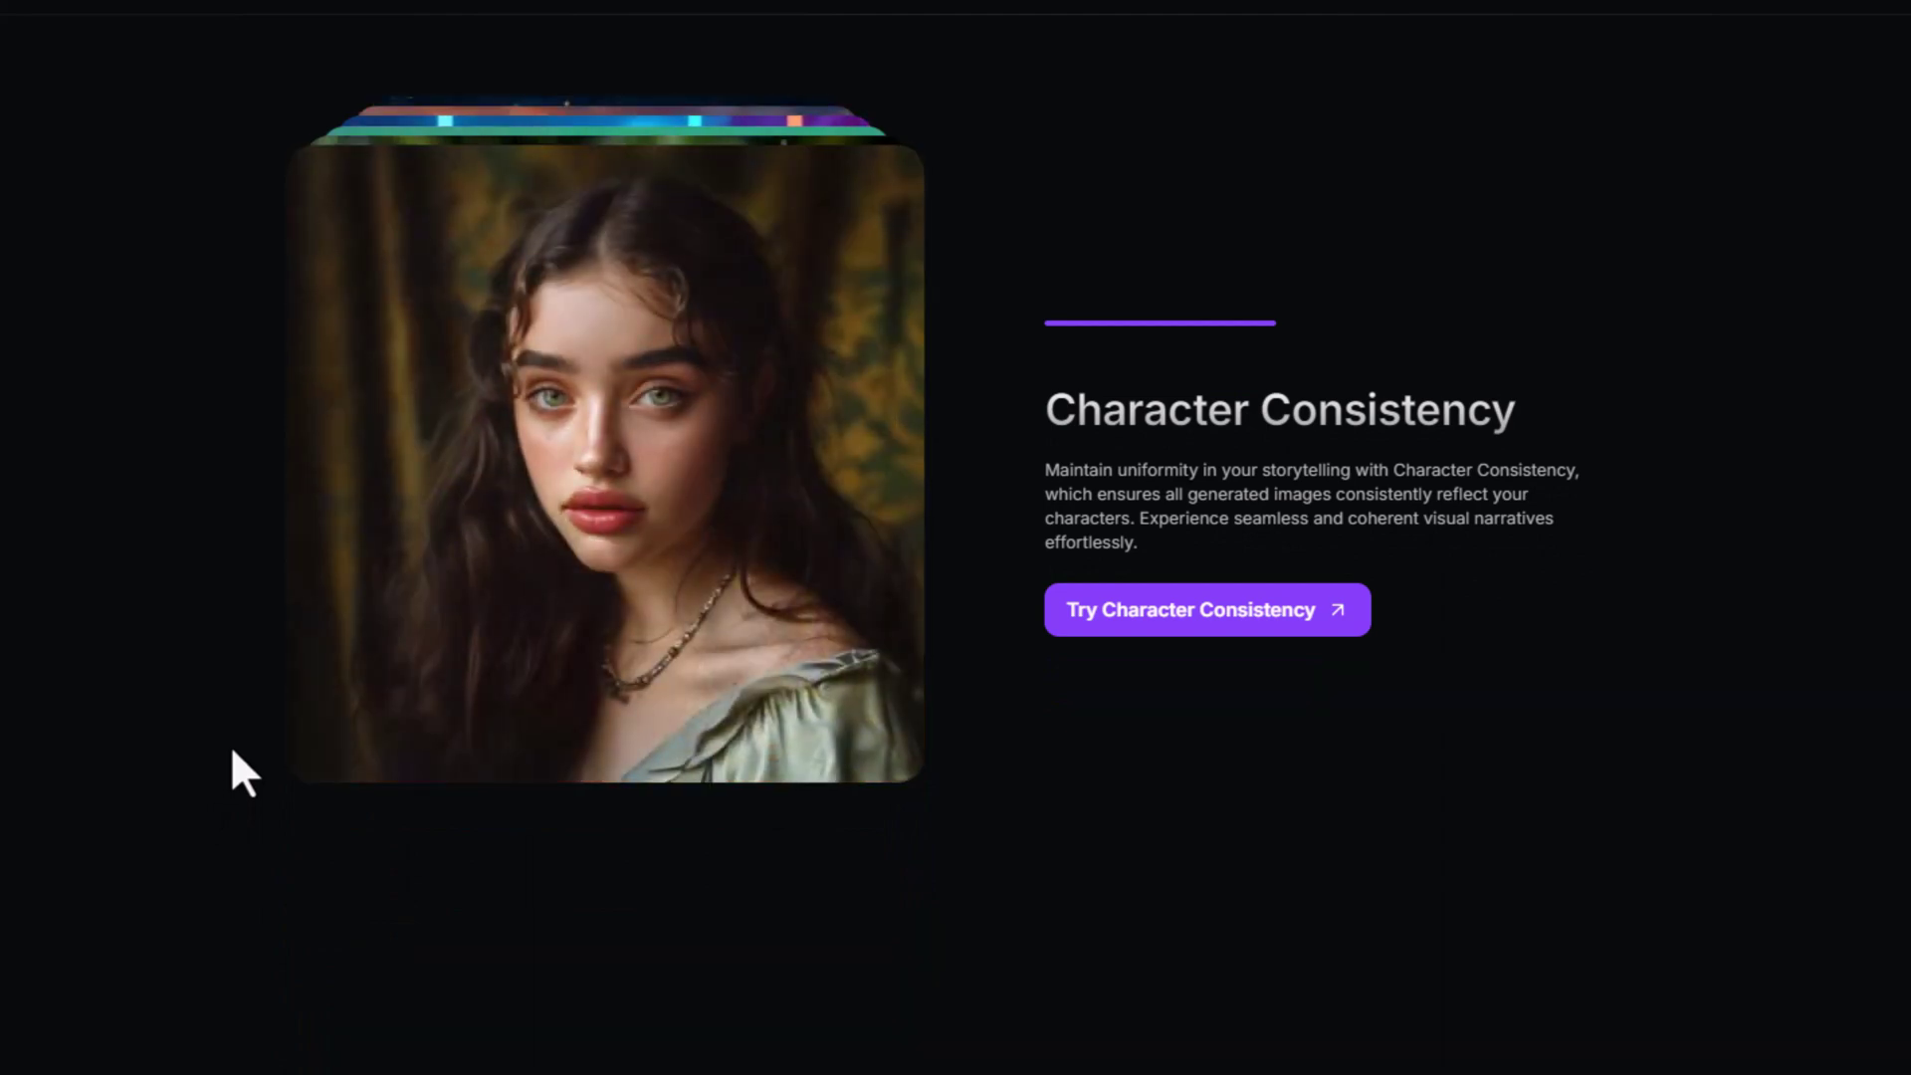
# - Look through the ImagineArt homepage showcase and launch the app
pyautogui.scroll(-5, 231, 752)
pyautogui.scroll(-4, 231, 743)
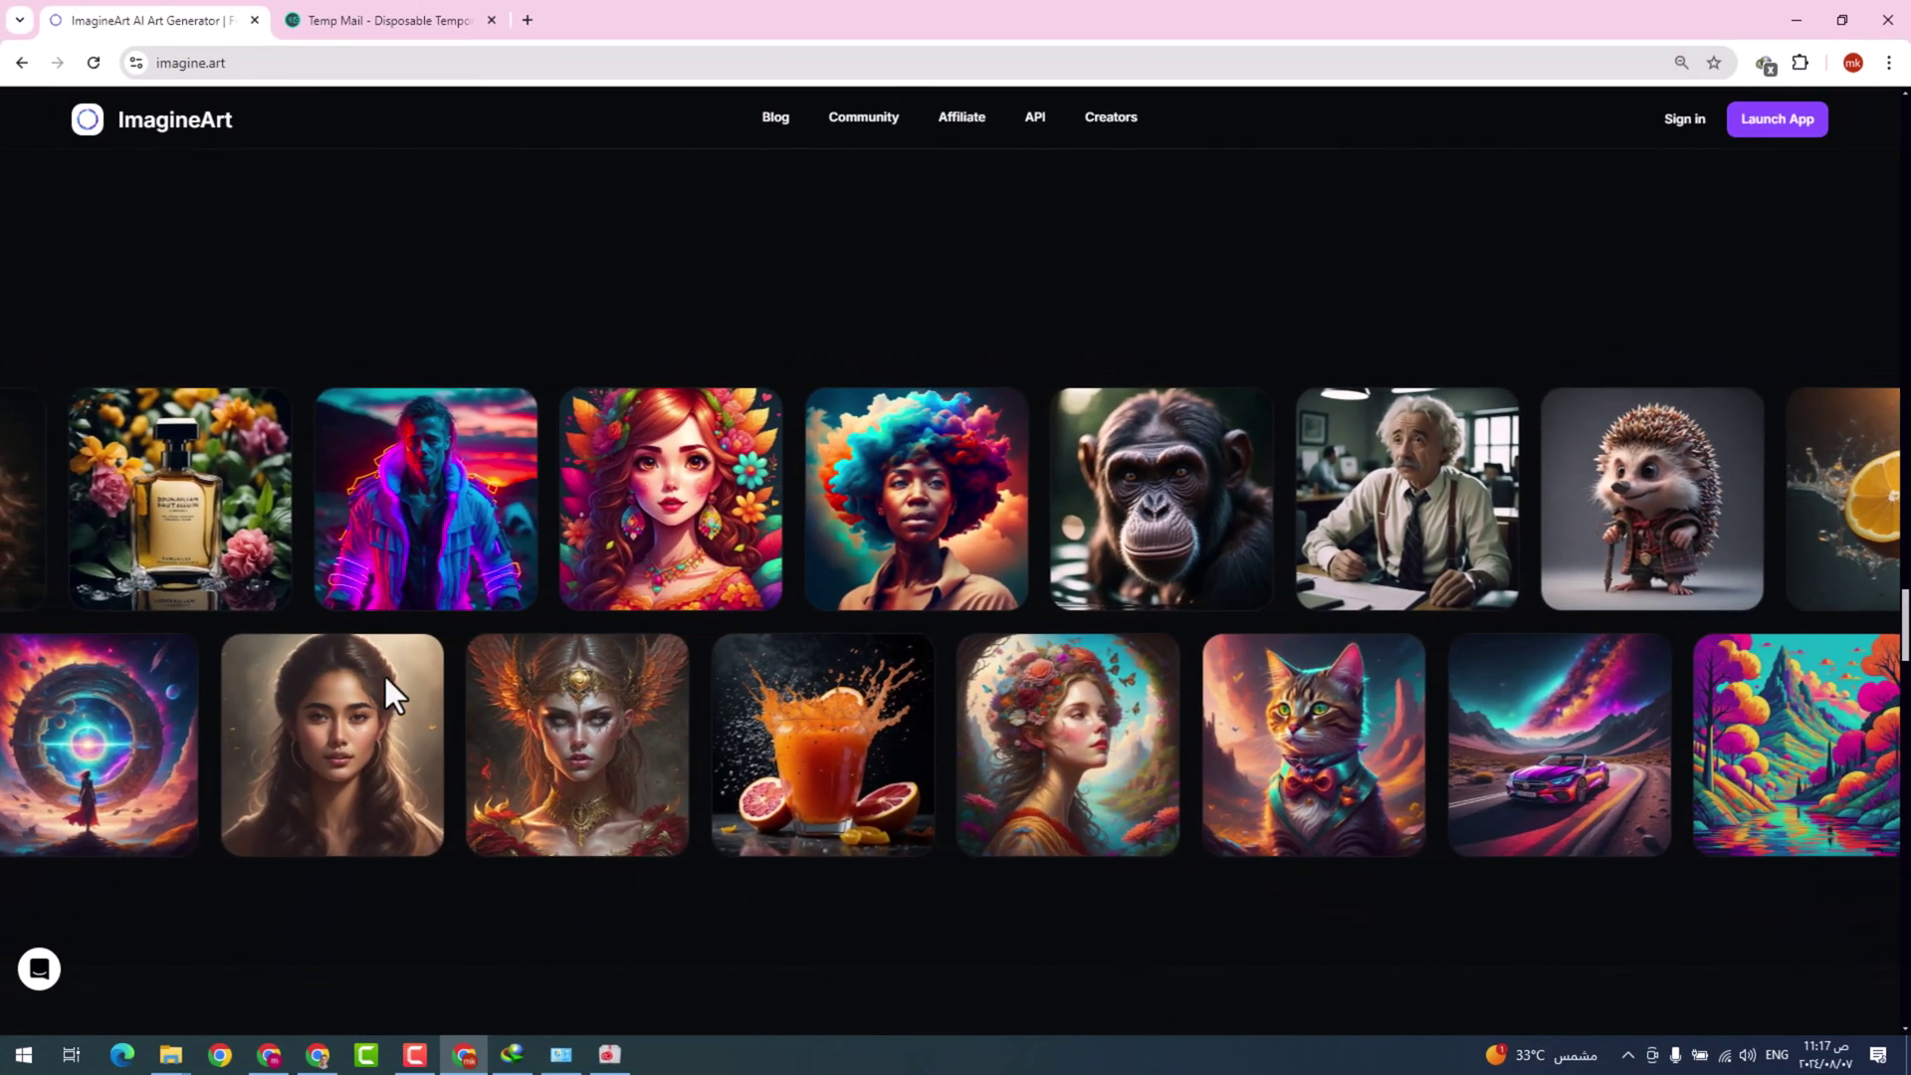
pyautogui.scroll(9, 384, 674)
pyautogui.scroll(10, 385, 672)
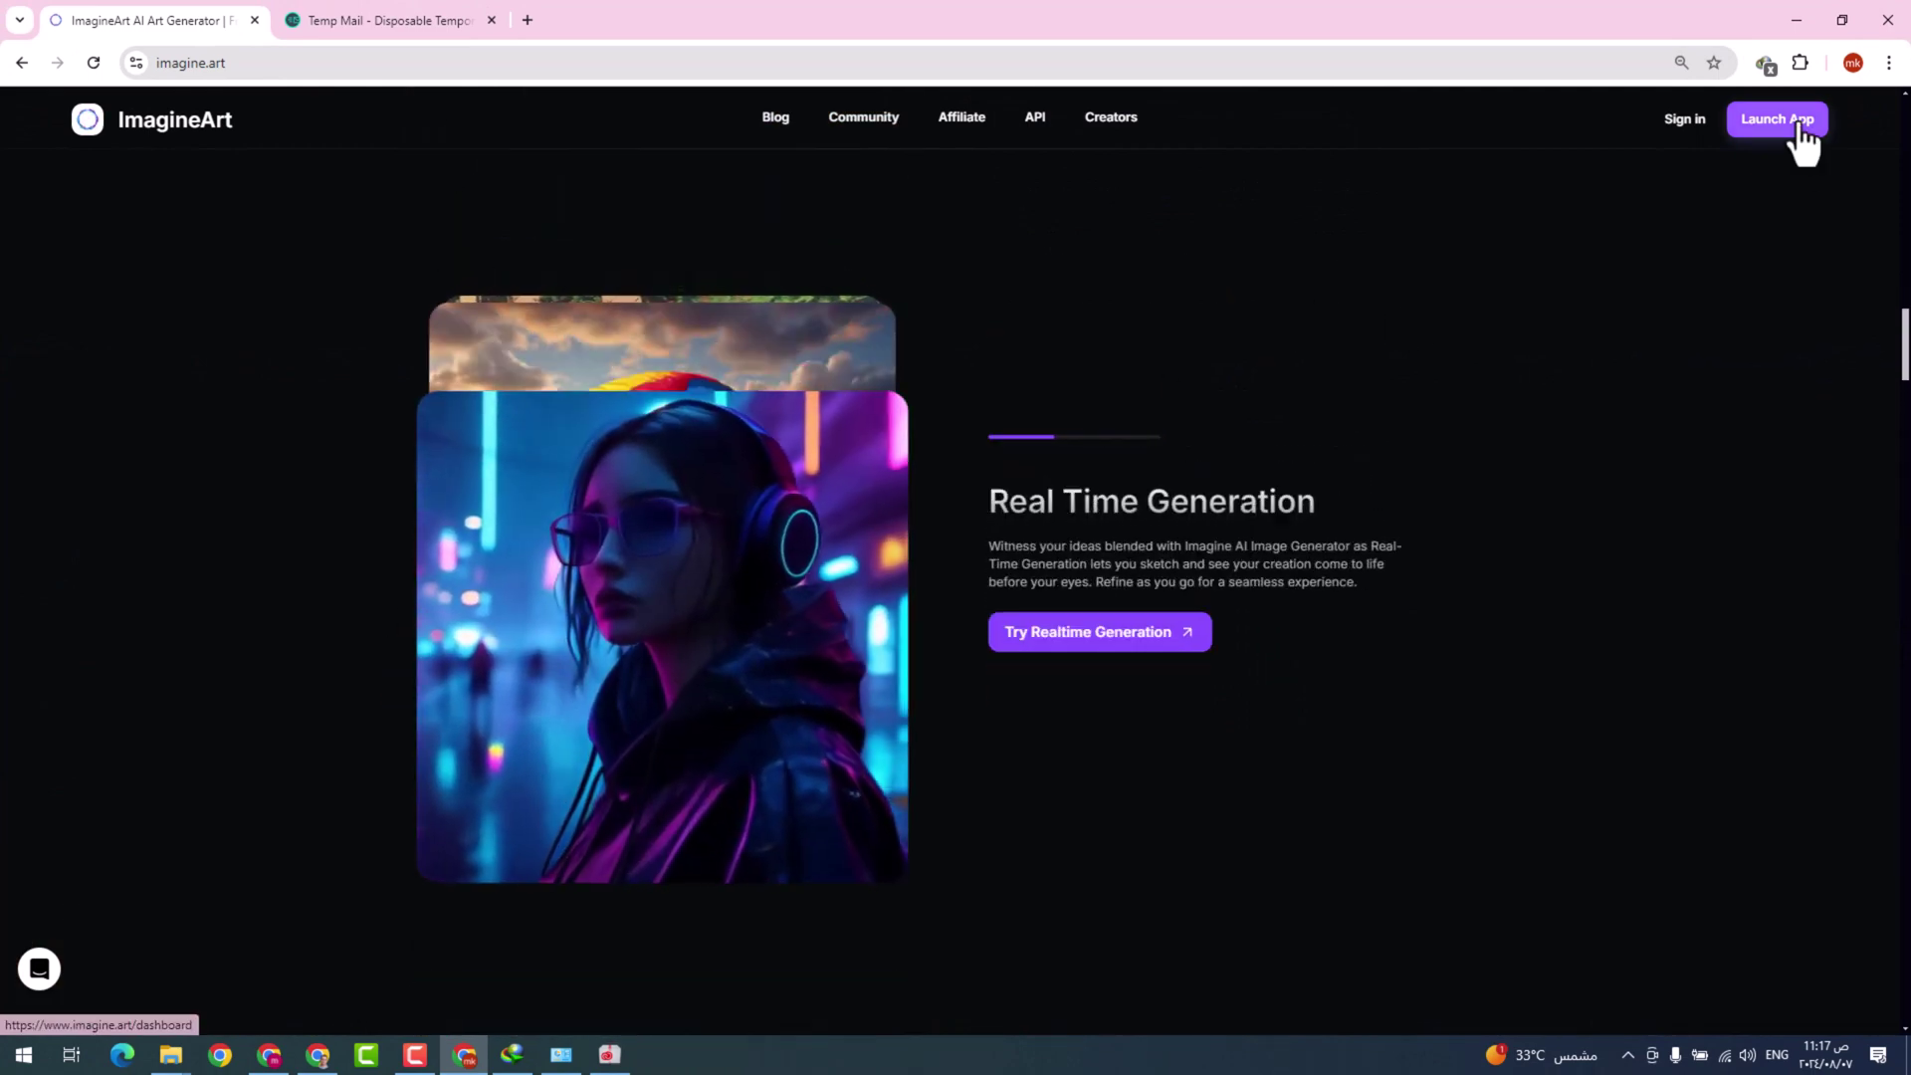
pyautogui.click(1797, 124)
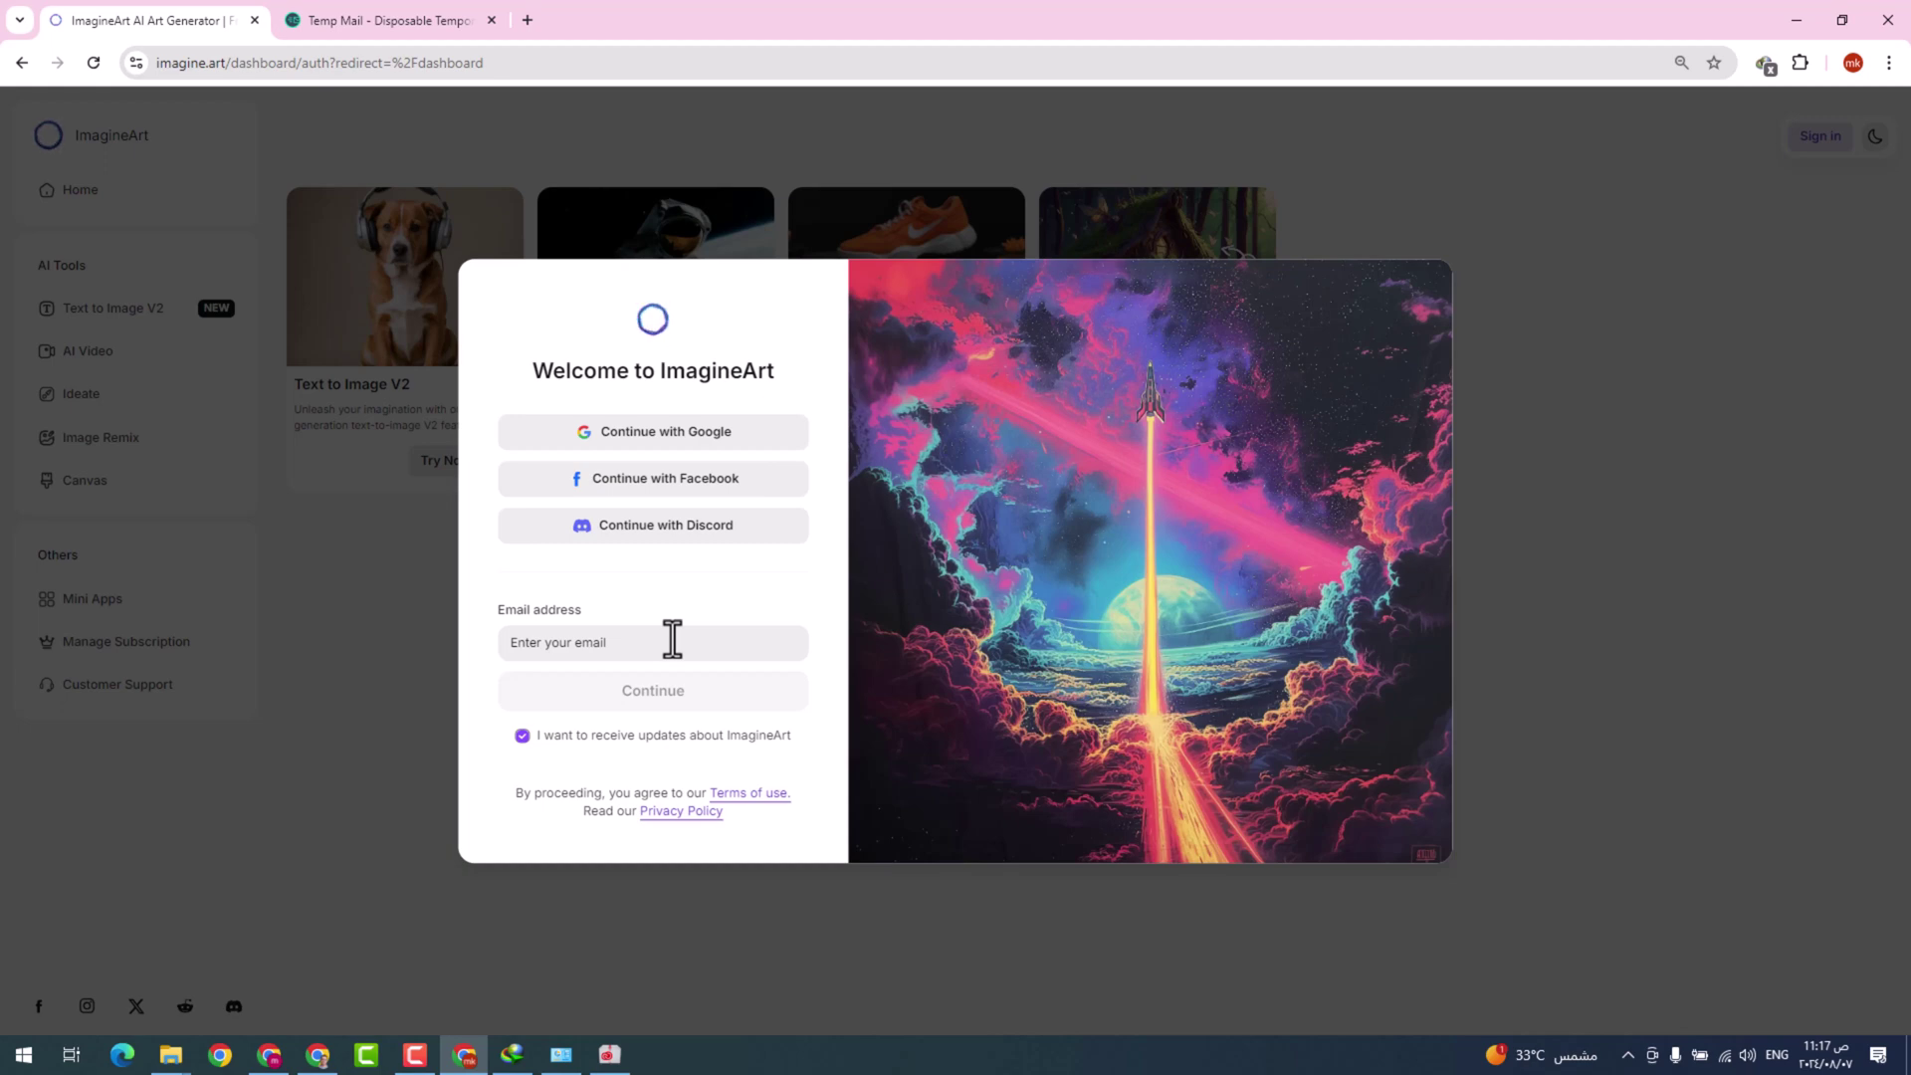
# - Sign up with an e-mail address, submit the e-mail verification code, and dismiss the discount offer
pyautogui.click(604, 642)
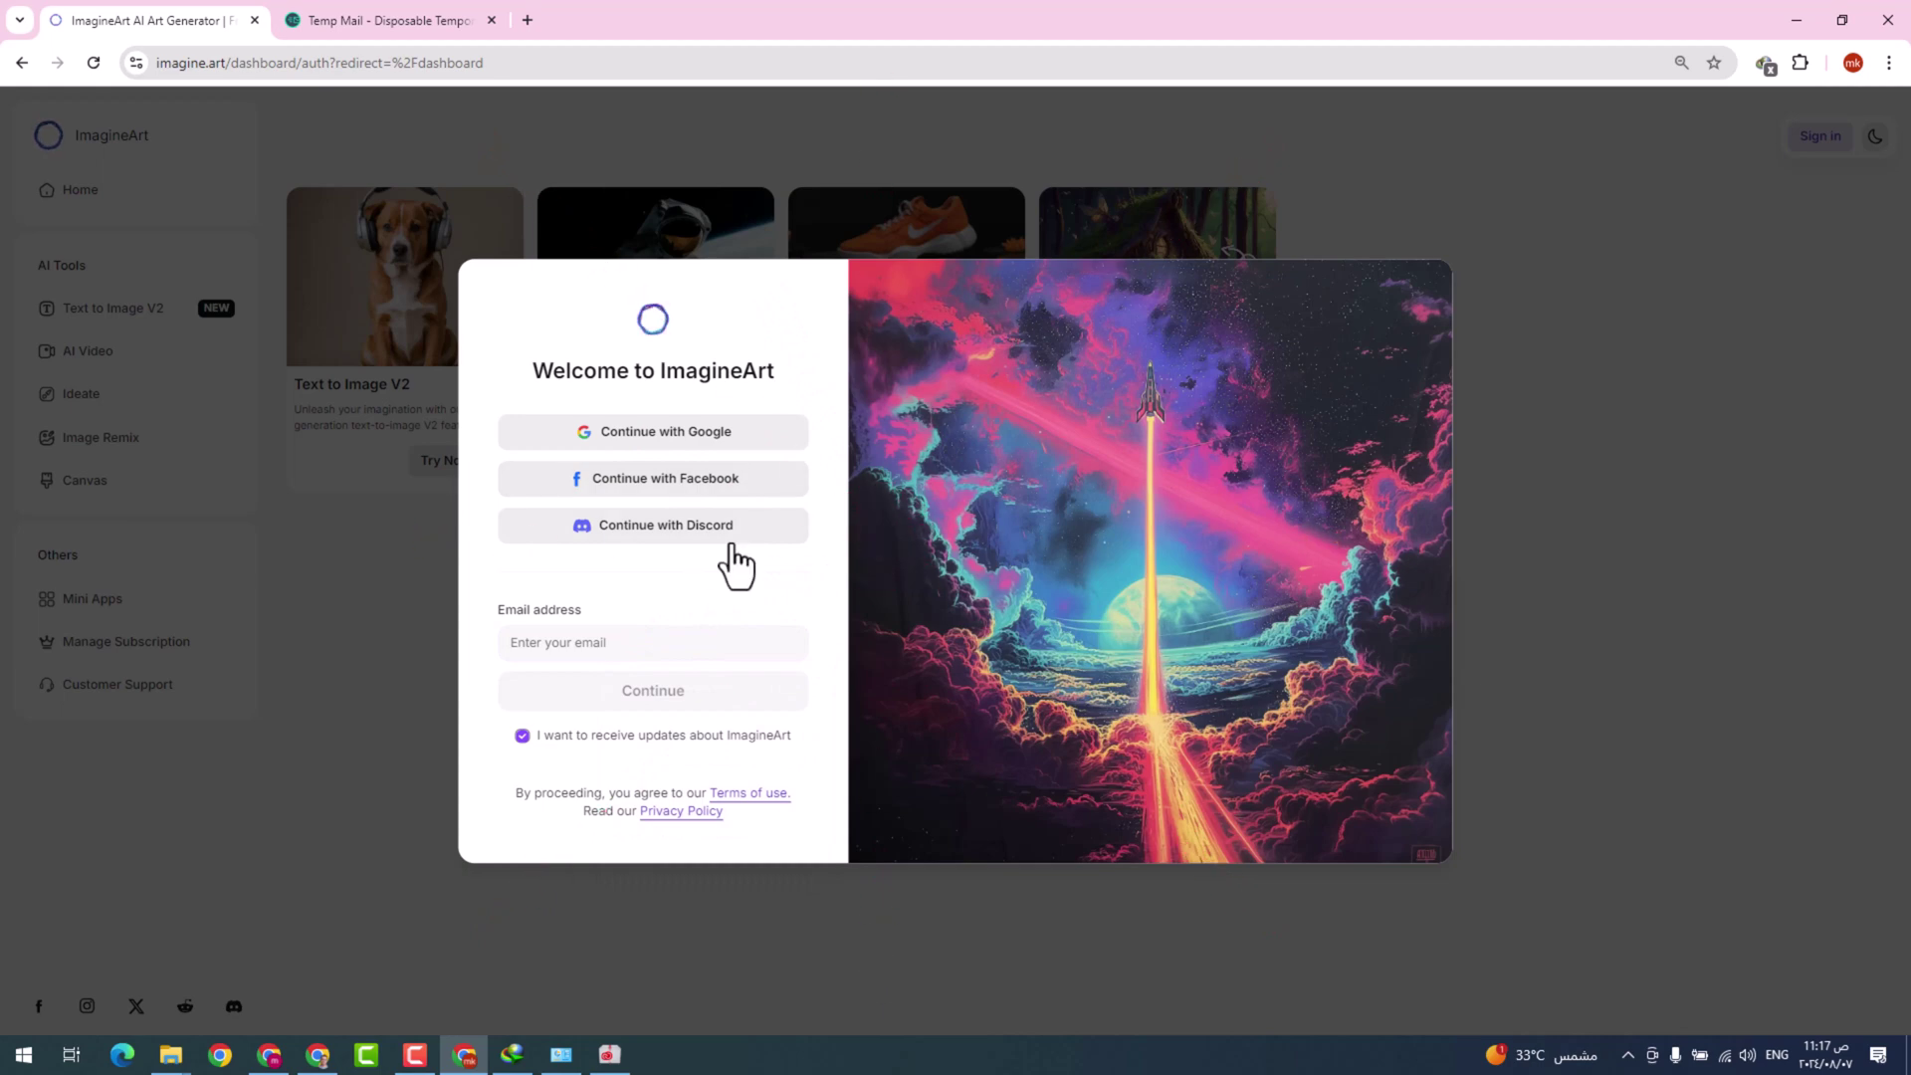
pyautogui.click(587, 647)
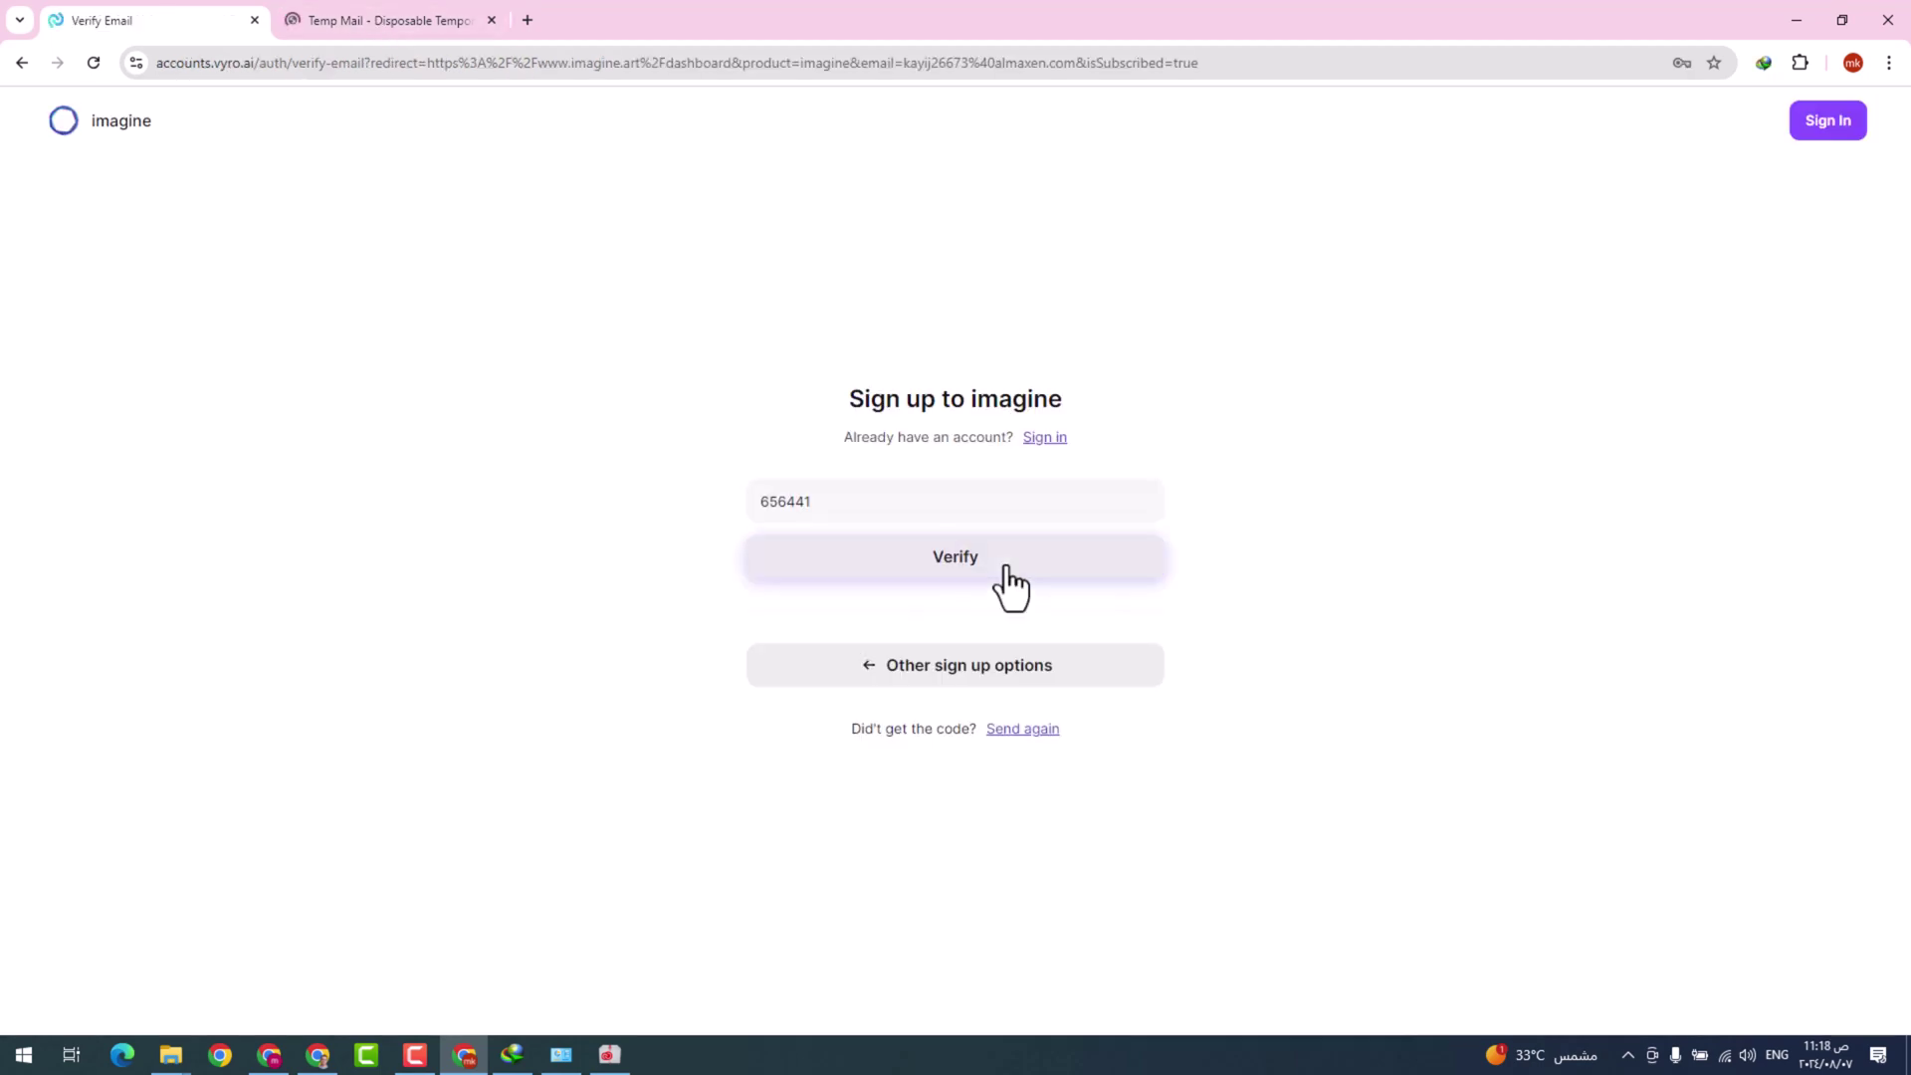
pyautogui.click(1007, 582)
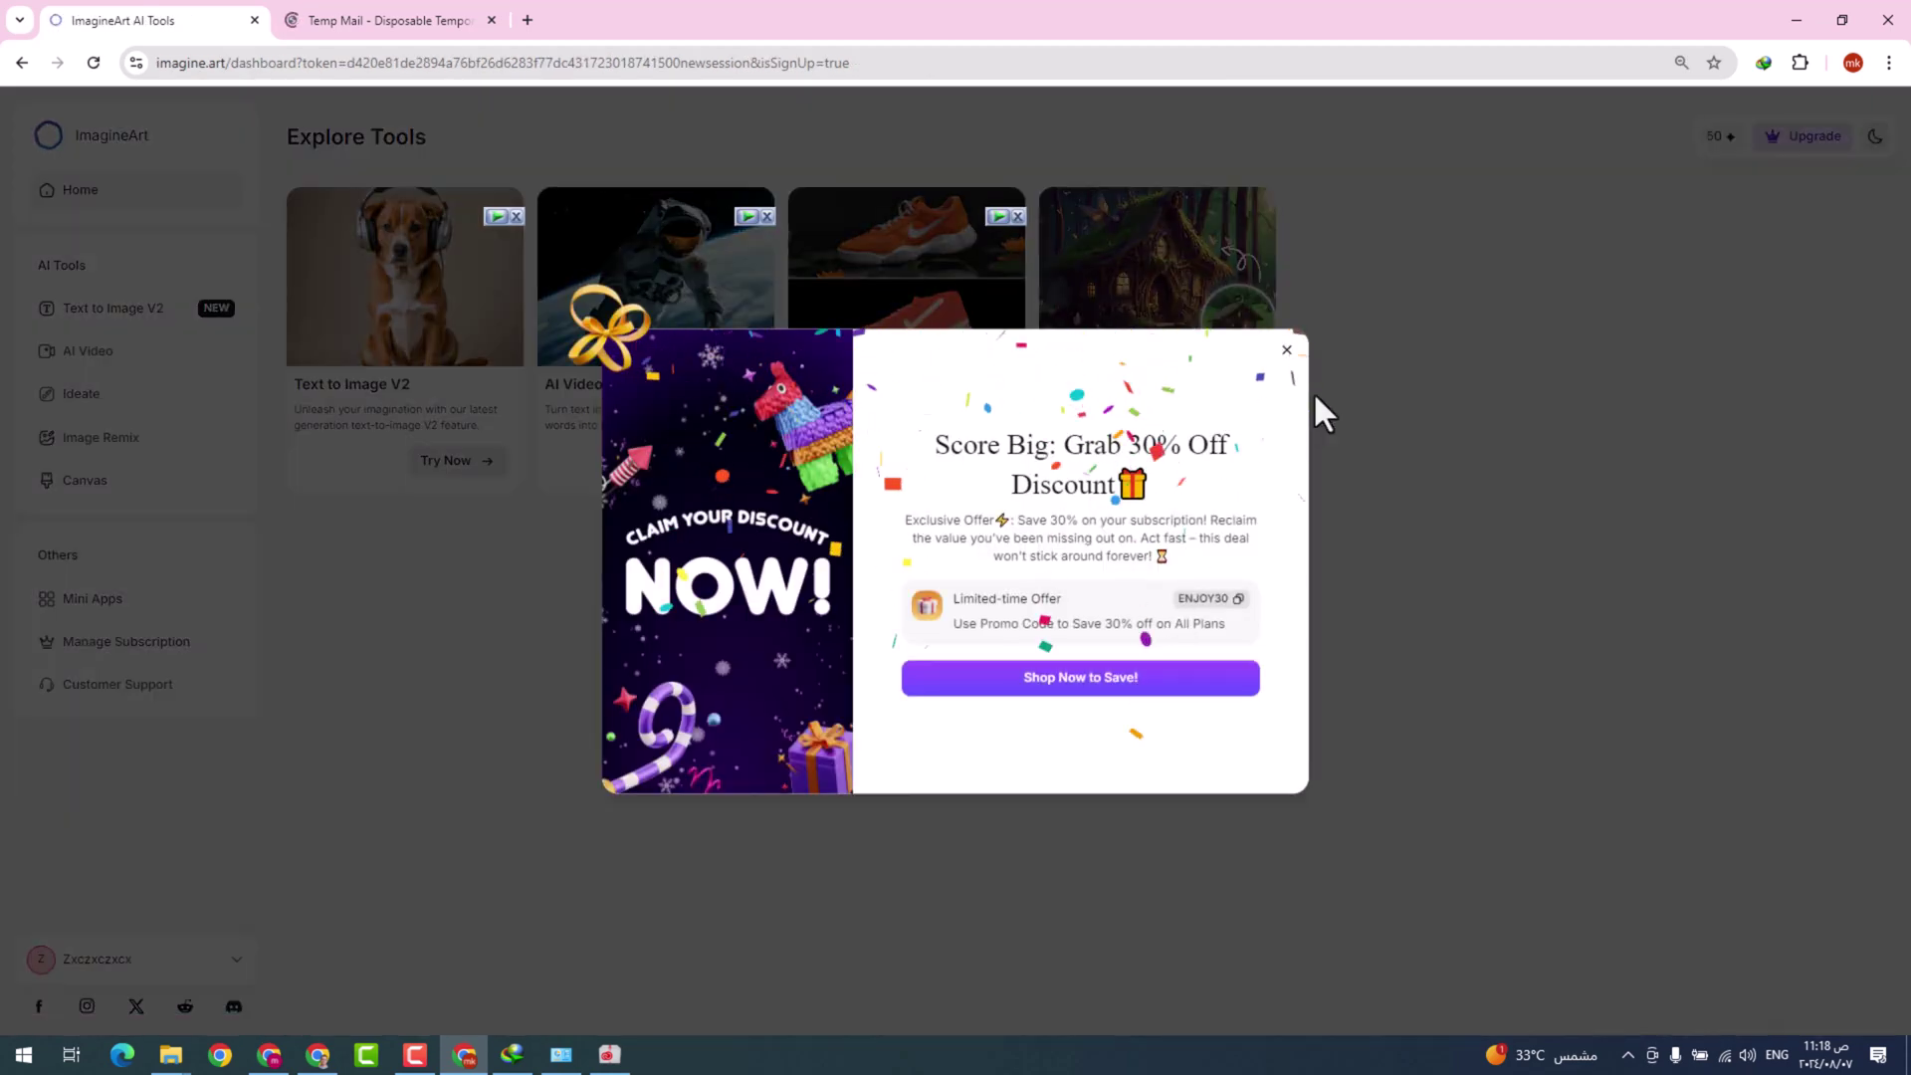
pyautogui.click(1287, 350)
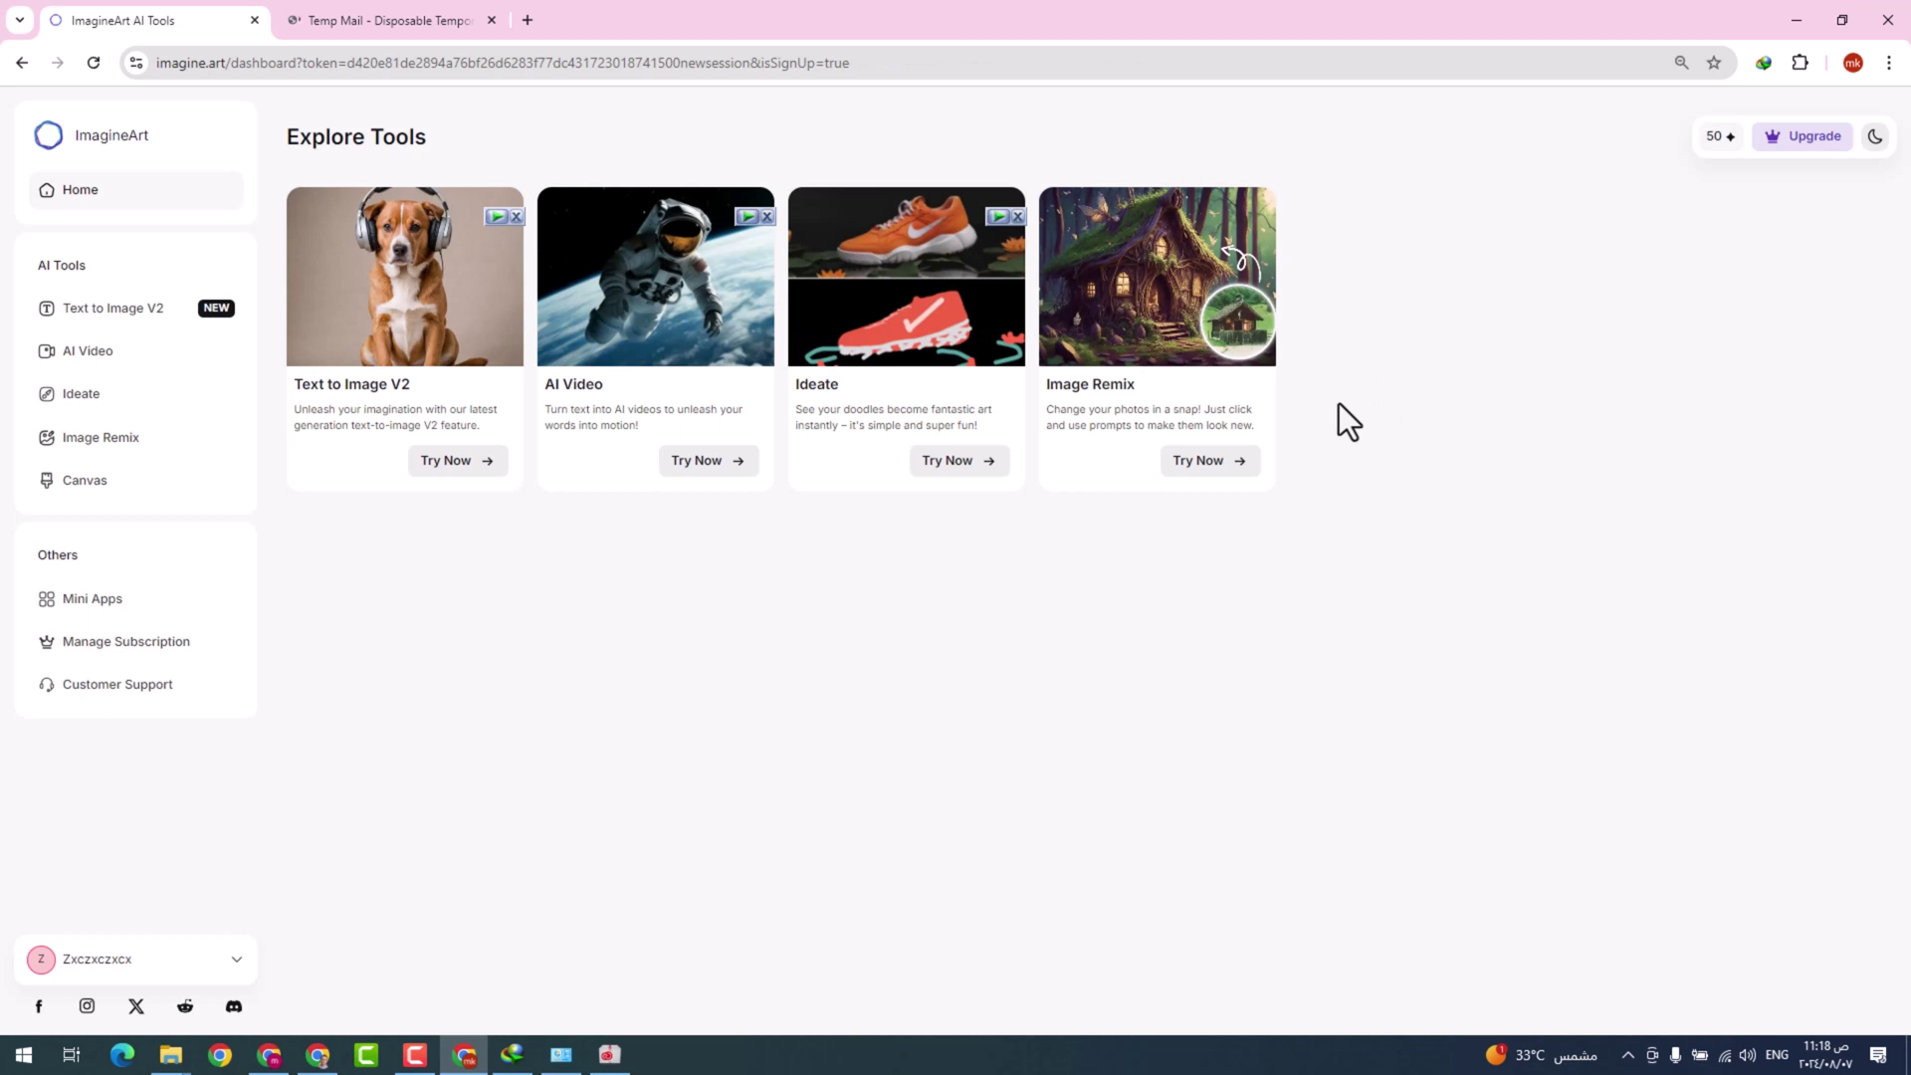
# - Check the token replenishment details and switch the dashboard to the dark theme
pyautogui.click(1742, 137)
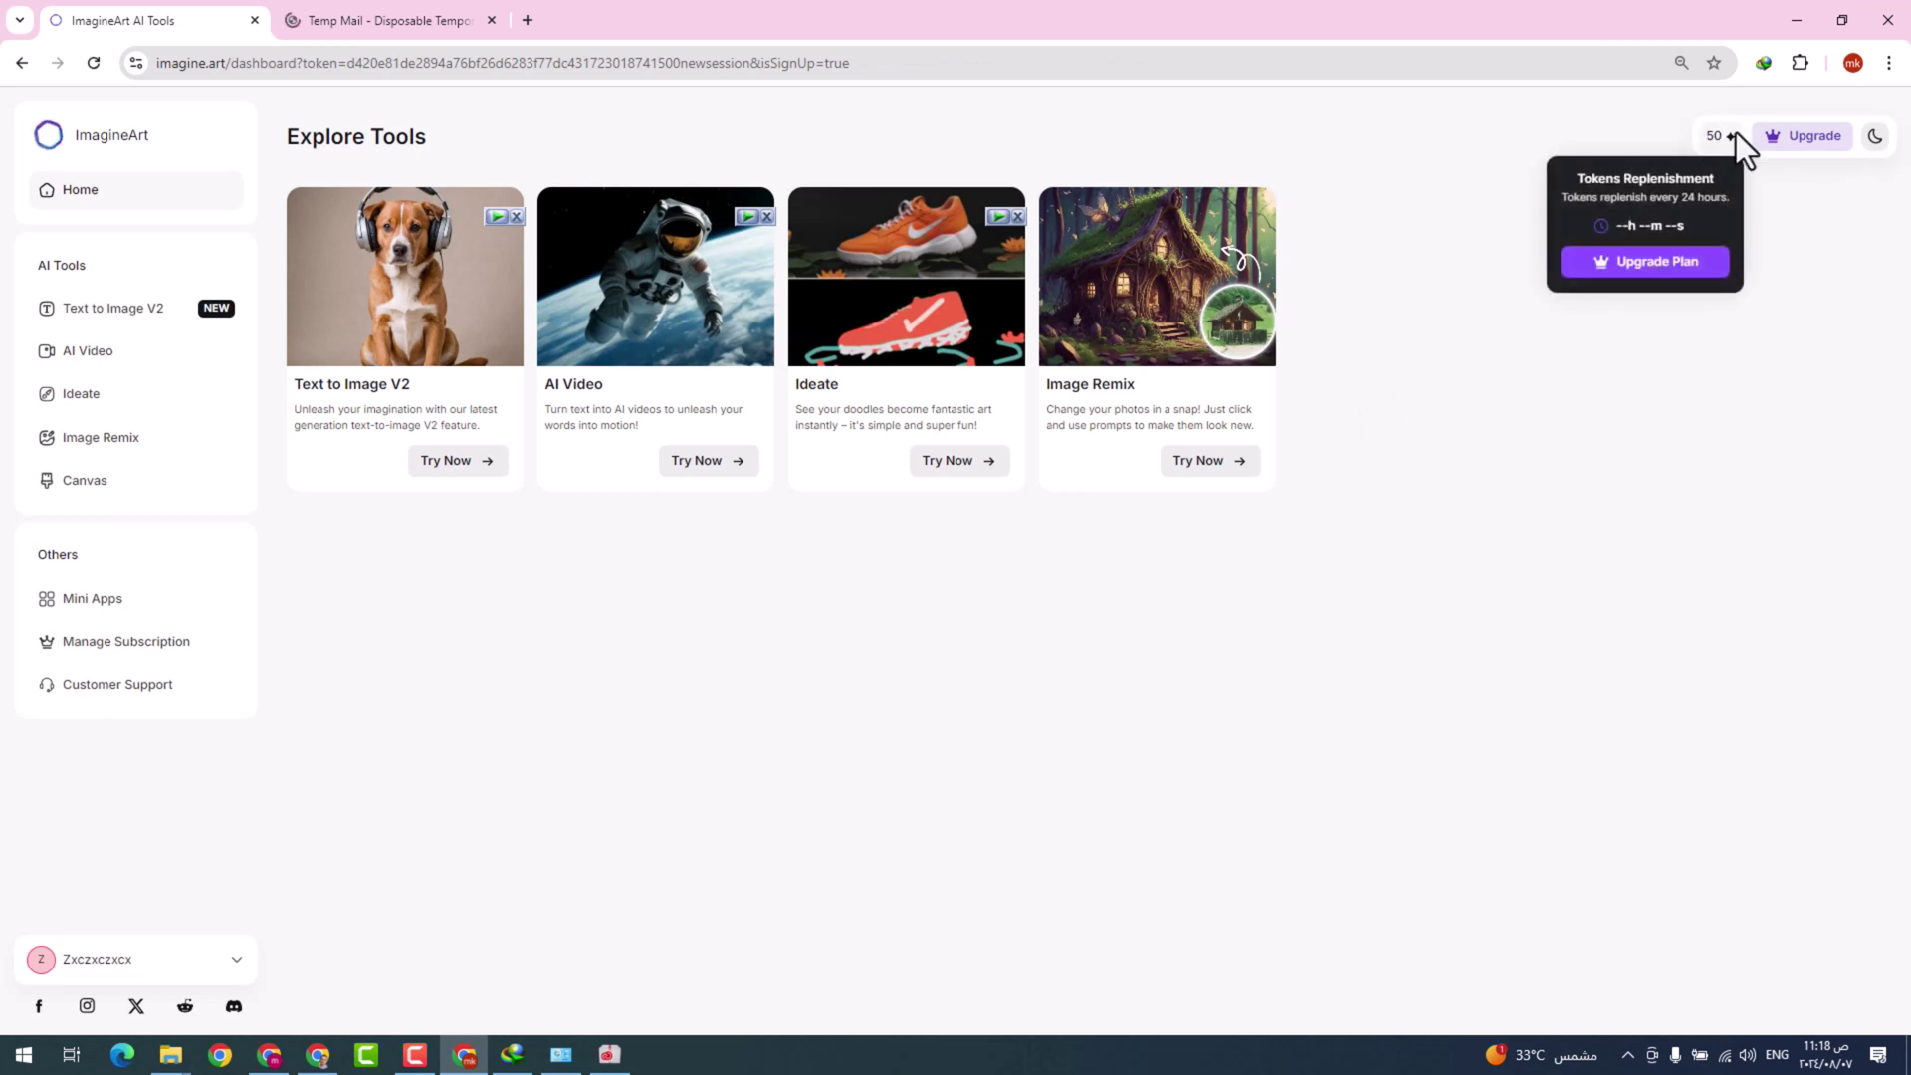
pyautogui.click(1752, 329)
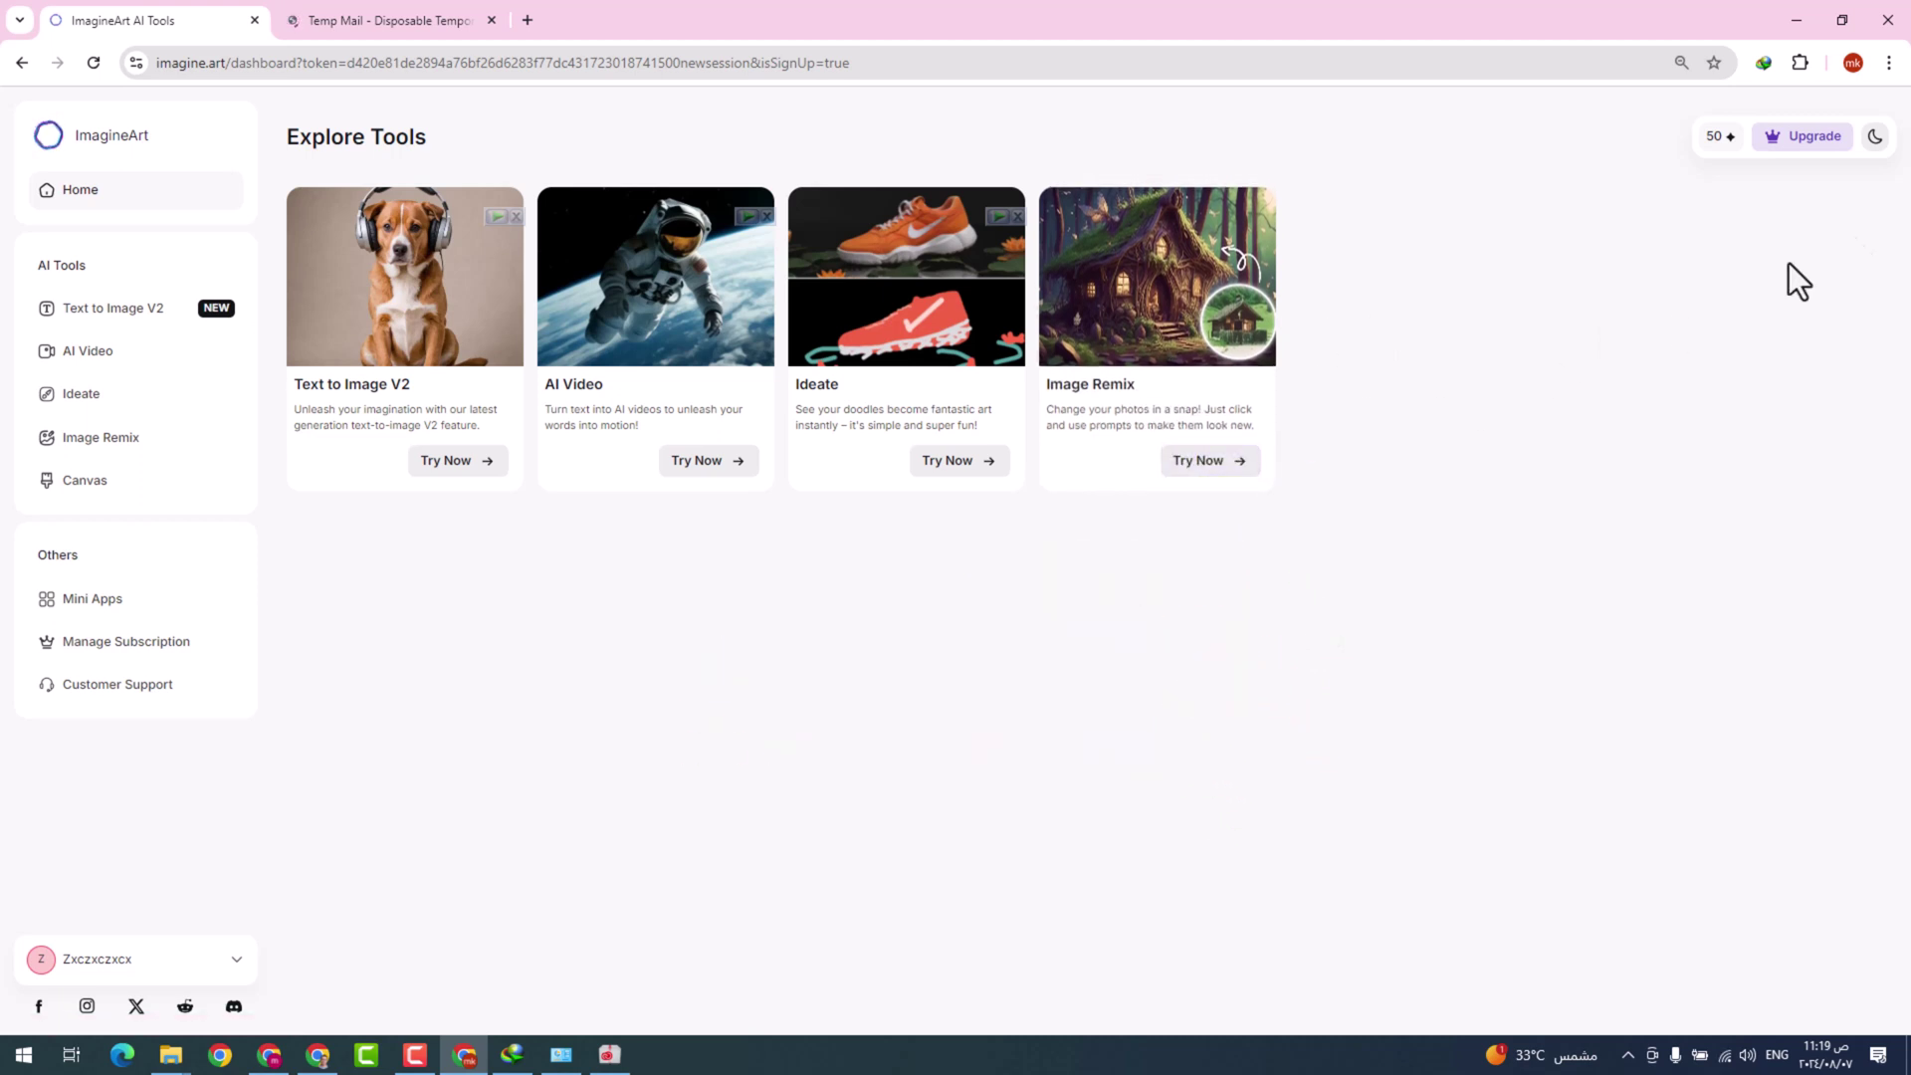
pyautogui.click(1874, 139)
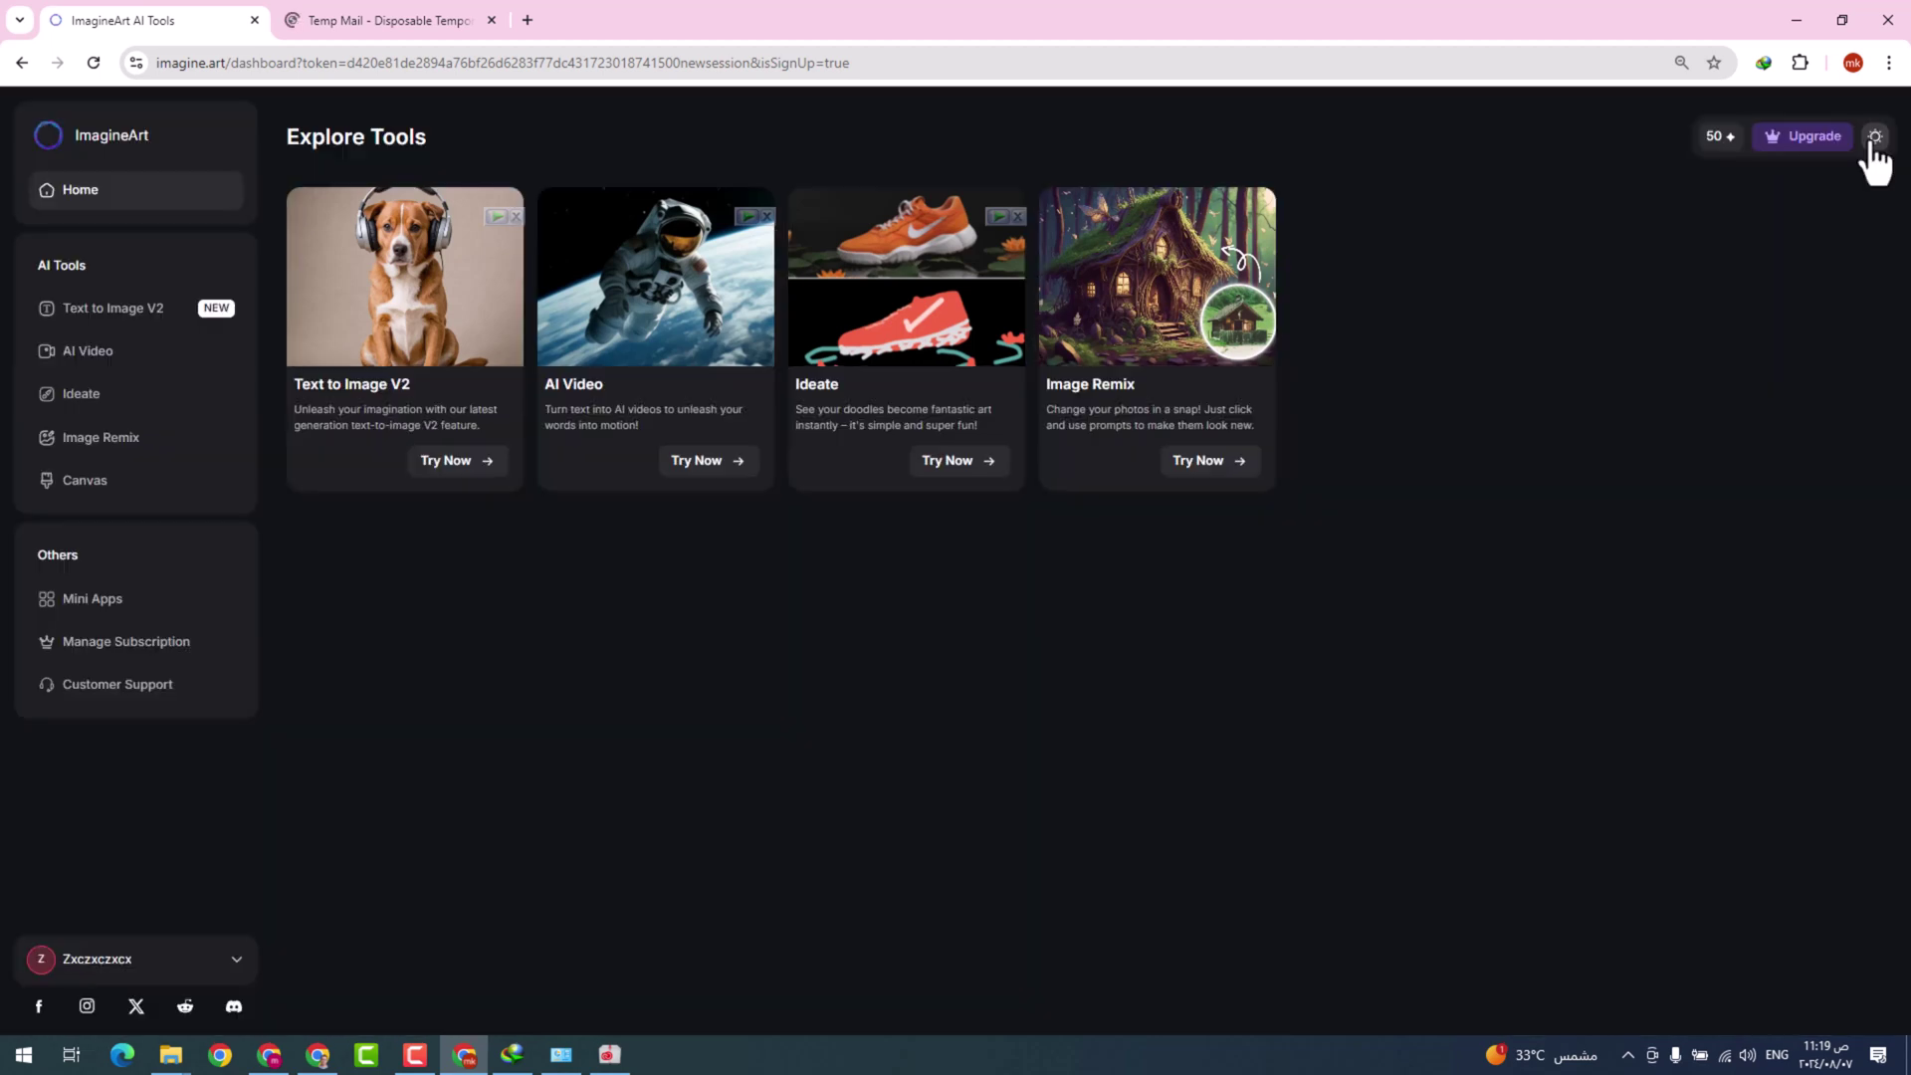
pyautogui.click(1873, 142)
pyautogui.click(1867, 145)
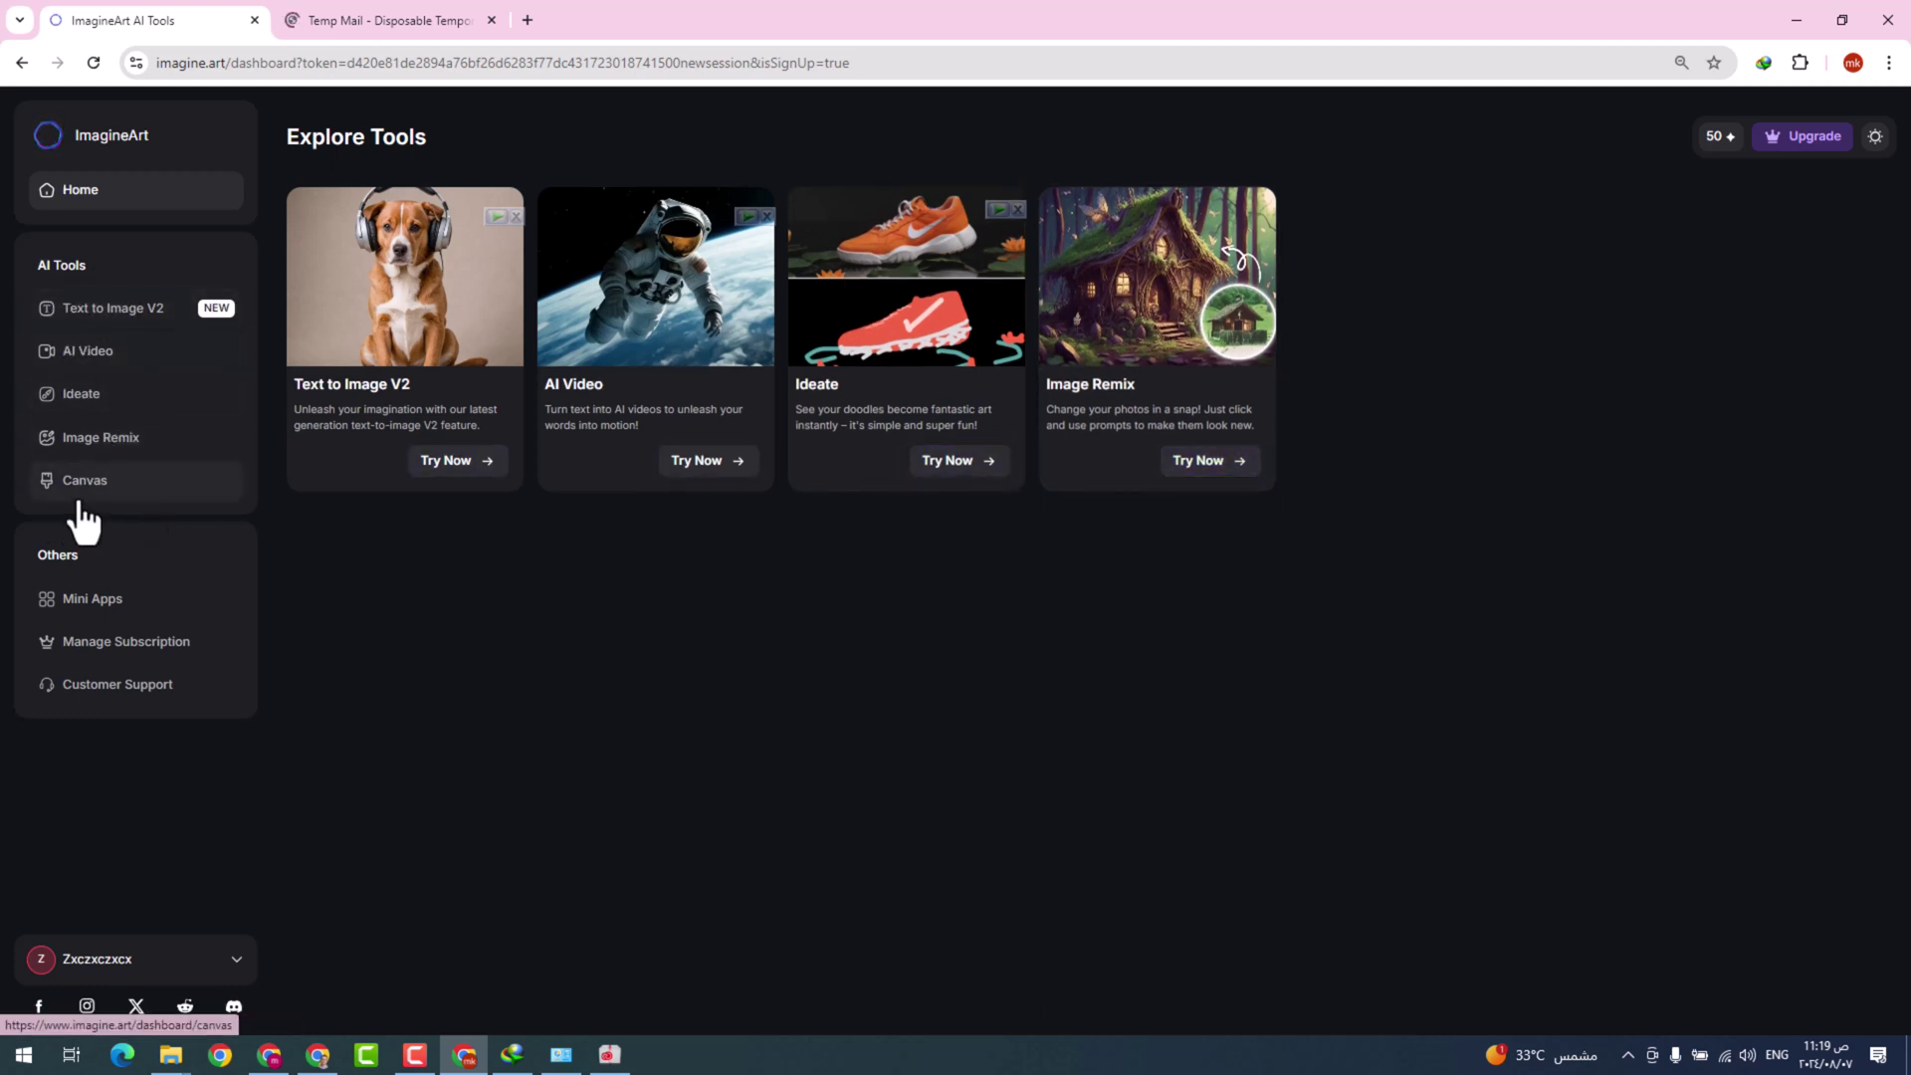
# - Check the options in the account menu
pyautogui.click(211, 966)
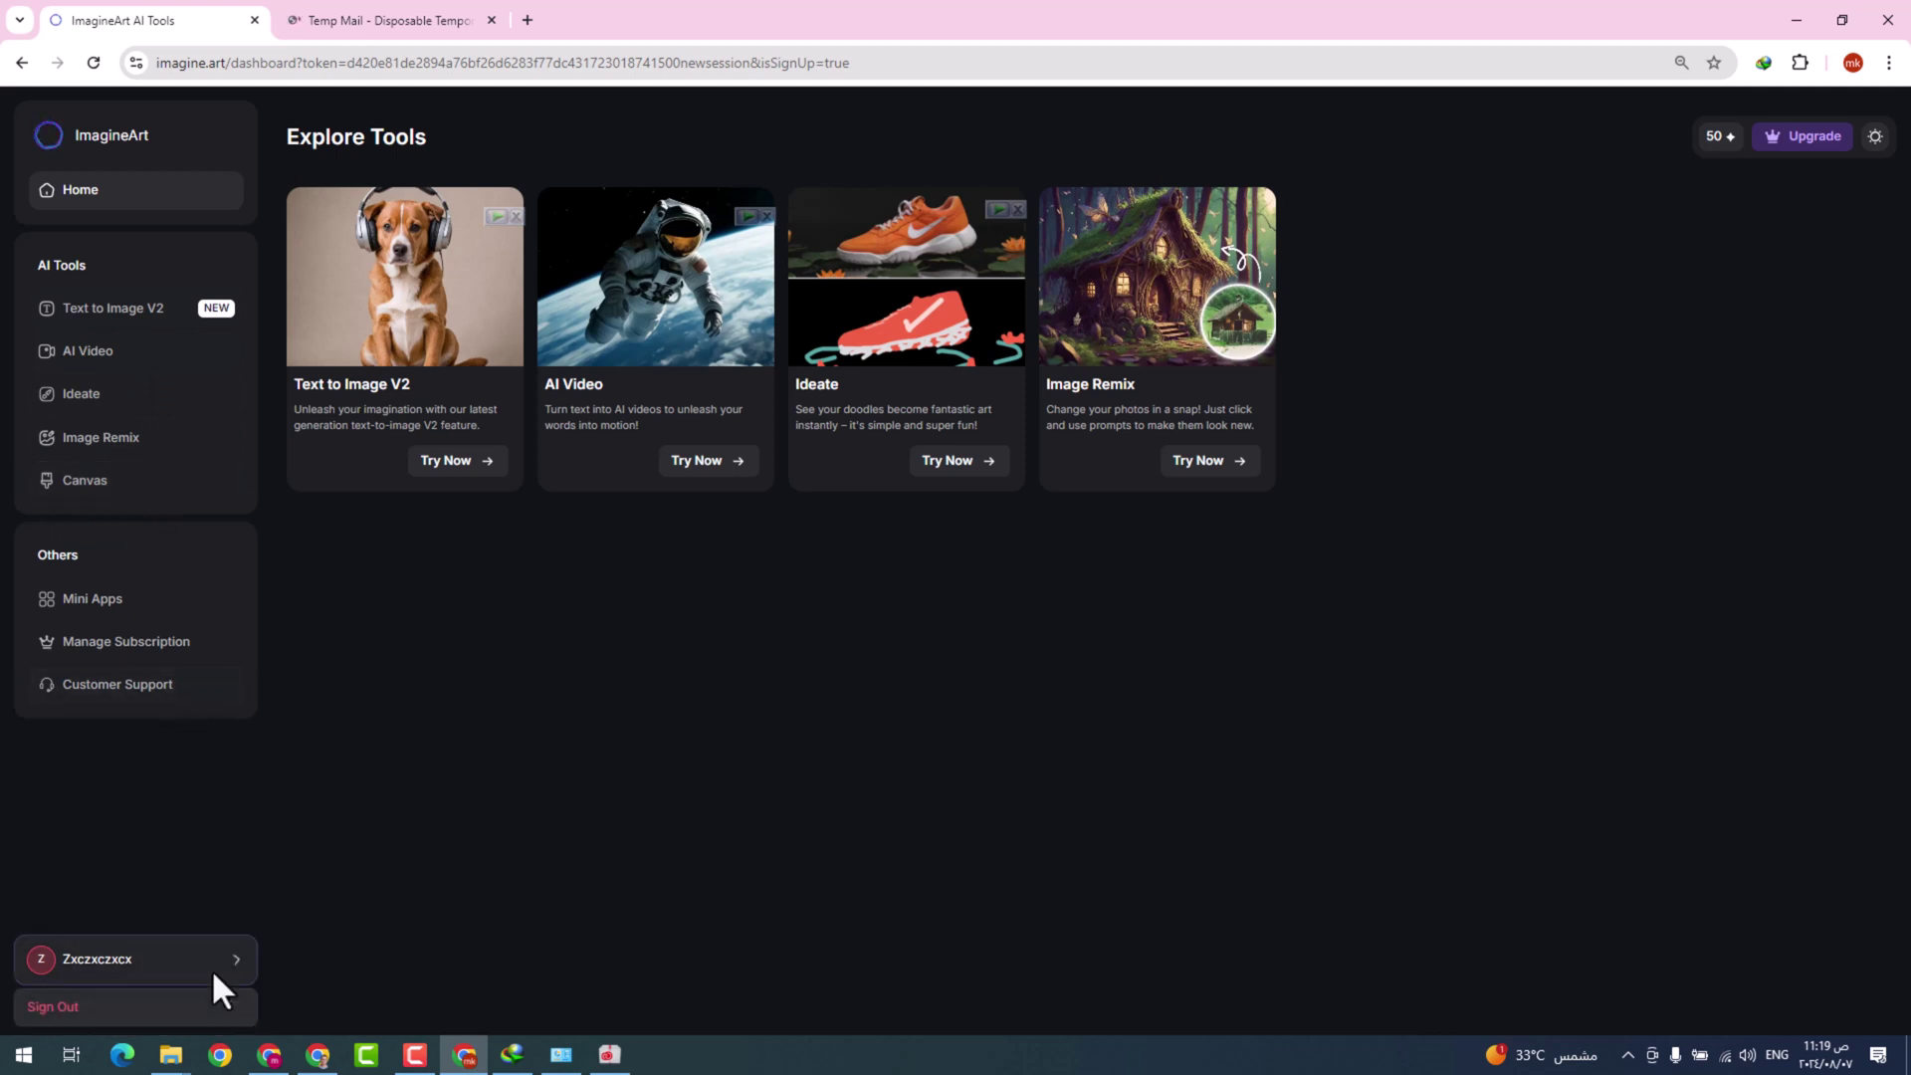
pyautogui.click(186, 880)
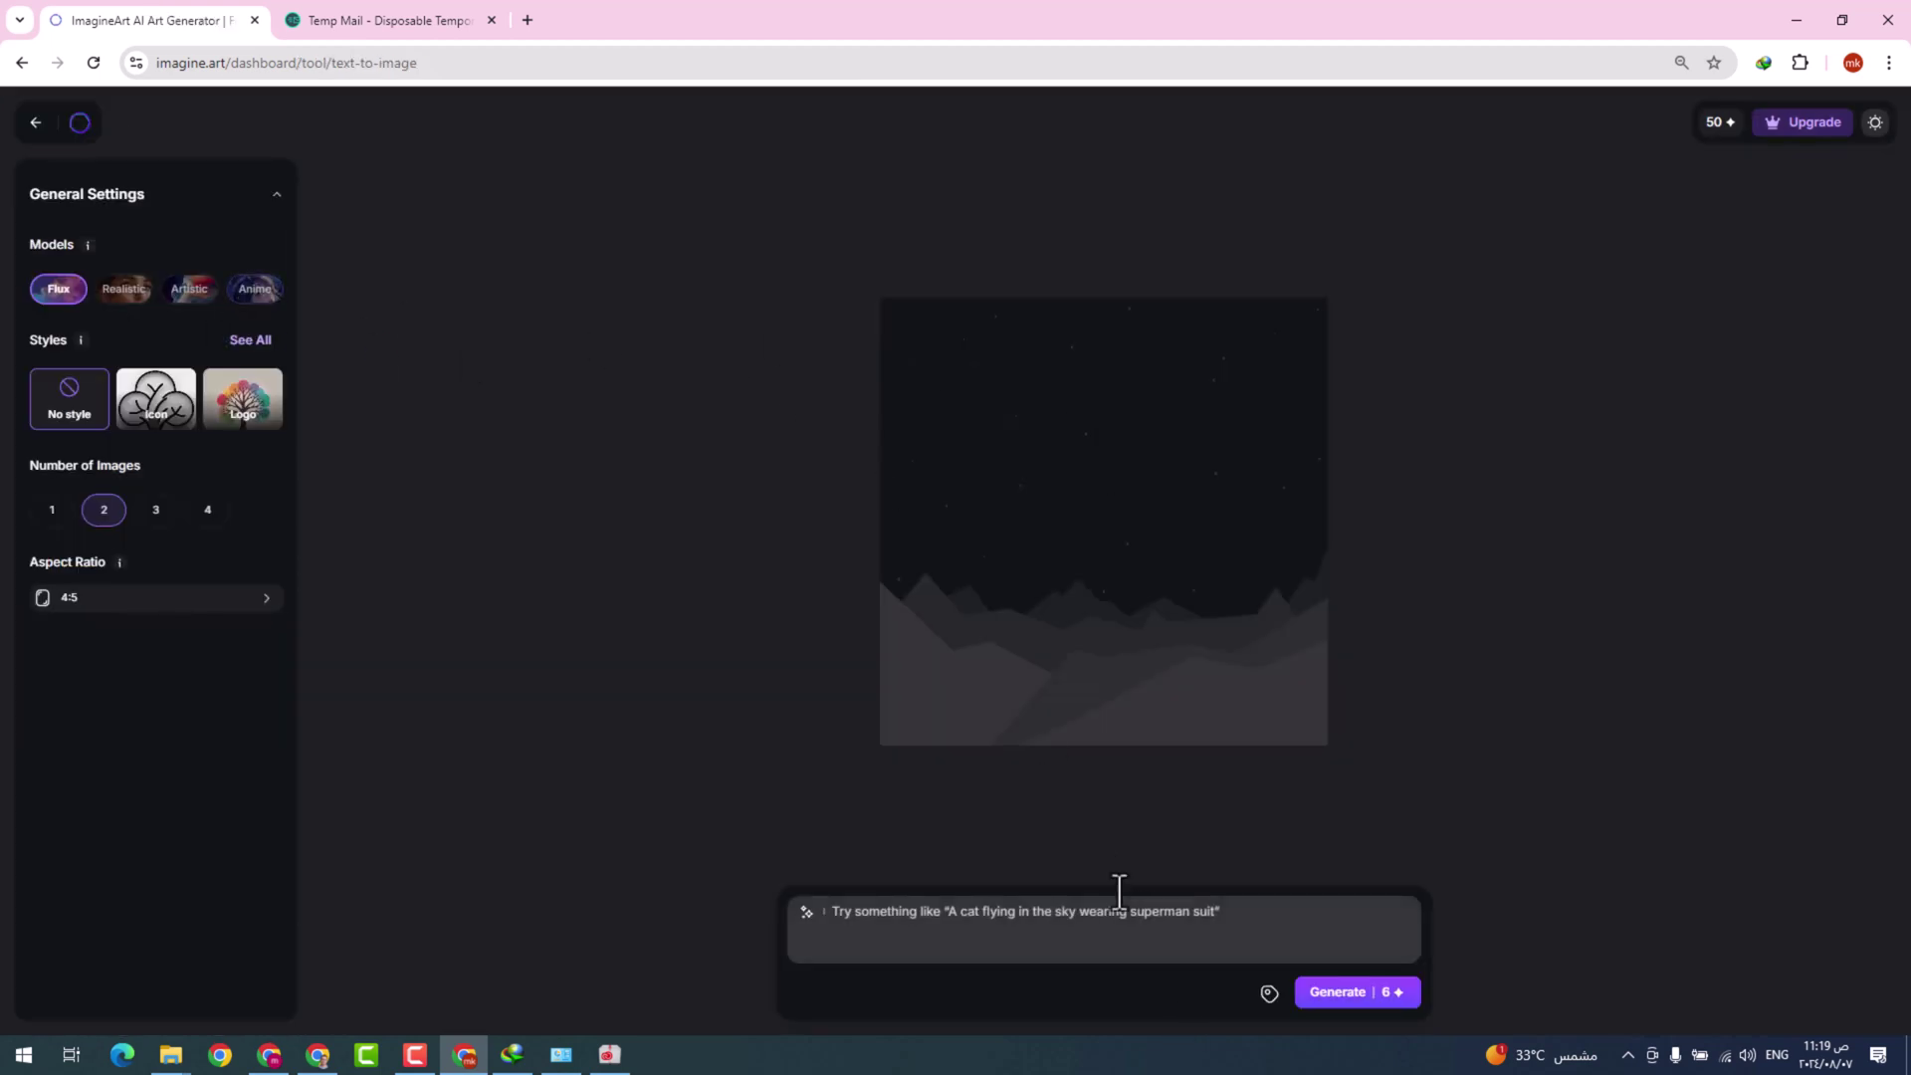
# - Fill the text-to-image prompt with a suggested description of a starry night sky over the city and read it through
pyautogui.click(965, 920)
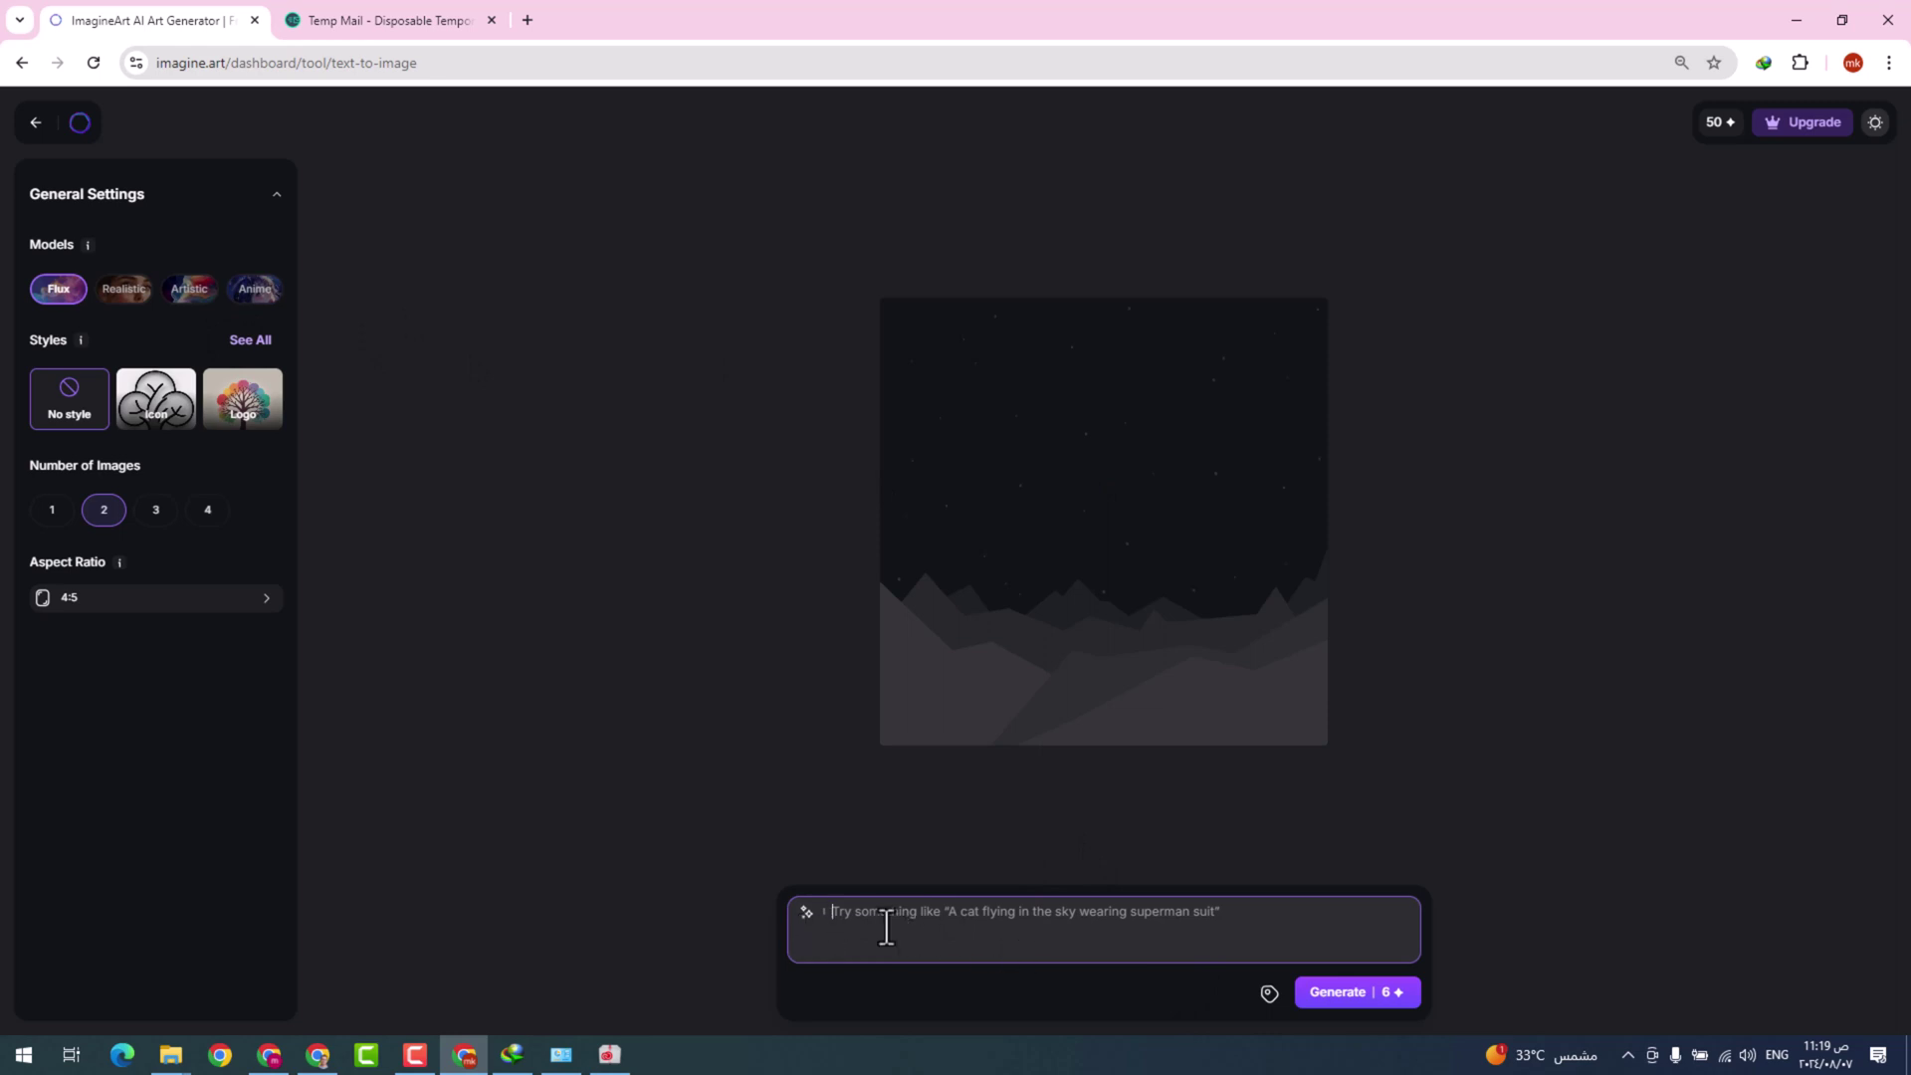
pyautogui.click(807, 914)
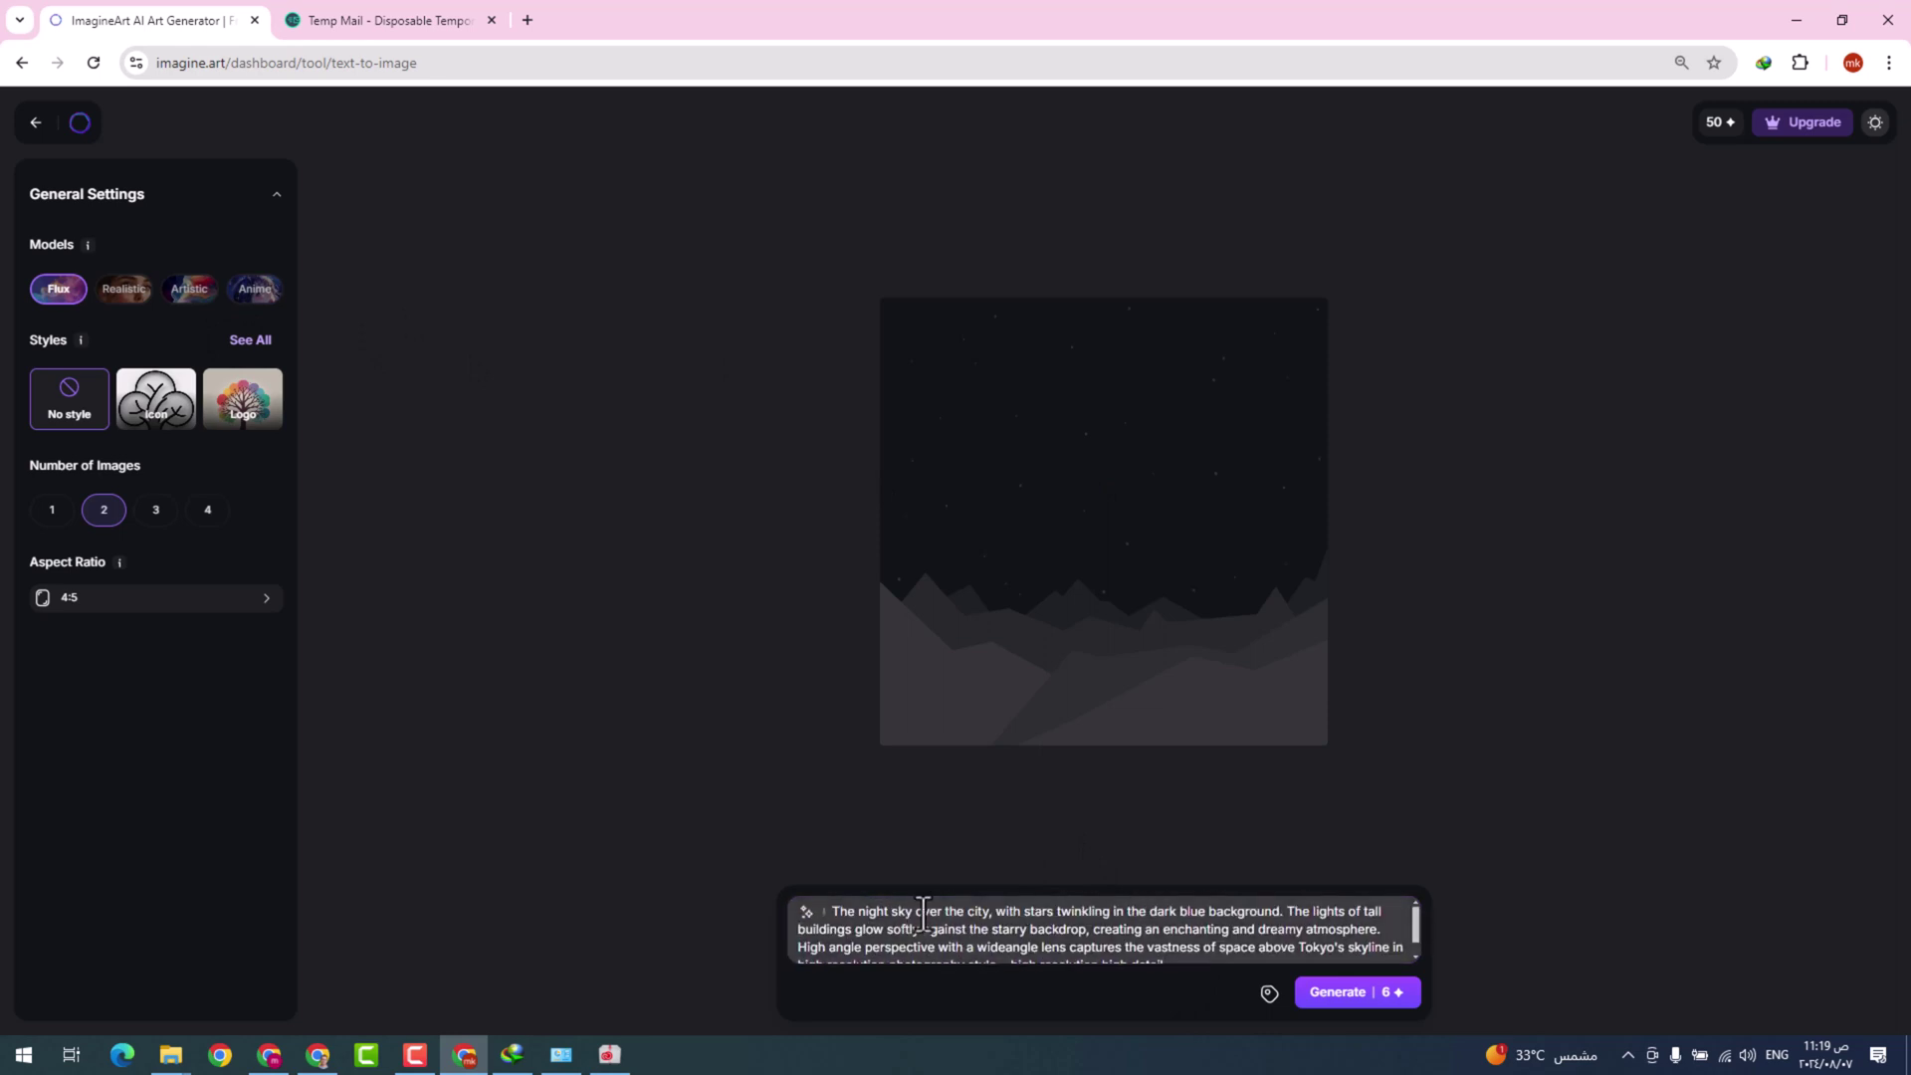
pyautogui.scroll(-1, 992, 931)
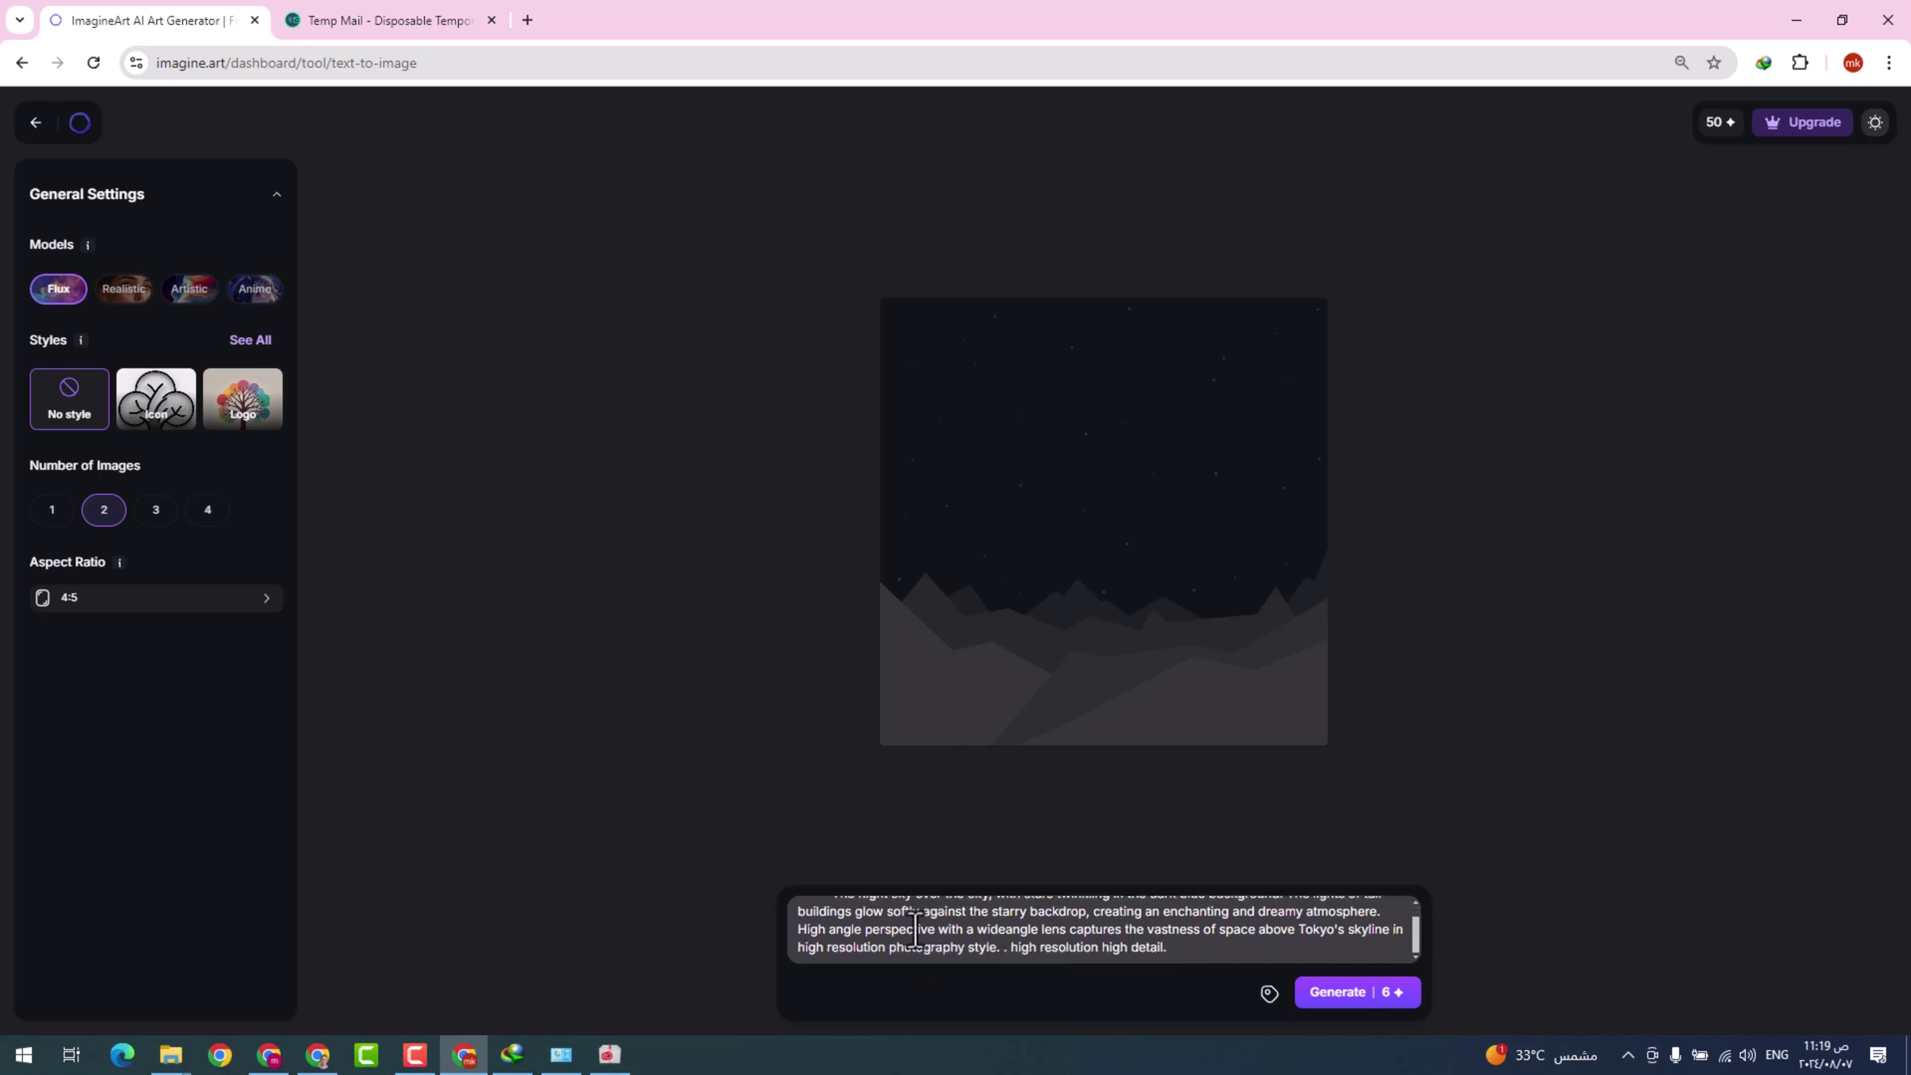
pyautogui.scroll(1, 915, 931)
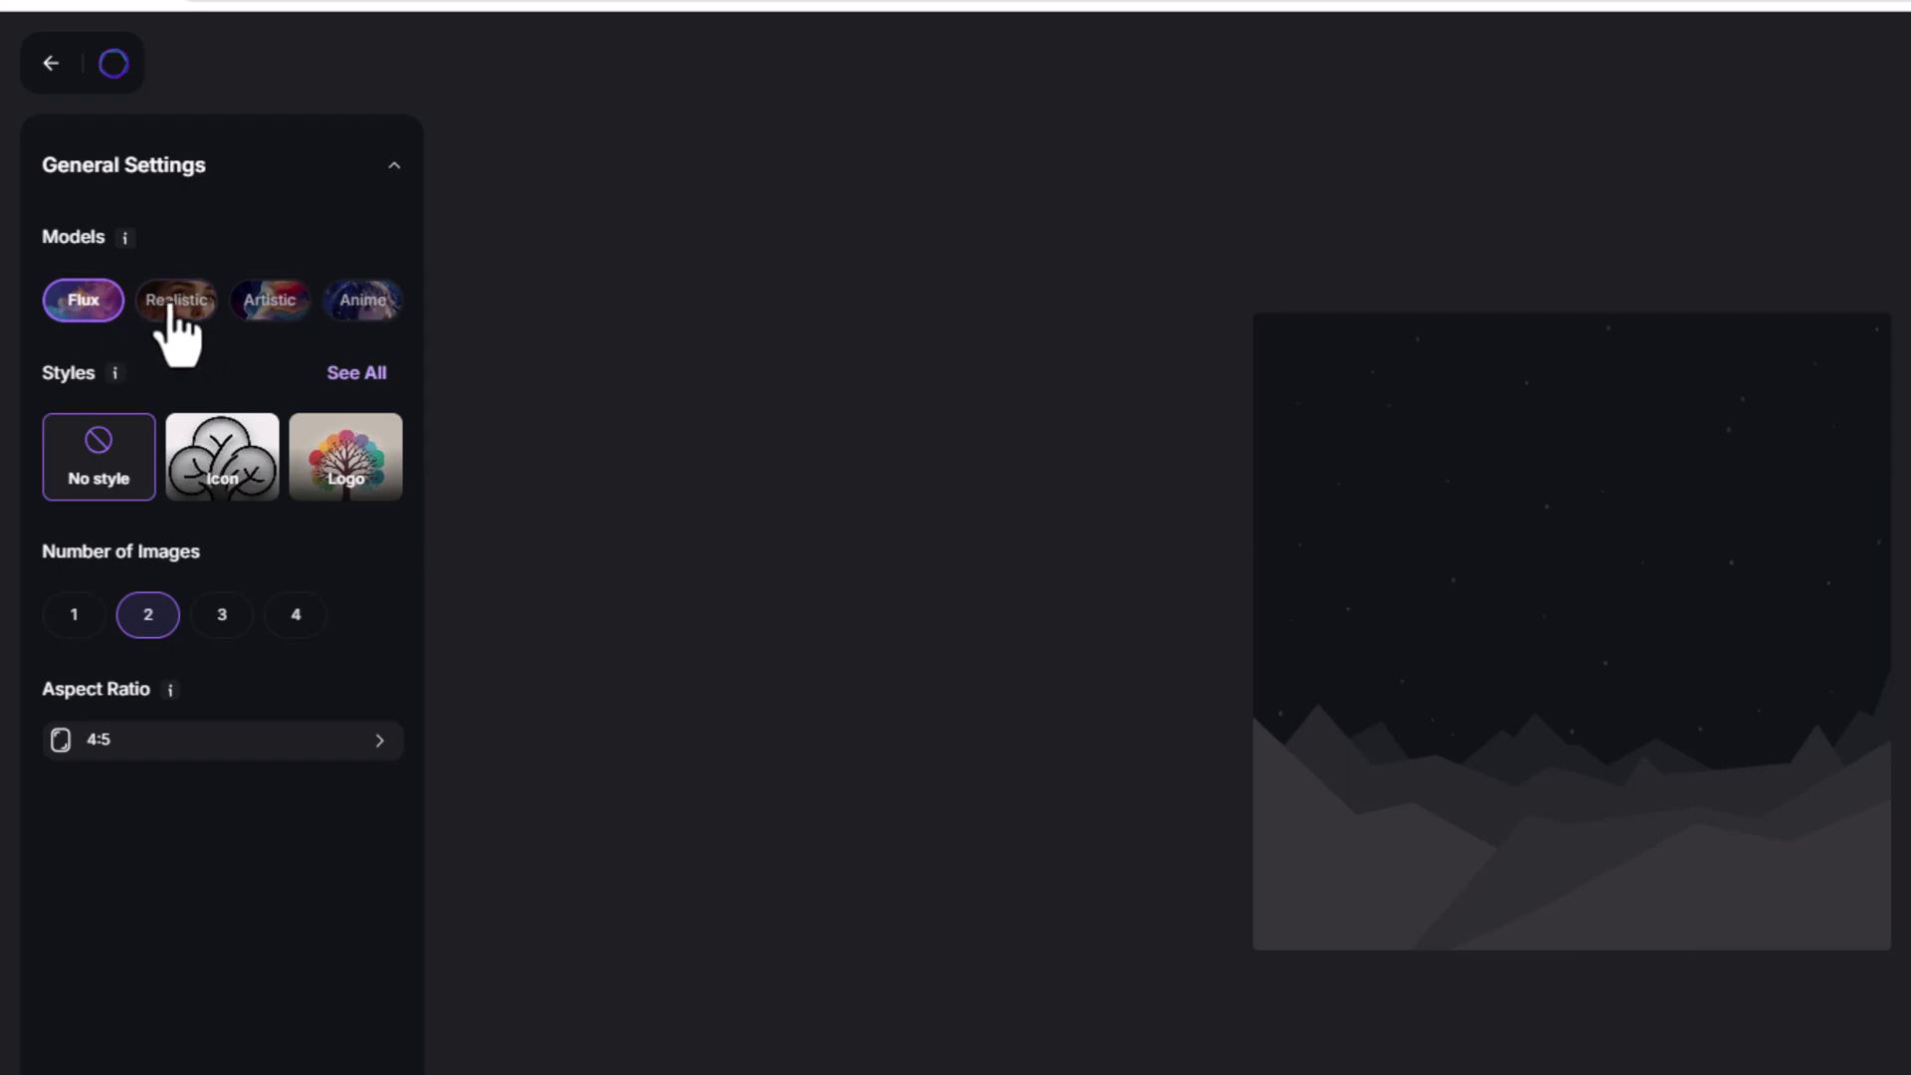
# - Choose the Artistic model and apply the Sticker art style
pyautogui.click(265, 304)
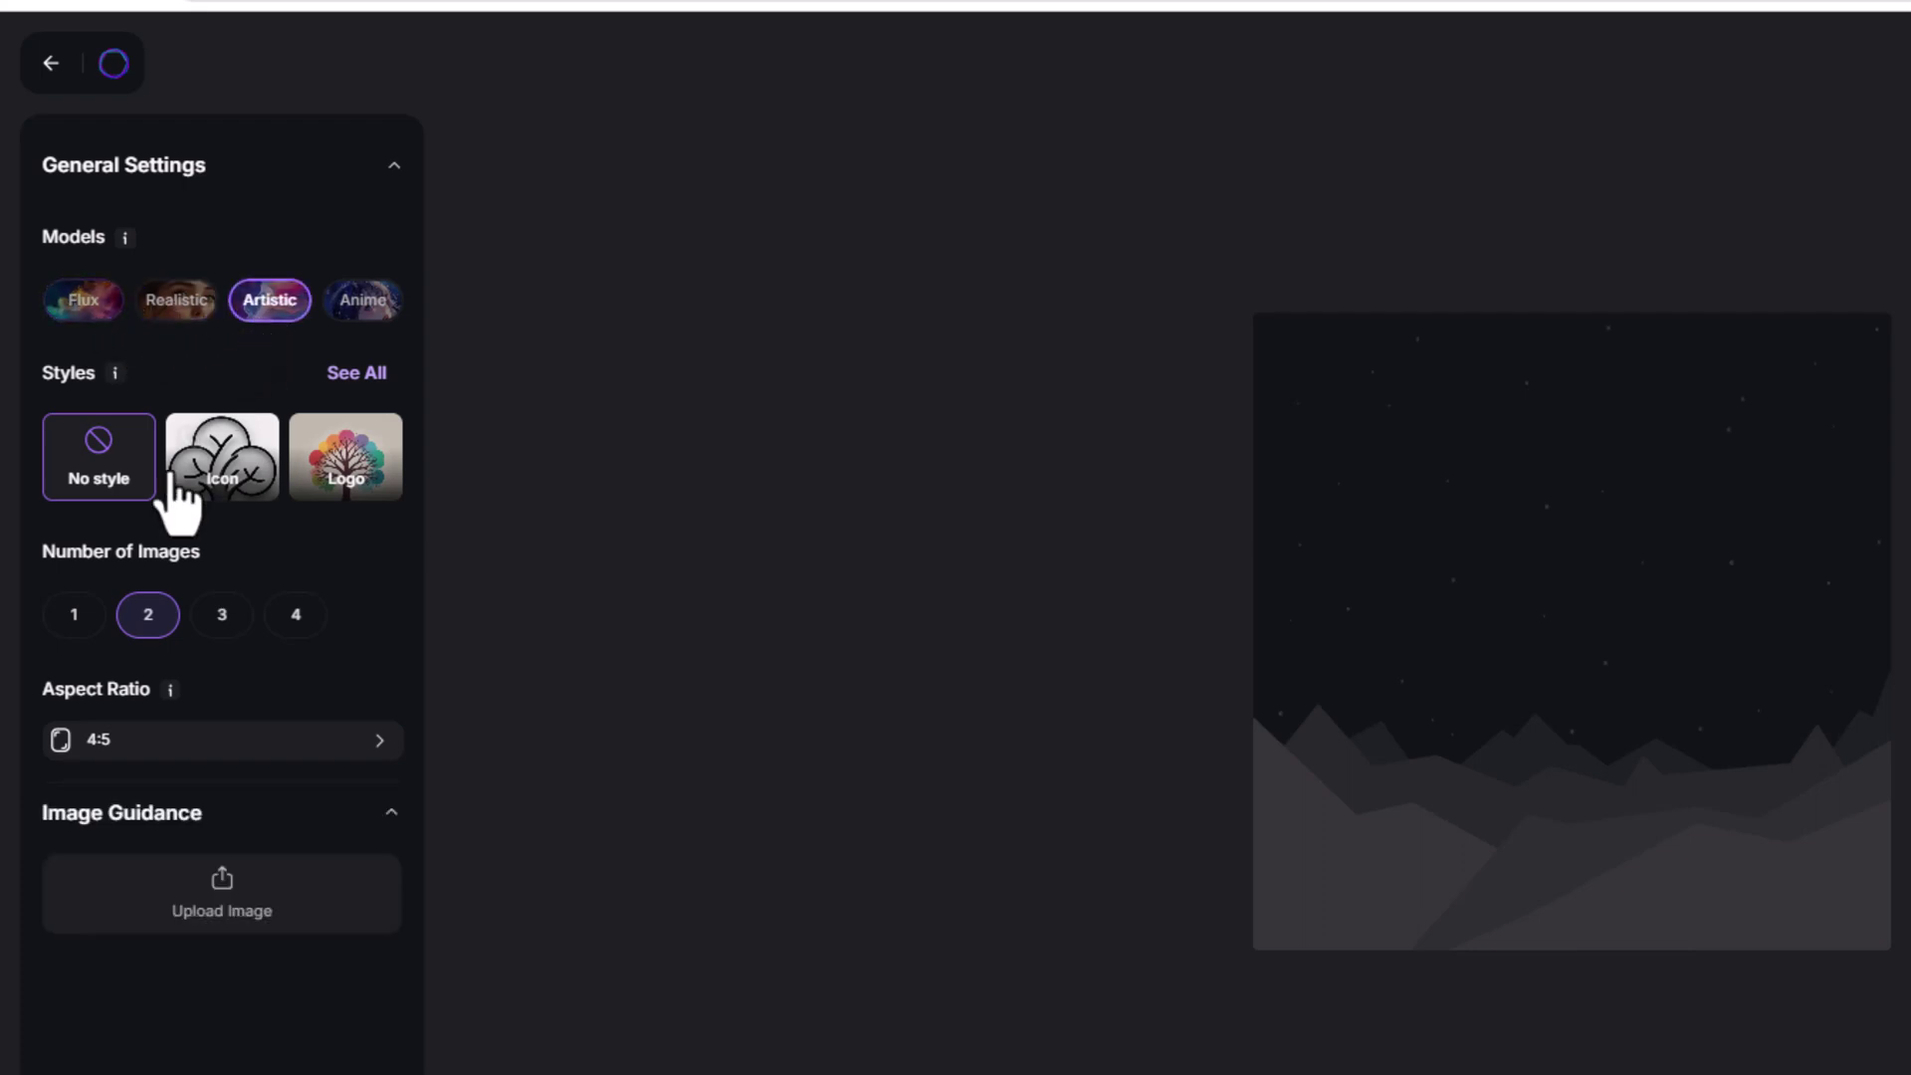
pyautogui.click(359, 375)
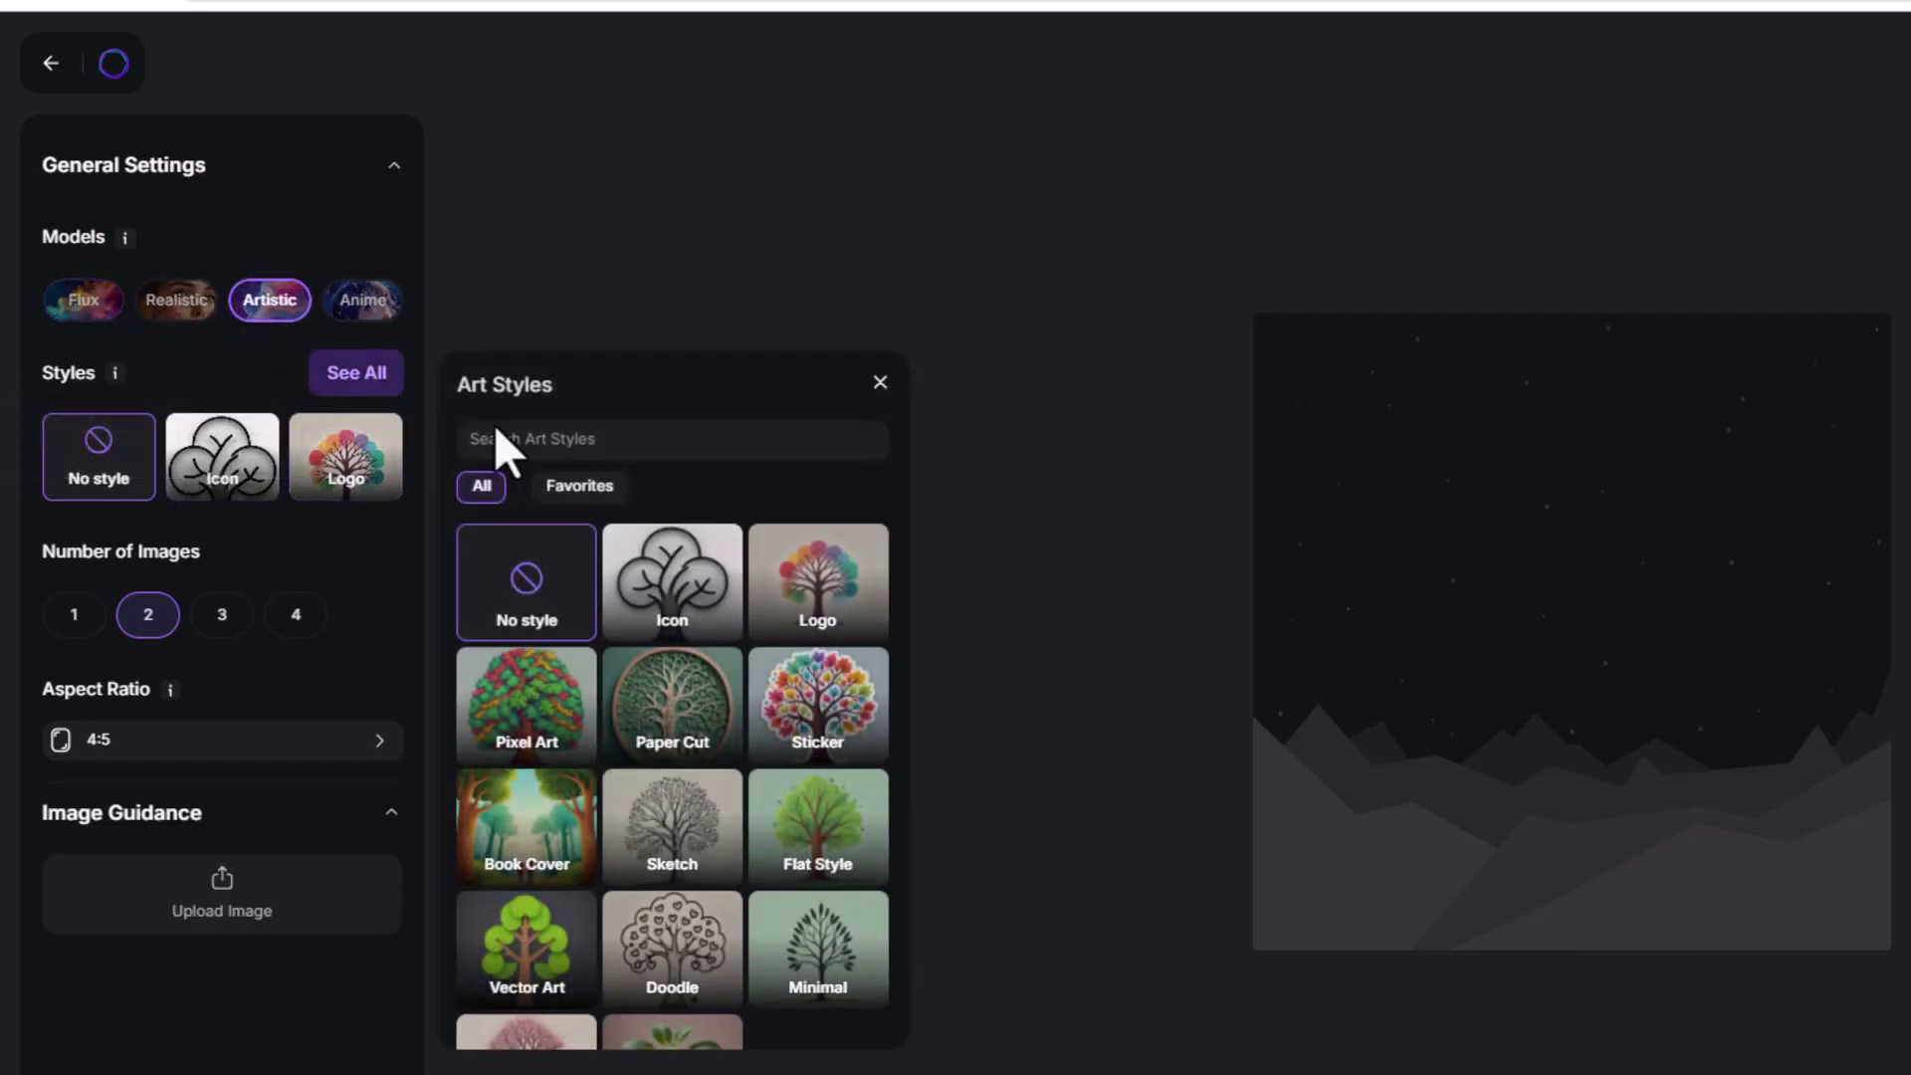
pyautogui.click(811, 715)
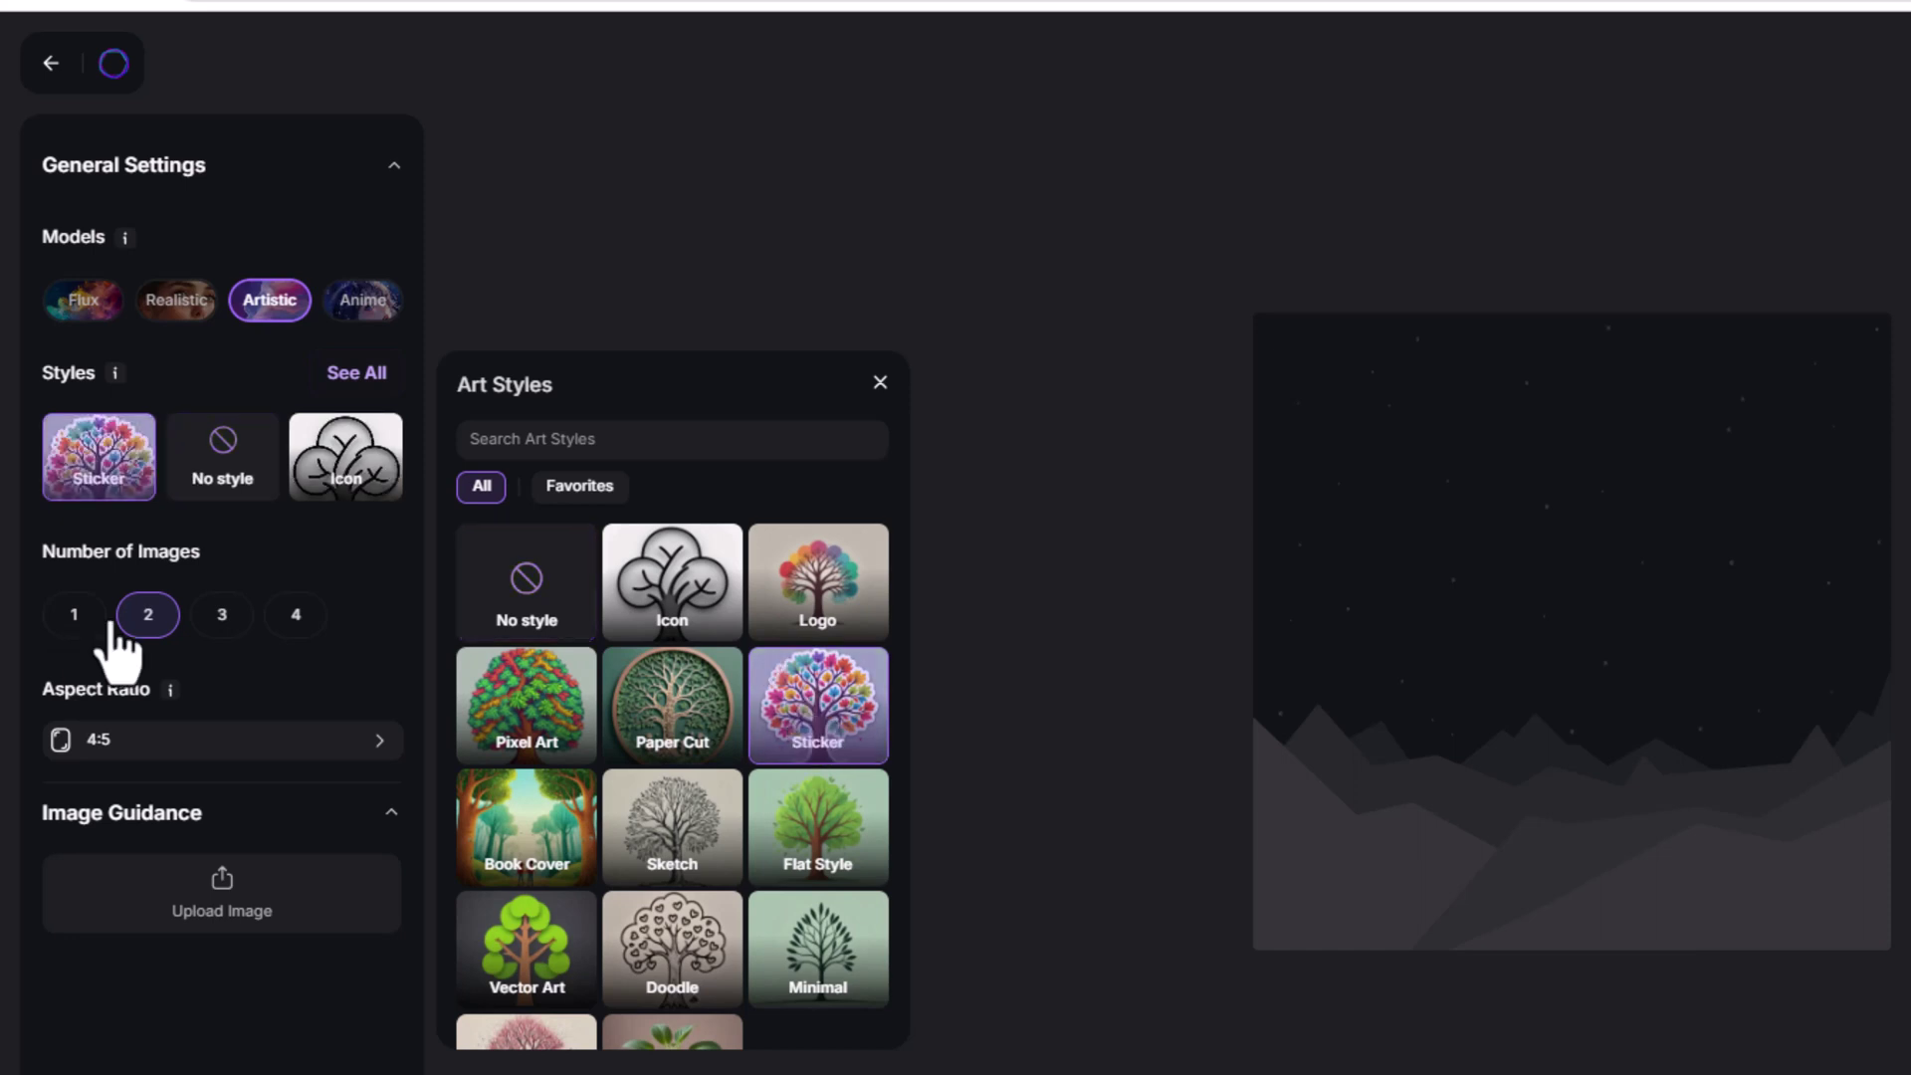
# - Set the number of images to 1 and the aspect ratio to 1:1
pyautogui.click(301, 621)
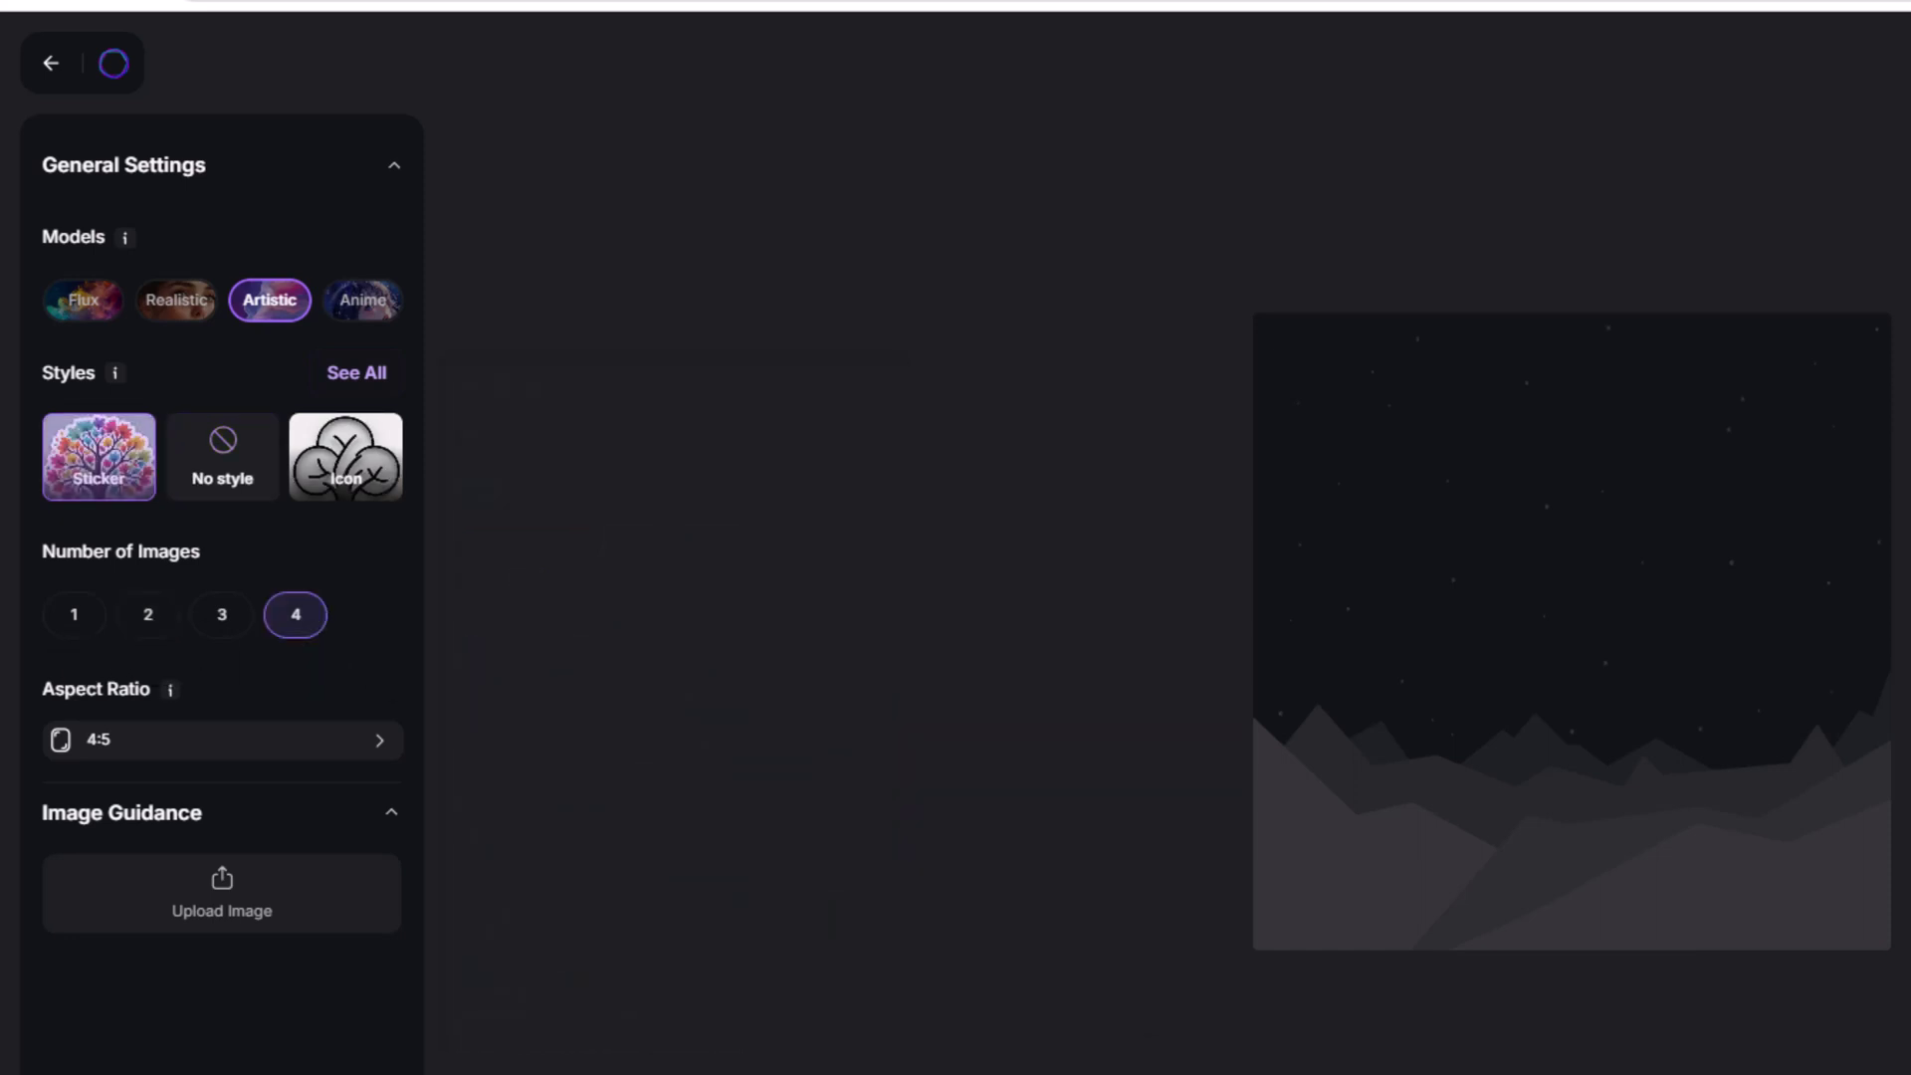
pyautogui.click(149, 617)
pyautogui.click(74, 615)
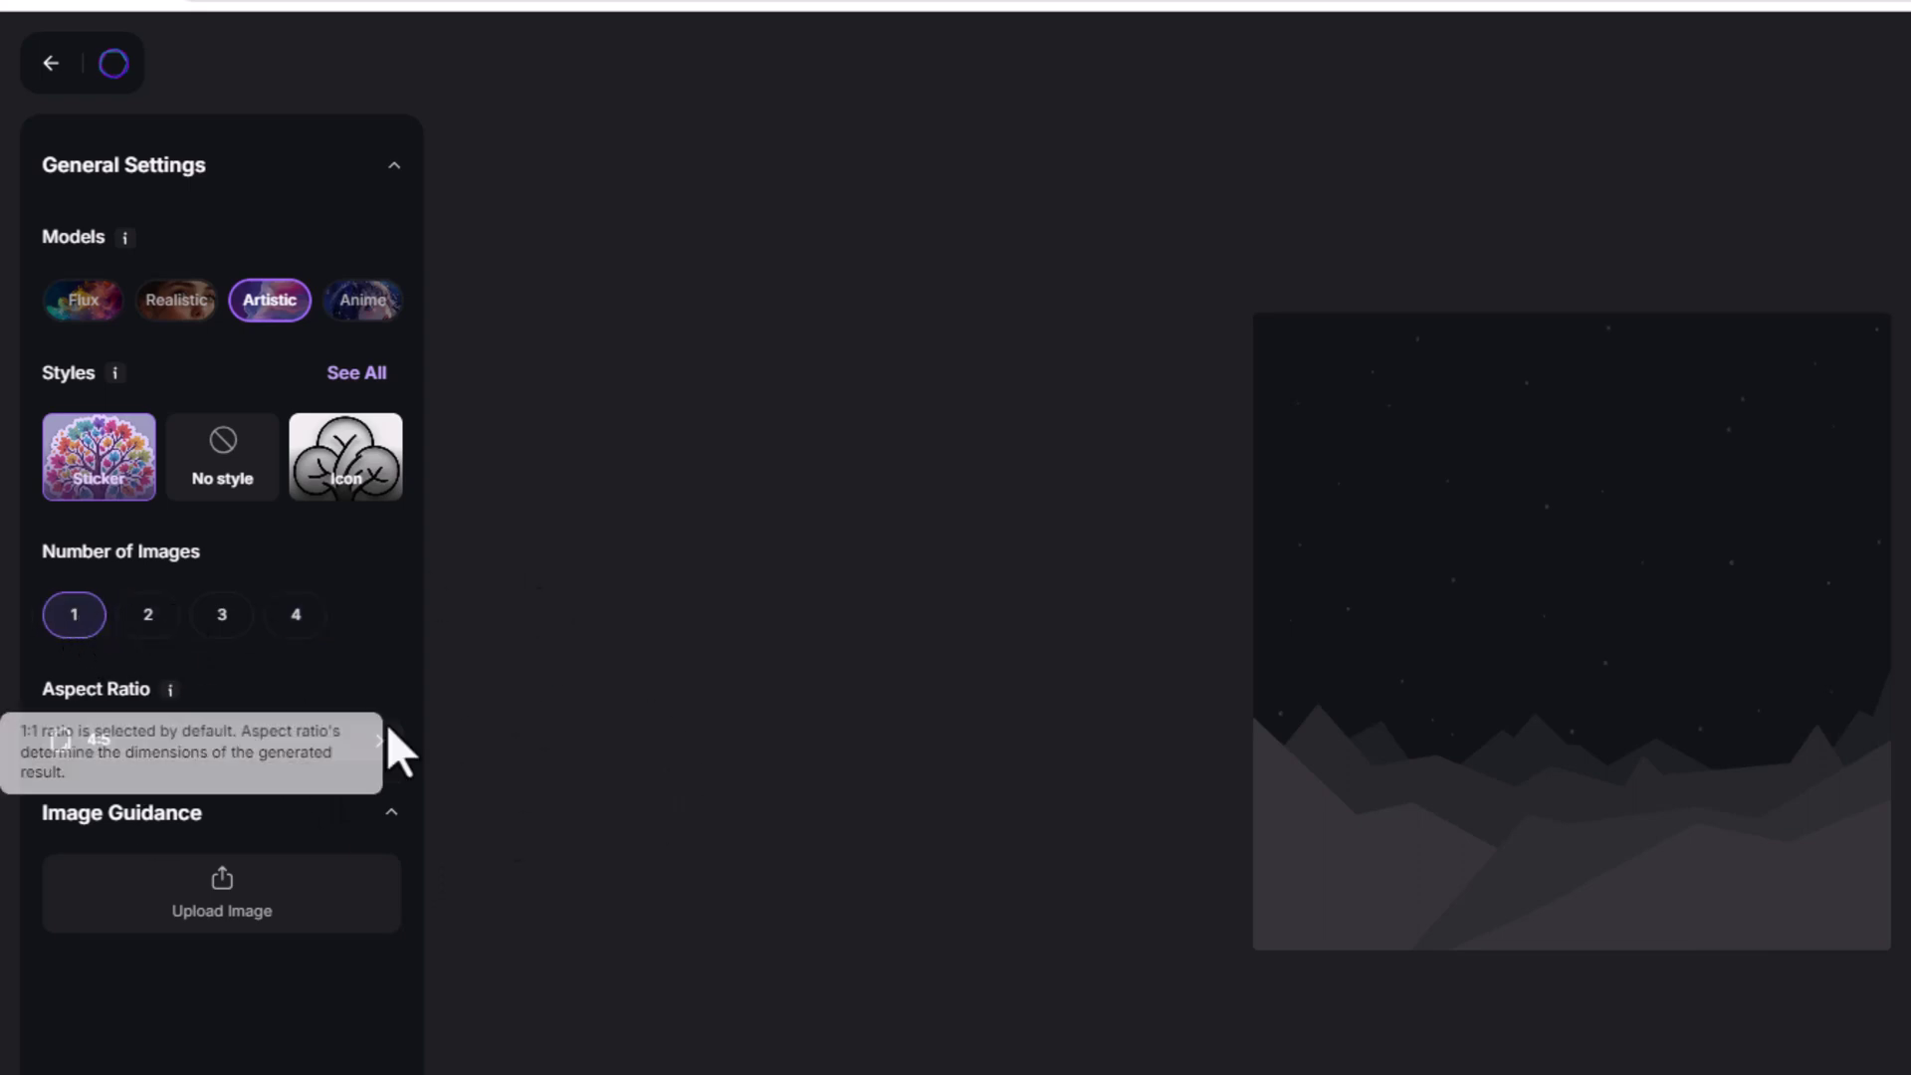
pyautogui.click(258, 745)
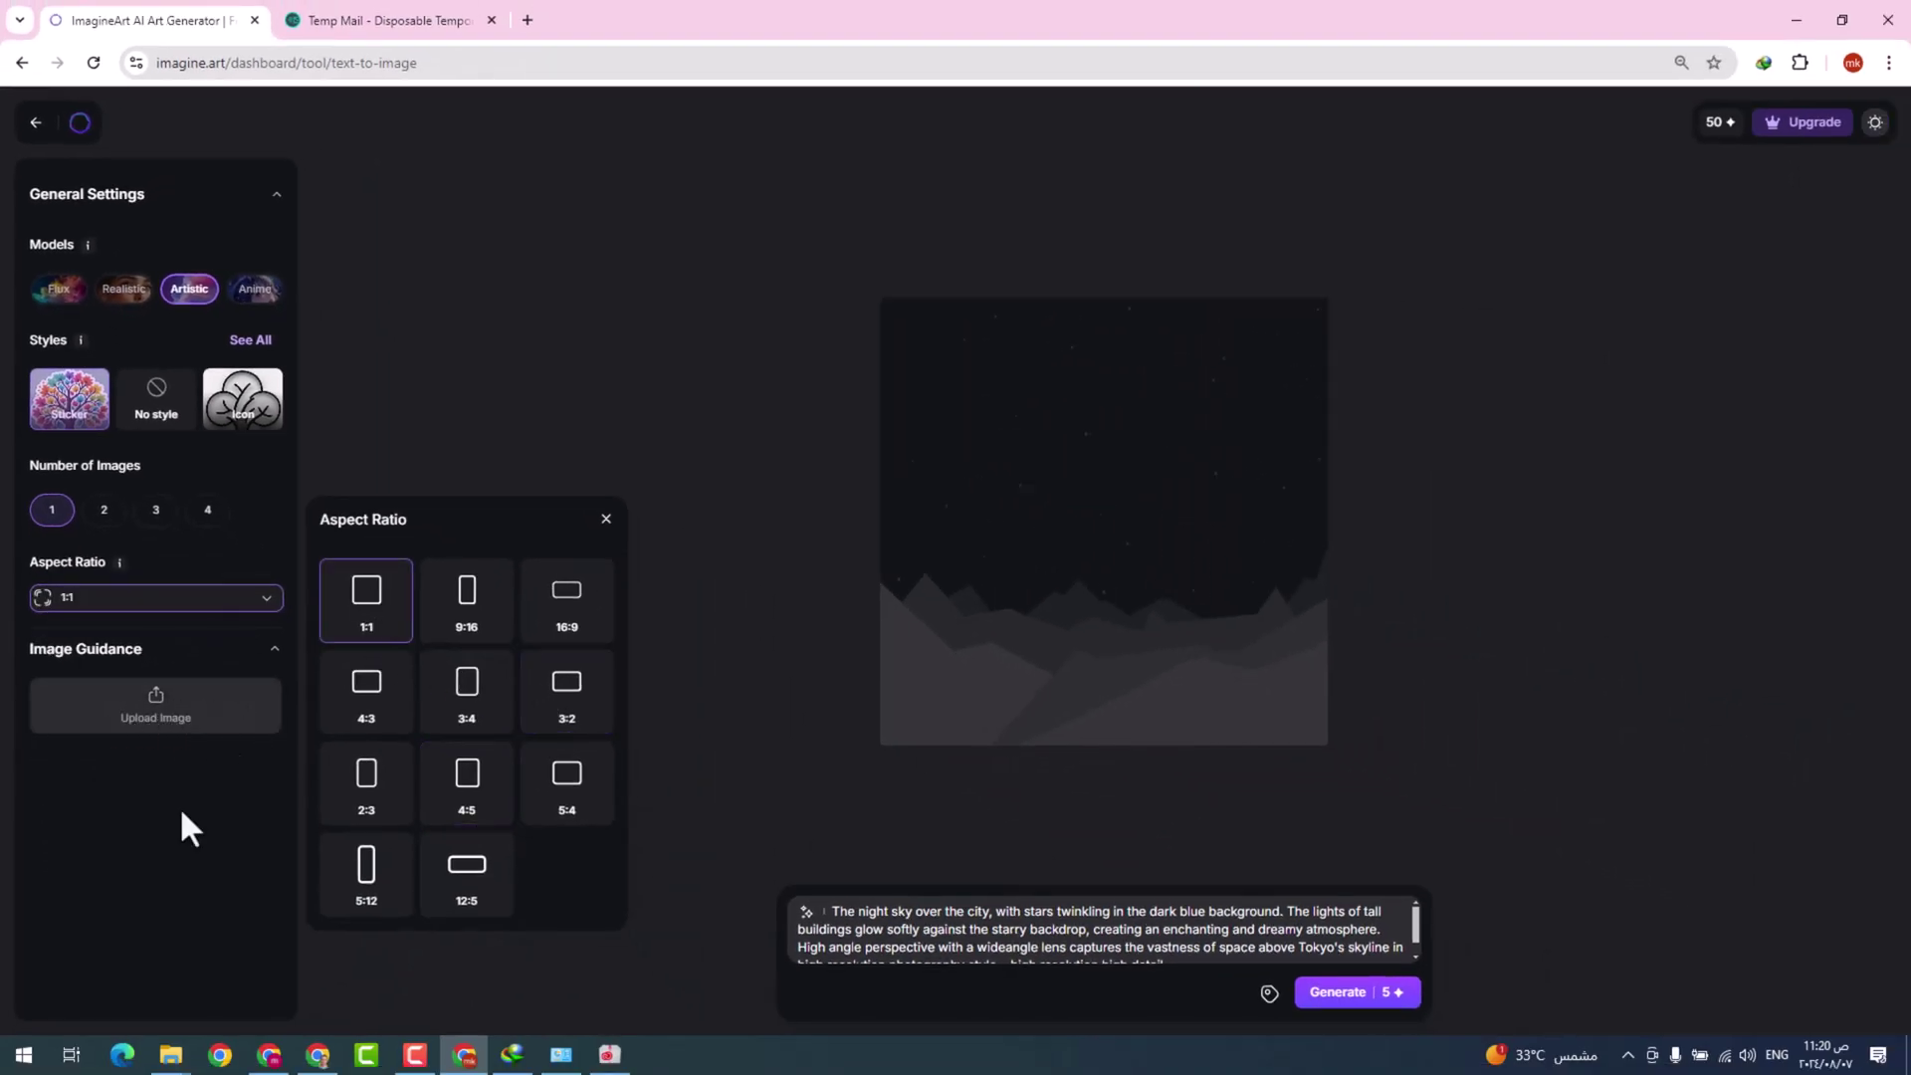
pyautogui.click(41, 696)
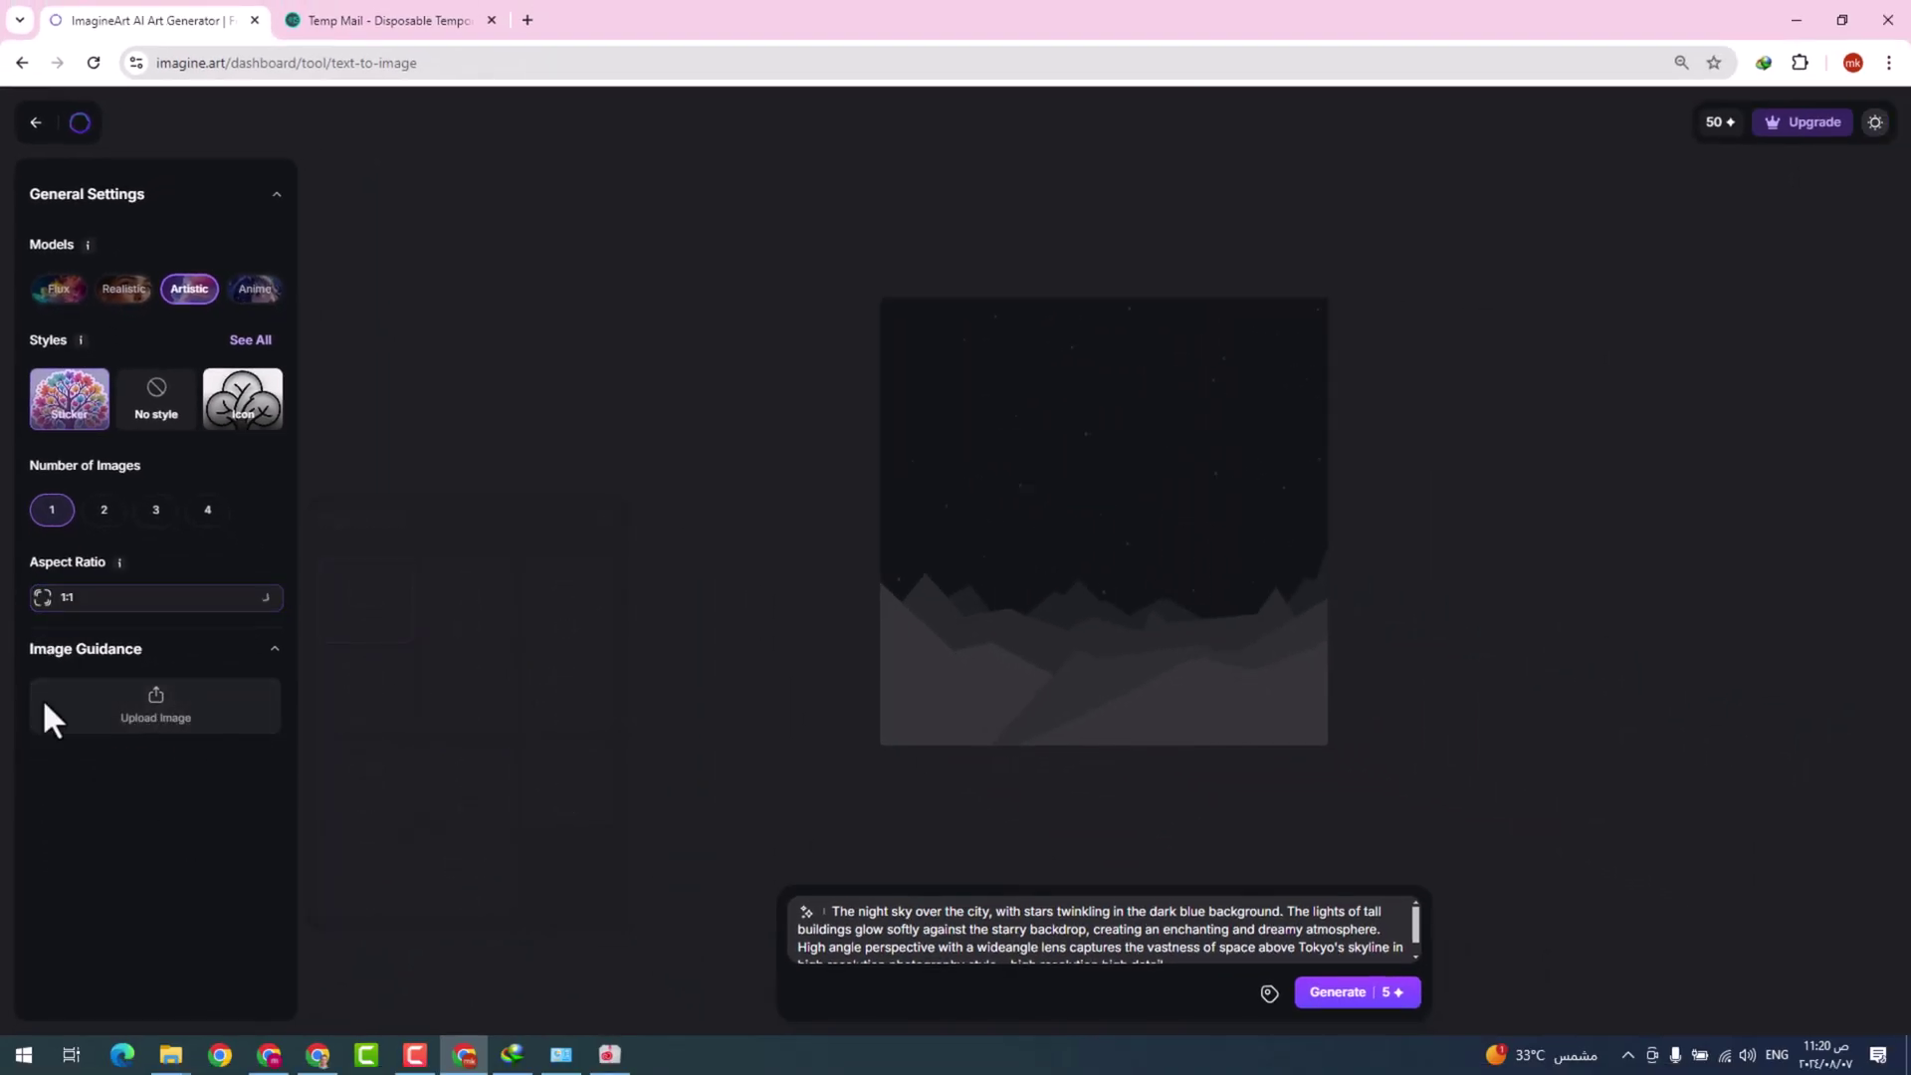
# - Upload the hooded hacker picture _0dd61c16-571b-4e83-9a3e-371d13d107f9 as the guidance image
pyautogui.click(157, 724)
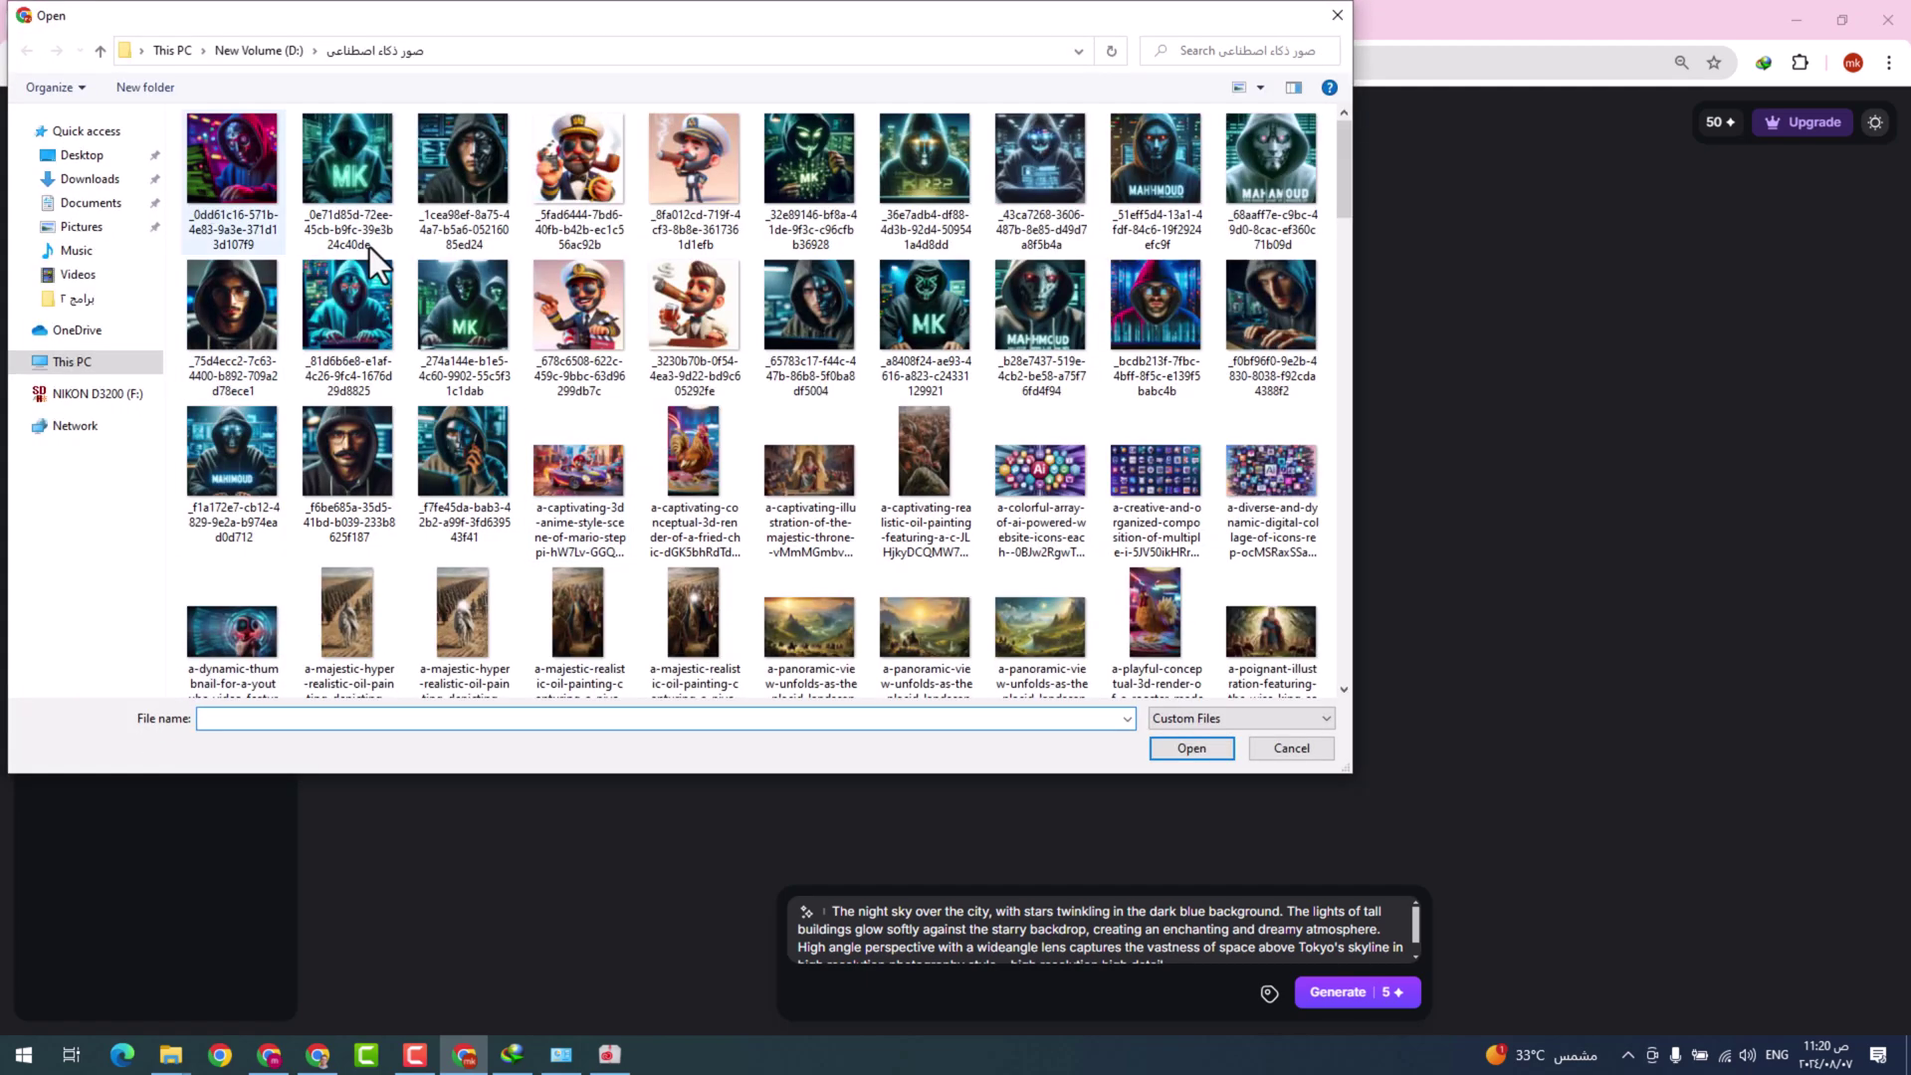
pyautogui.click(225, 178)
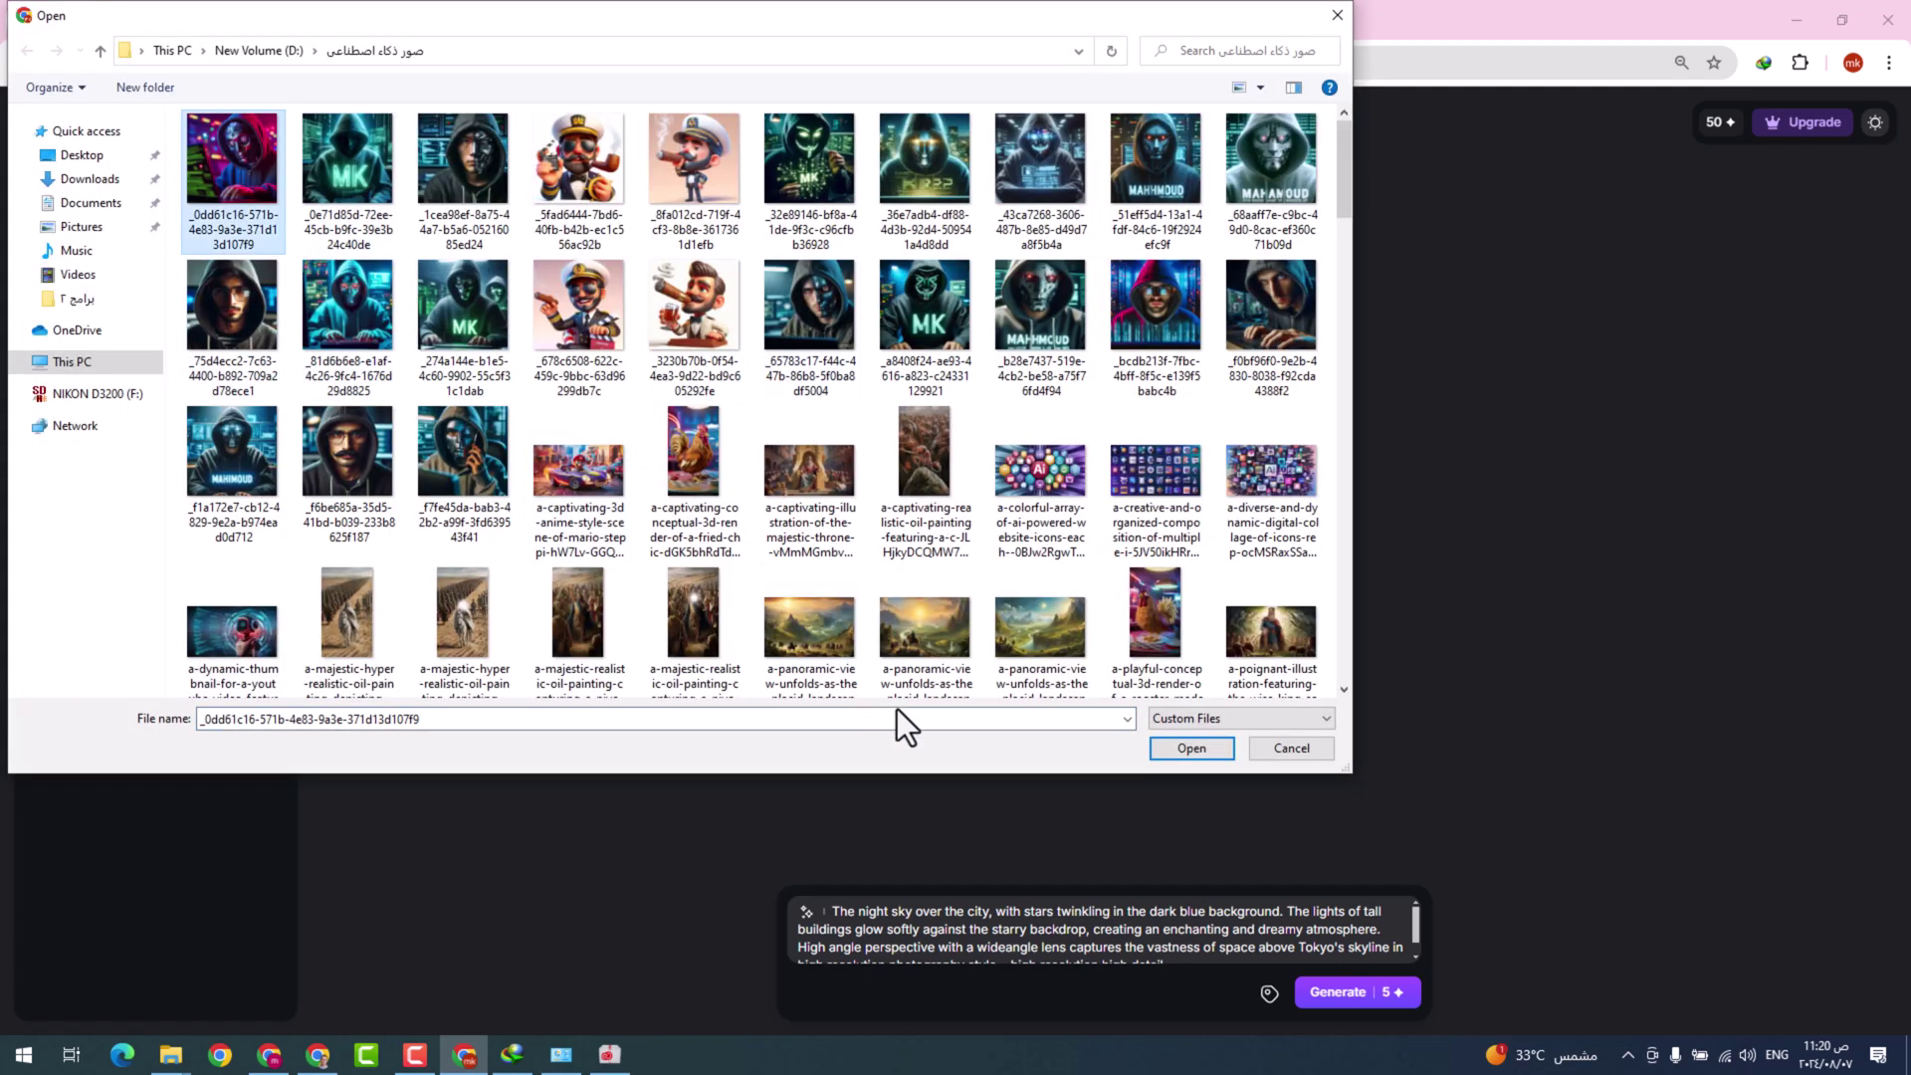
pyautogui.click(1194, 752)
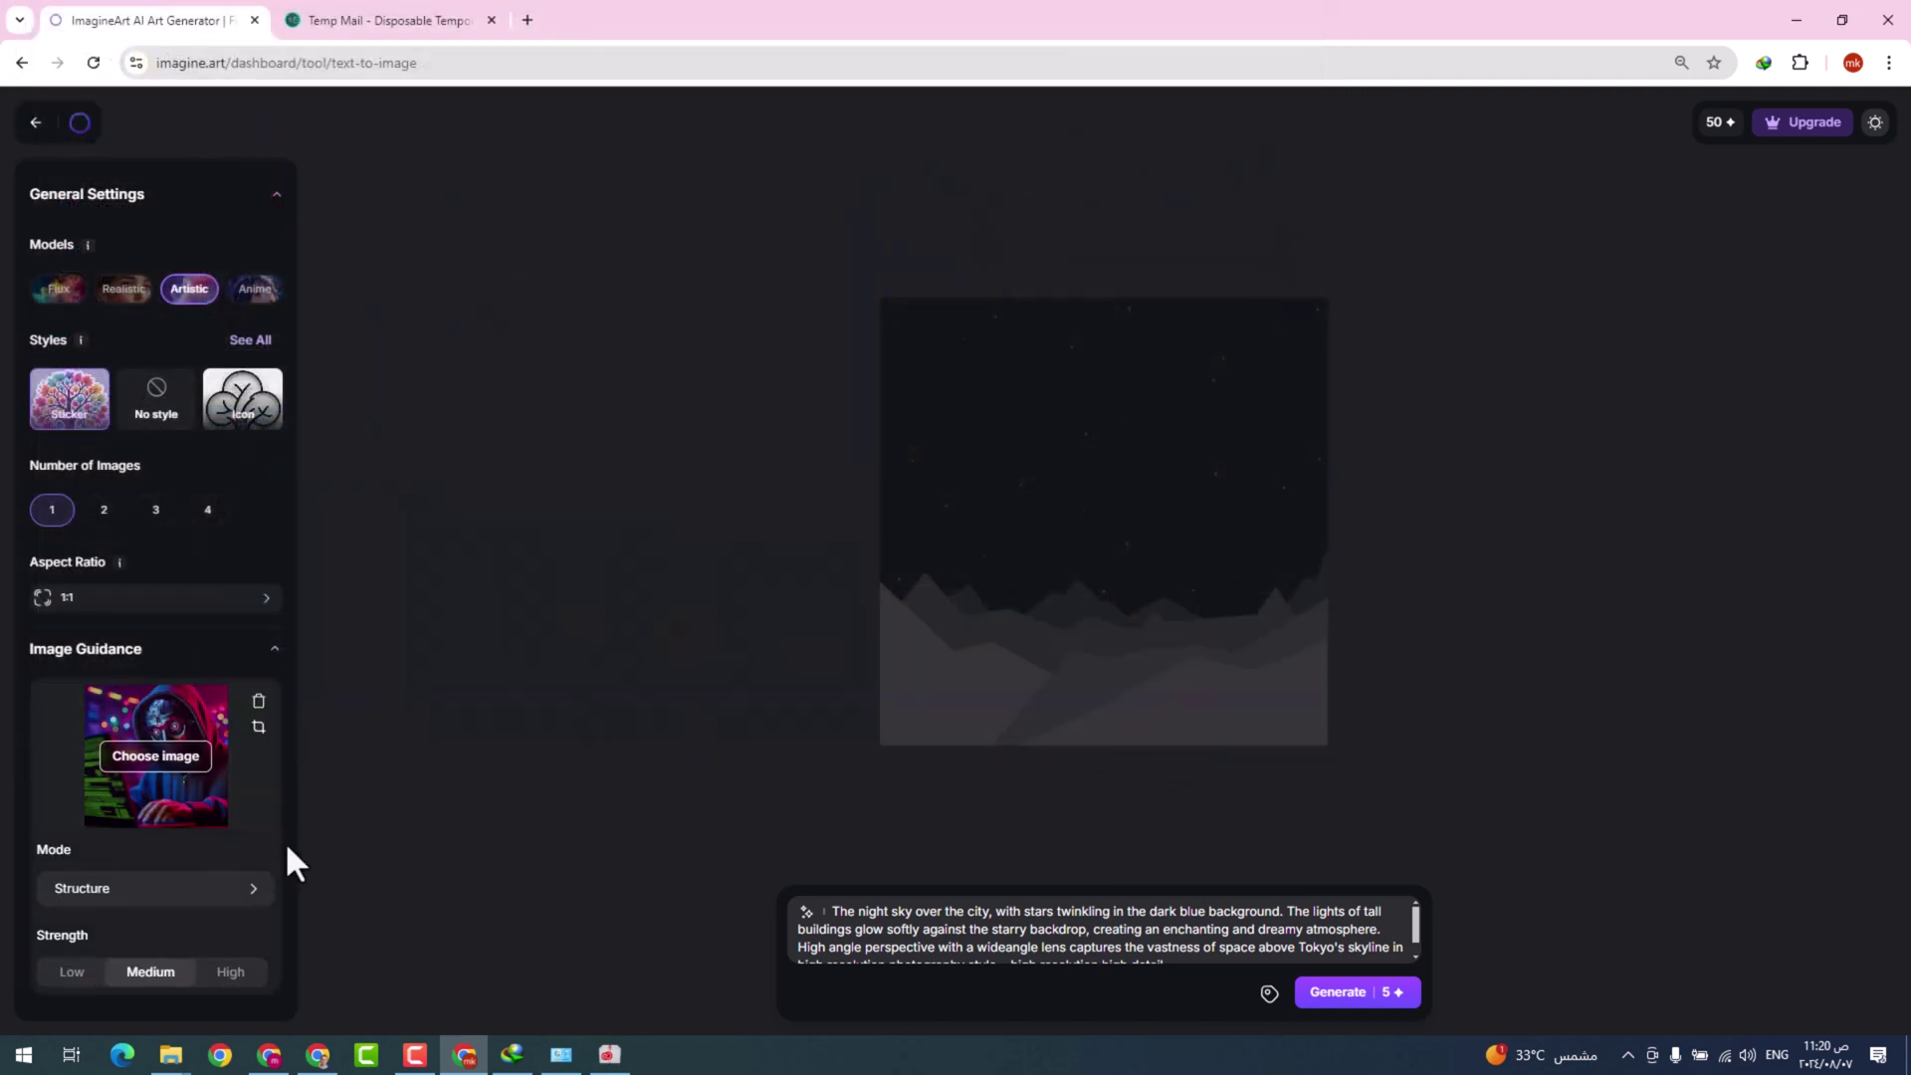
# - Set the image guidance mode to Style and generate the image
pyautogui.click(253, 890)
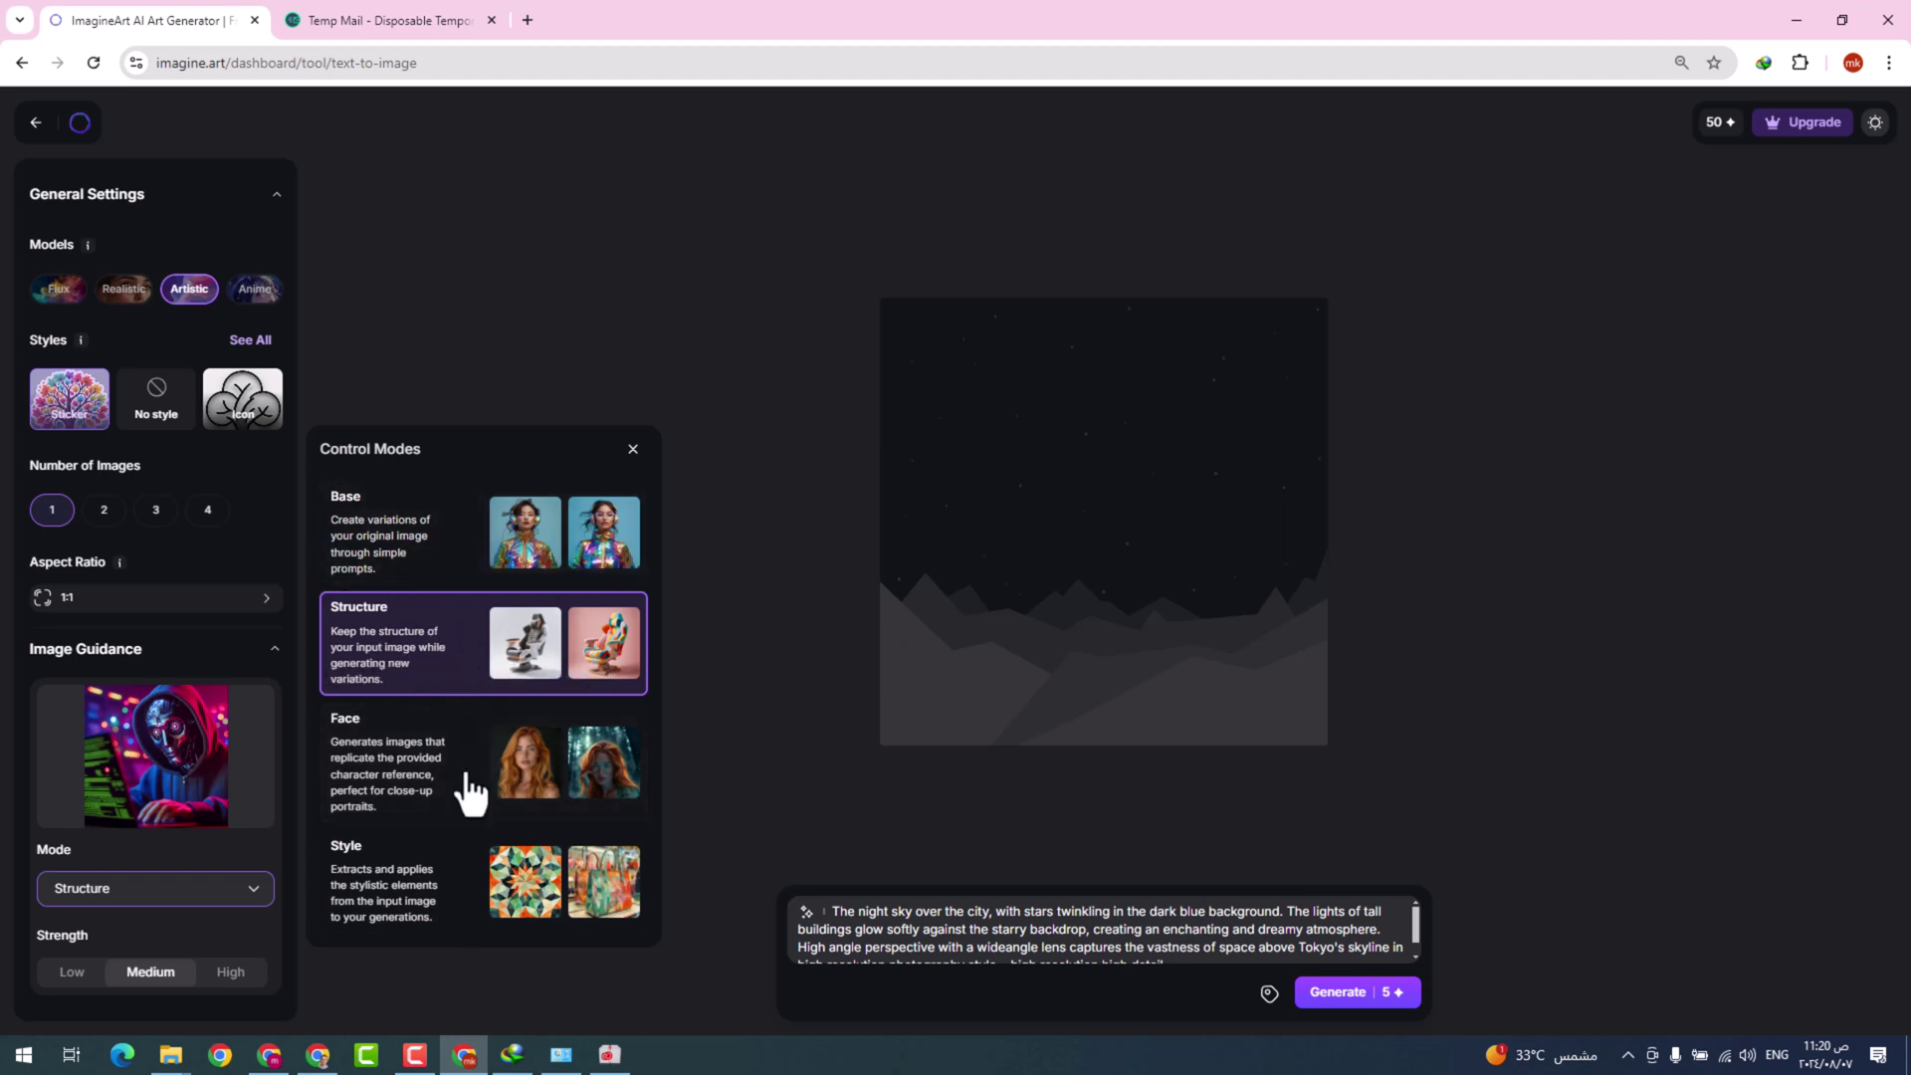
pyautogui.click(410, 895)
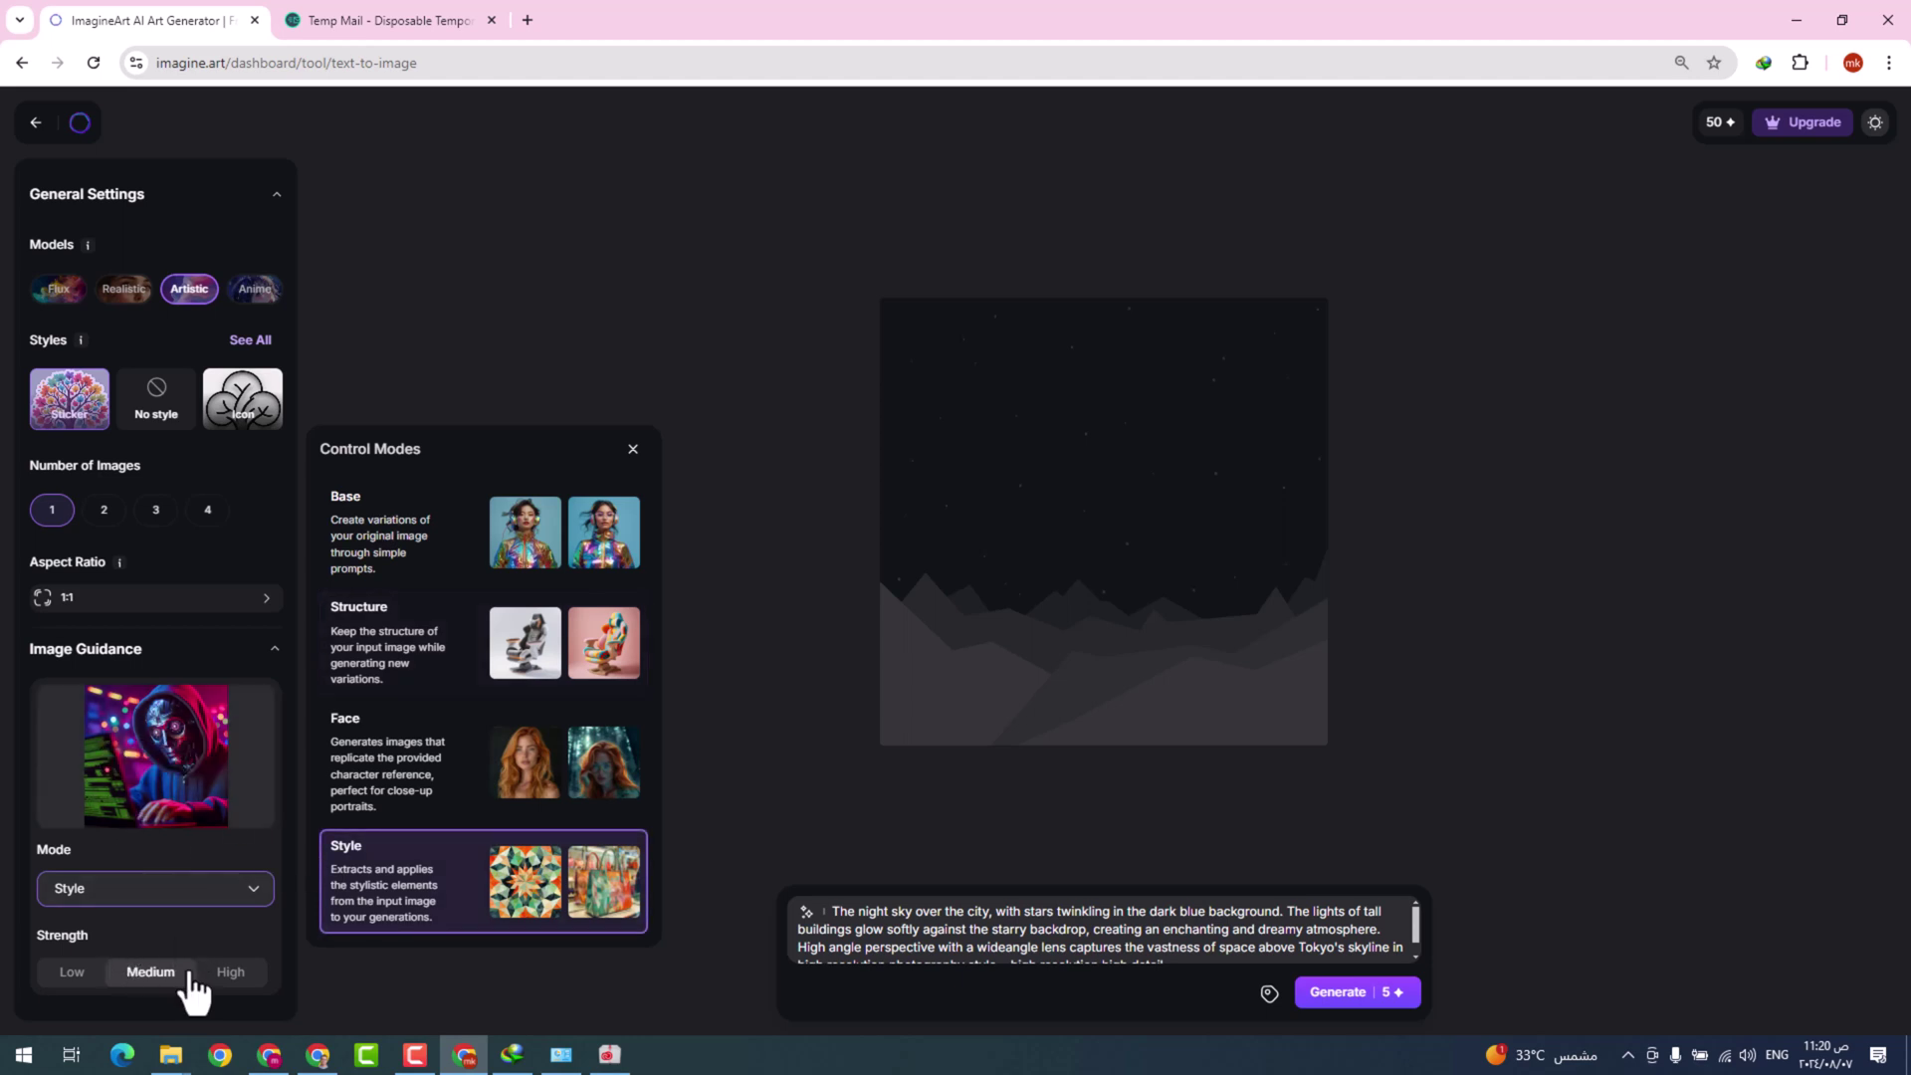
pyautogui.click(1371, 1000)
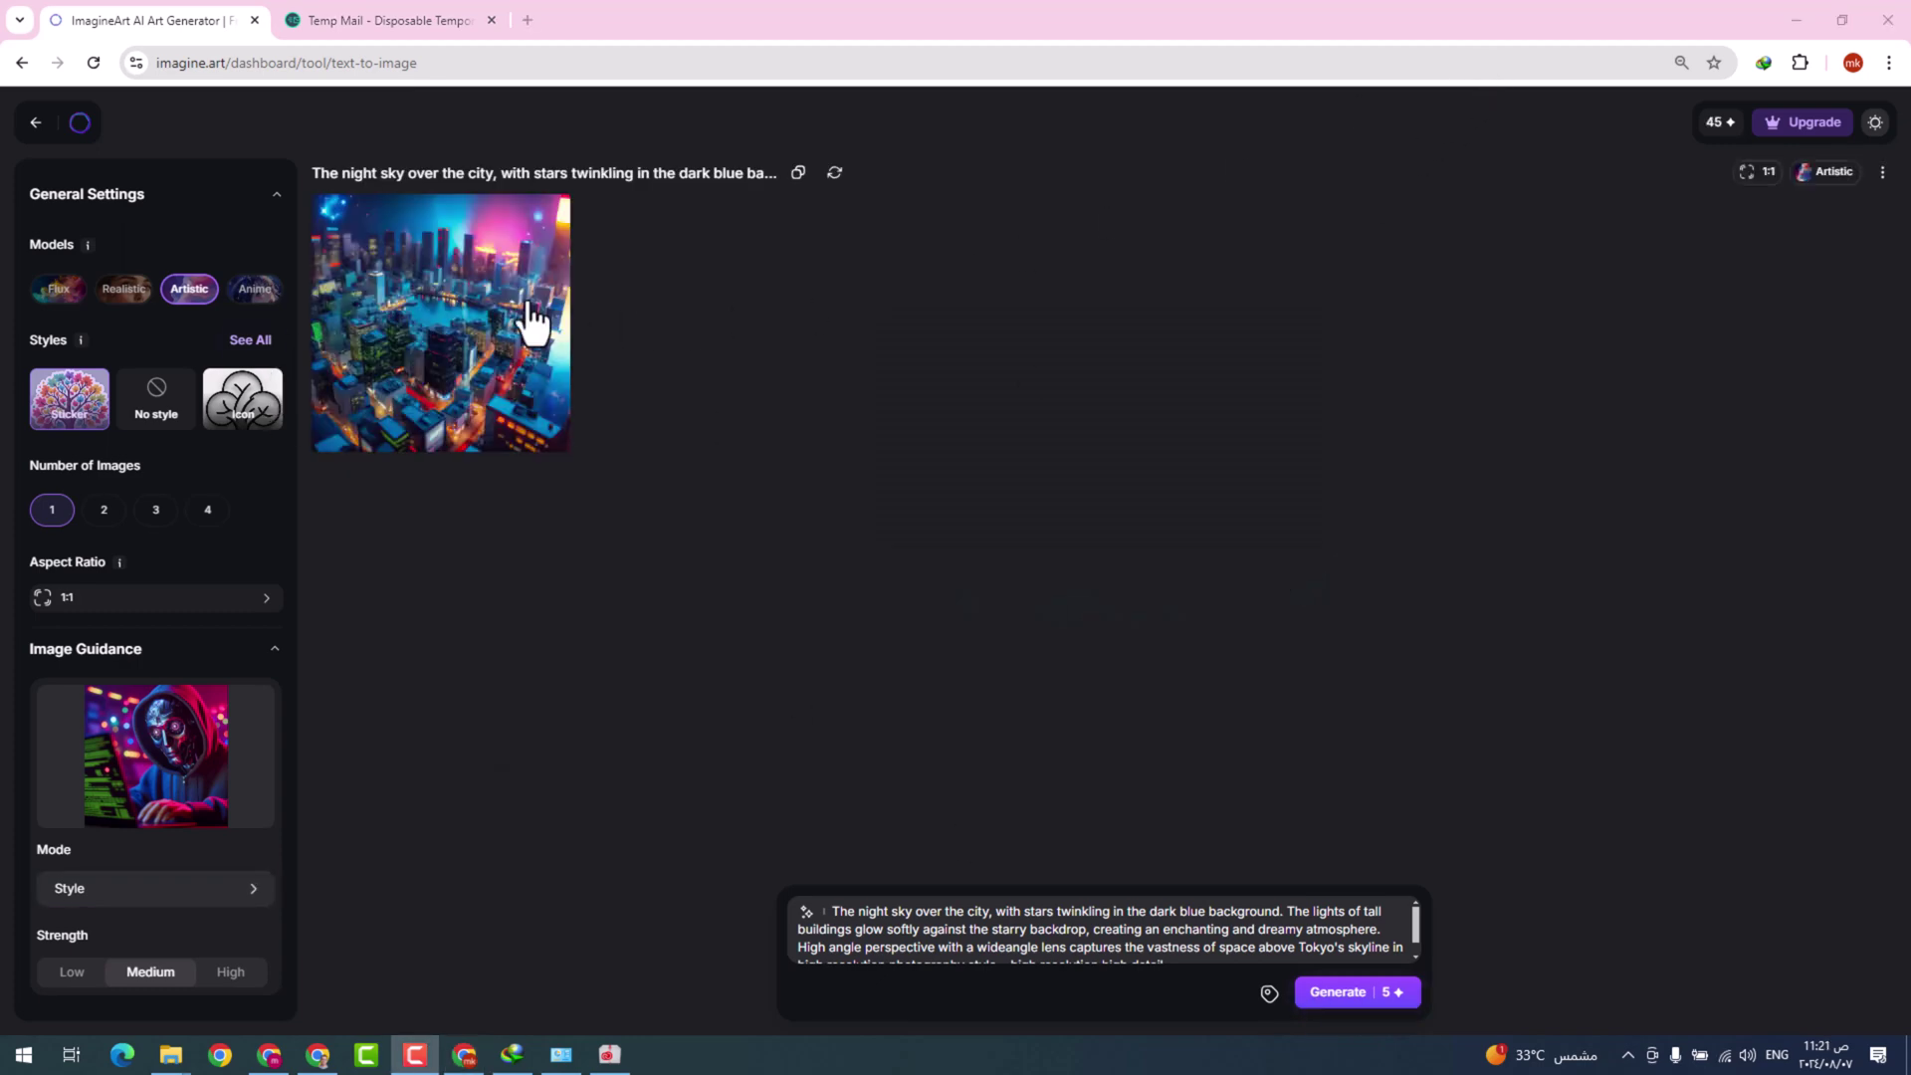
# - Open the generated city image's details and expand its full prompt
pyautogui.click(528, 316)
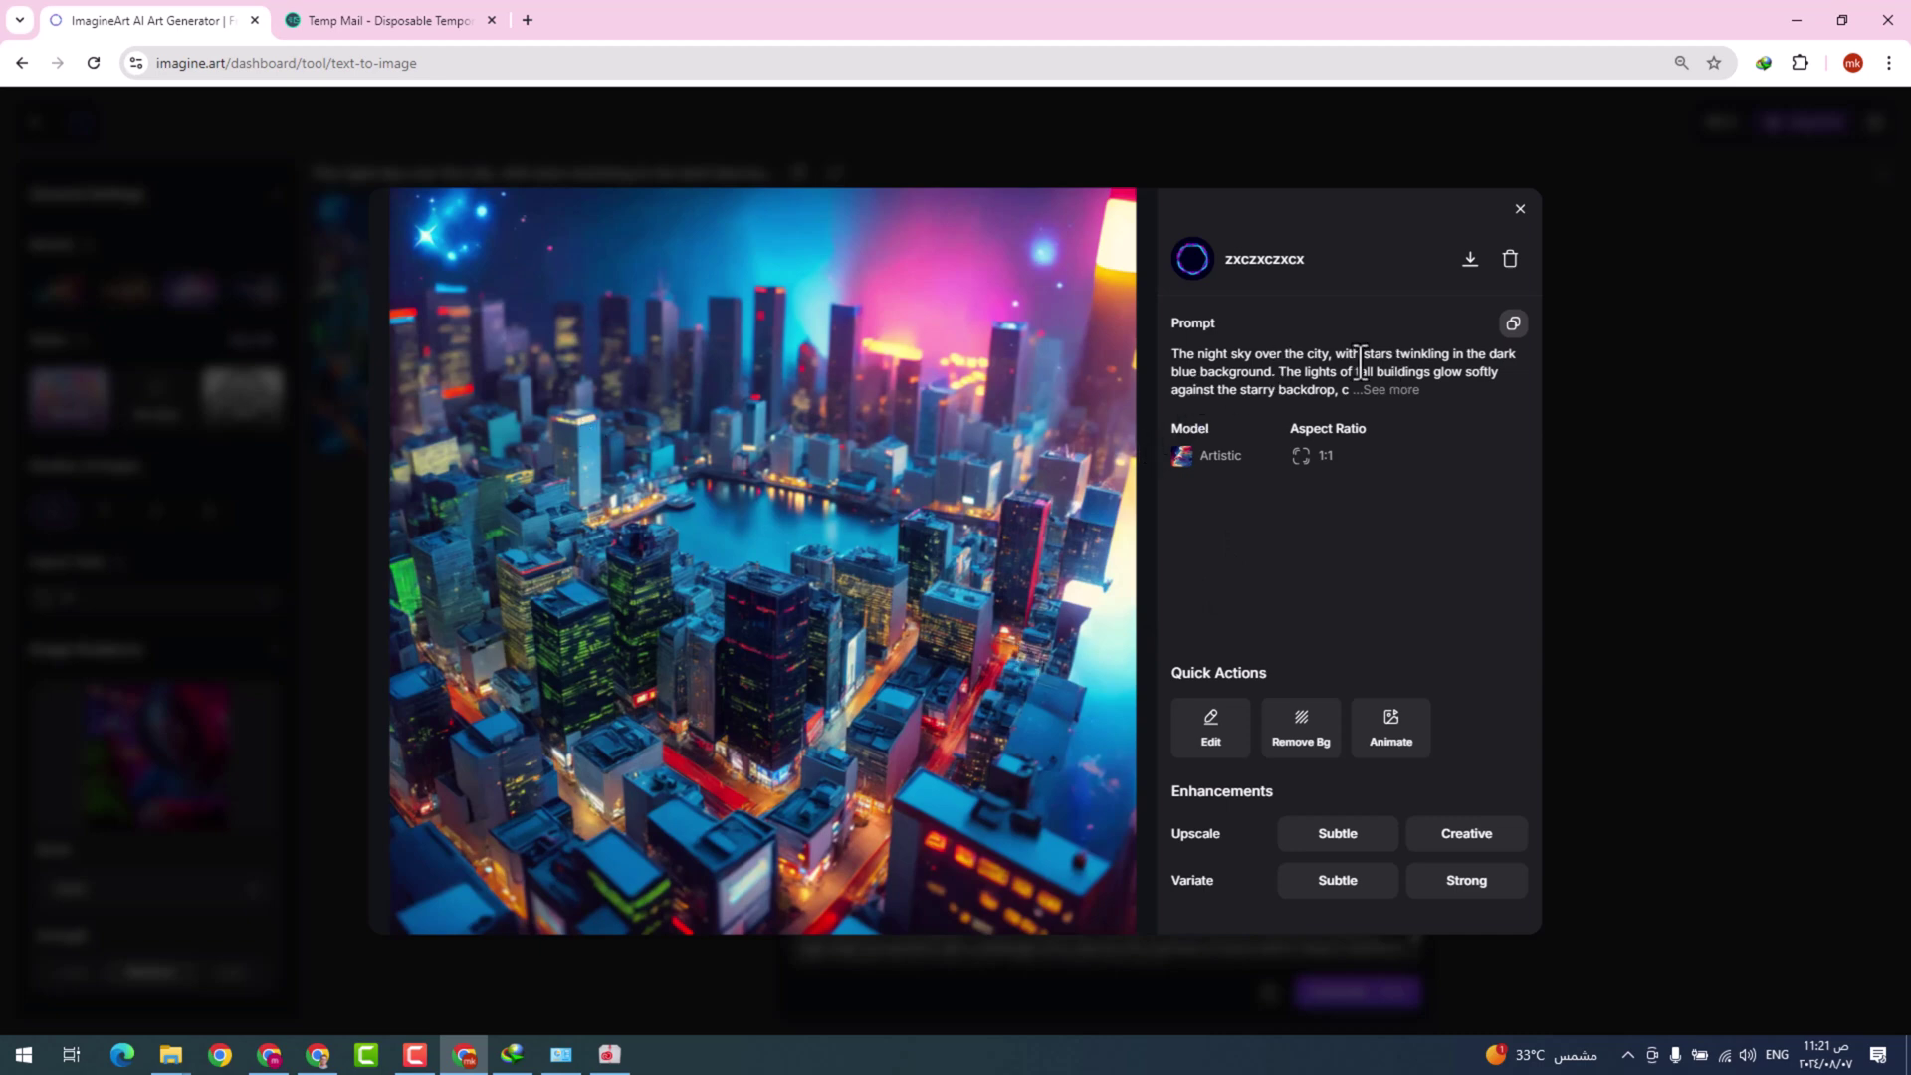
pyautogui.click(1382, 389)
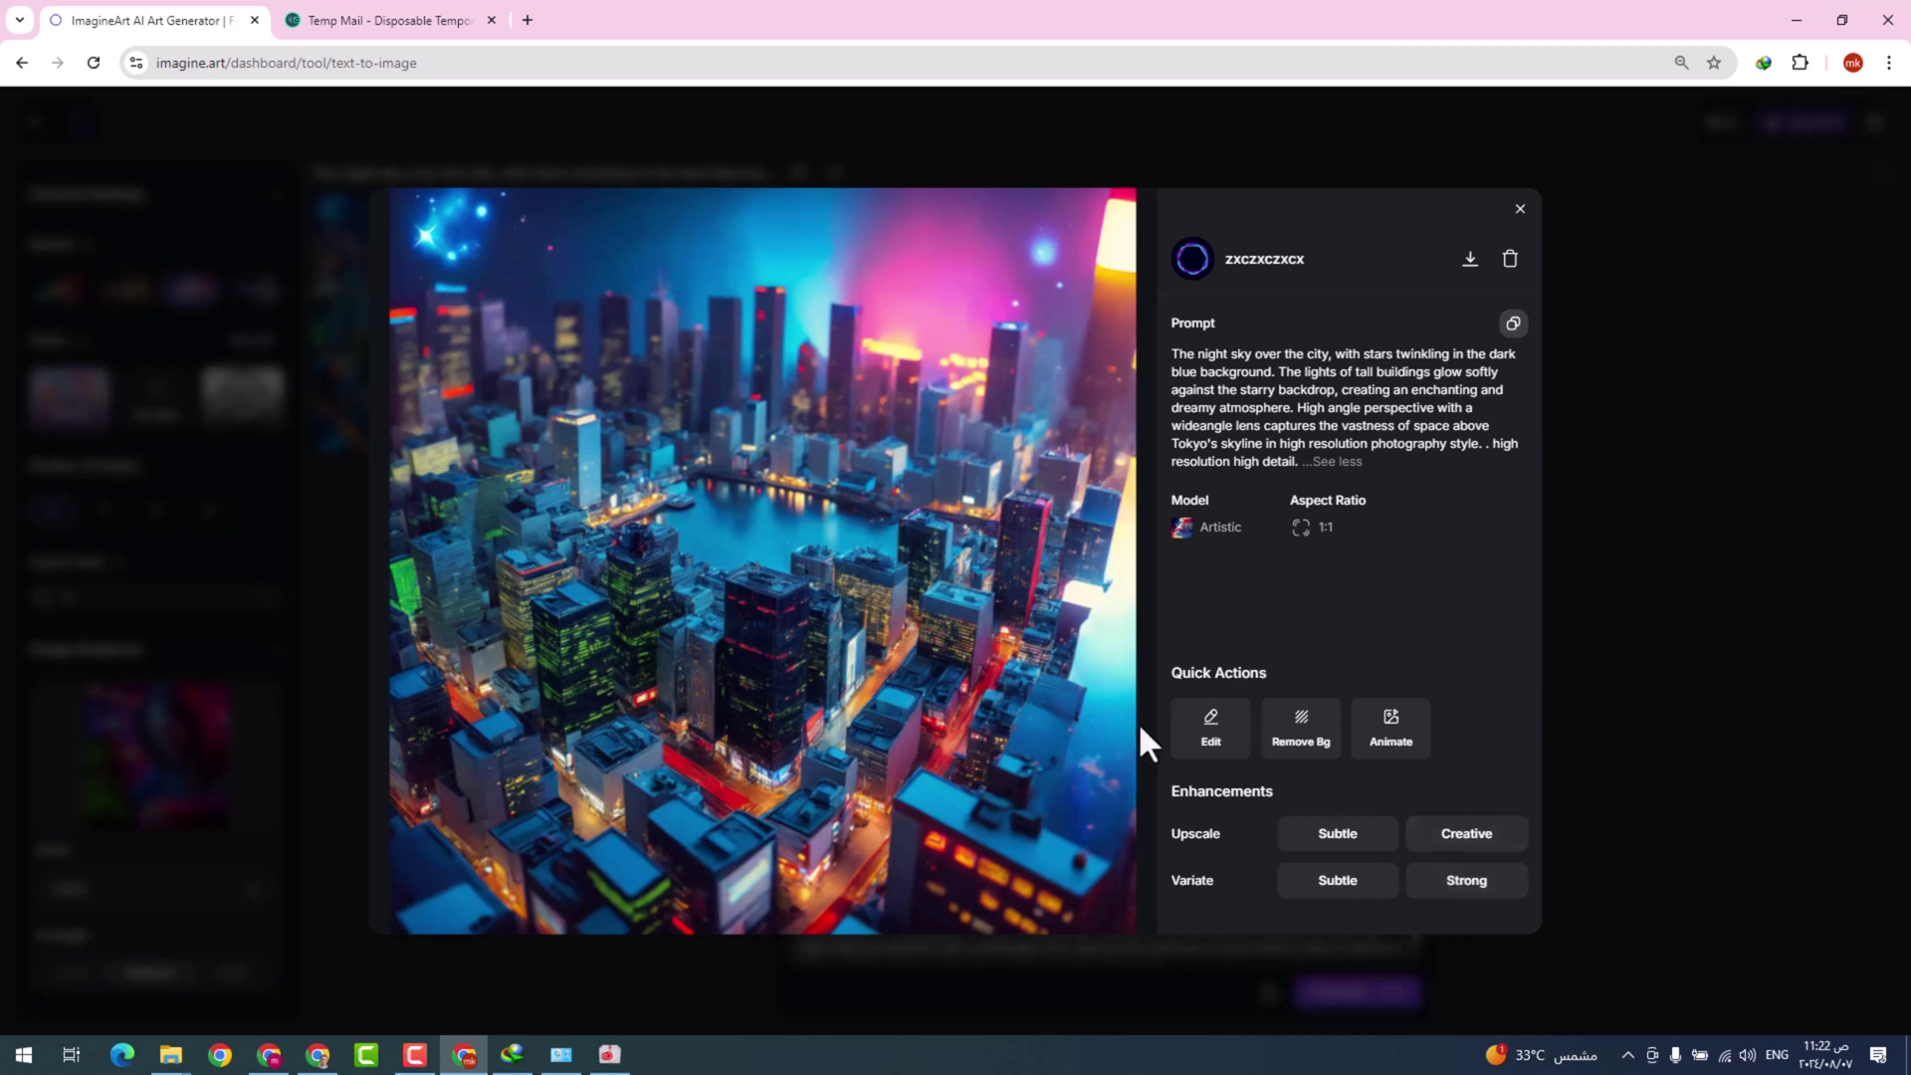
# - Open the city image in the canvas editor and look through the Elements, Templates, Images, Text, Shapes and Stickers collections
pyautogui.click(1222, 732)
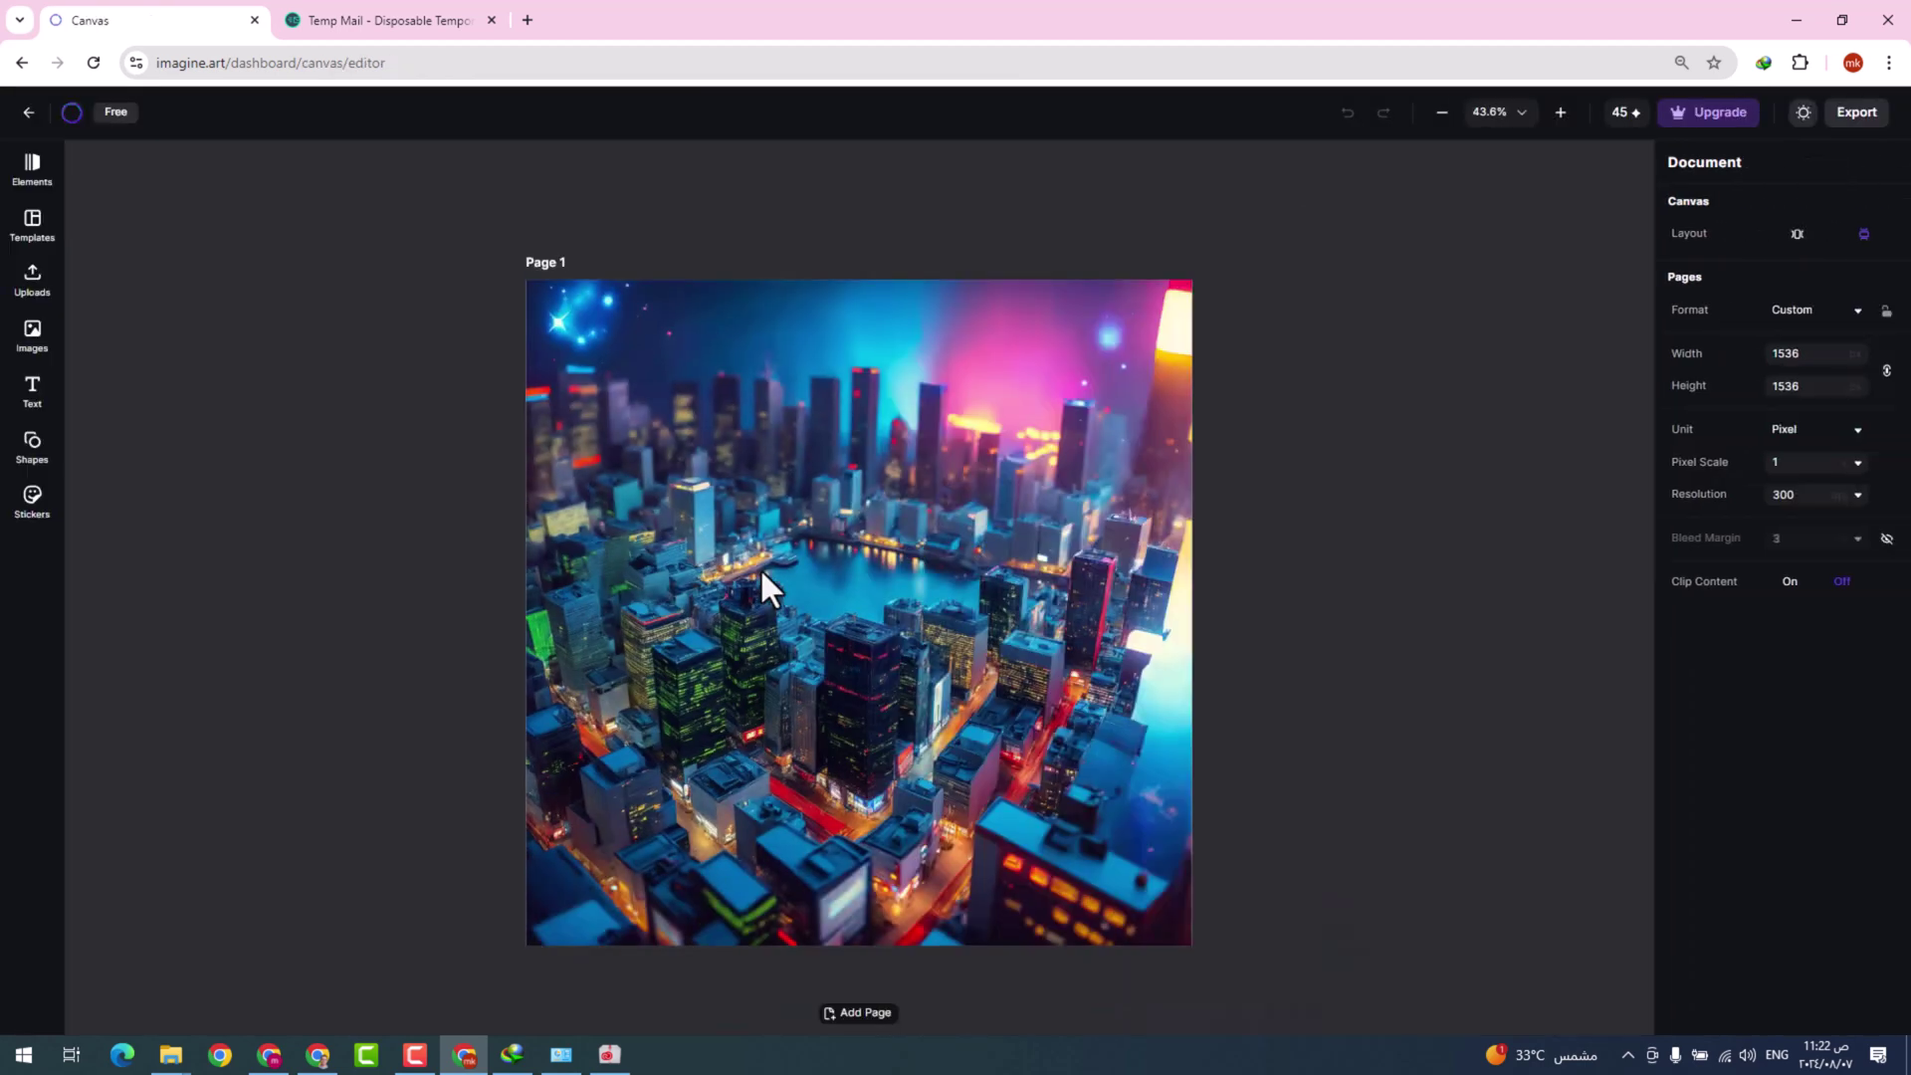
pyautogui.click(38, 174)
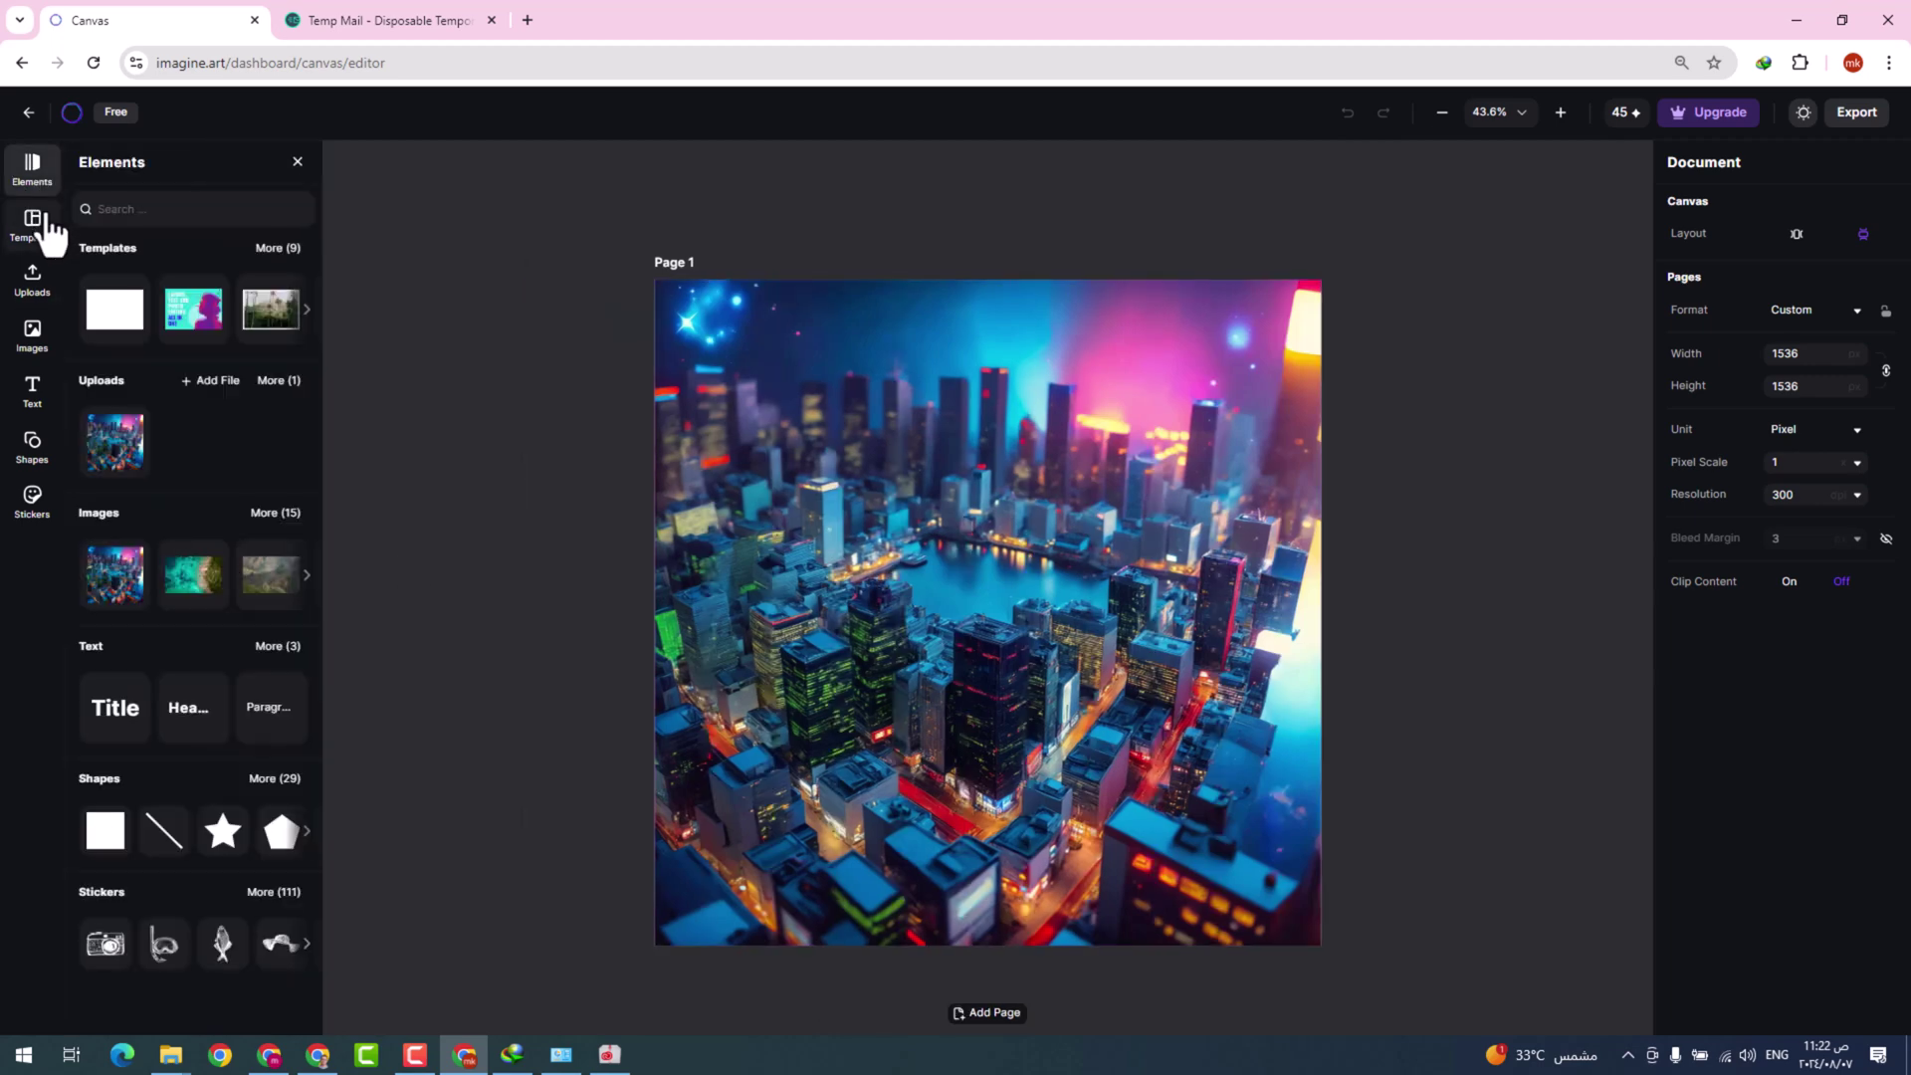
pyautogui.click(34, 223)
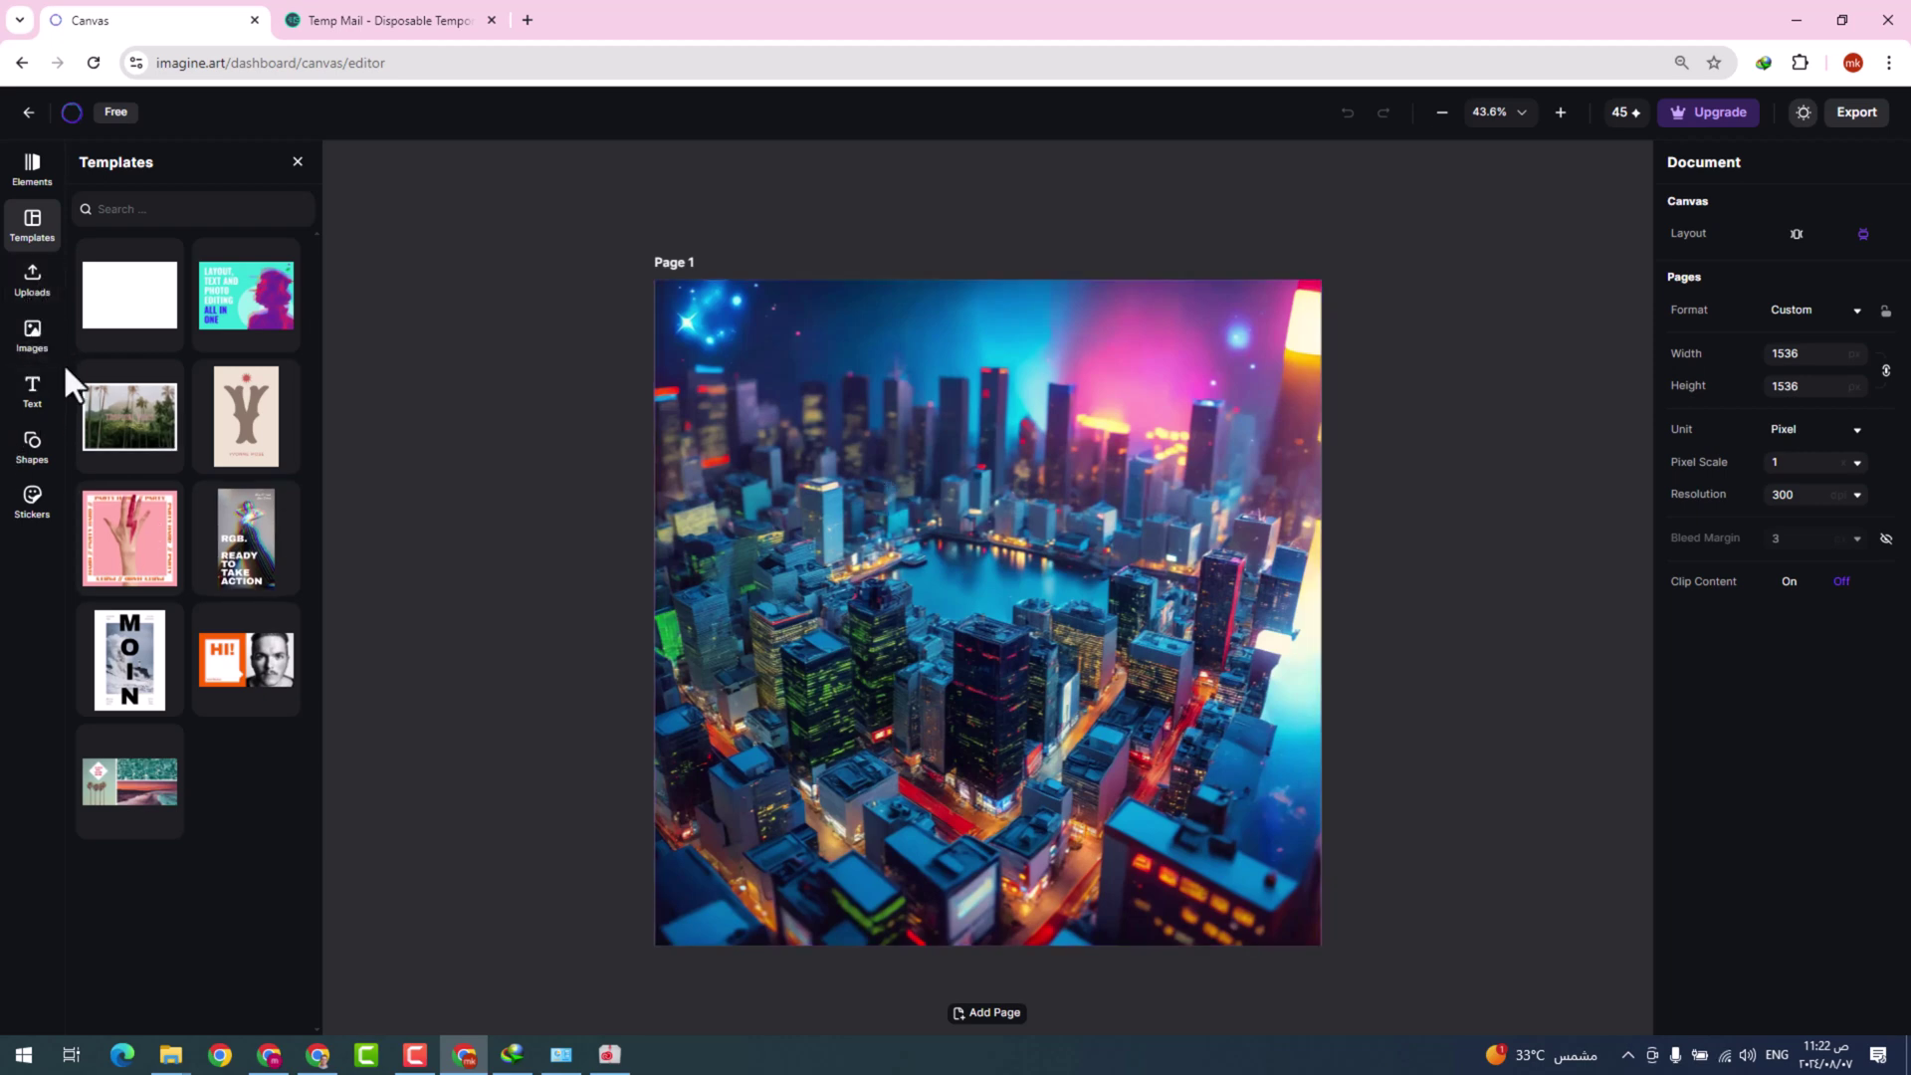
pyautogui.click(37, 348)
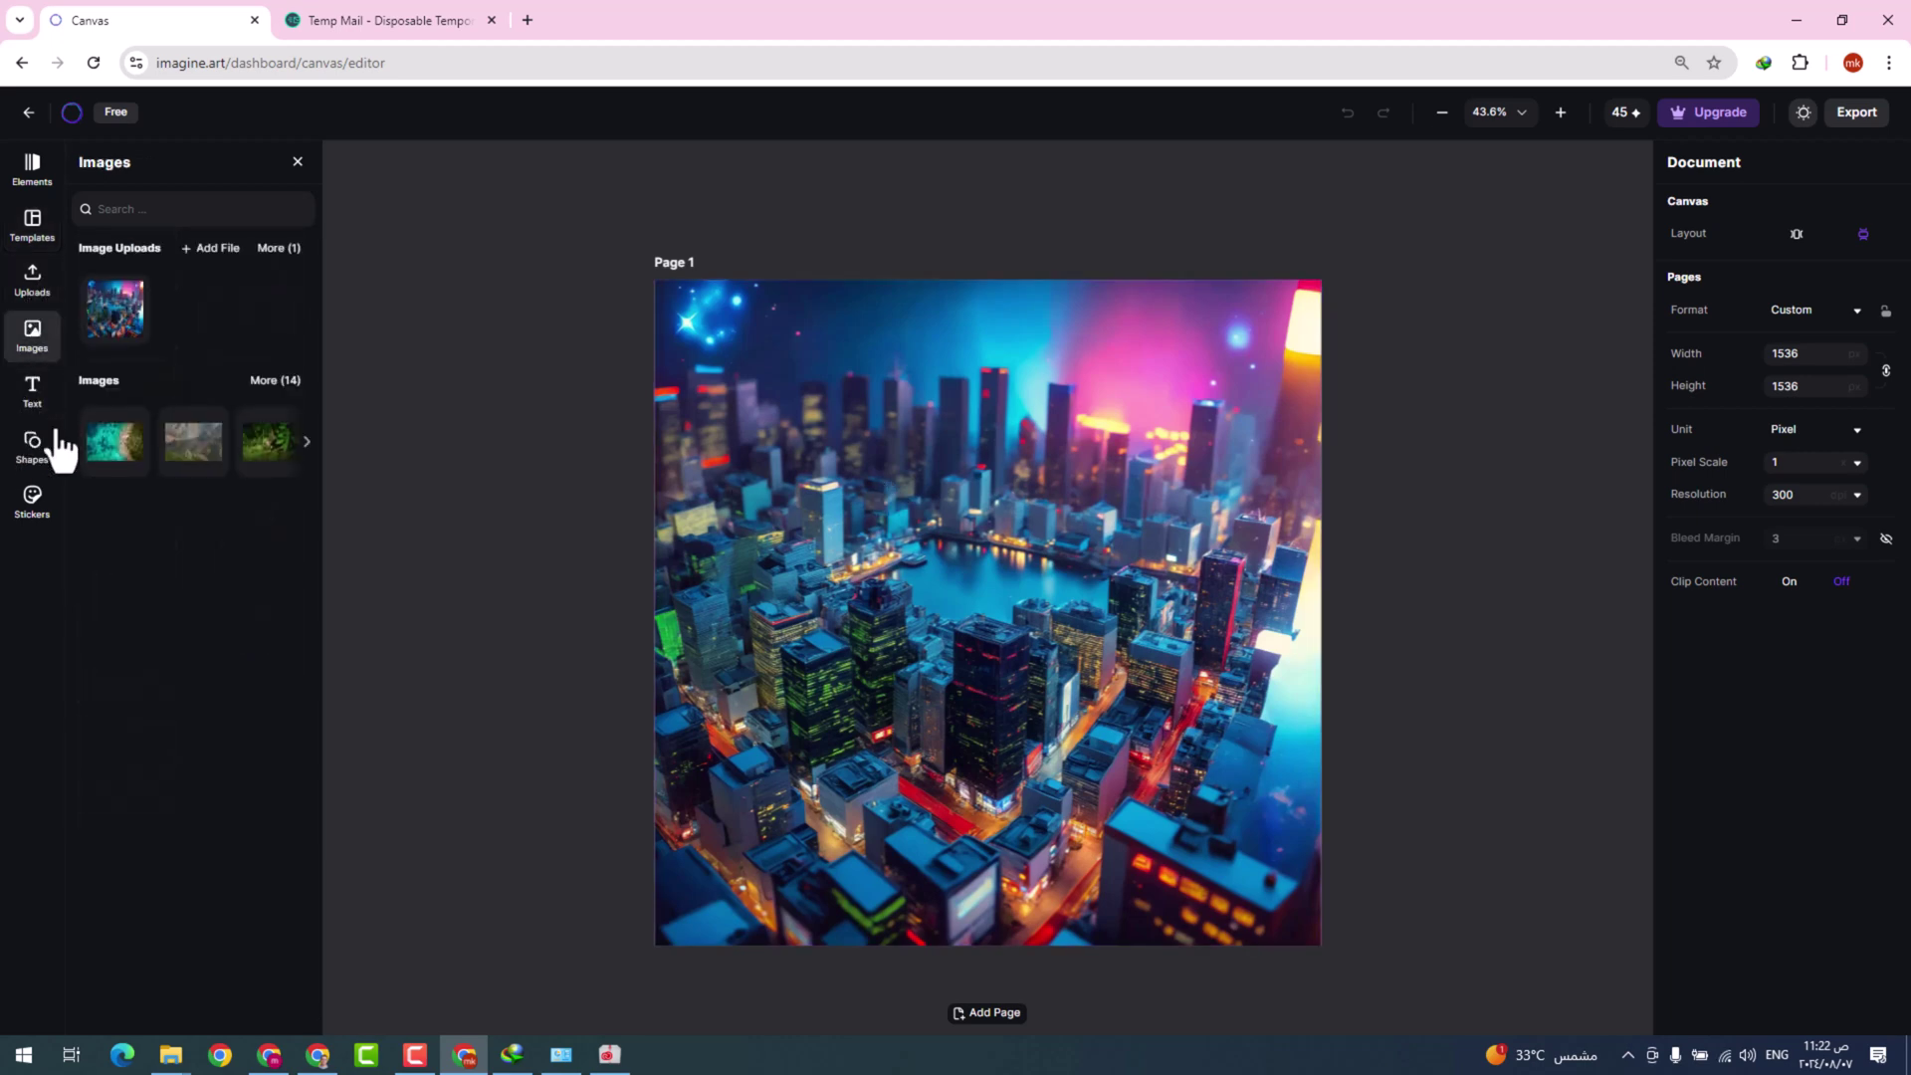
pyautogui.click(33, 403)
pyautogui.click(44, 460)
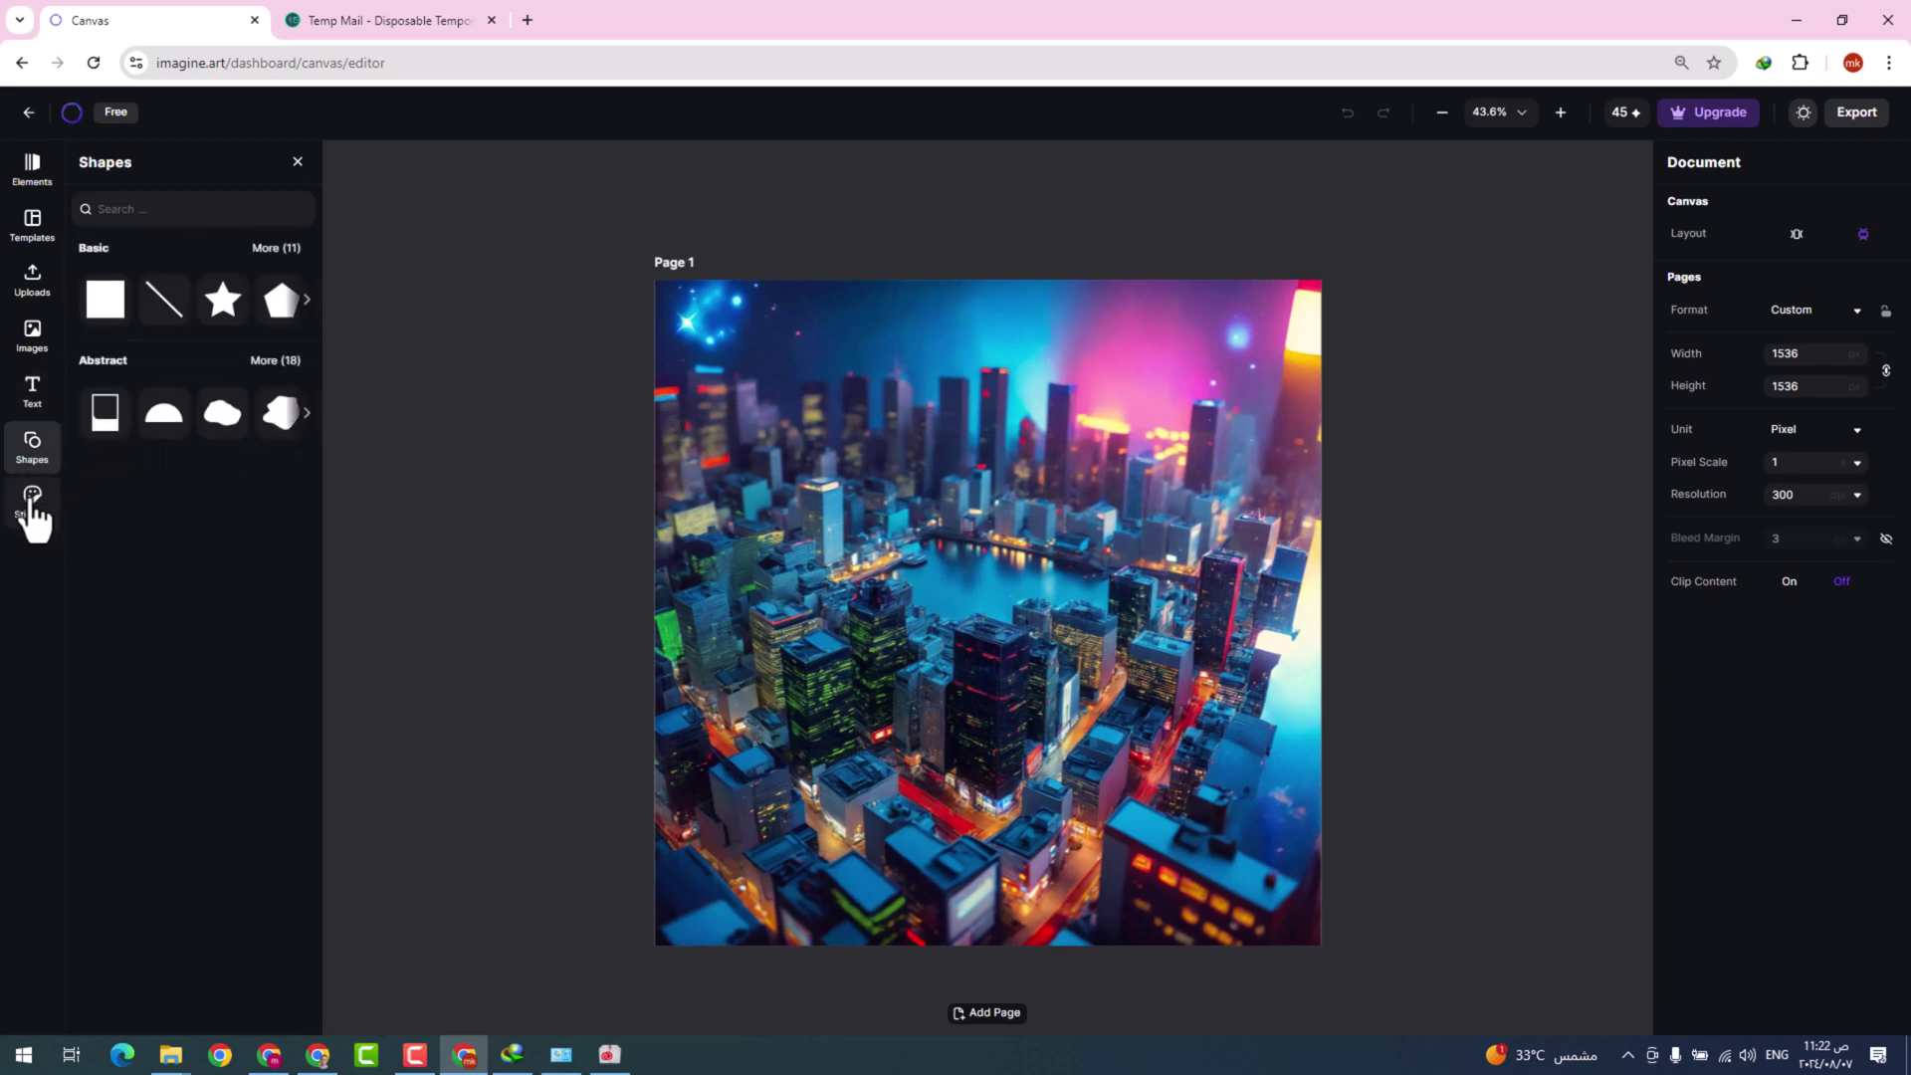
pyautogui.click(32, 503)
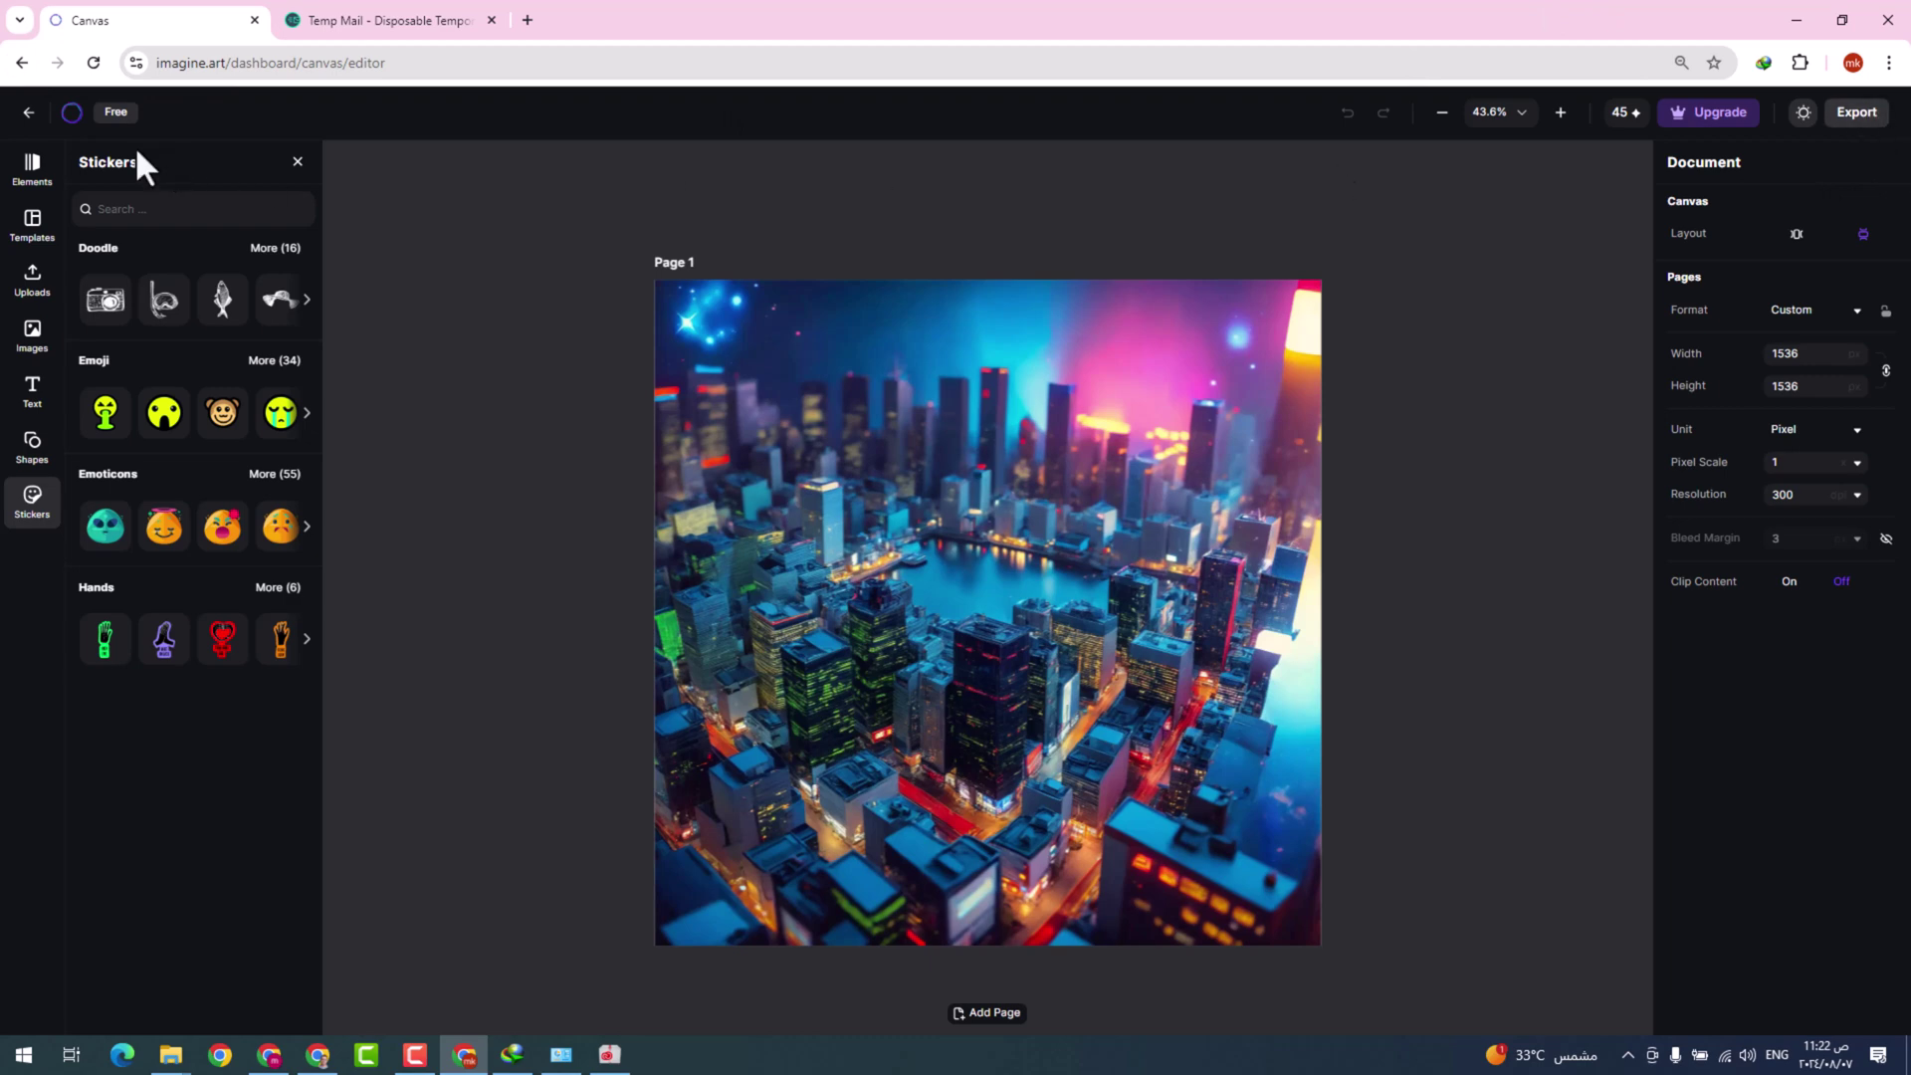
# - Leave the canvas editor, return to the dashboard and open the AI Video tool
pyautogui.click(27, 115)
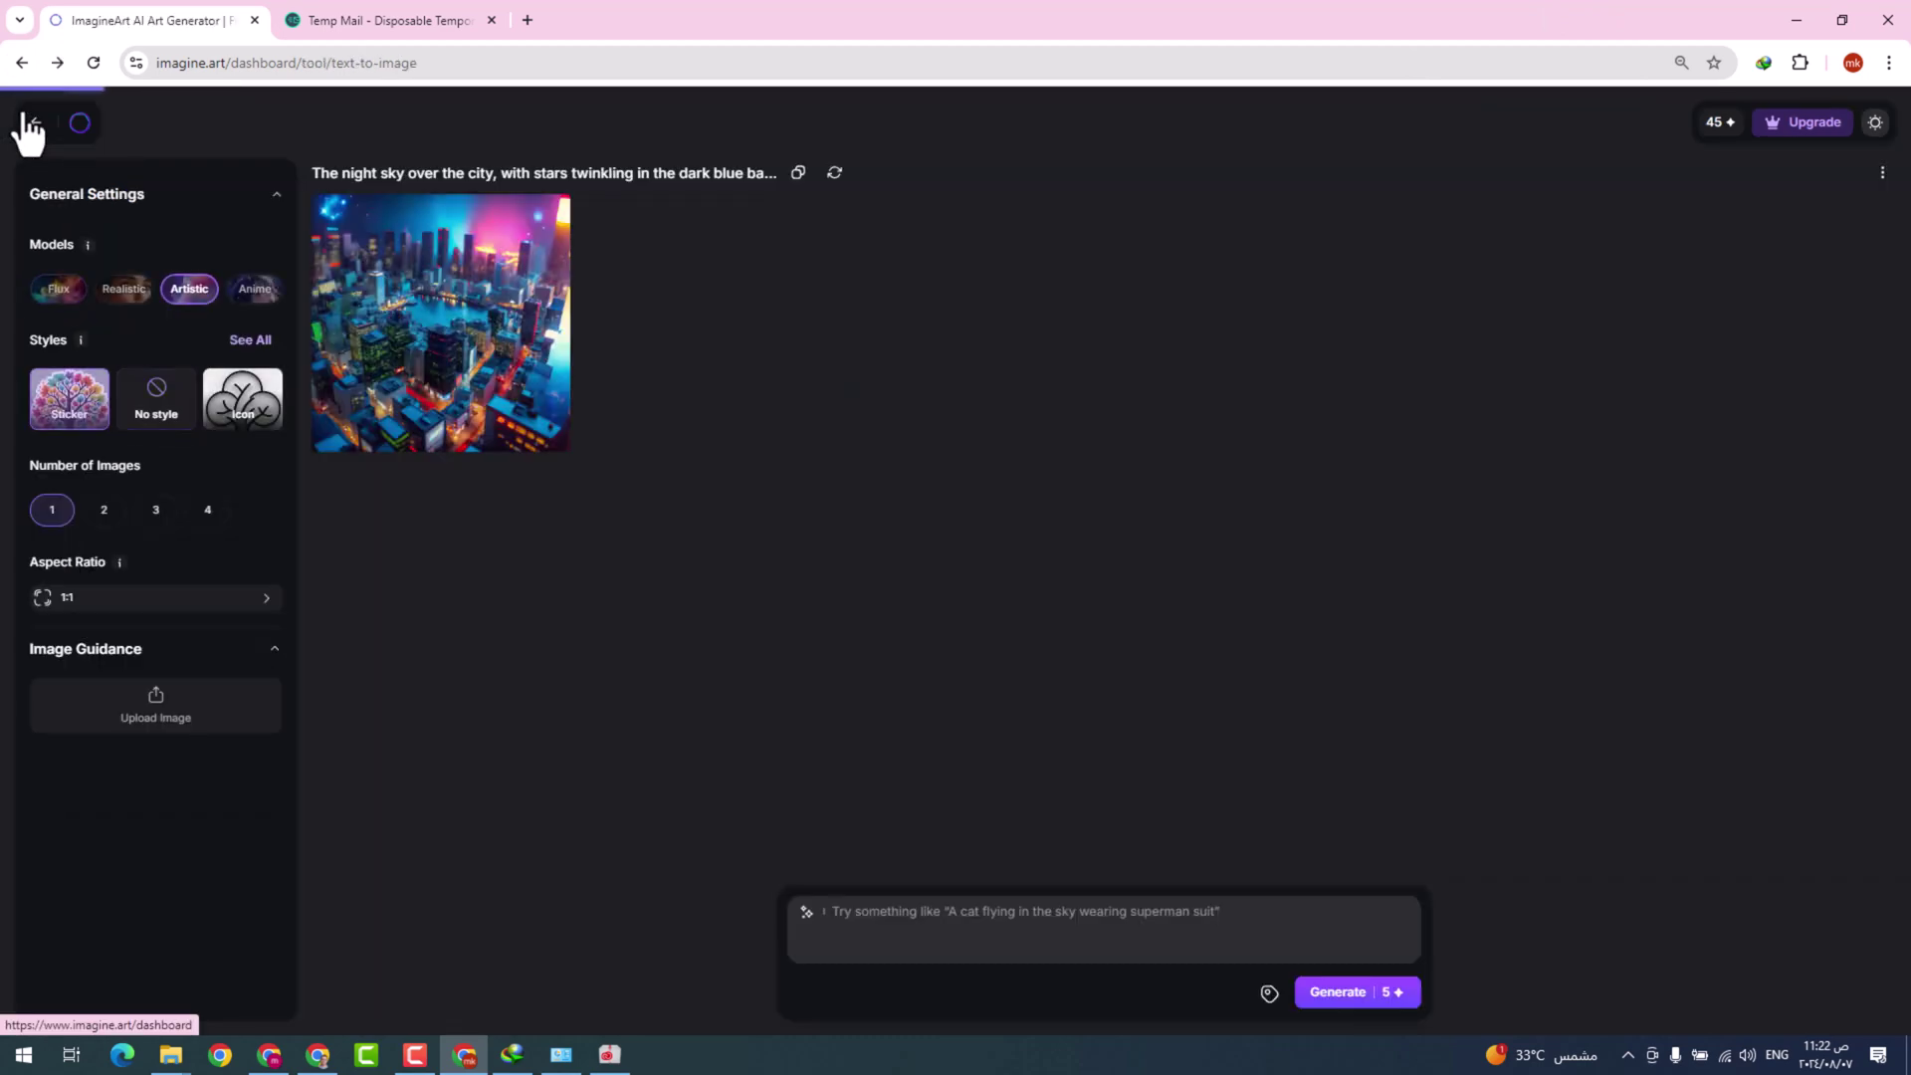
pyautogui.click(26, 120)
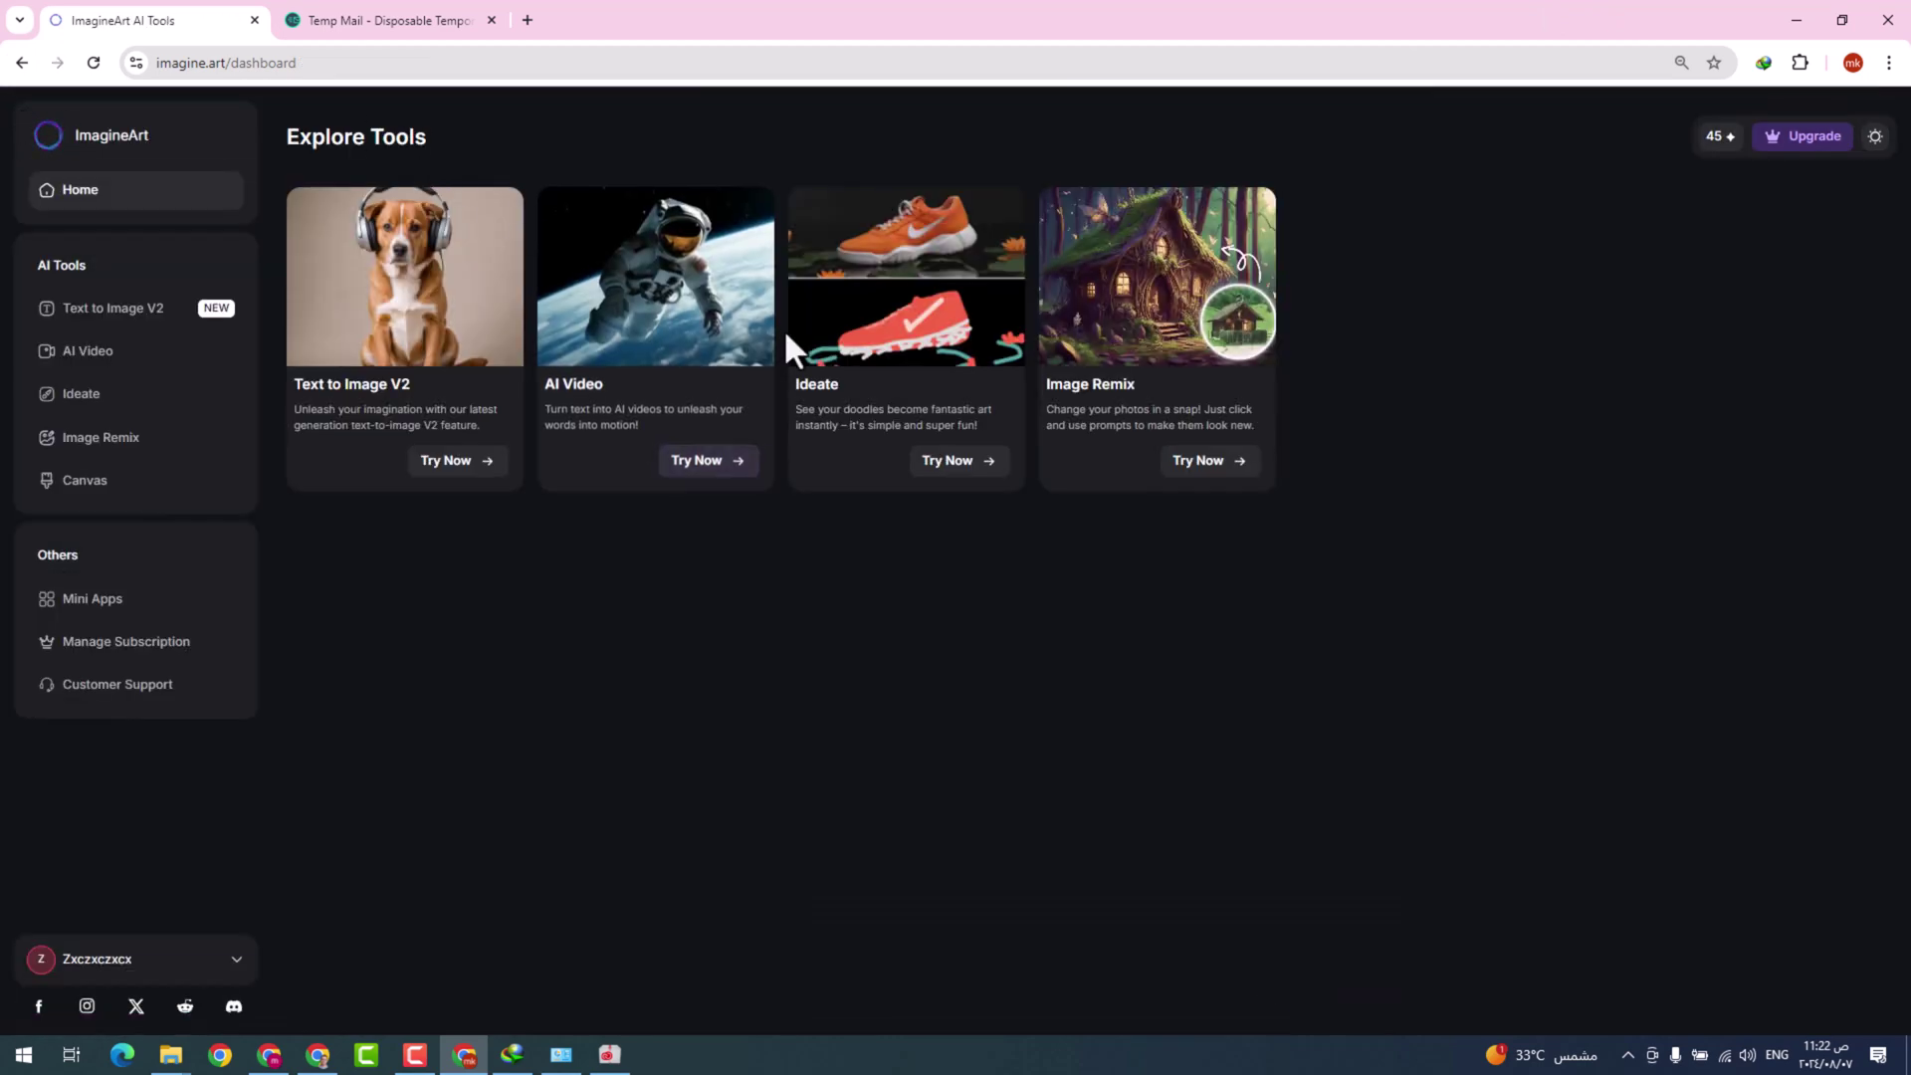
pyautogui.click(700, 299)
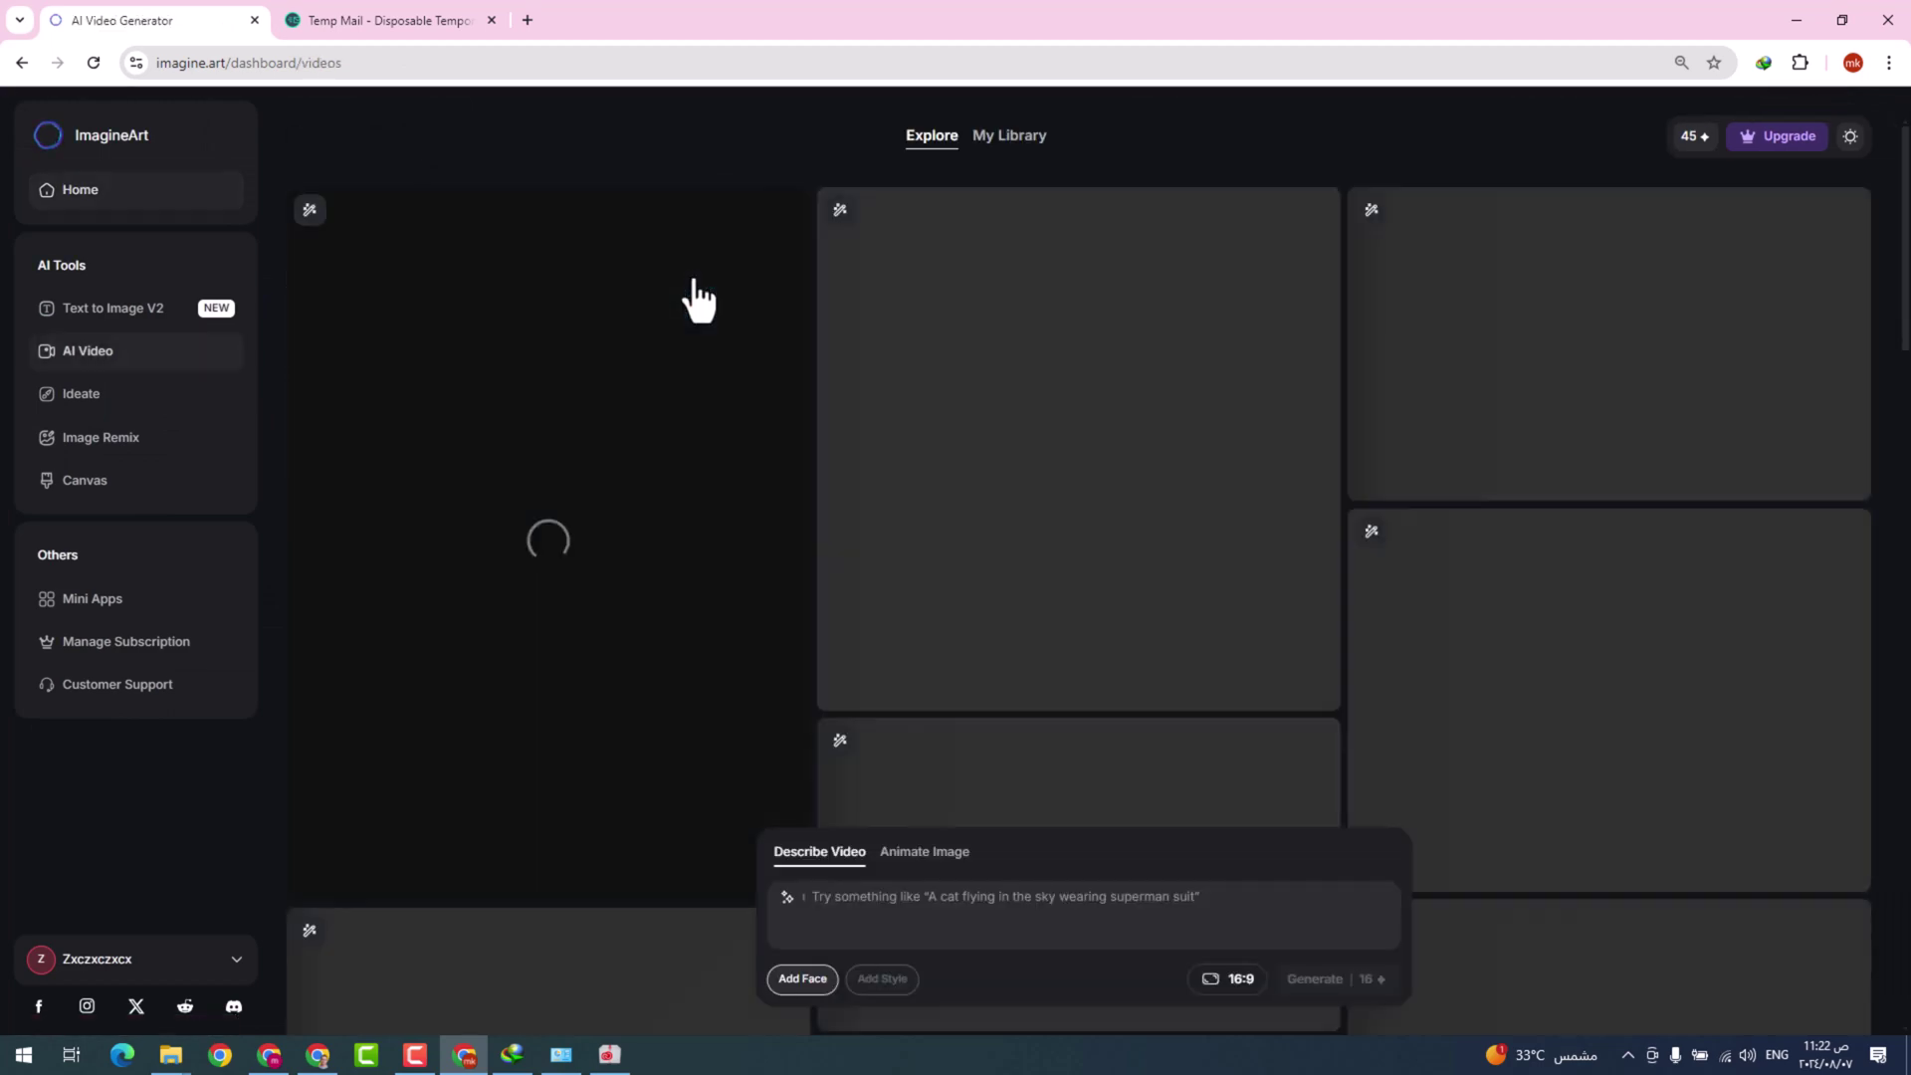
# - Browse the sample videos in the Explore gallery down to the last rows
pyautogui.scroll(-2, 841, 532)
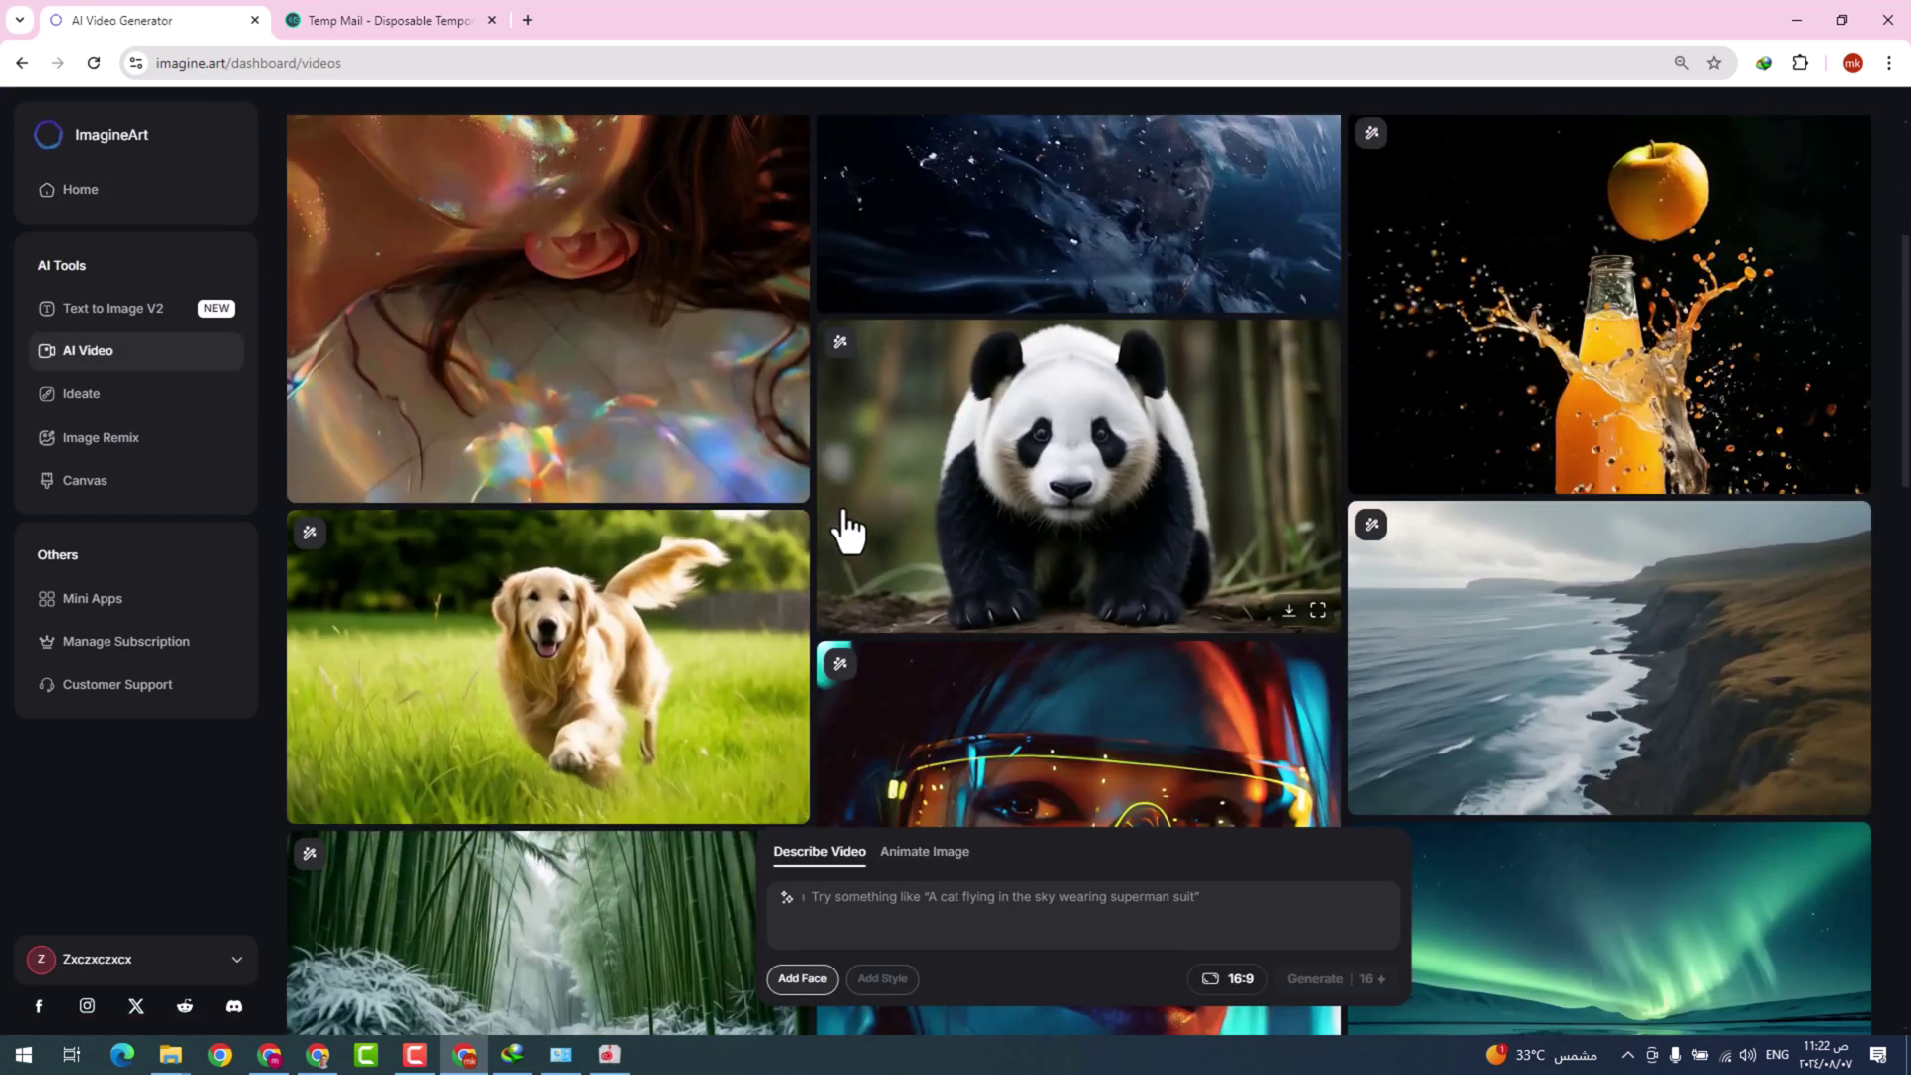
pyautogui.scroll(1, 841, 537)
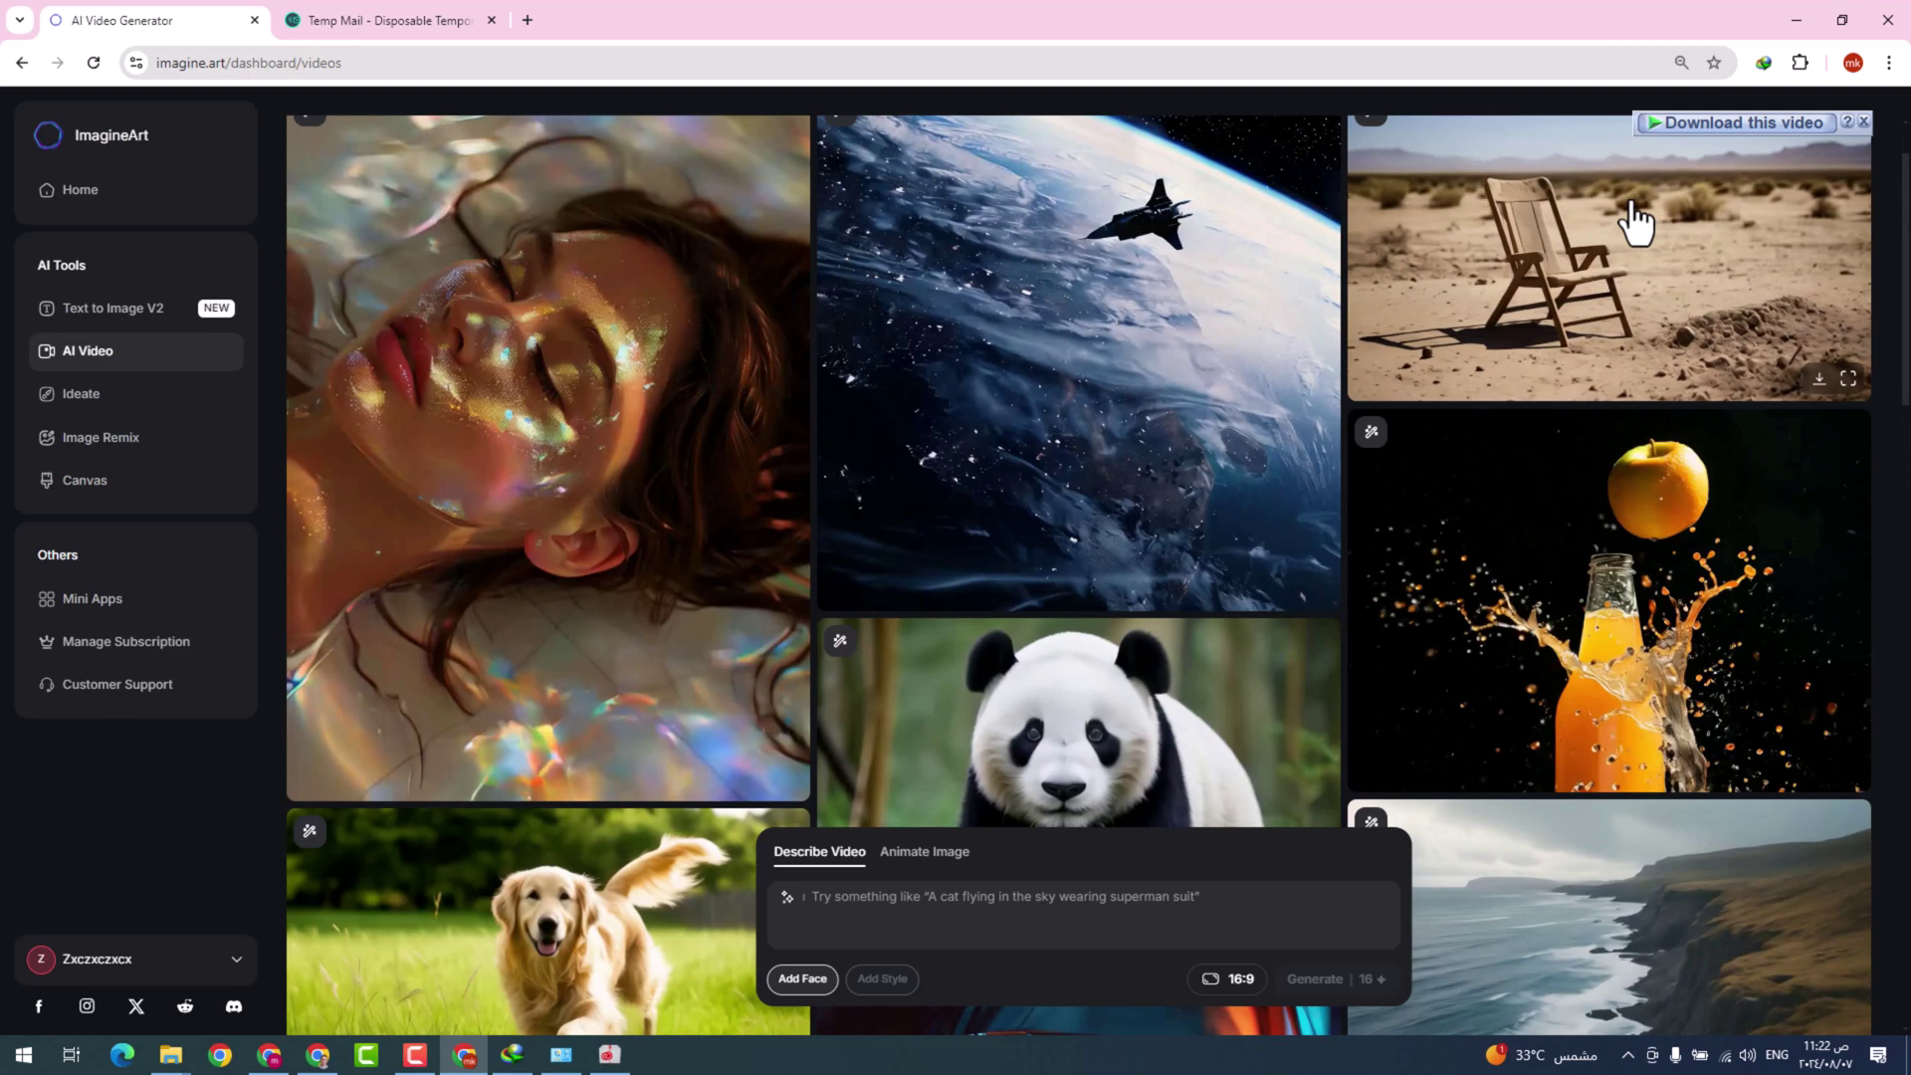
pyautogui.scroll(-2, 1643, 224)
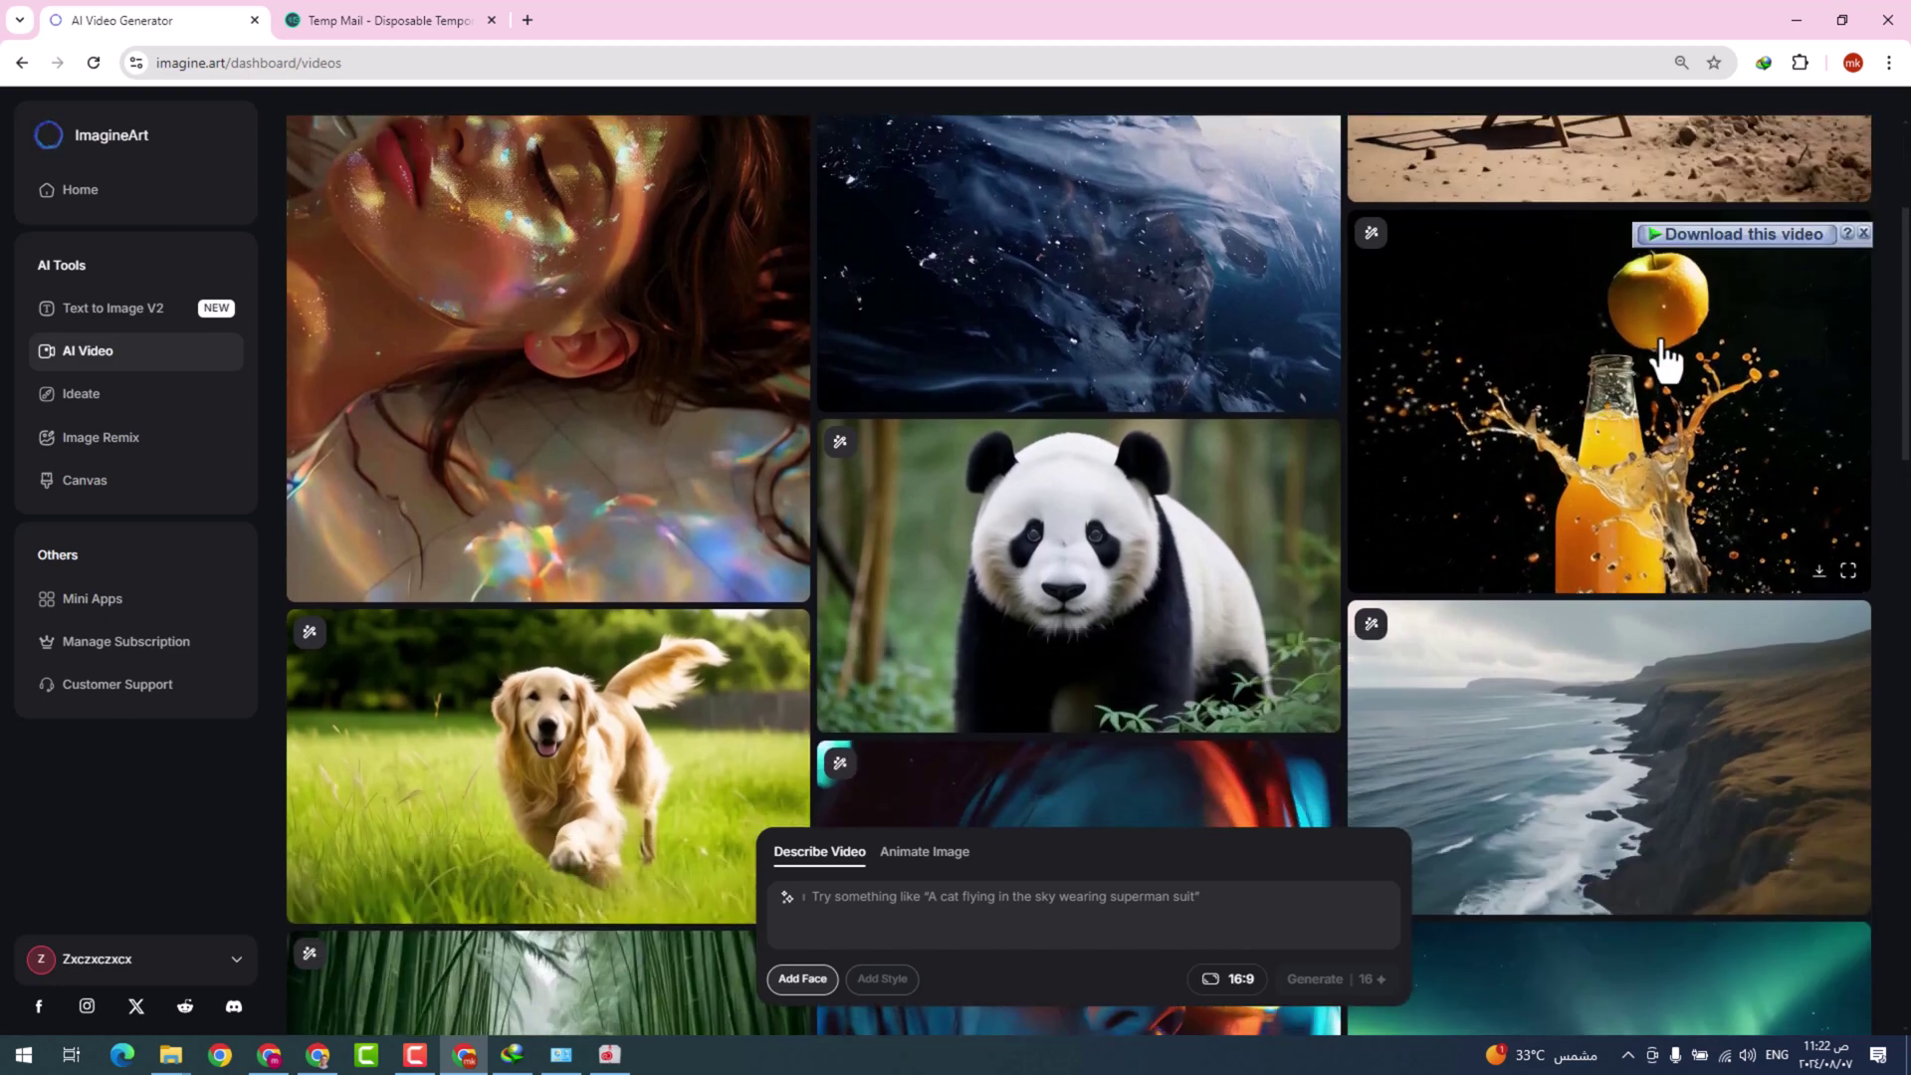
pyautogui.scroll(-5, 1662, 363)
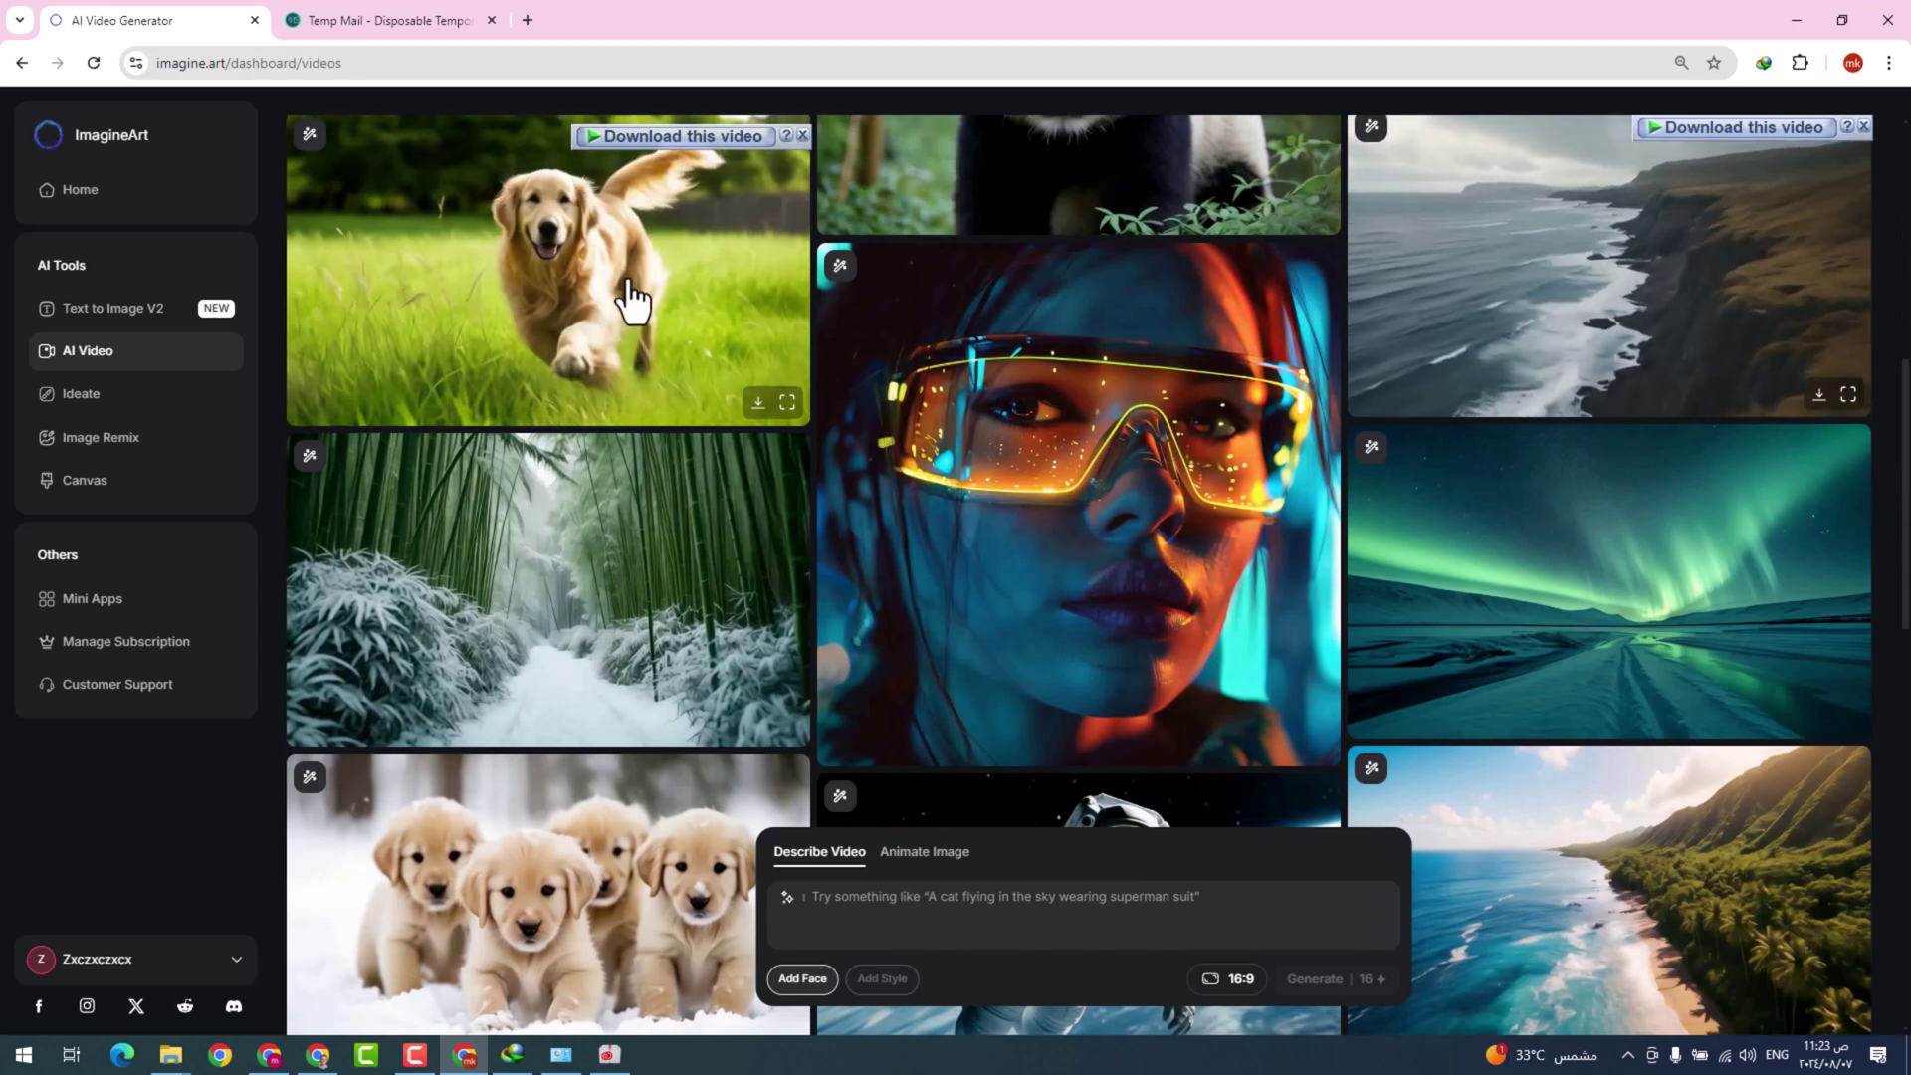
pyautogui.scroll(-1, 630, 305)
pyautogui.scroll(-12, 631, 304)
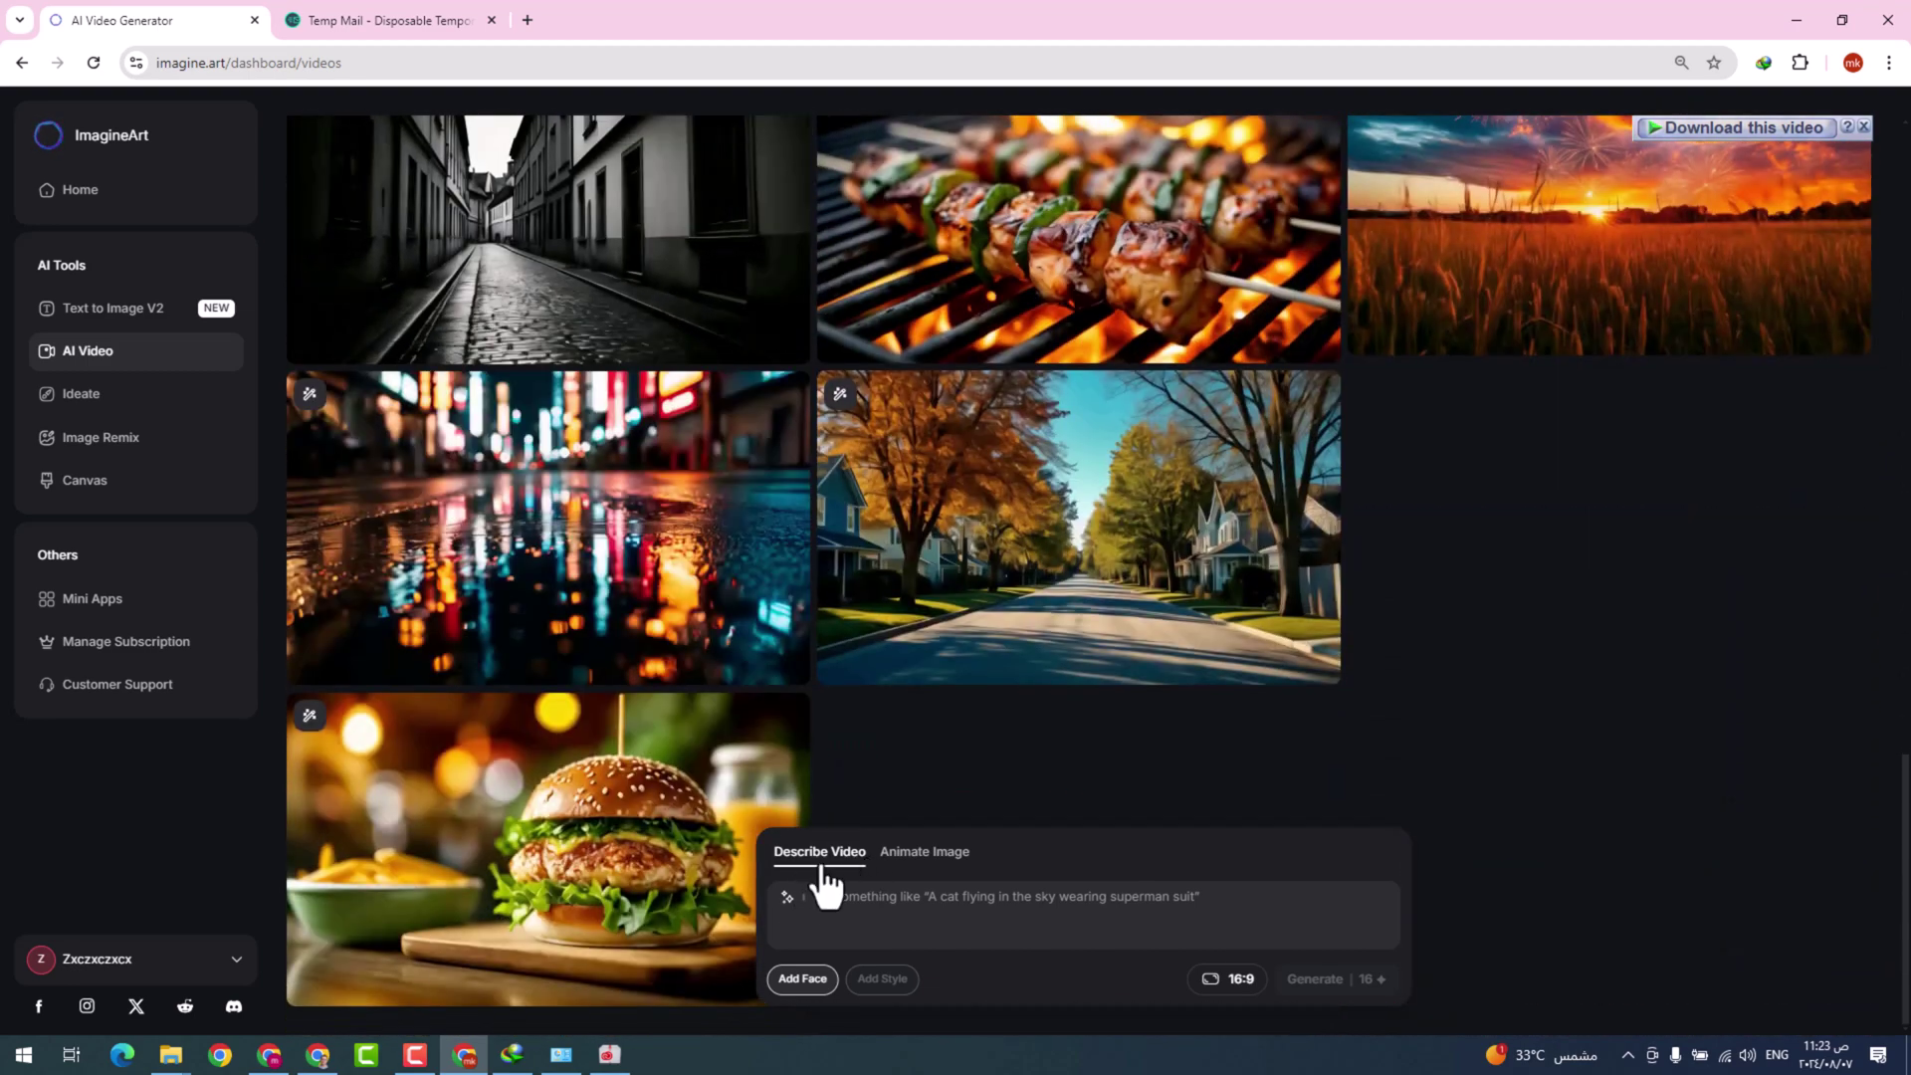
# - Fill the video description with a suggested random prompt and check the Animate Image option before returning to Describe Video
pyautogui.click(787, 901)
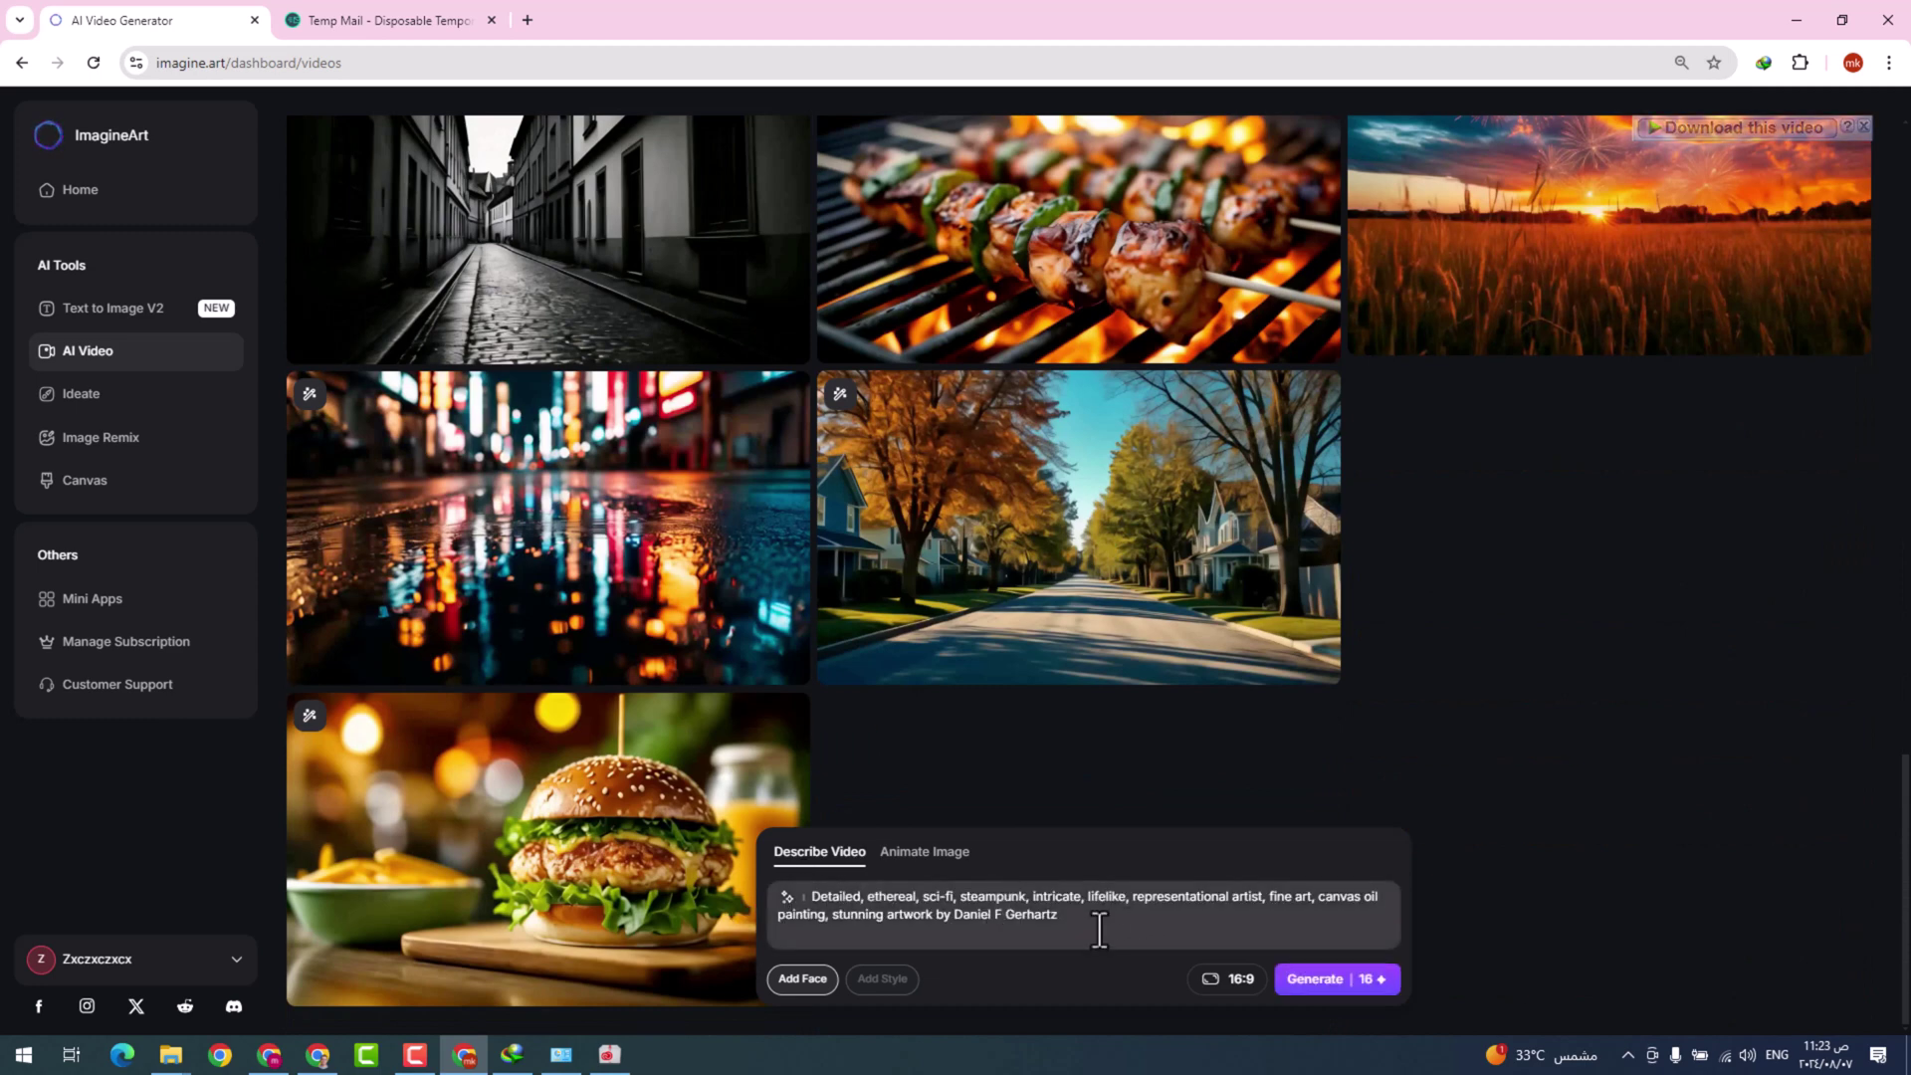
pyautogui.click(924, 853)
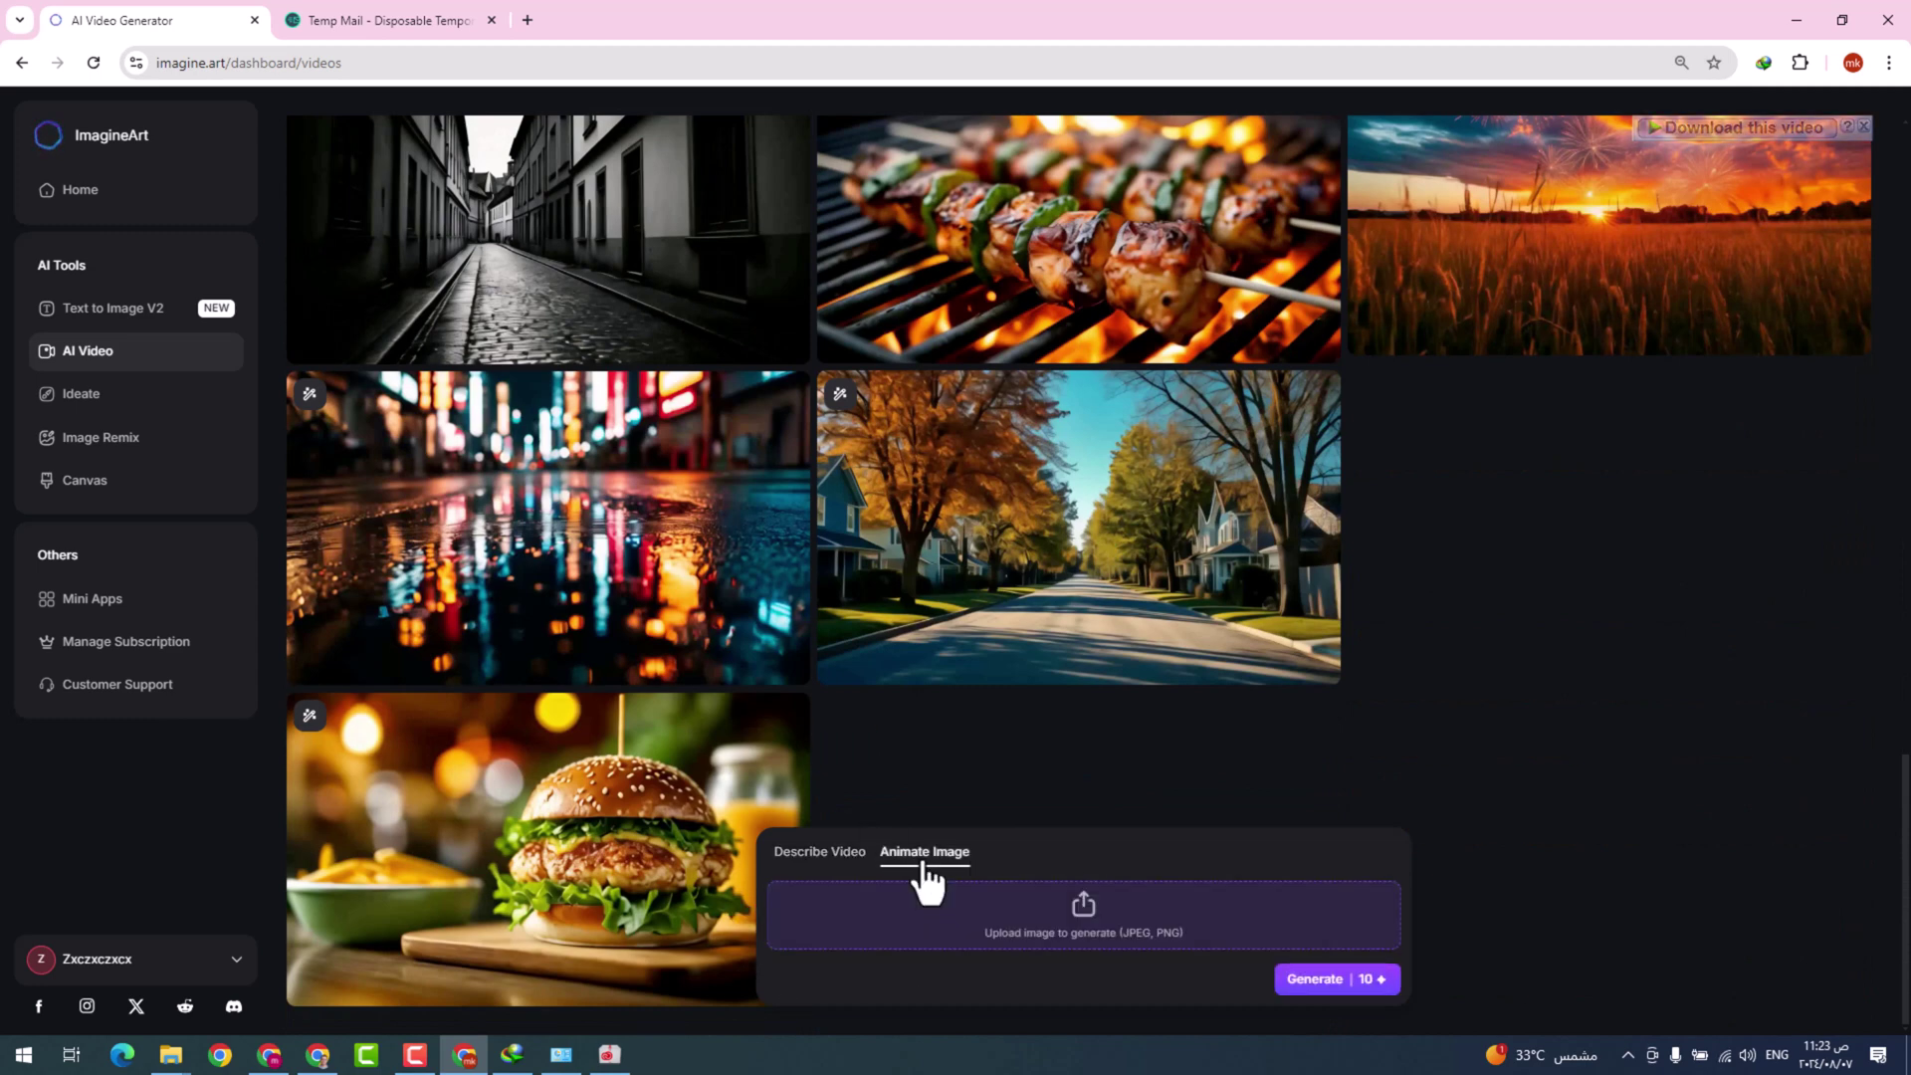
pyautogui.click(839, 856)
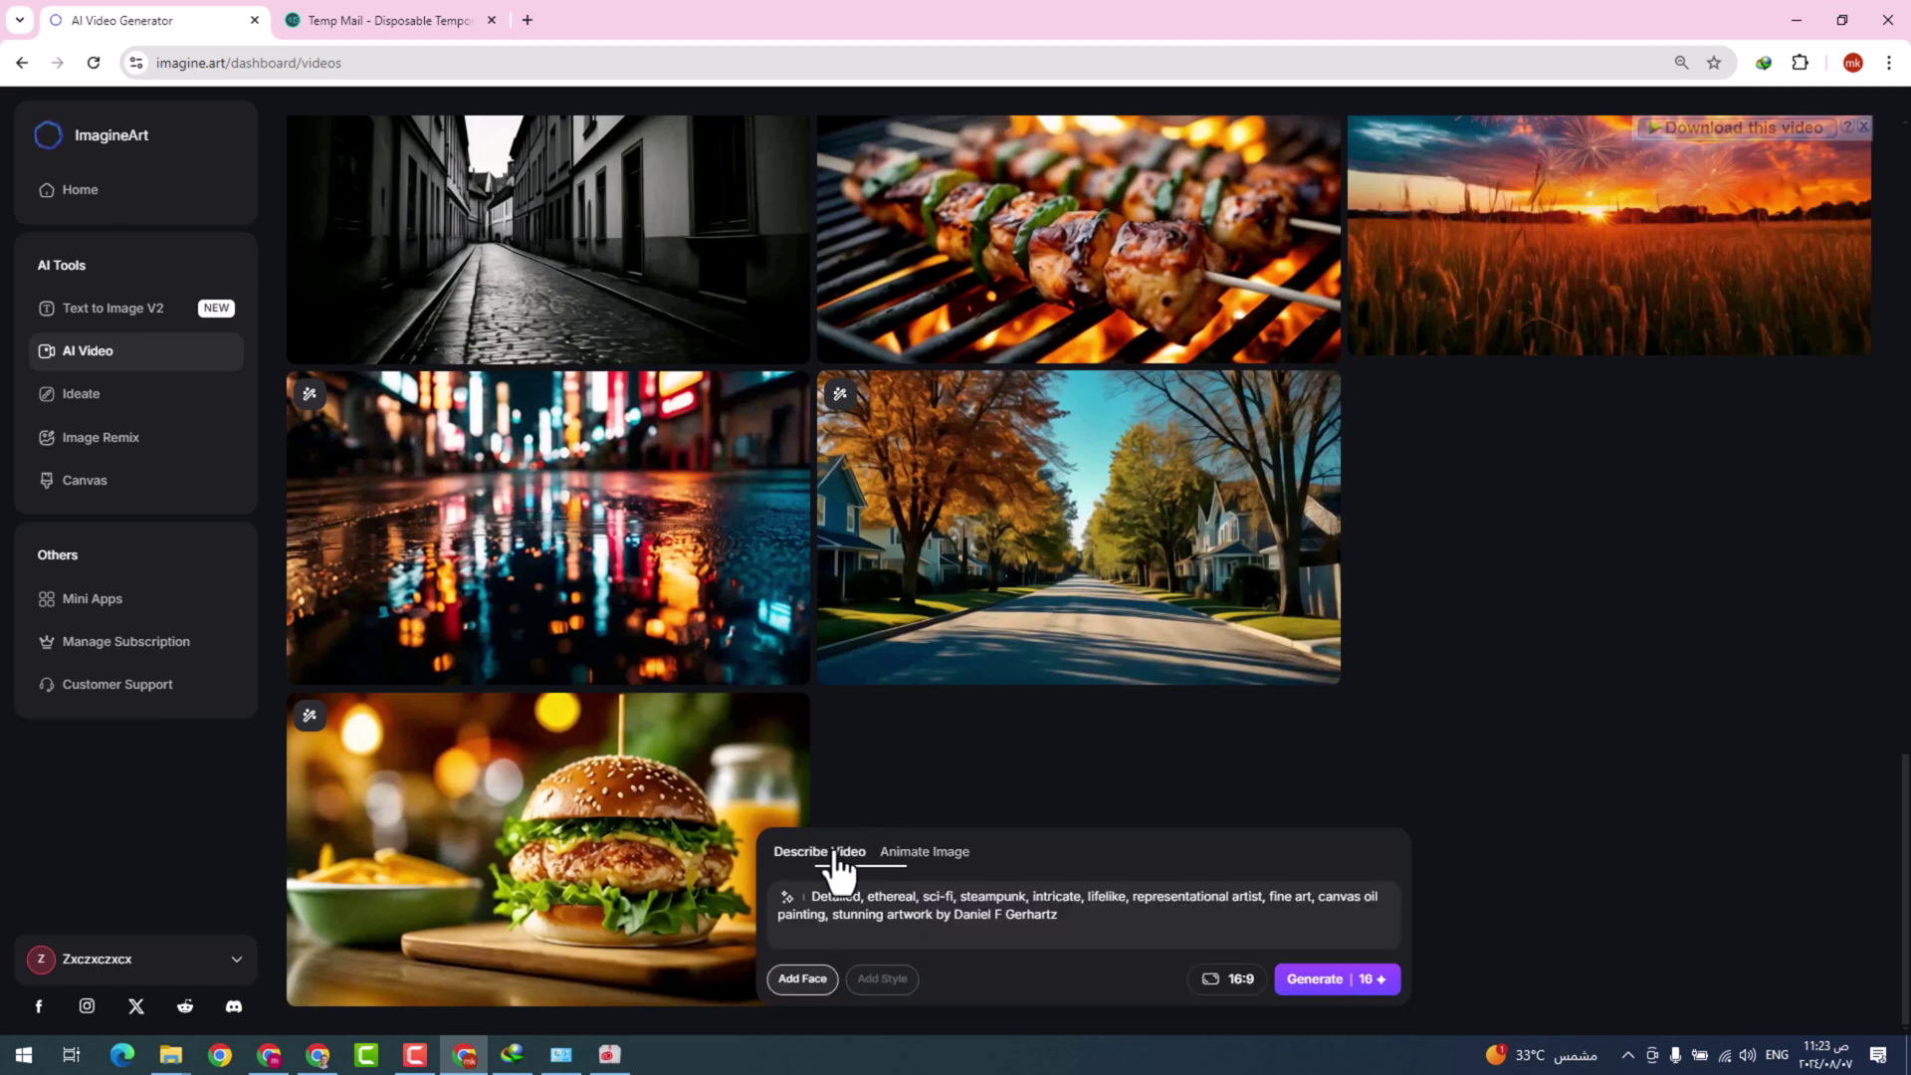
# - Add the cartoon portrait of the man with glasses and headphones from the ملفات folder on New Volume (D:) as the face image
pyautogui.click(804, 979)
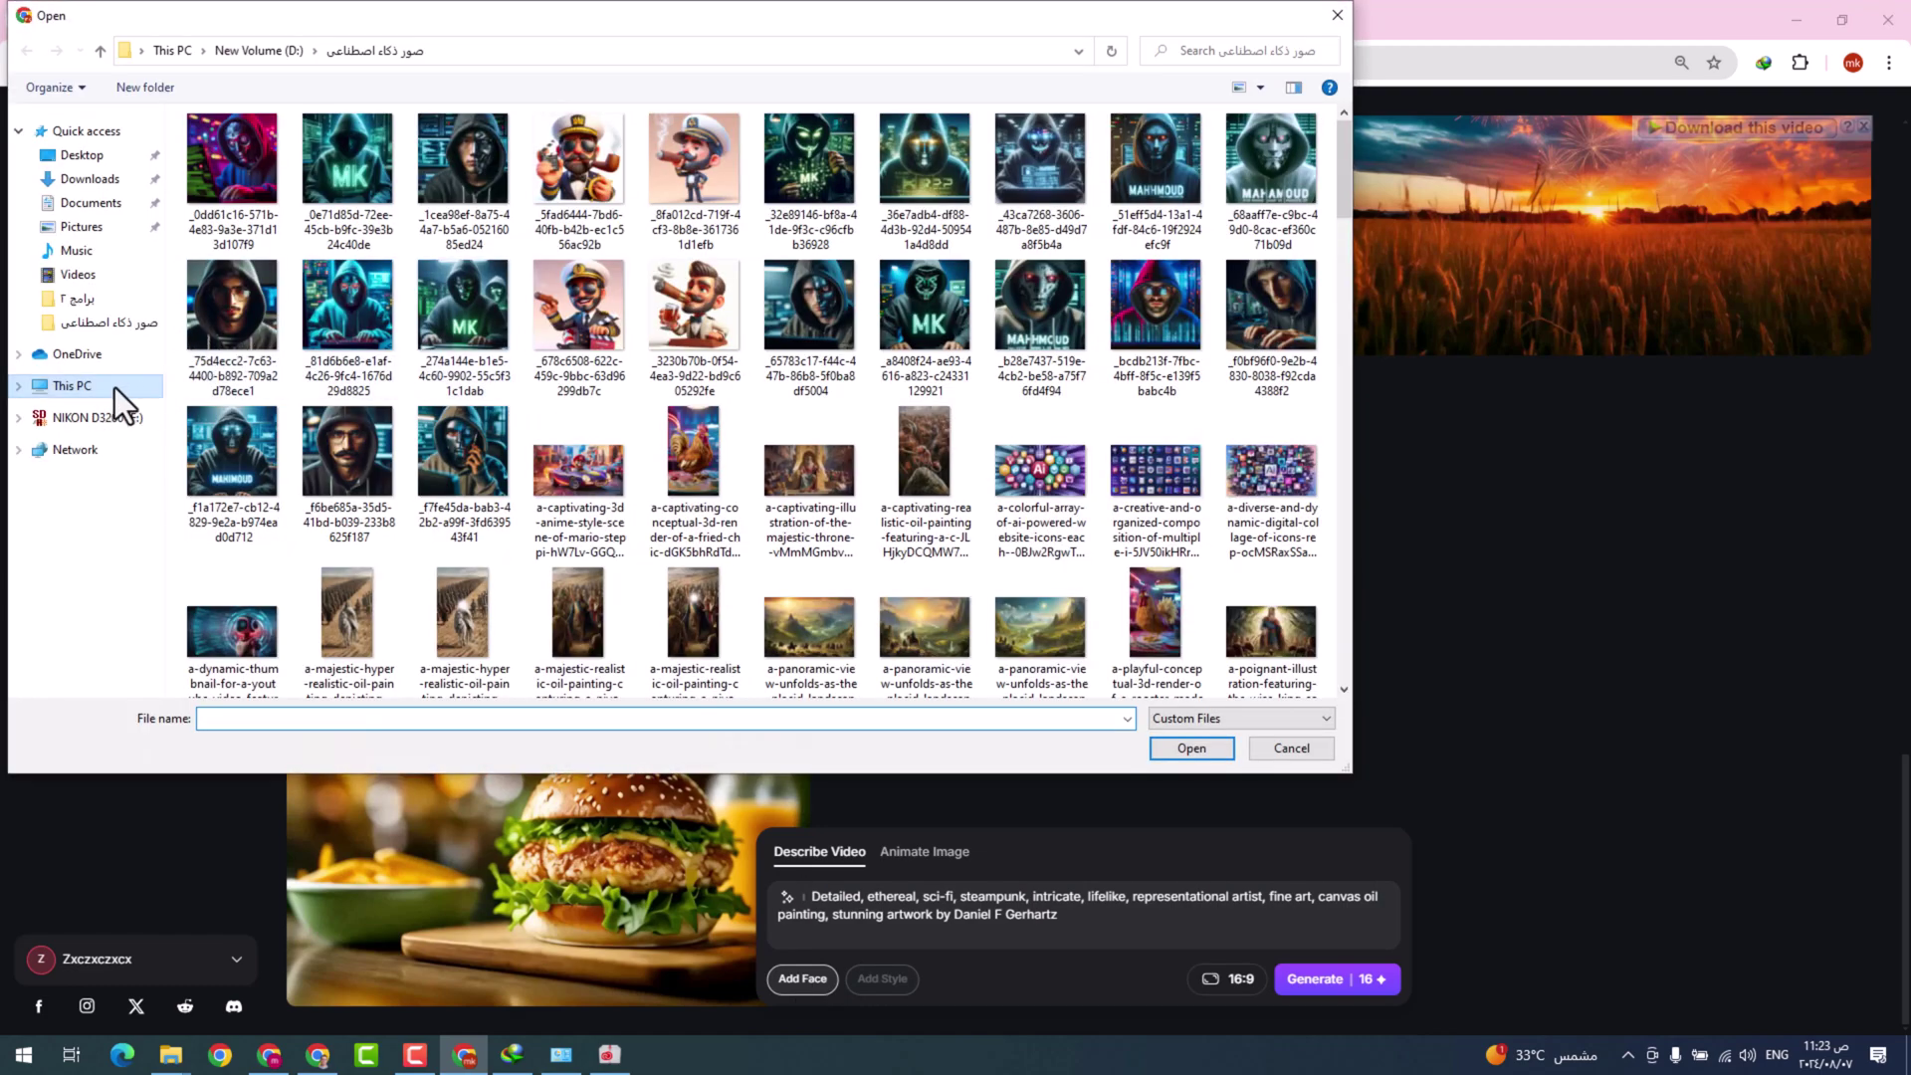
pyautogui.click(115, 386)
pyautogui.click(552, 294)
pyautogui.doubleClick(553, 294)
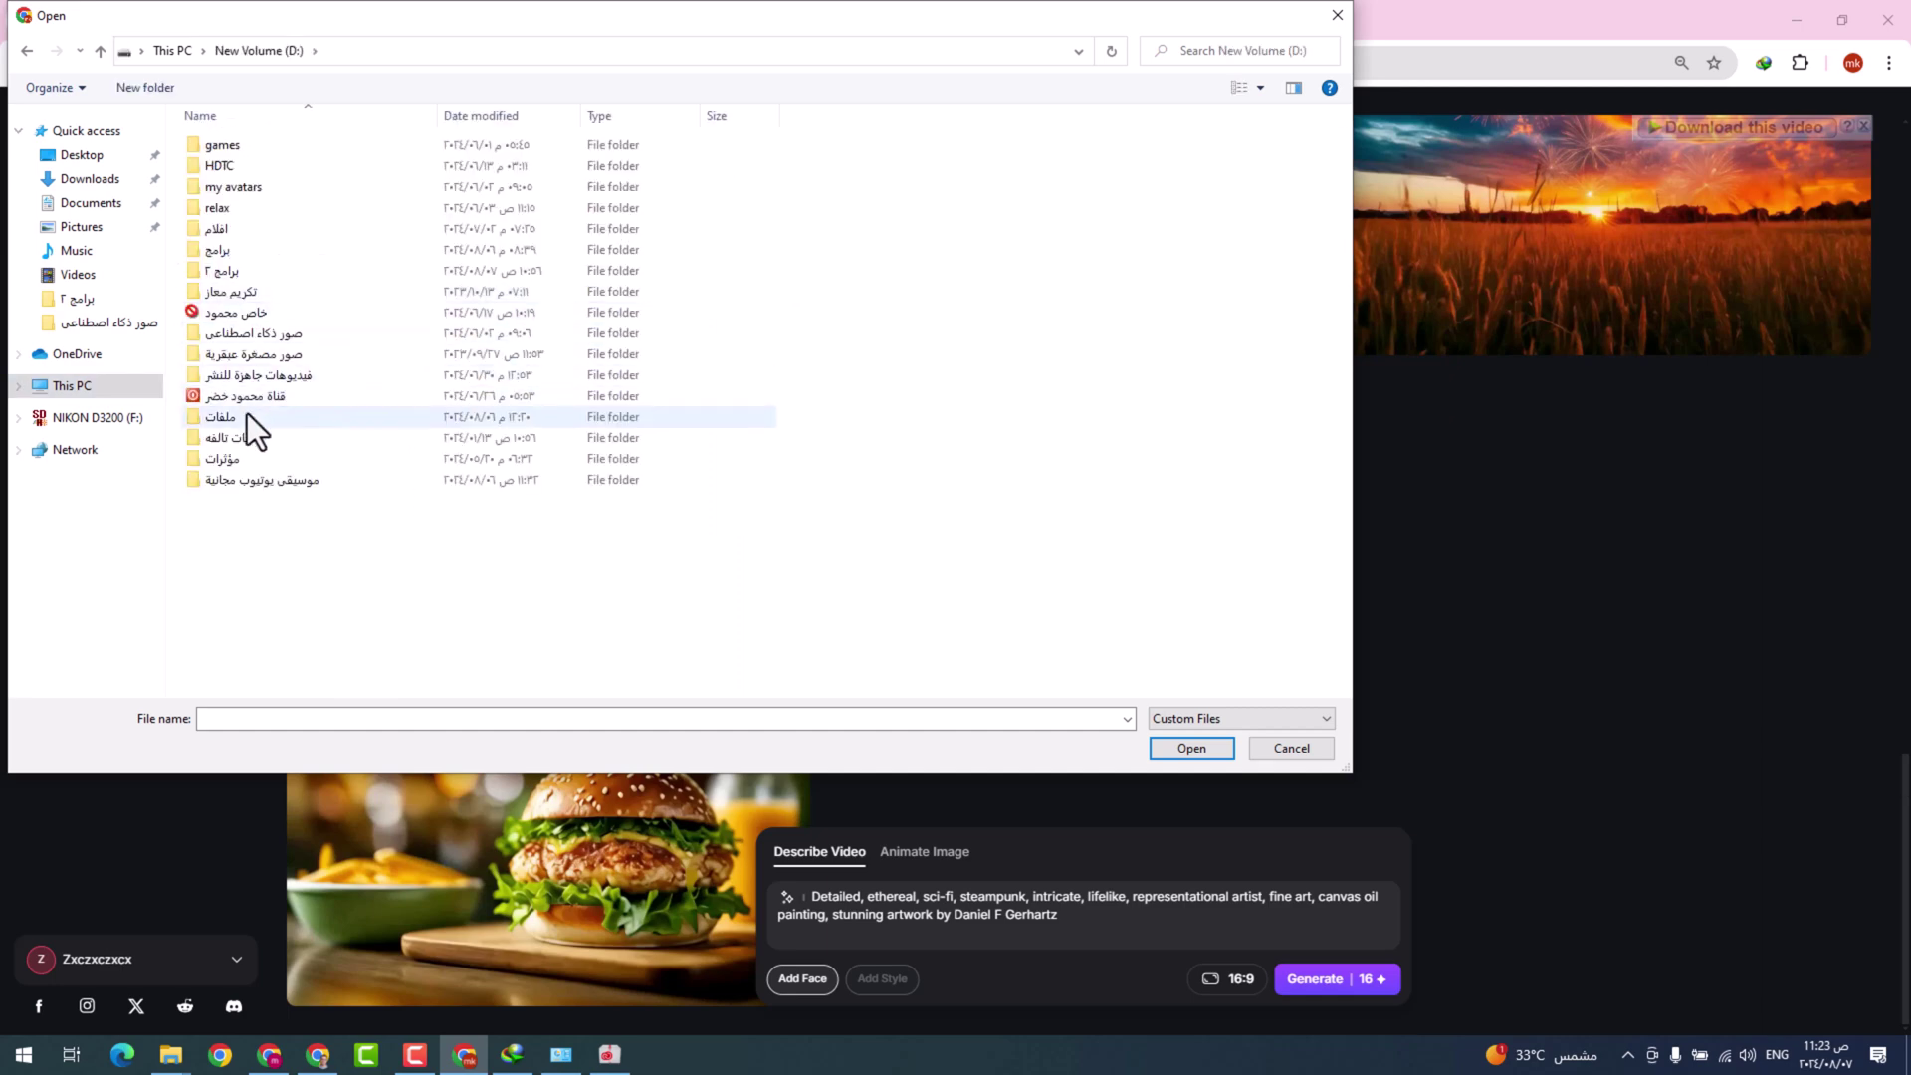
pyautogui.doubleClick(246, 414)
pyautogui.click(1191, 169)
pyautogui.click(1199, 750)
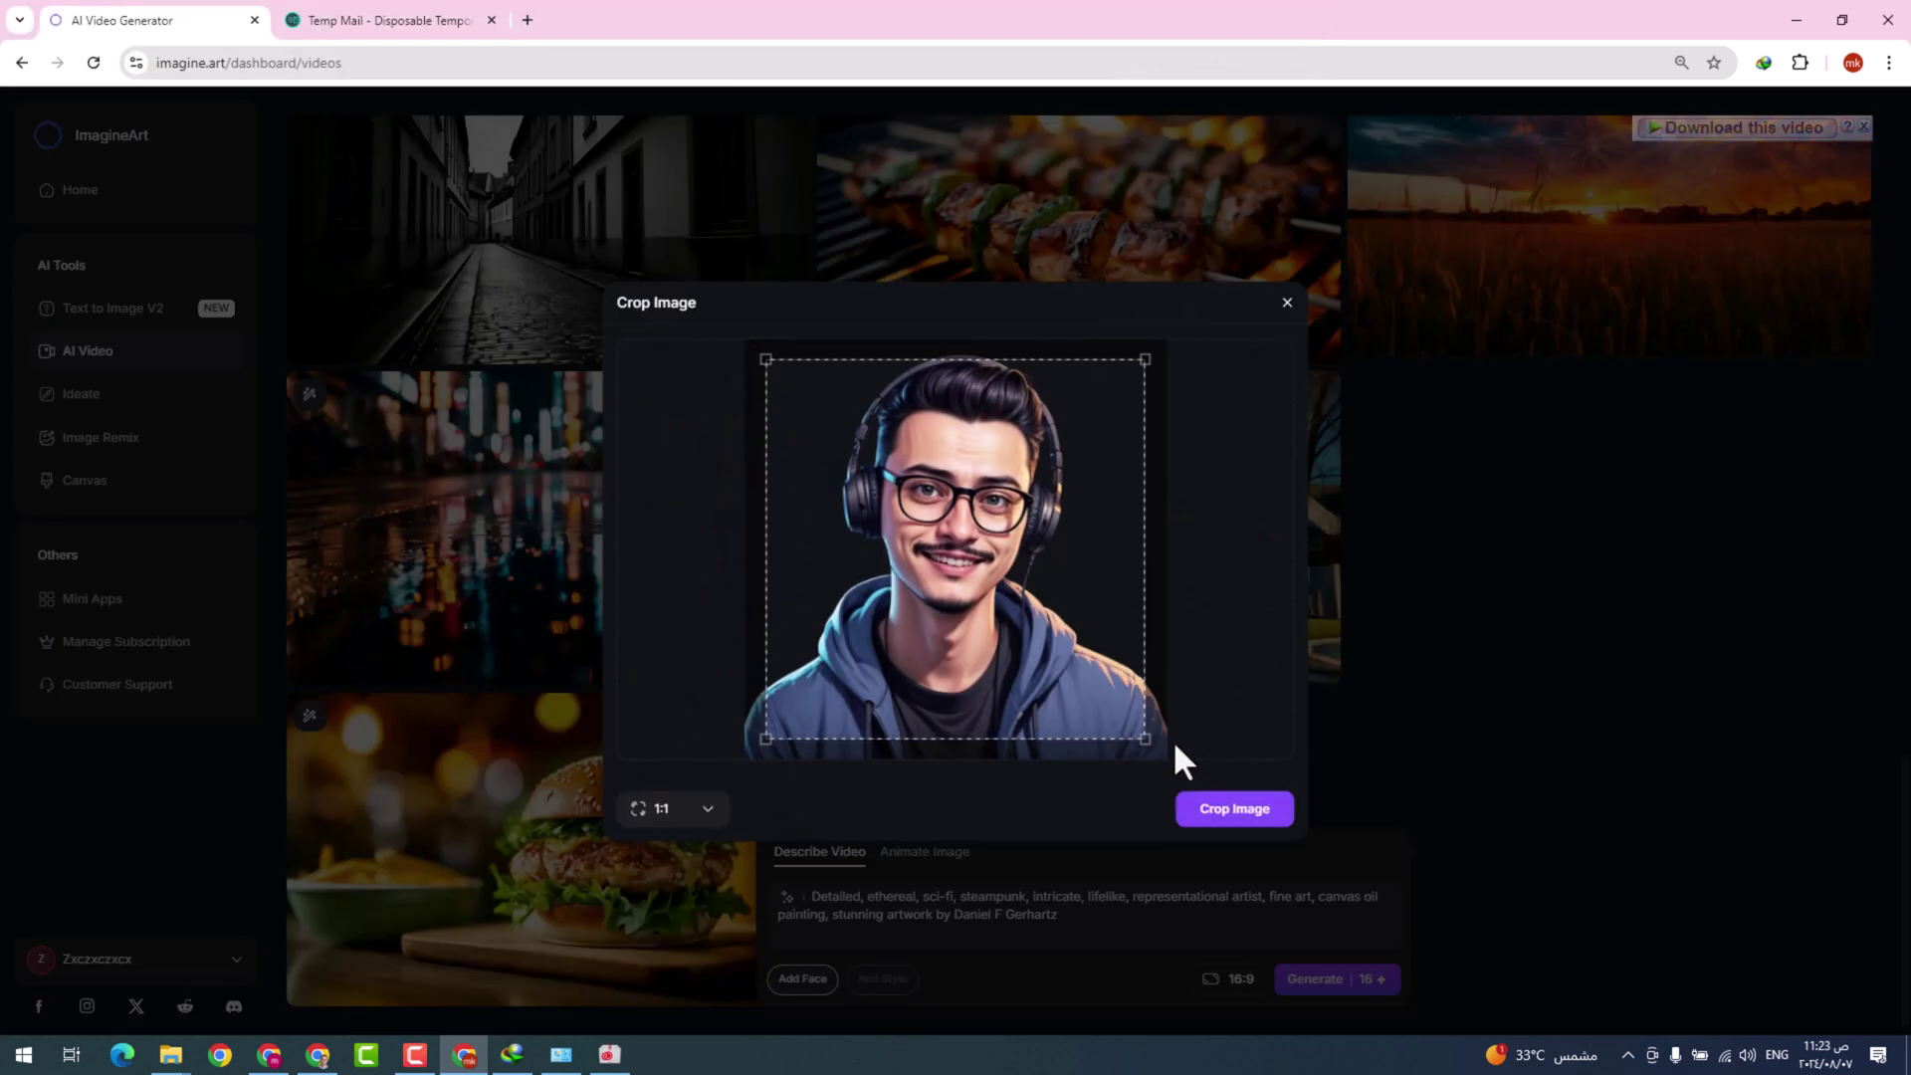
# - Extend the 1:1 crop frame to cover the whole portrait and apply the crop
pyautogui.moveTo(1142, 734); pyautogui.dragTo(1191, 790)
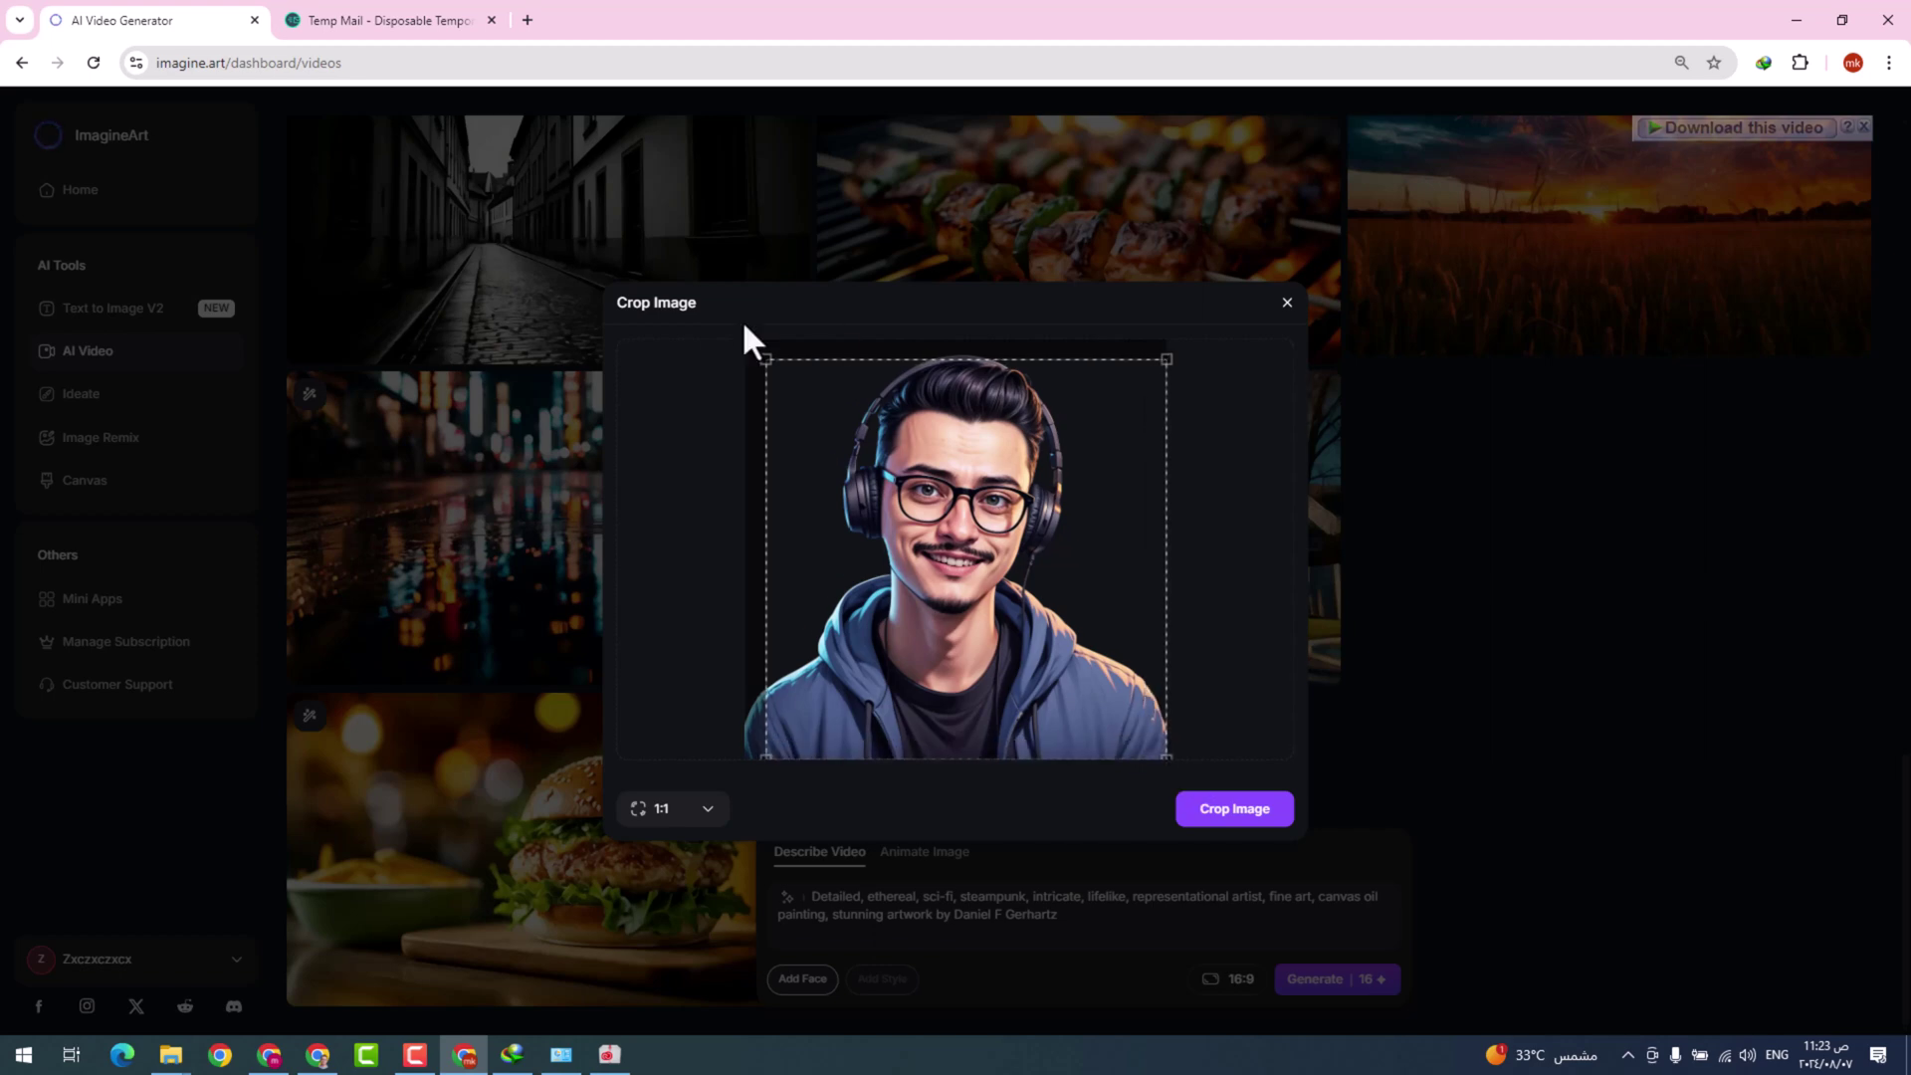
pyautogui.moveTo(770, 356); pyautogui.dragTo(727, 320)
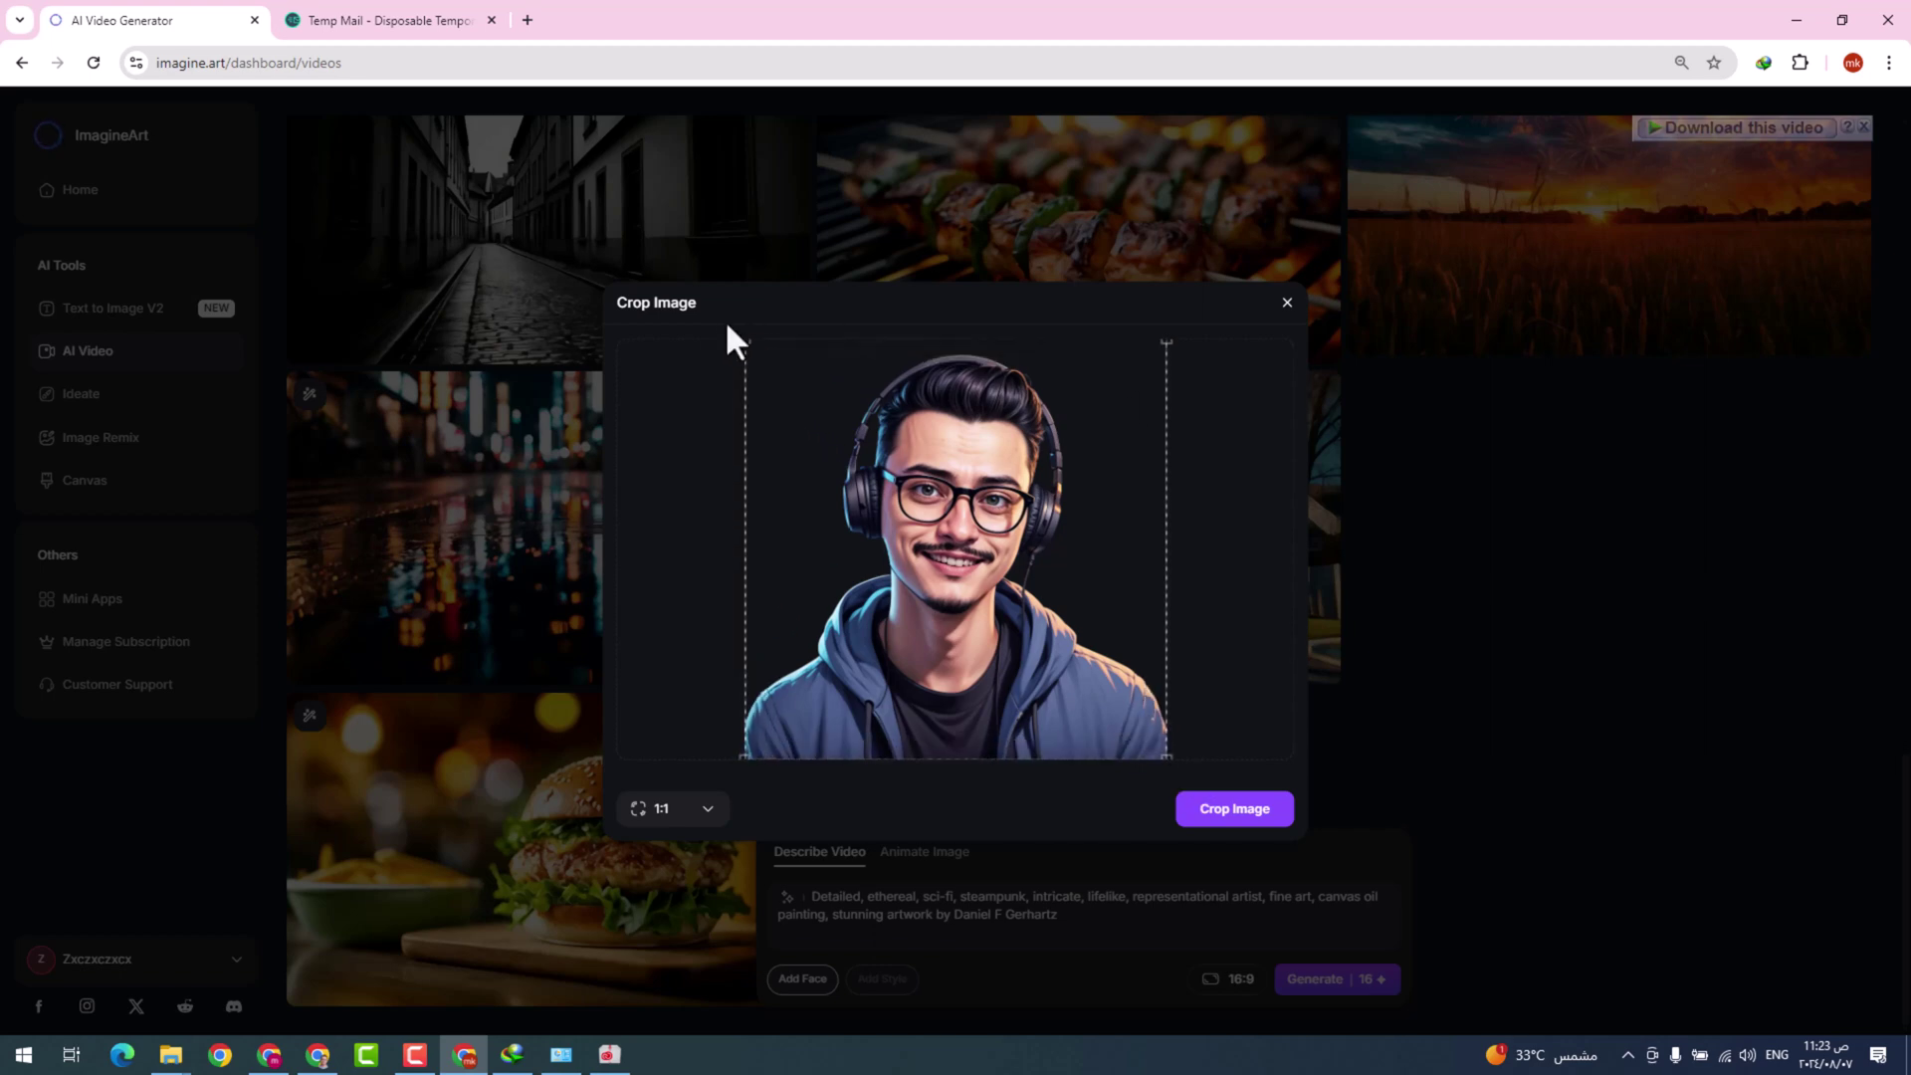
pyautogui.click(1256, 818)
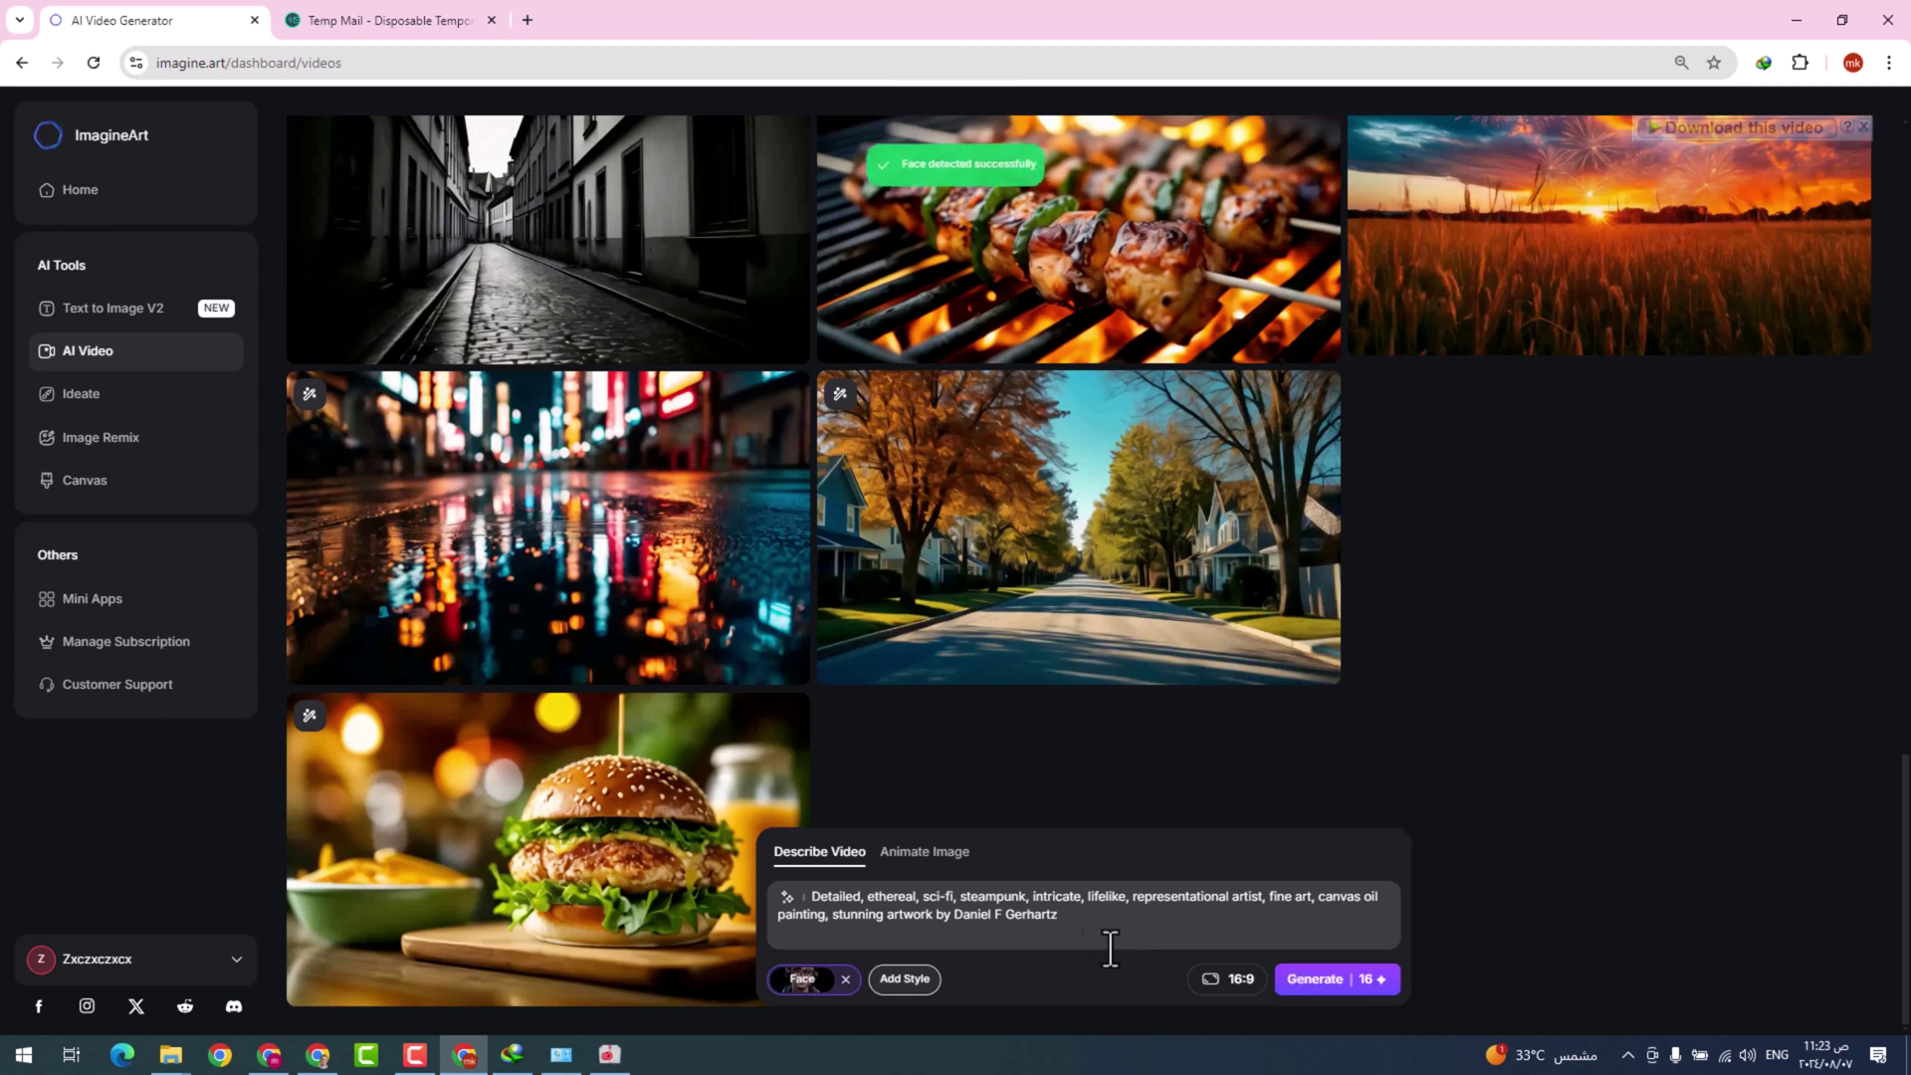
# - Review the aspect ratio options, keep 16:9 and generate the preview images for the video
pyautogui.click(1224, 980)
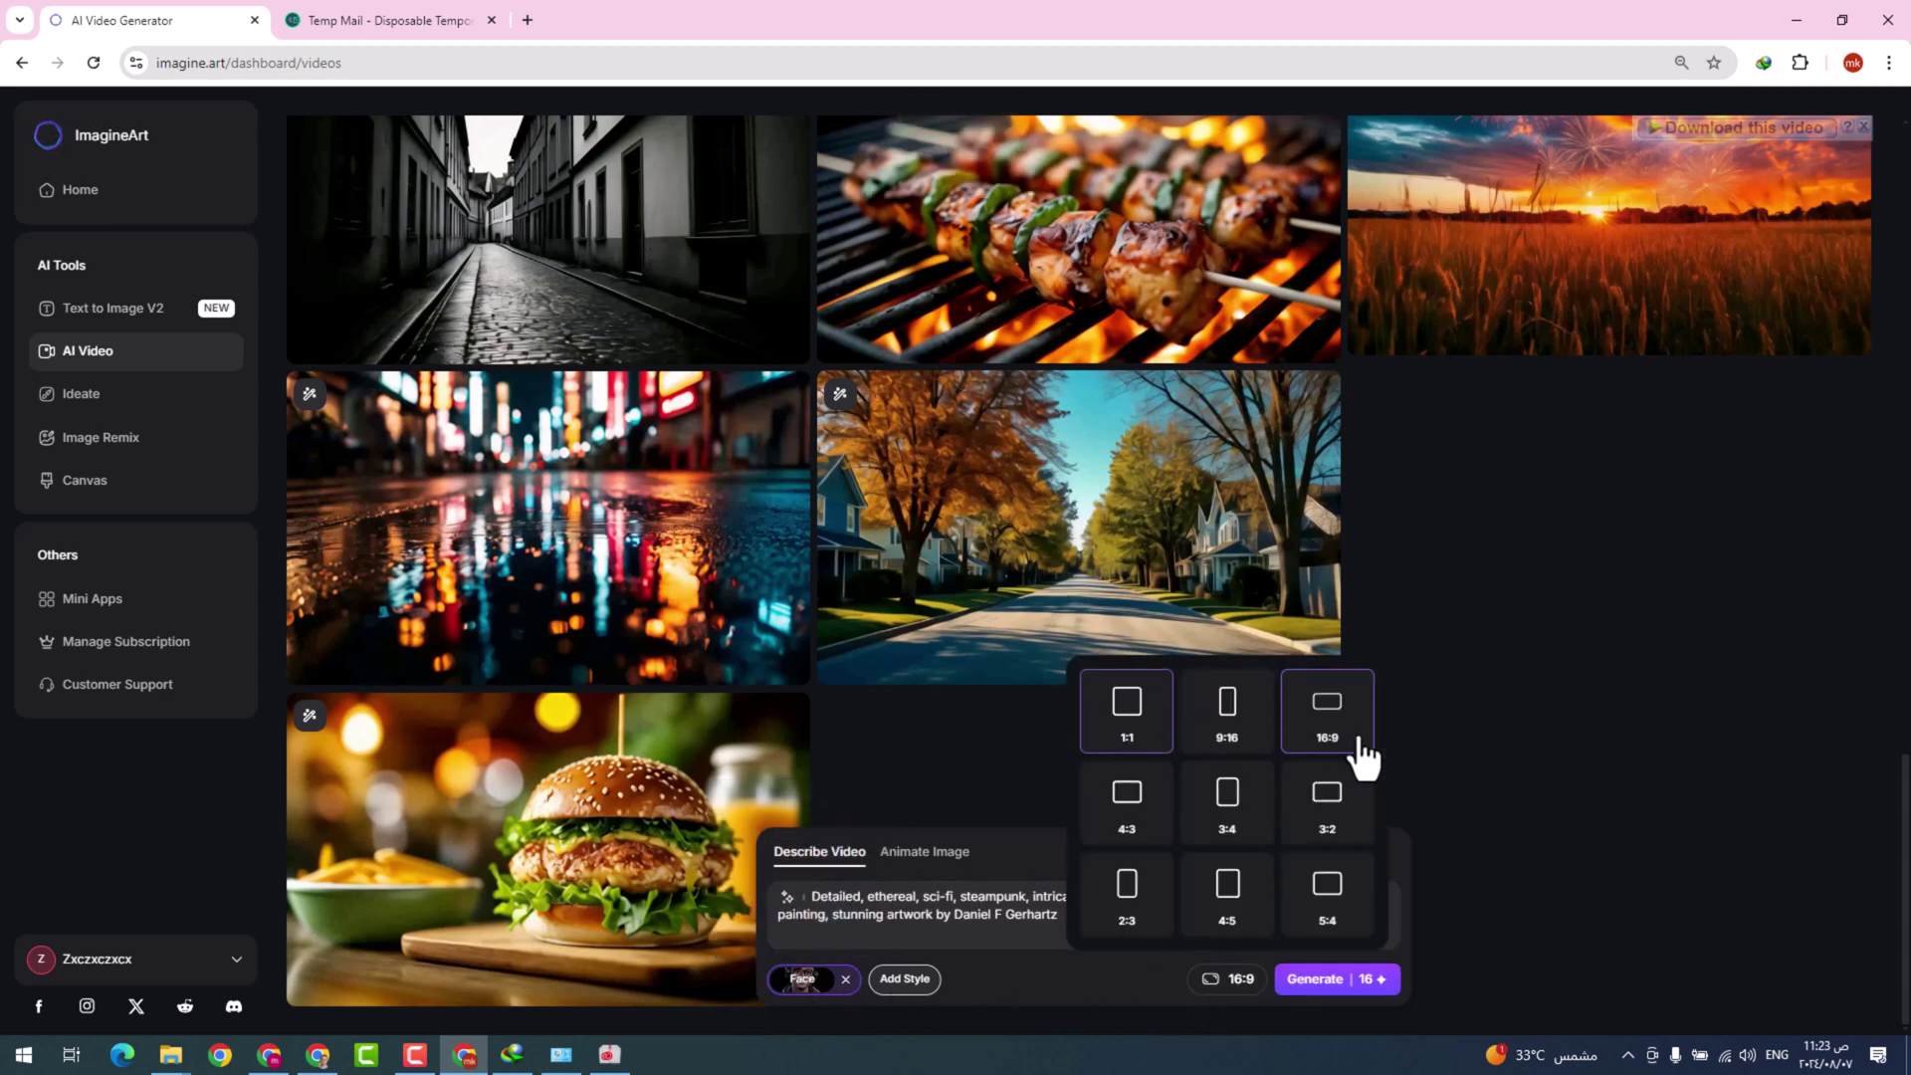
pyautogui.click(1130, 985)
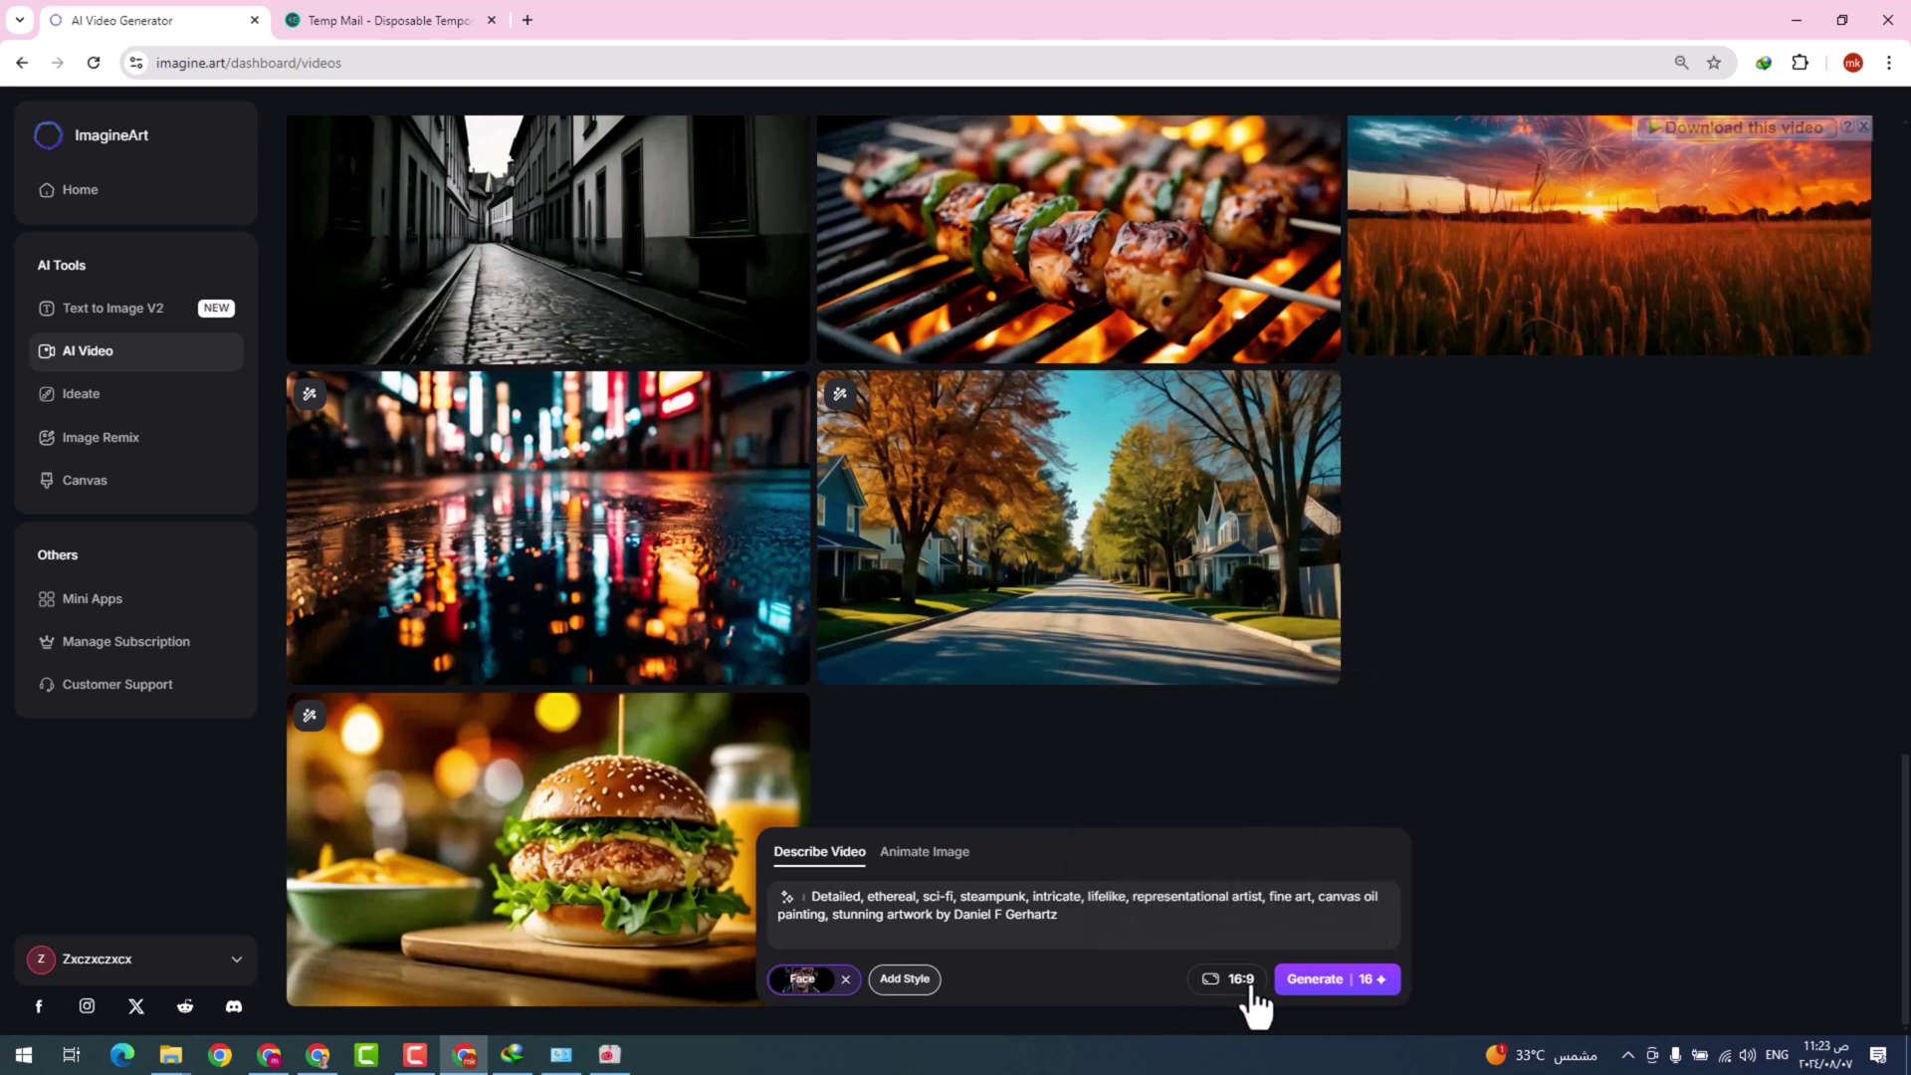
pyautogui.click(1330, 985)
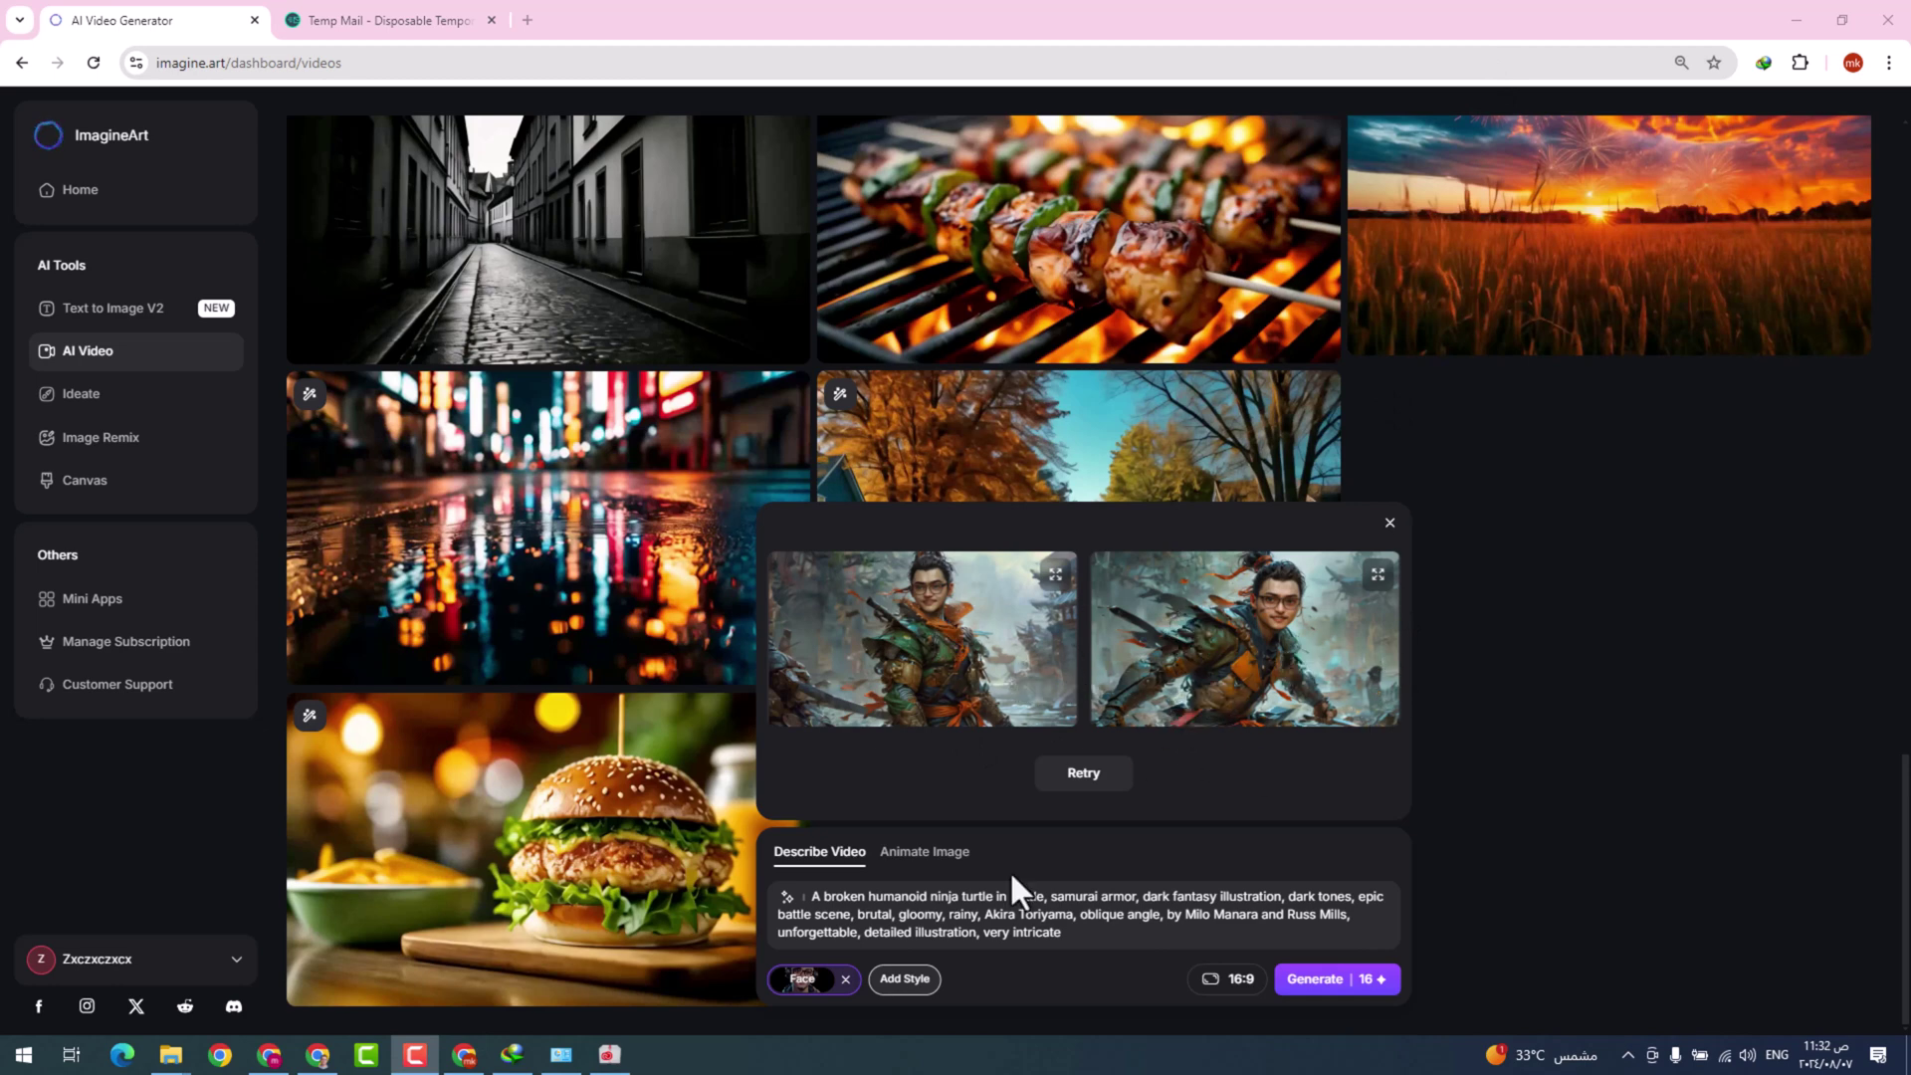
# - Choose the second warrior preview image for the video and view the finished clip in My Library
pyautogui.moveTo(799, 1003)
pyautogui.click(1264, 649)
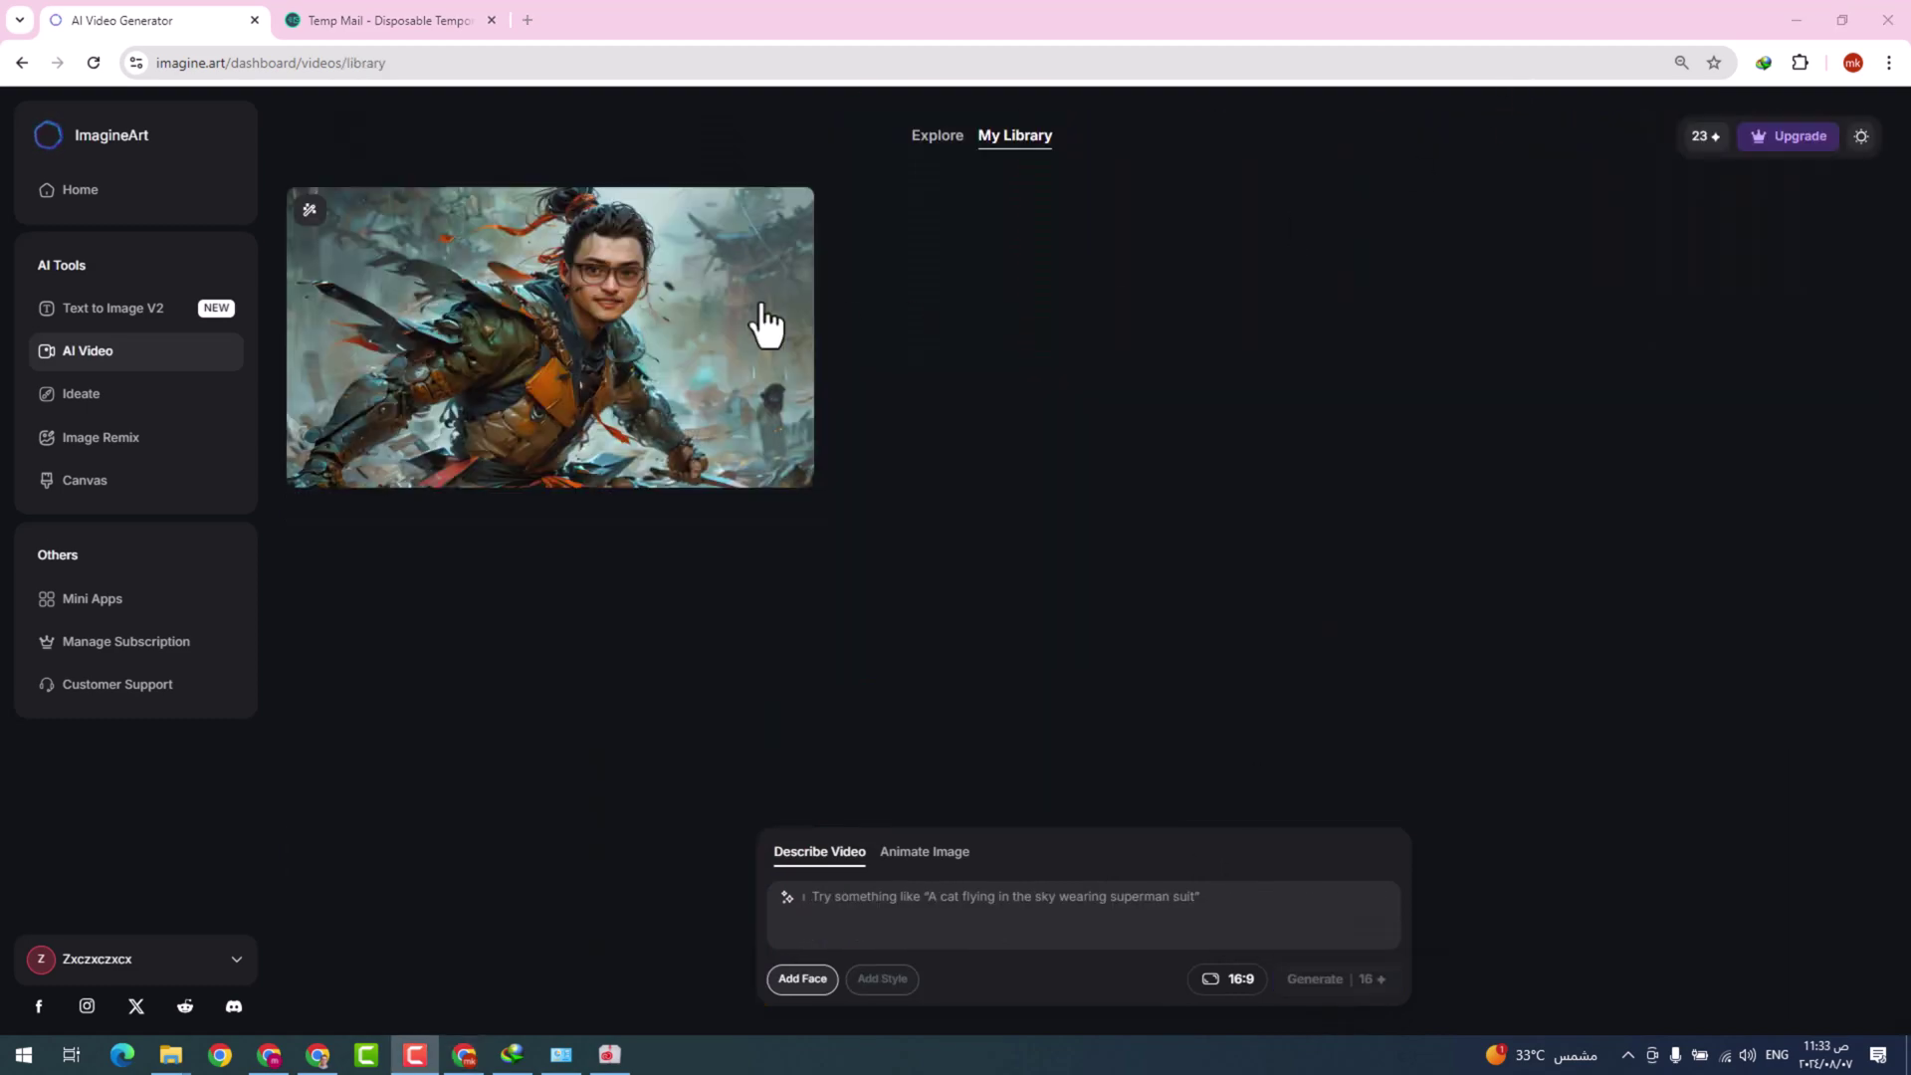
pyautogui.click(766, 325)
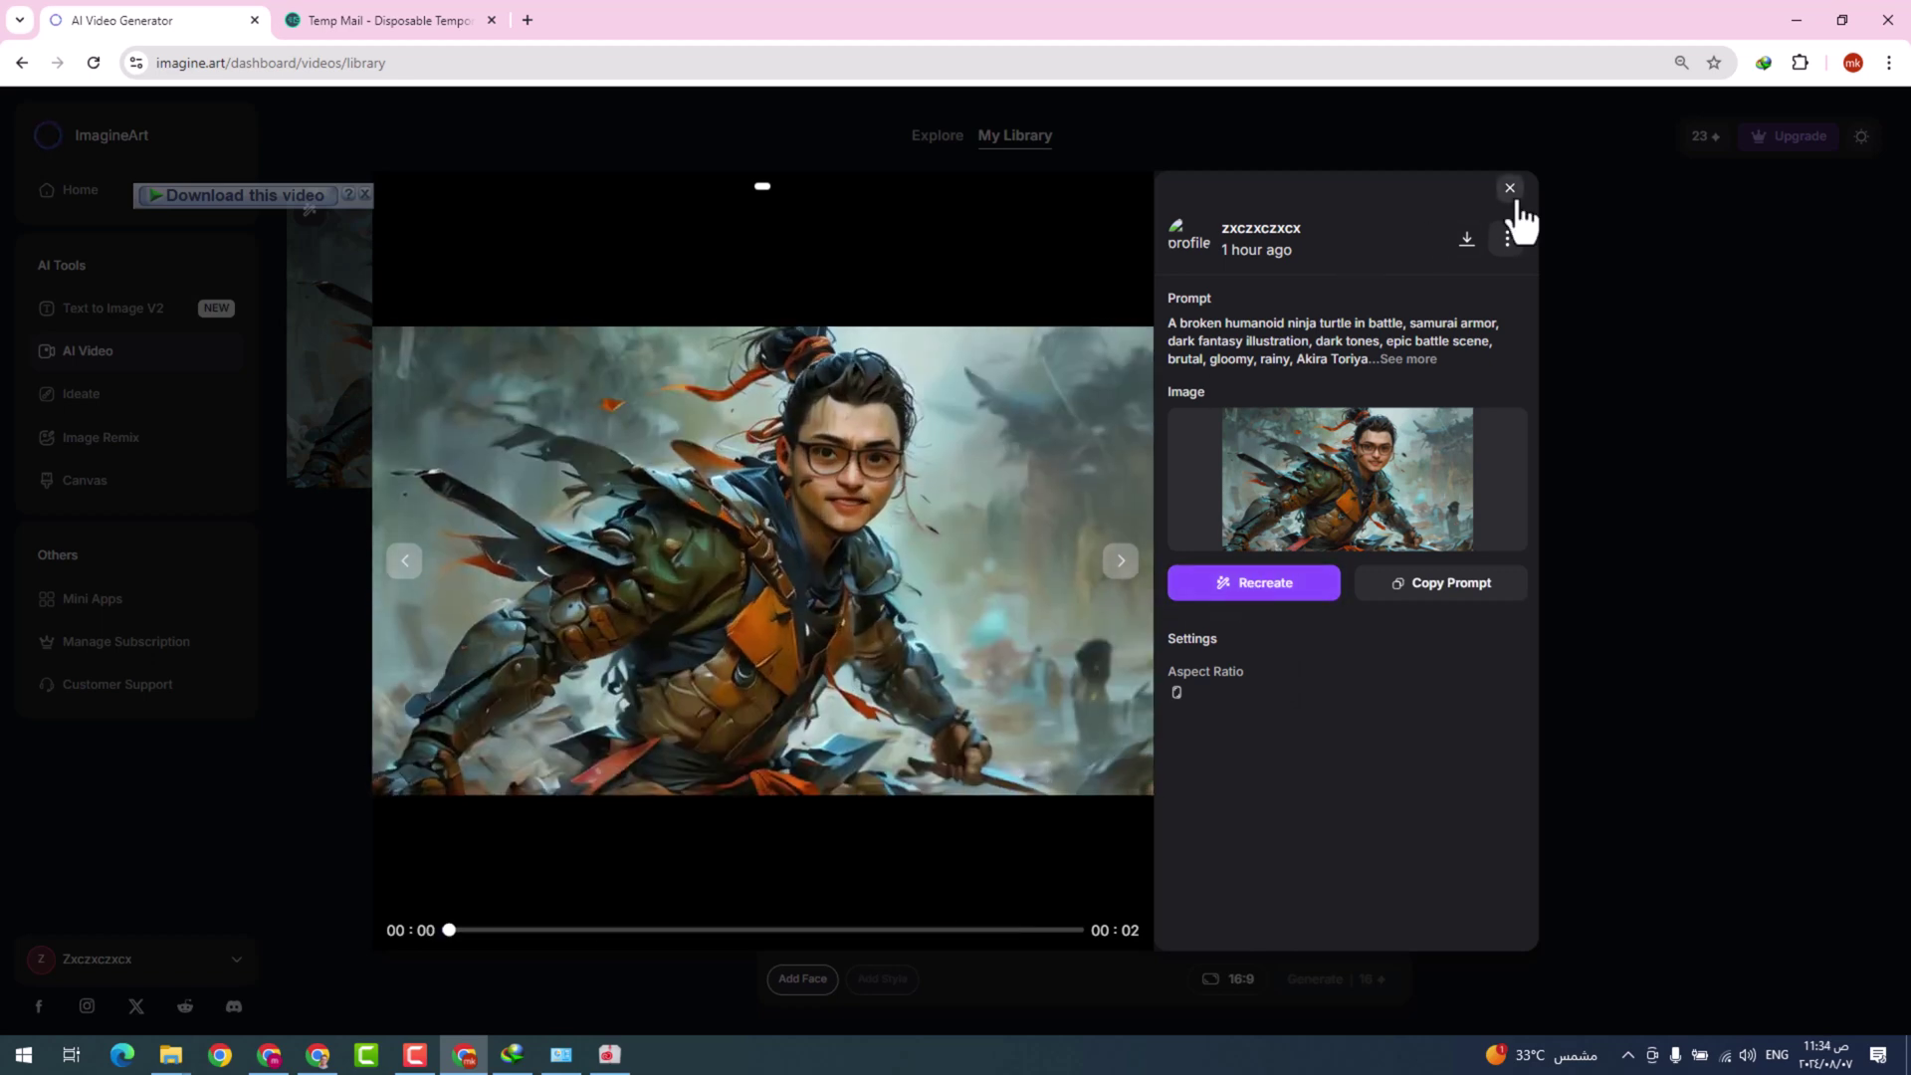
pyautogui.click(1509, 188)
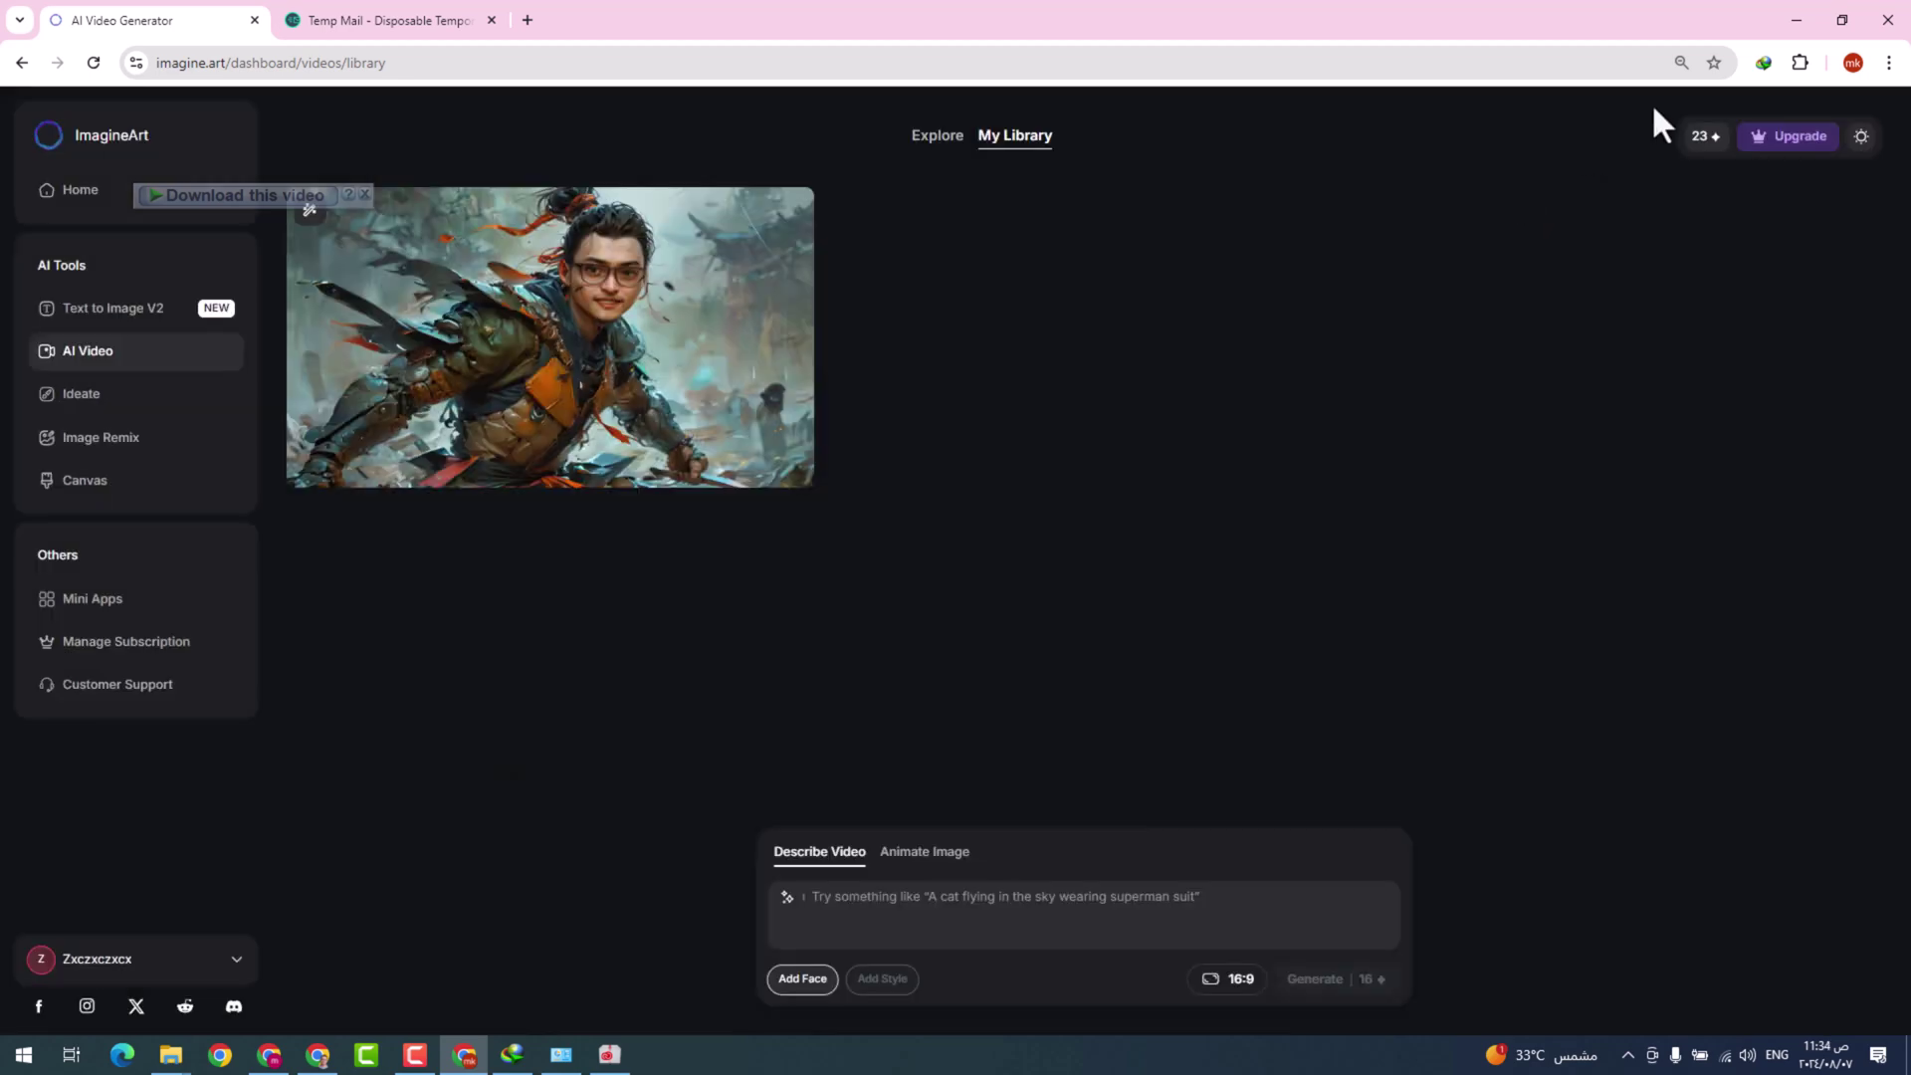
# - Return to the dashboard, open the Ideate tool and start a new project
pyautogui.click(80, 194)
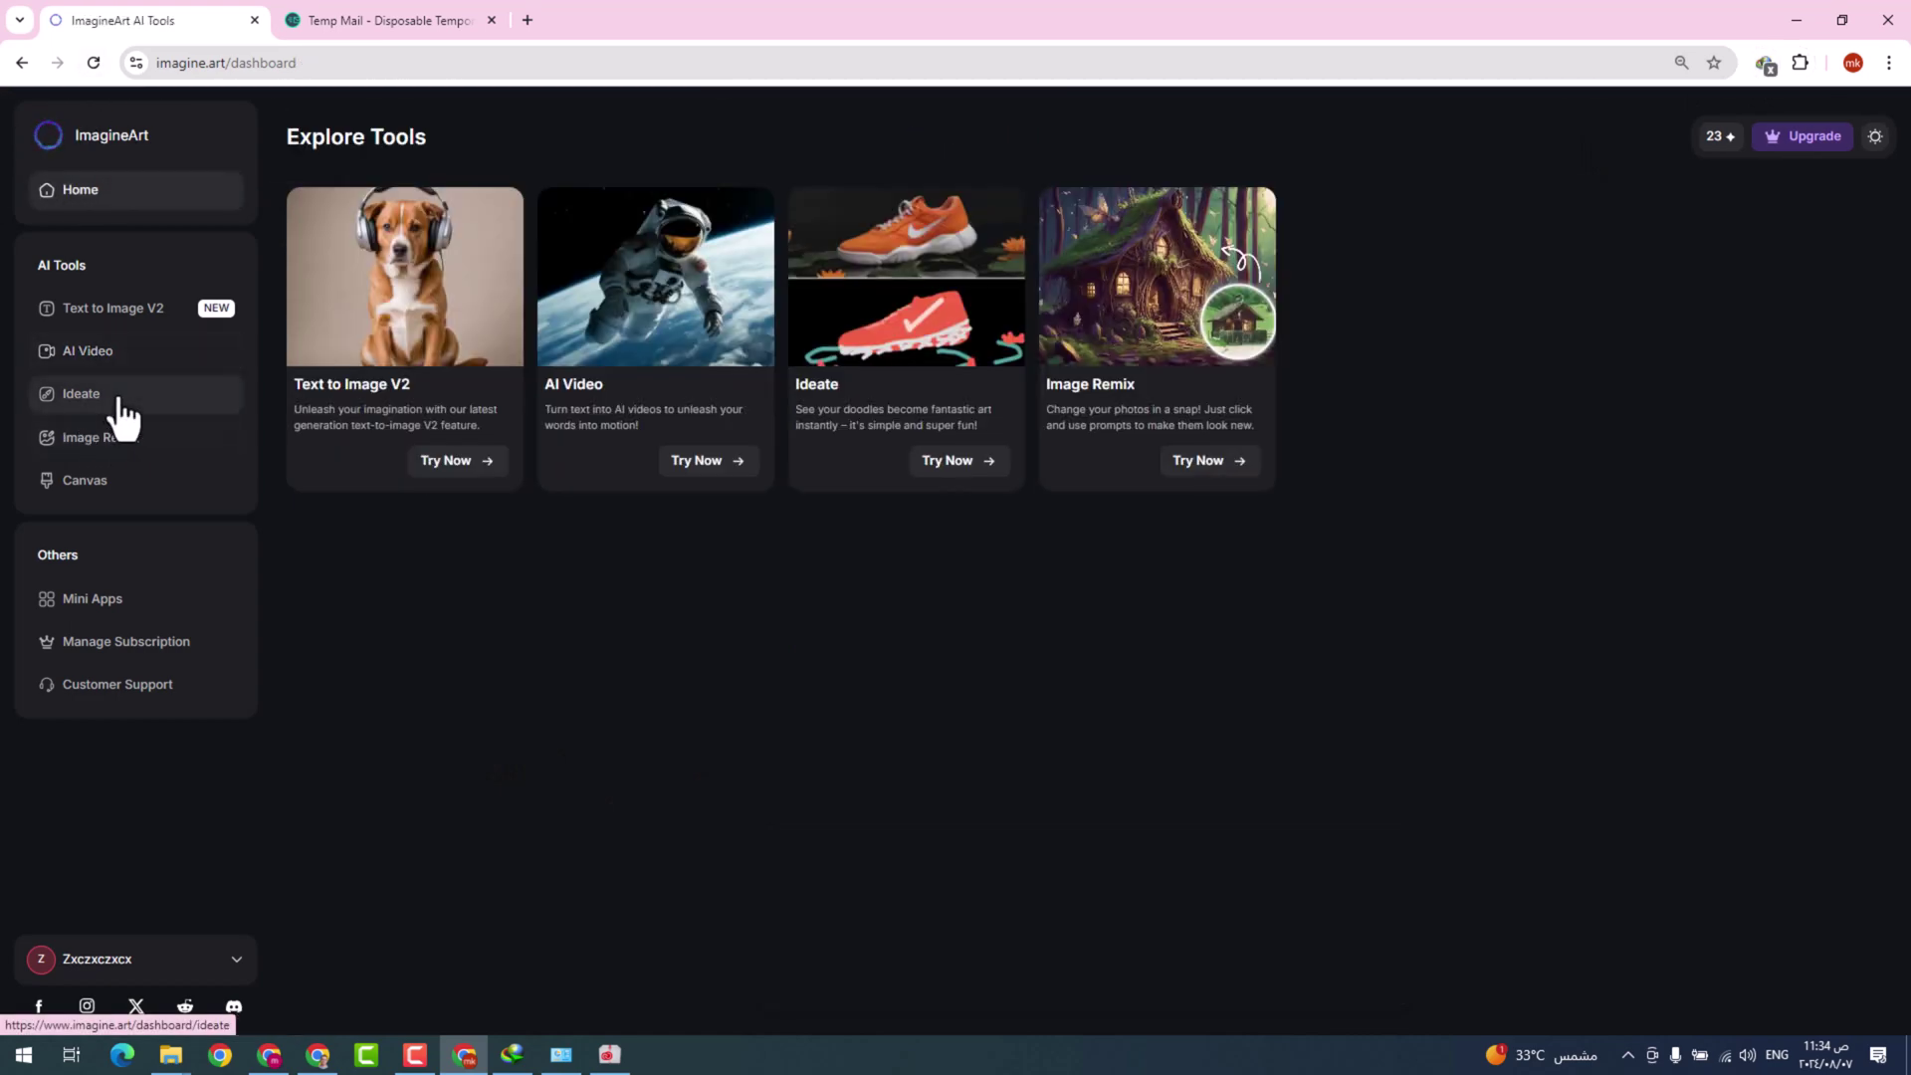
pyautogui.click(118, 398)
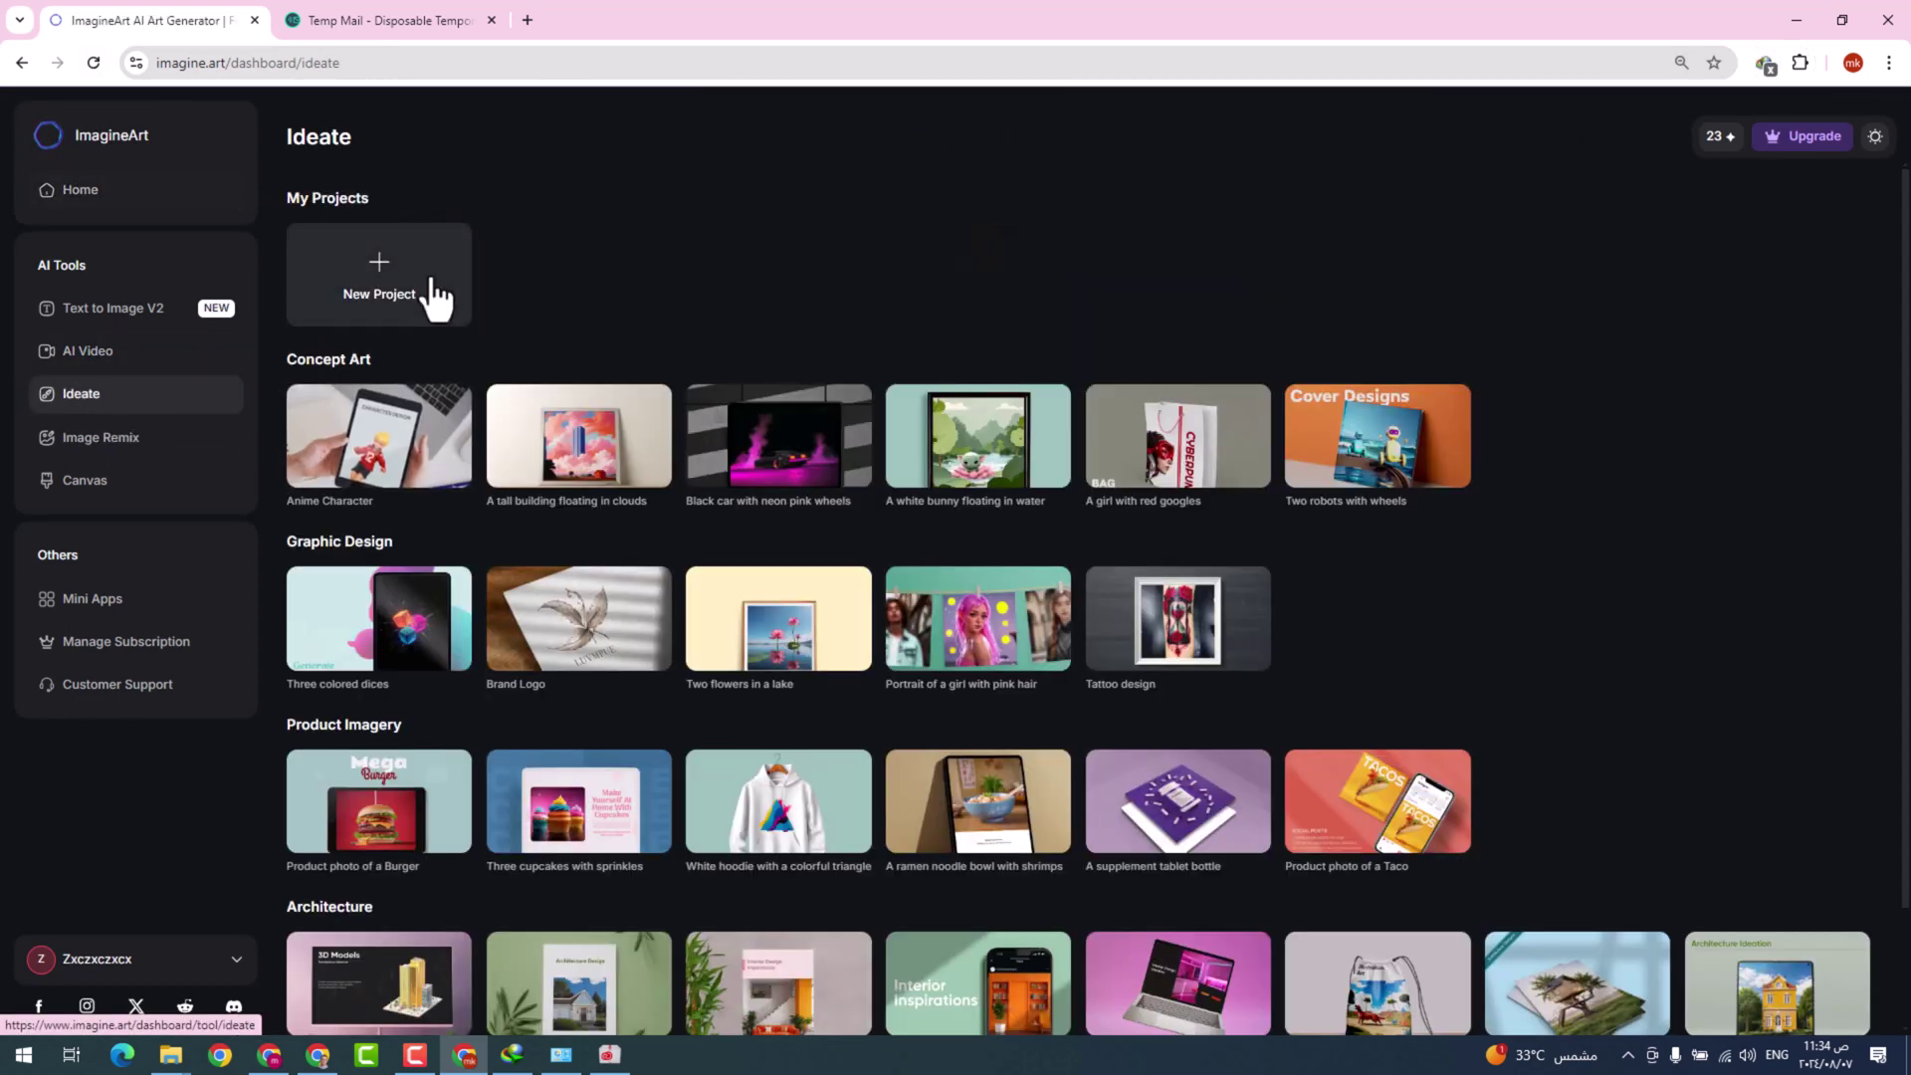
pyautogui.click(435, 297)
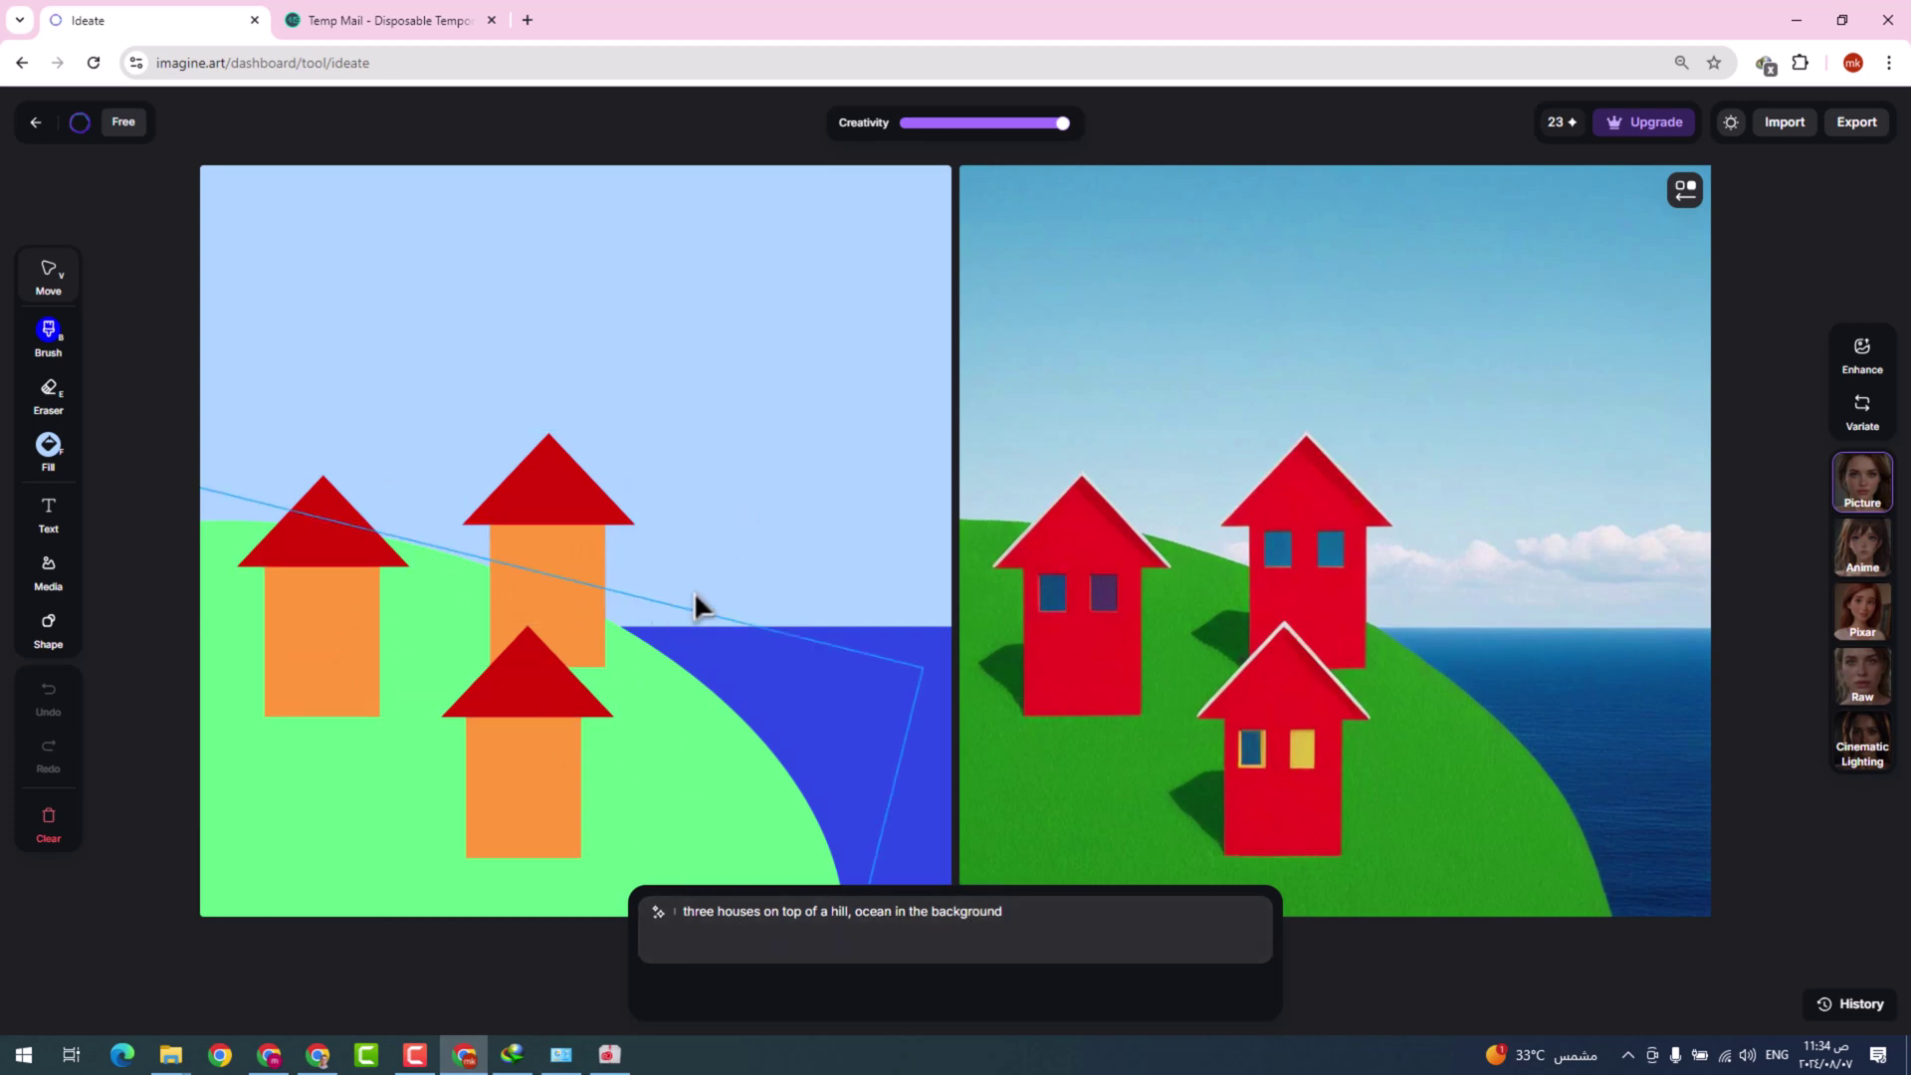
# - Clear the sample houses drawing from the canvas and replace the prompt with "car"
pyautogui.click(50, 826)
pyautogui.tripleClick(859, 935)
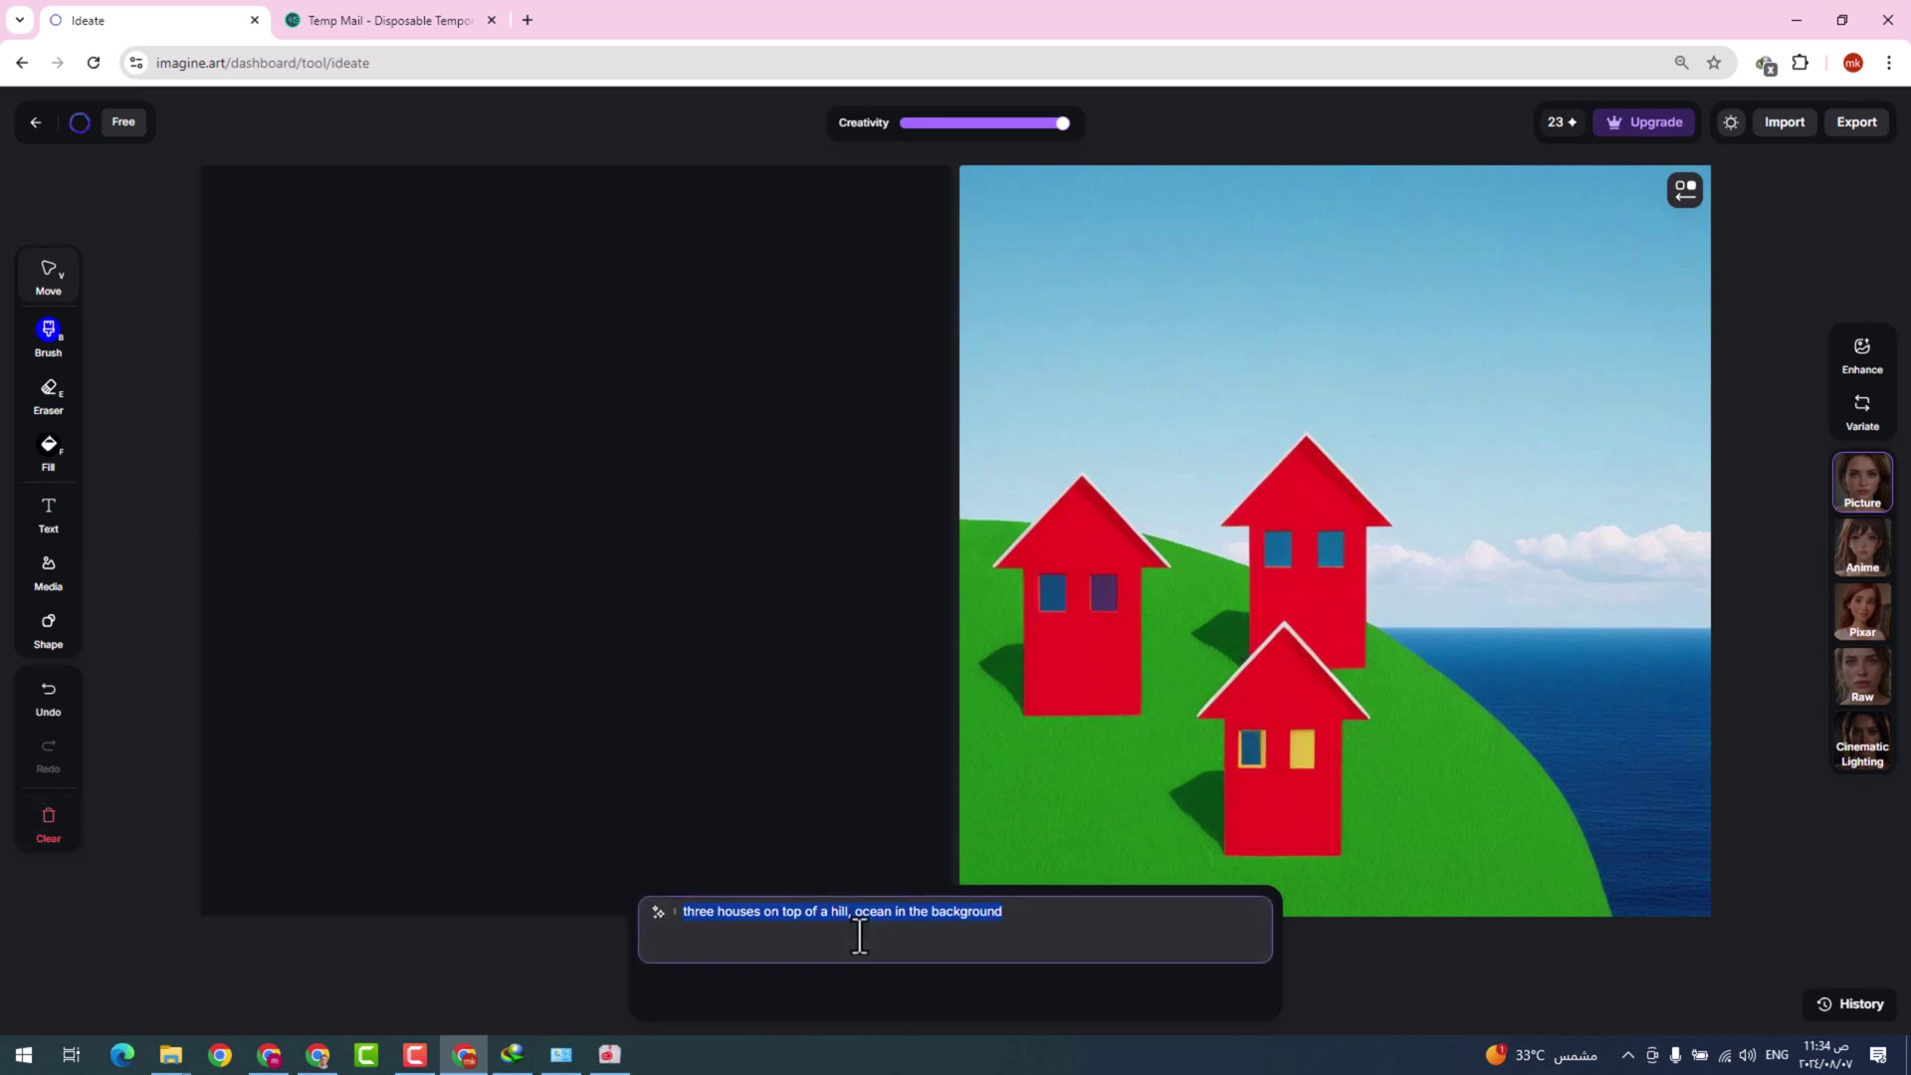
pyautogui.write('d')
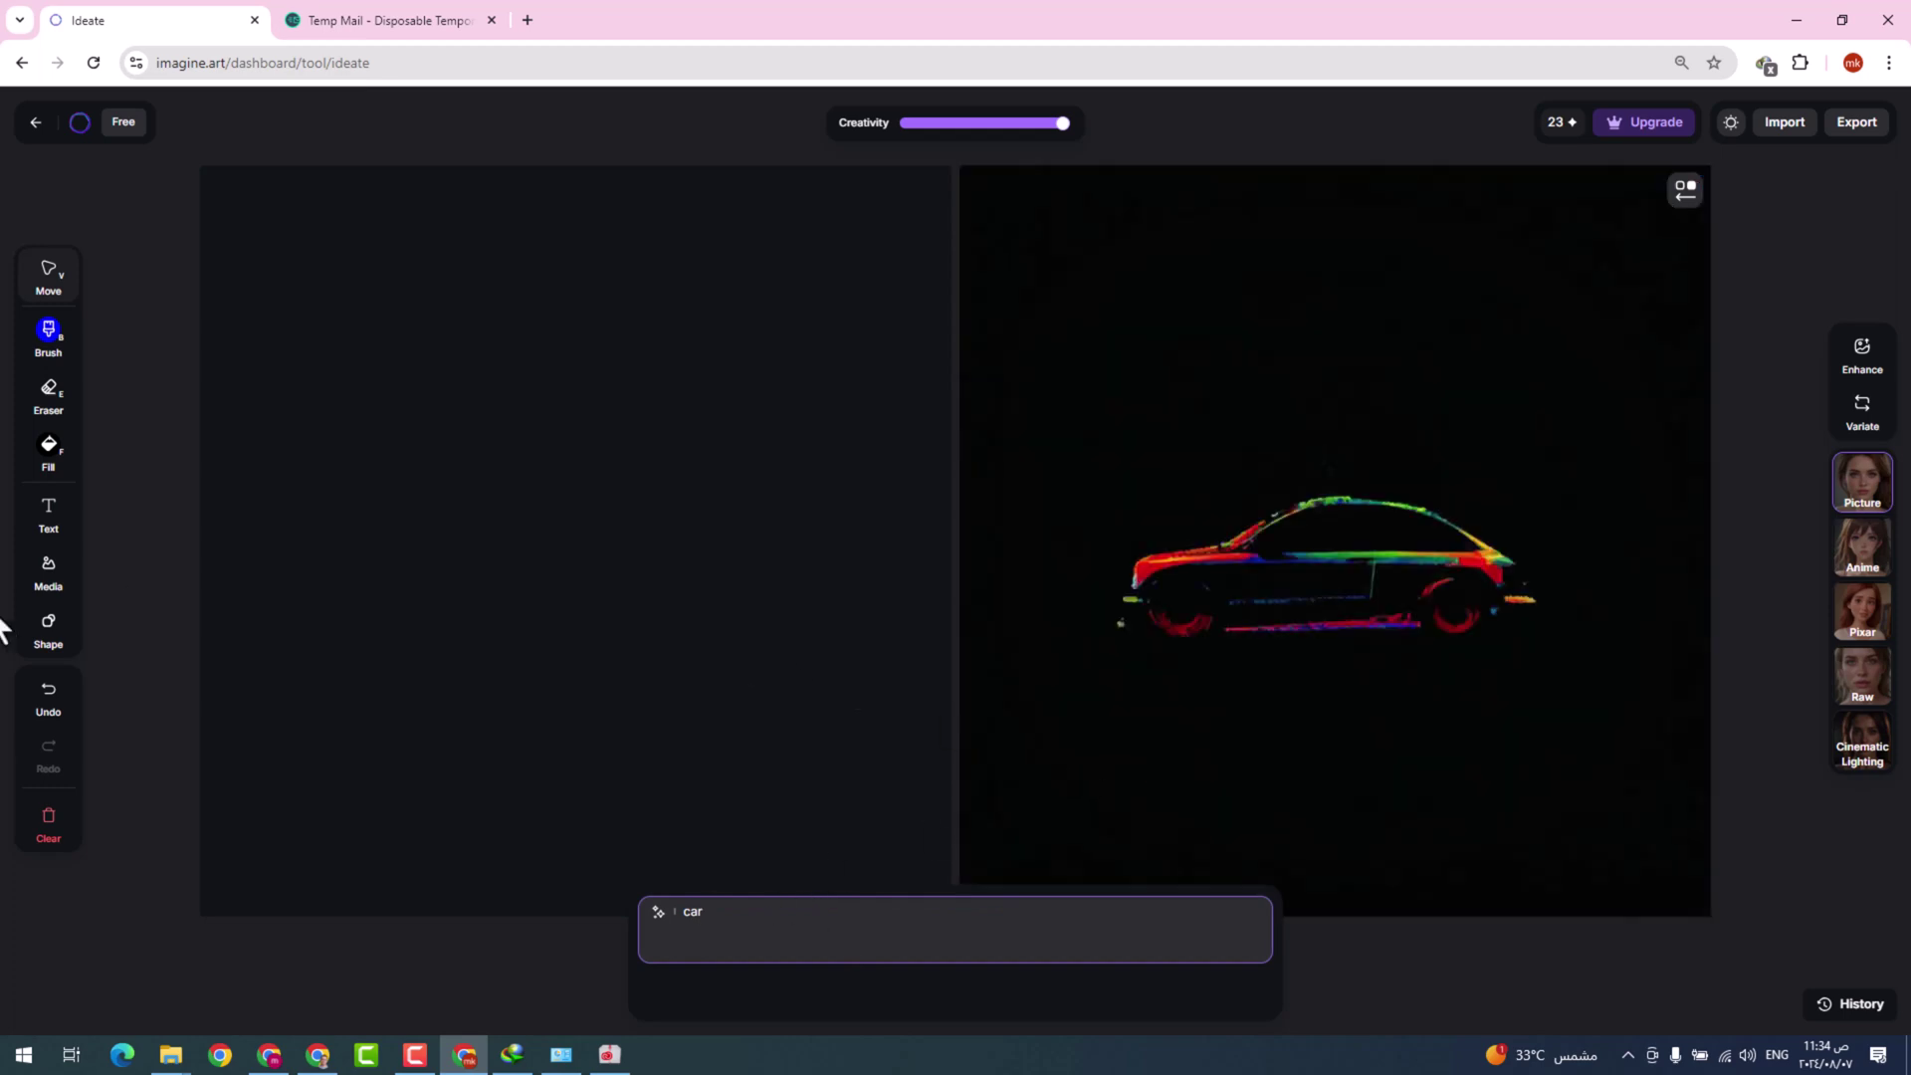
# - Set the brush to colour FF3C00 at 15% size, then test it with a large circle and clear the canvas
pyautogui.click(48, 334)
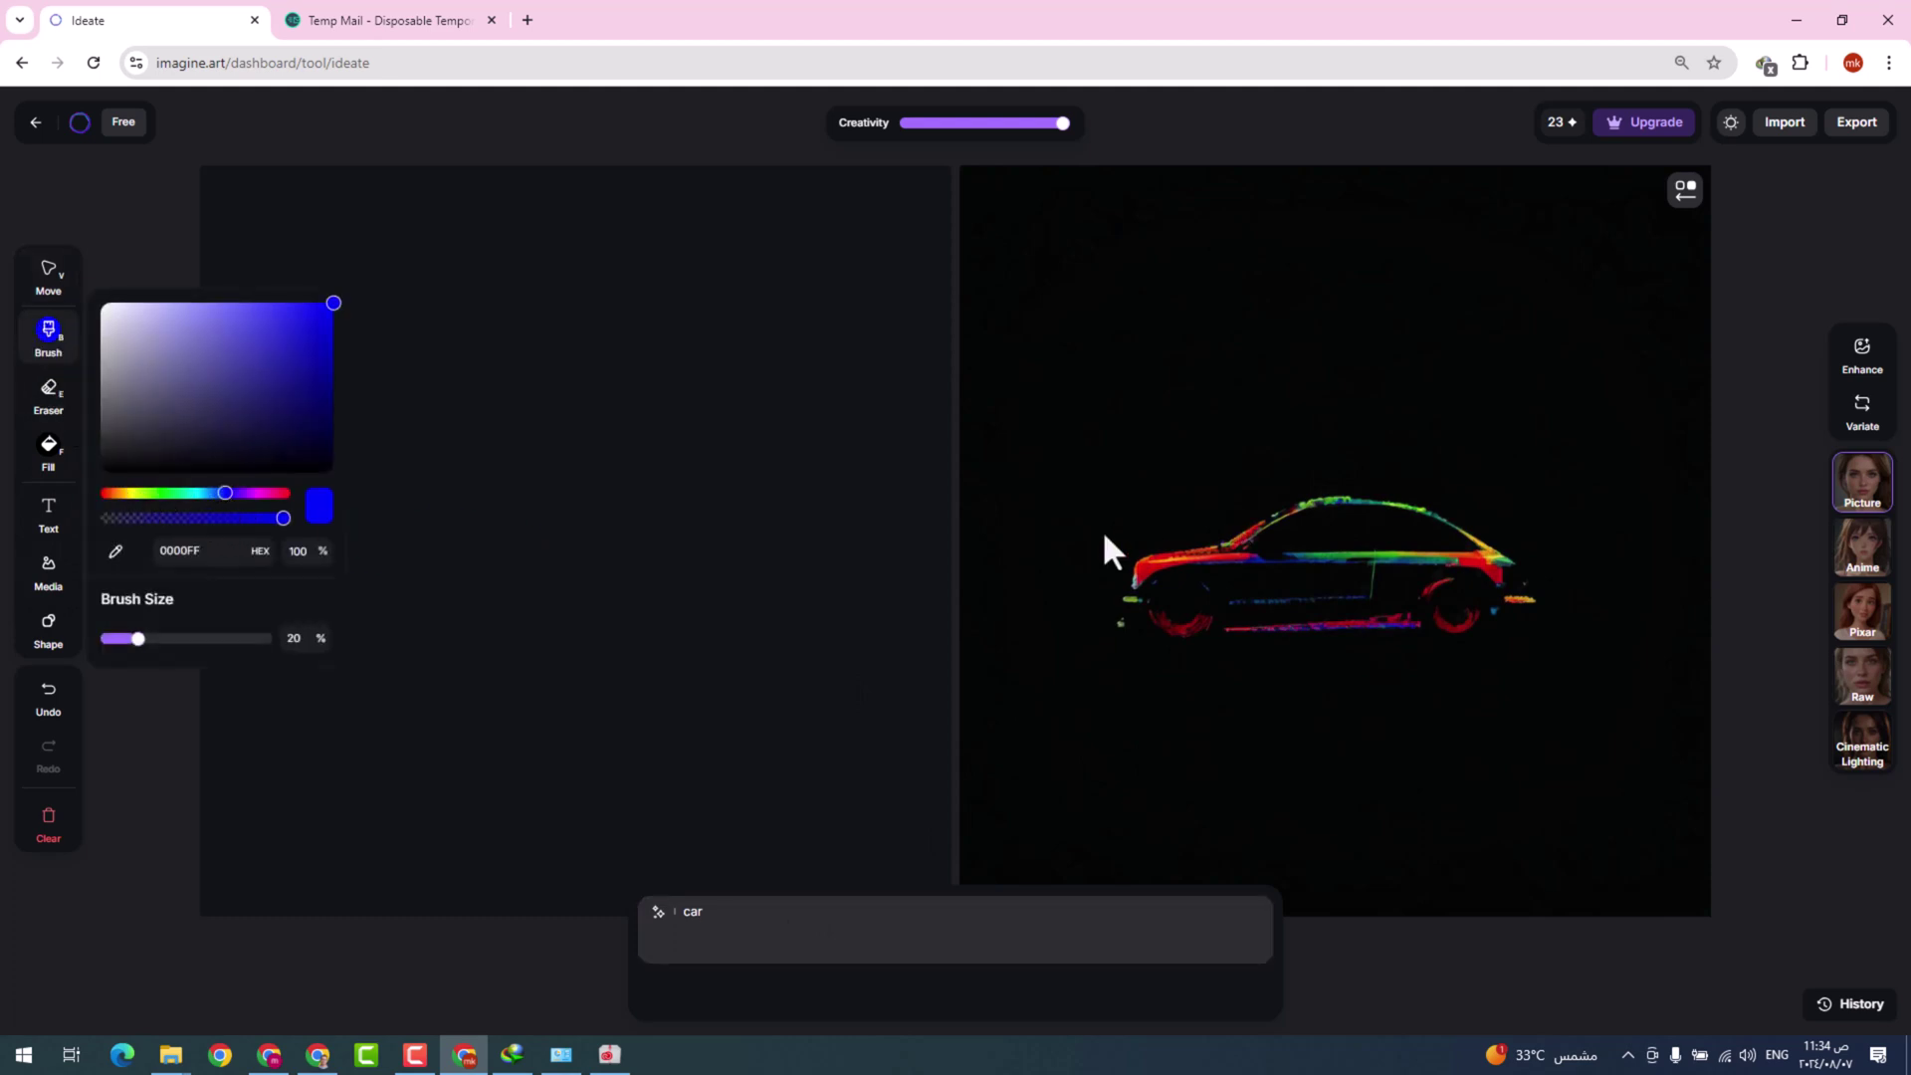
pyautogui.moveTo(152, 494); pyautogui.dragTo(115, 493)
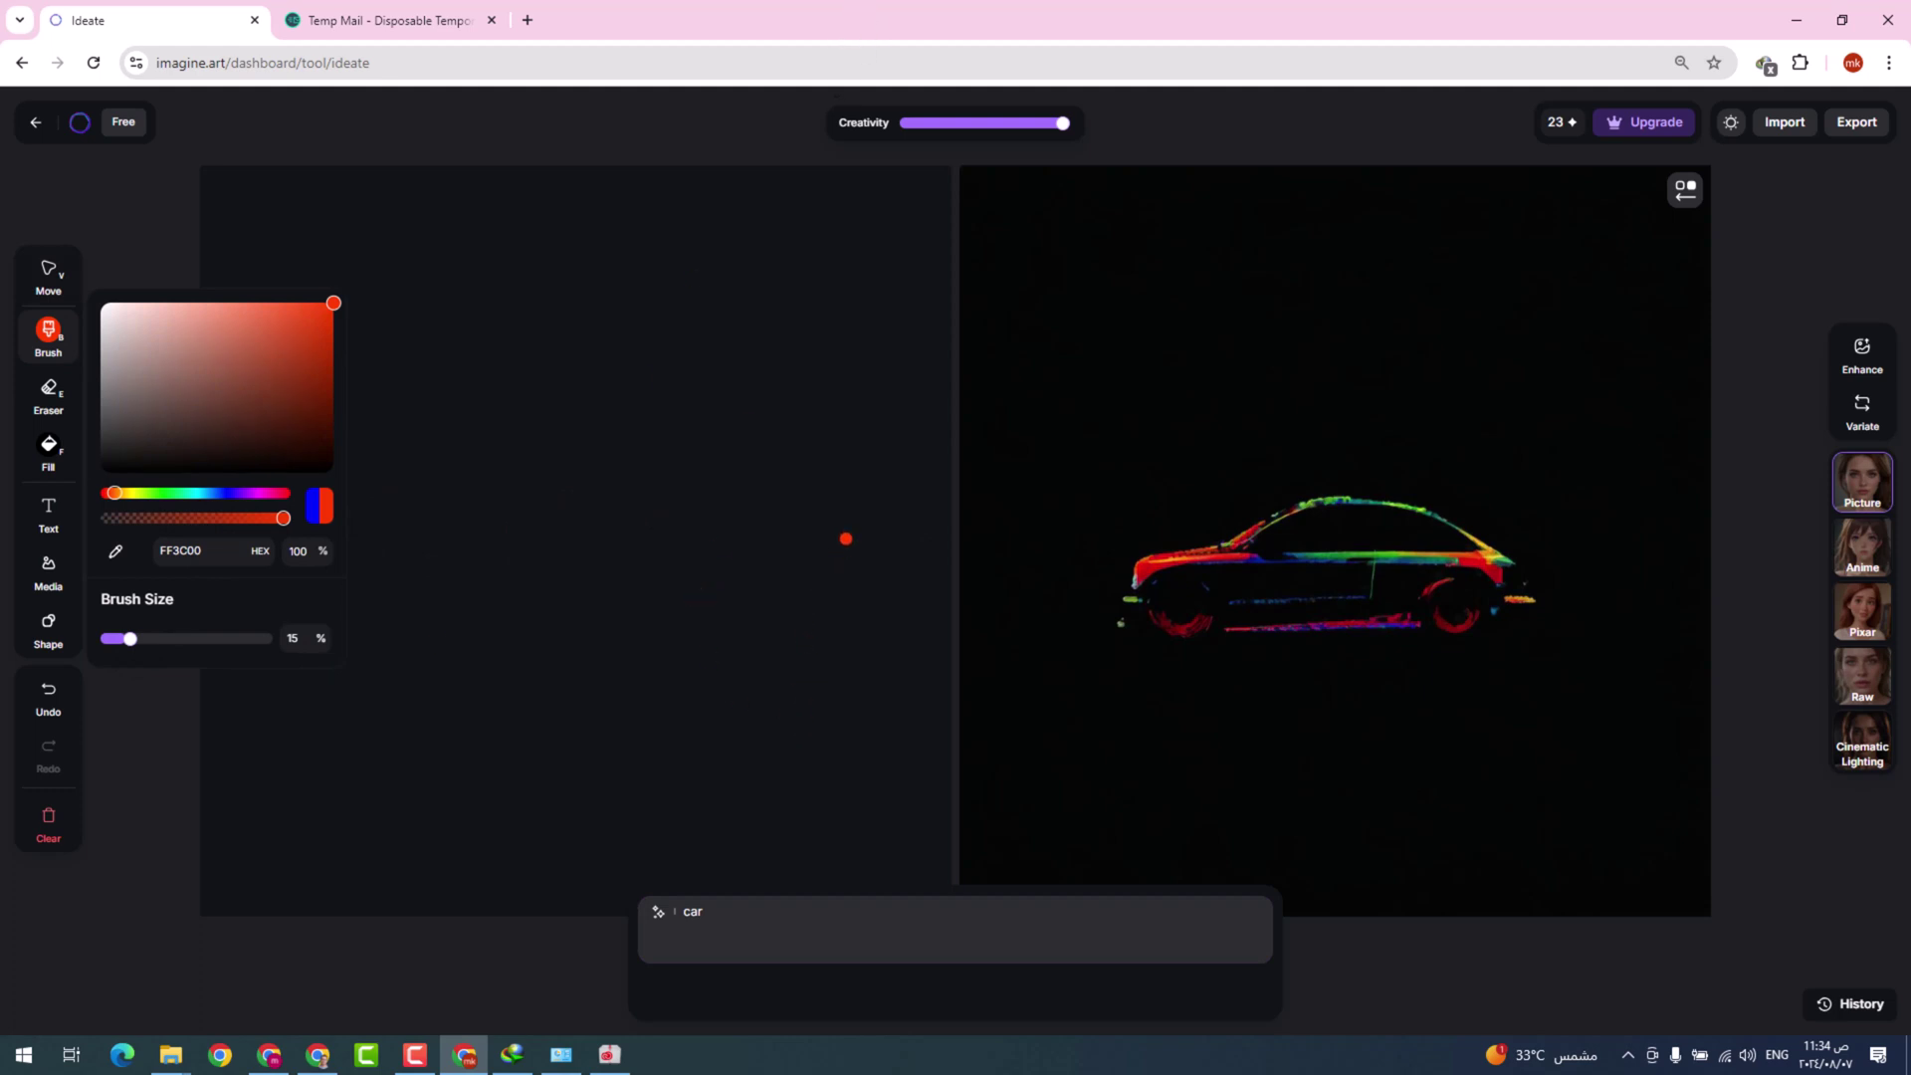
pyautogui.moveTo(847, 522)
pyautogui.mouseDown()
pyautogui.moveTo(578, 381)
pyautogui.moveTo(393, 482)
pyautogui.moveTo(352, 719)
pyautogui.moveTo(848, 624)
pyautogui.mouseUp()
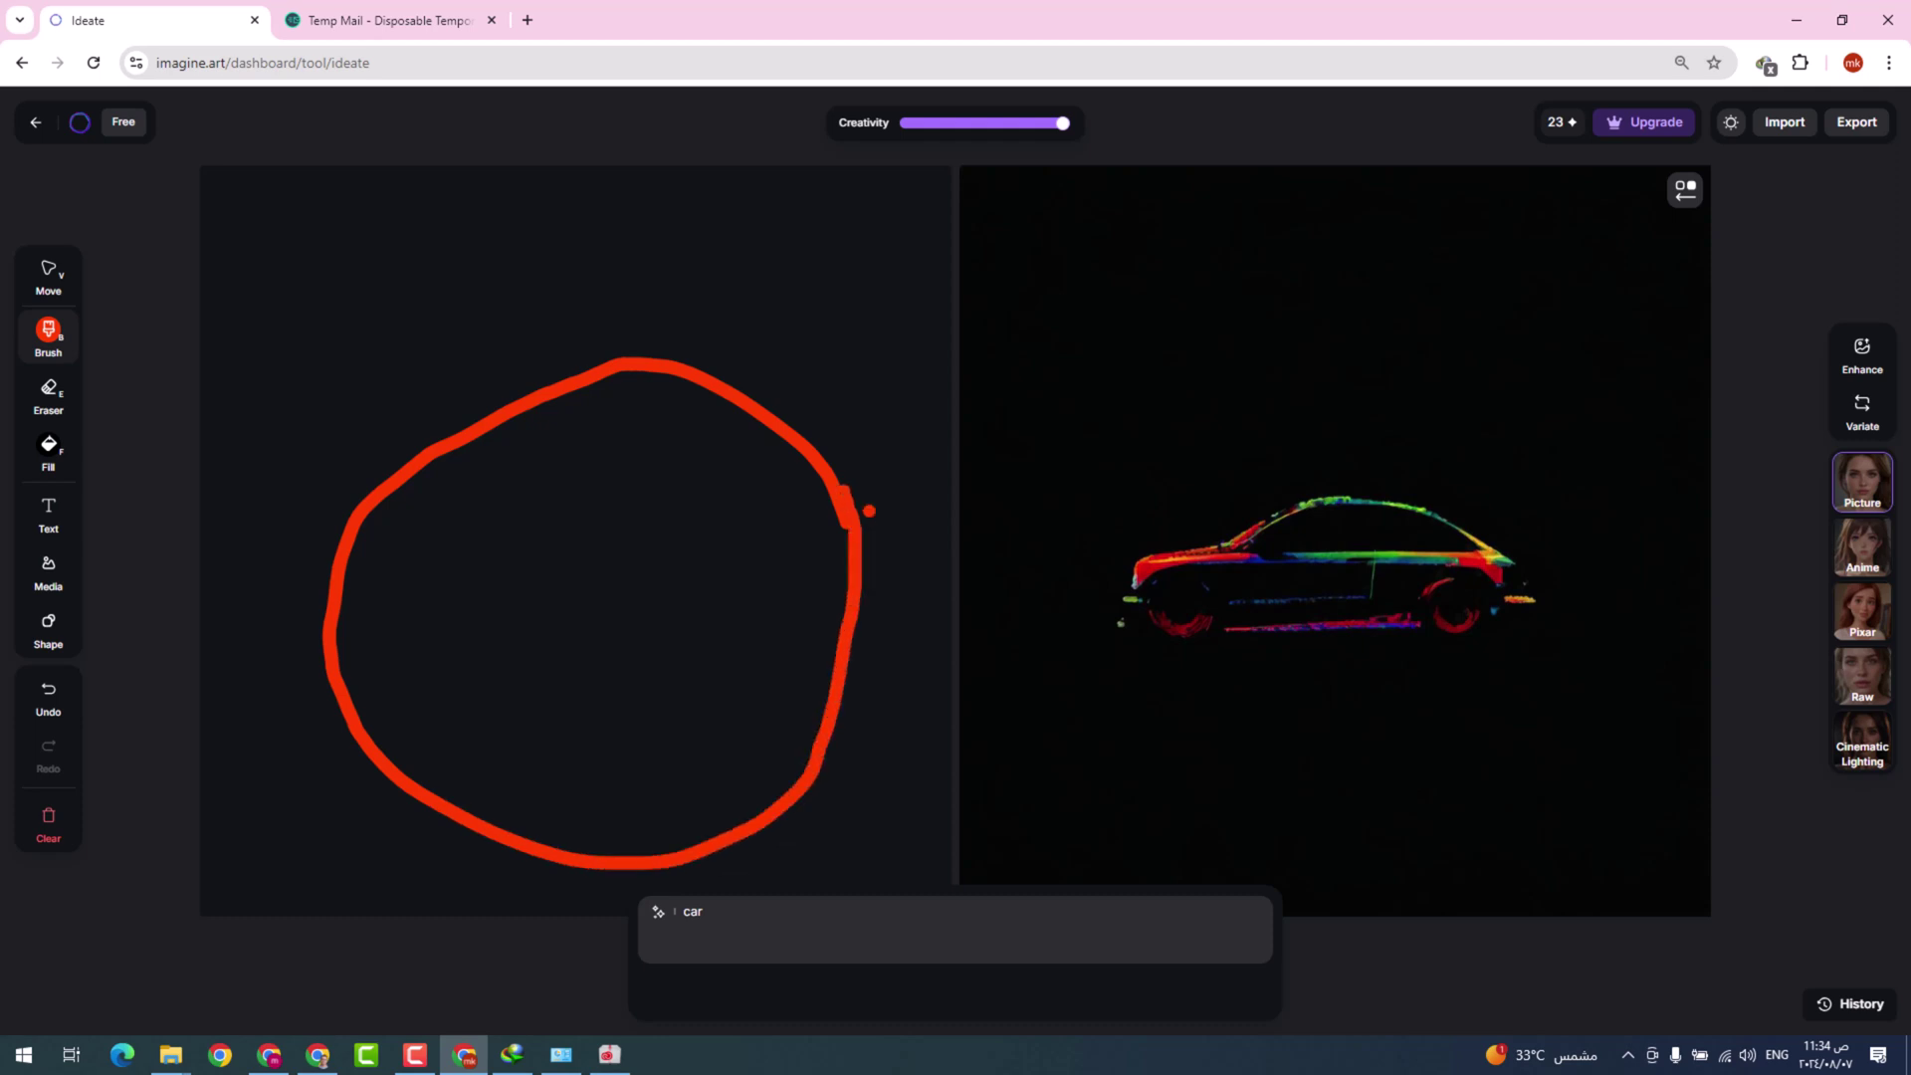
pyautogui.click(49, 818)
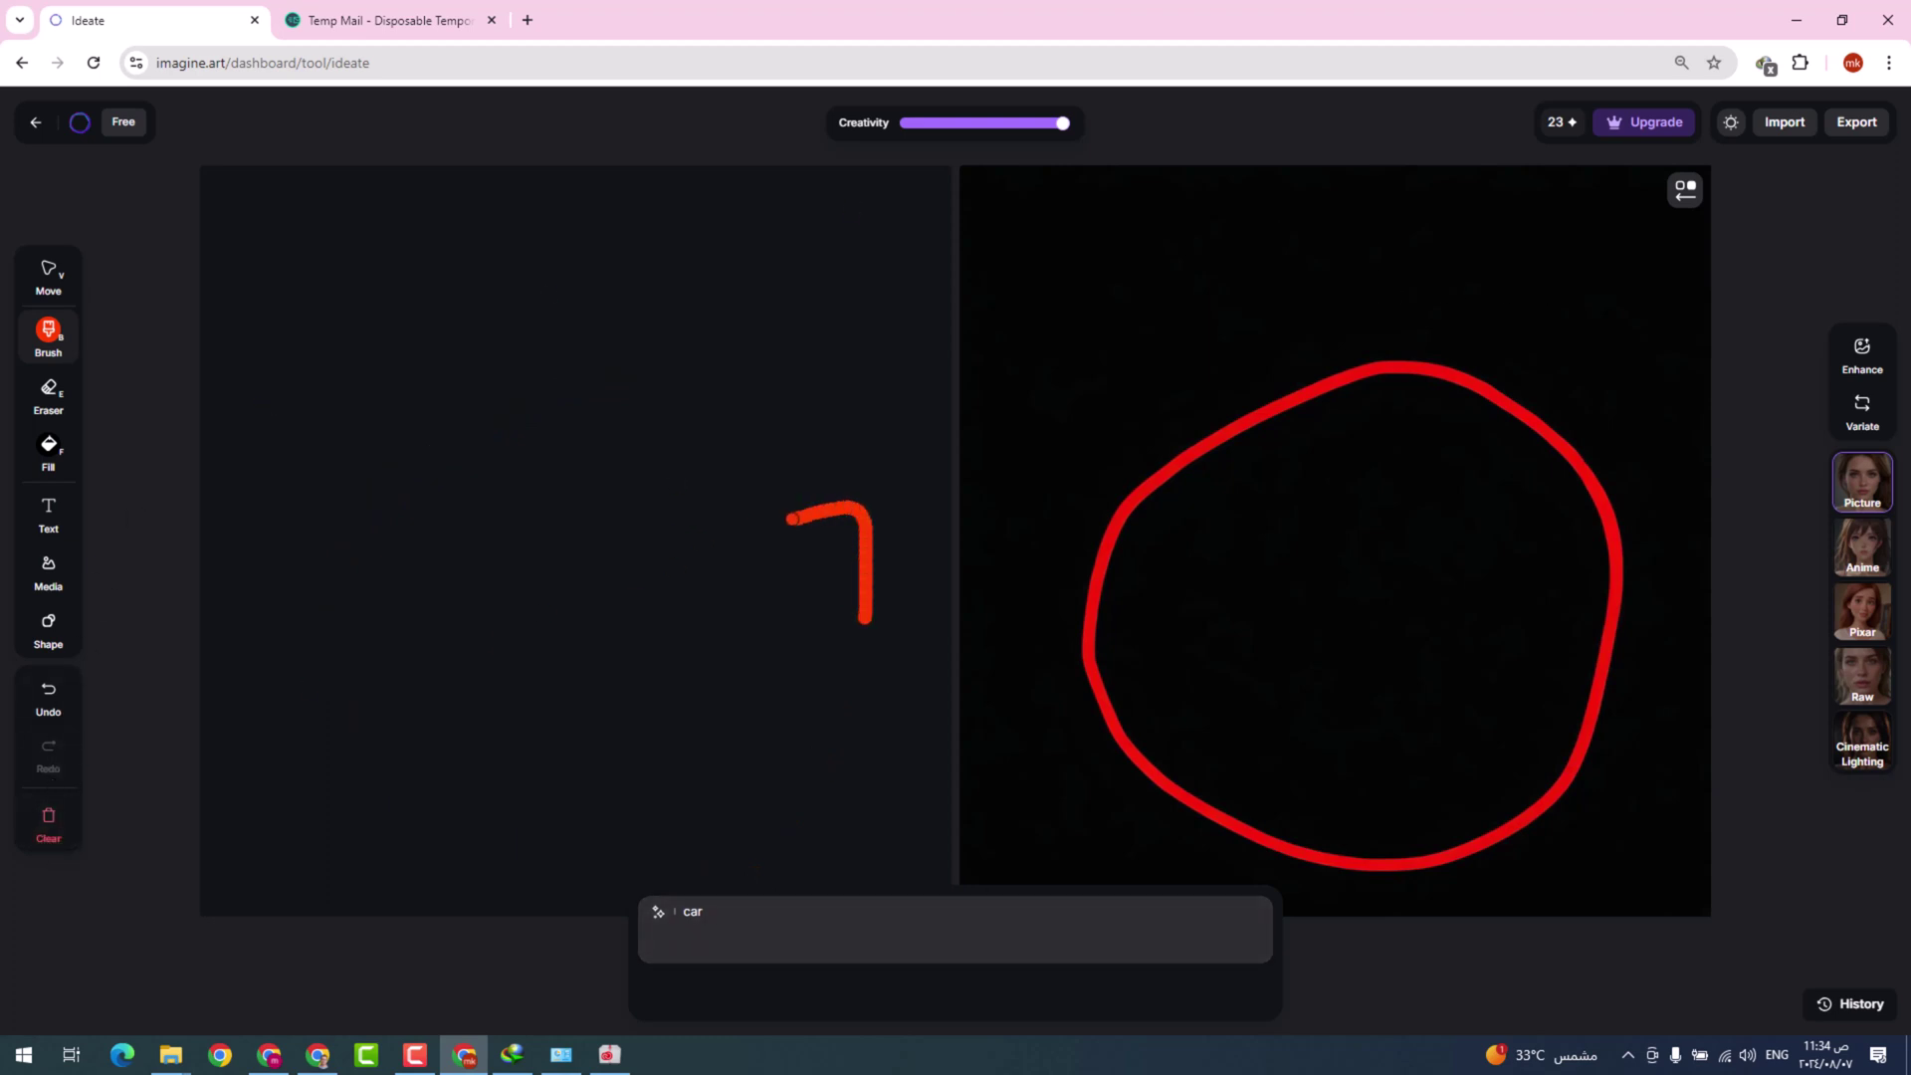
# - Sketch a side view of a car with the red-orange brush: body and roof outline, two wheels, window line, door line and window pillar
pyautogui.moveTo(792, 519)
pyautogui.mouseDown()
pyautogui.moveTo(740, 526)
pyautogui.moveTo(498, 664)
pyautogui.mouseUp()
pyautogui.moveTo(676, 662)
pyautogui.mouseDown()
pyautogui.moveTo(724, 630)
pyautogui.moveTo(862, 618)
pyautogui.mouseUp()
pyautogui.moveTo(709, 518)
pyautogui.mouseDown()
pyautogui.moveTo(554, 547)
pyautogui.moveTo(405, 536)
pyautogui.moveTo(359, 513)
pyautogui.mouseUp()
pyautogui.moveTo(544, 572); pyautogui.dragTo(543, 644)
pyautogui.moveTo(560, 488); pyautogui.dragTo(563, 453)
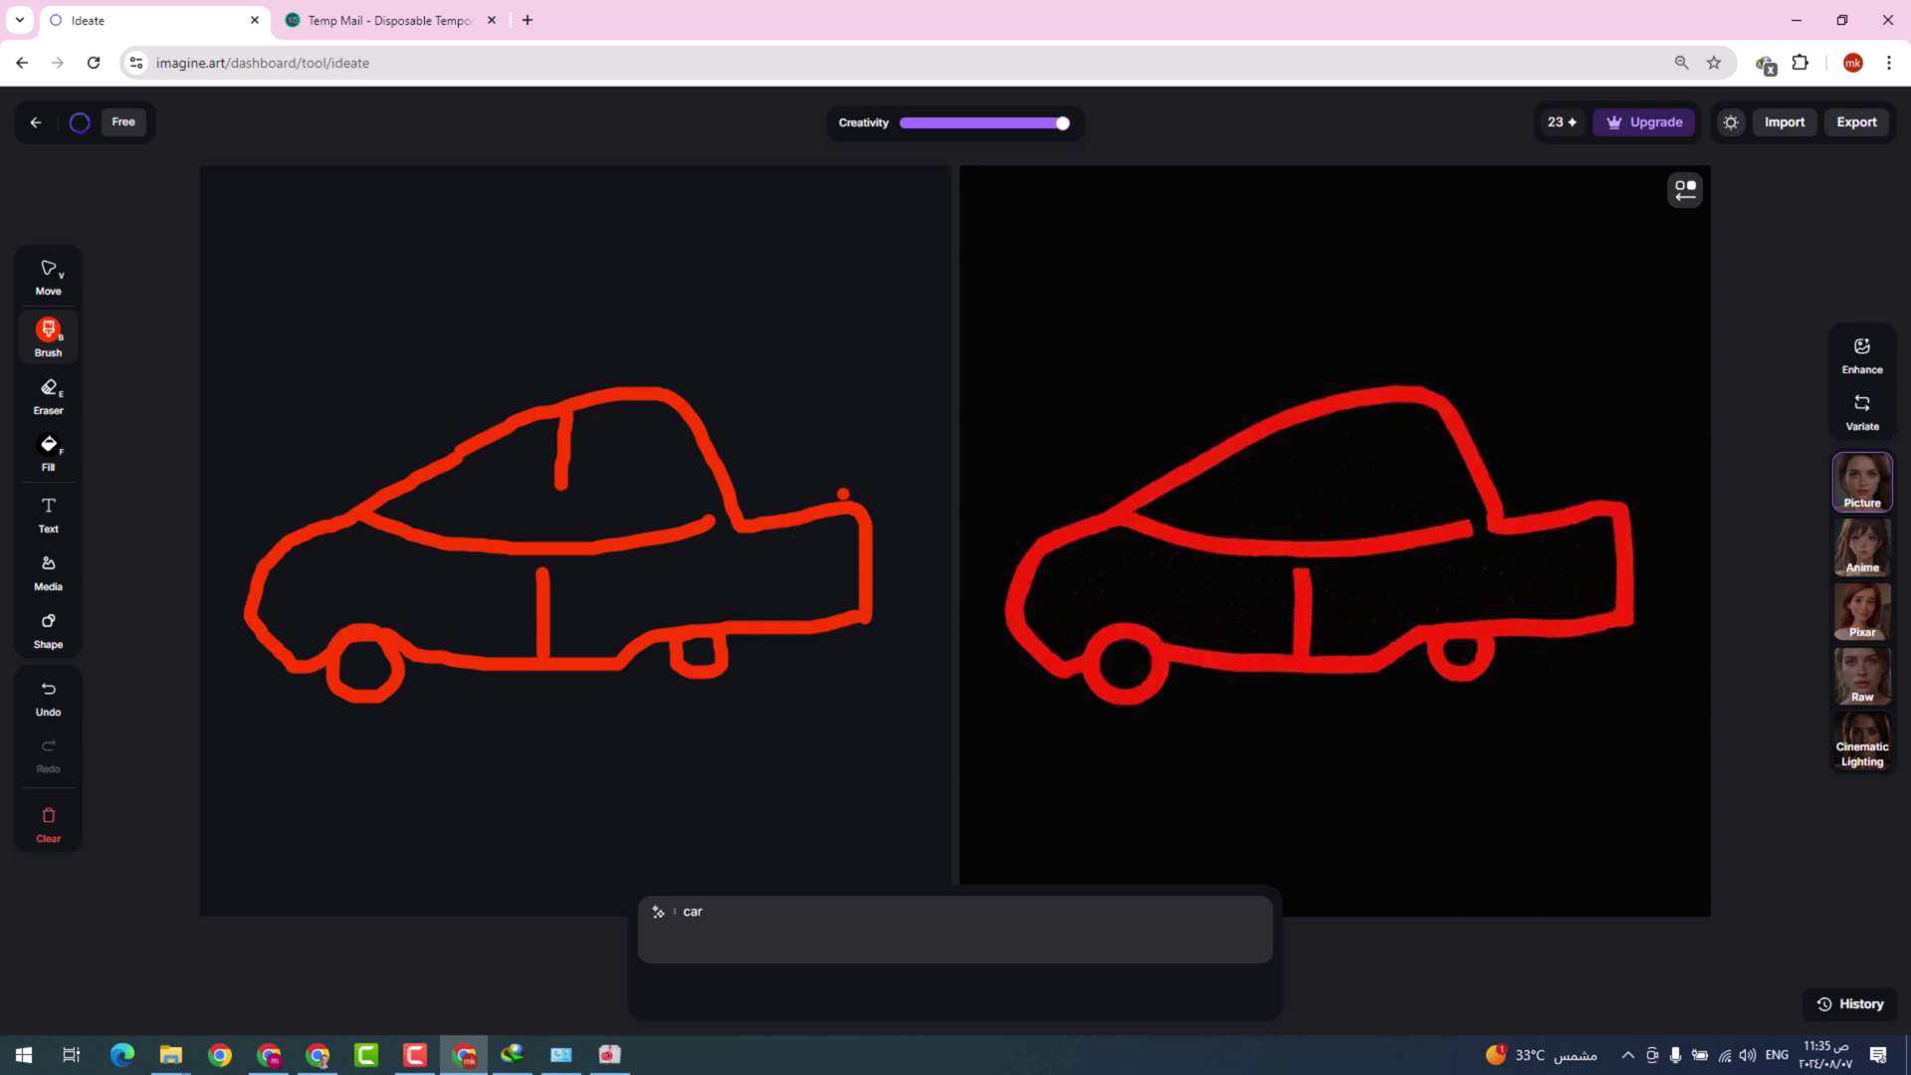
# - Extend the prompt to "car, 3d" and apply the Pixar style to the generated image
pyautogui.click(779, 932)
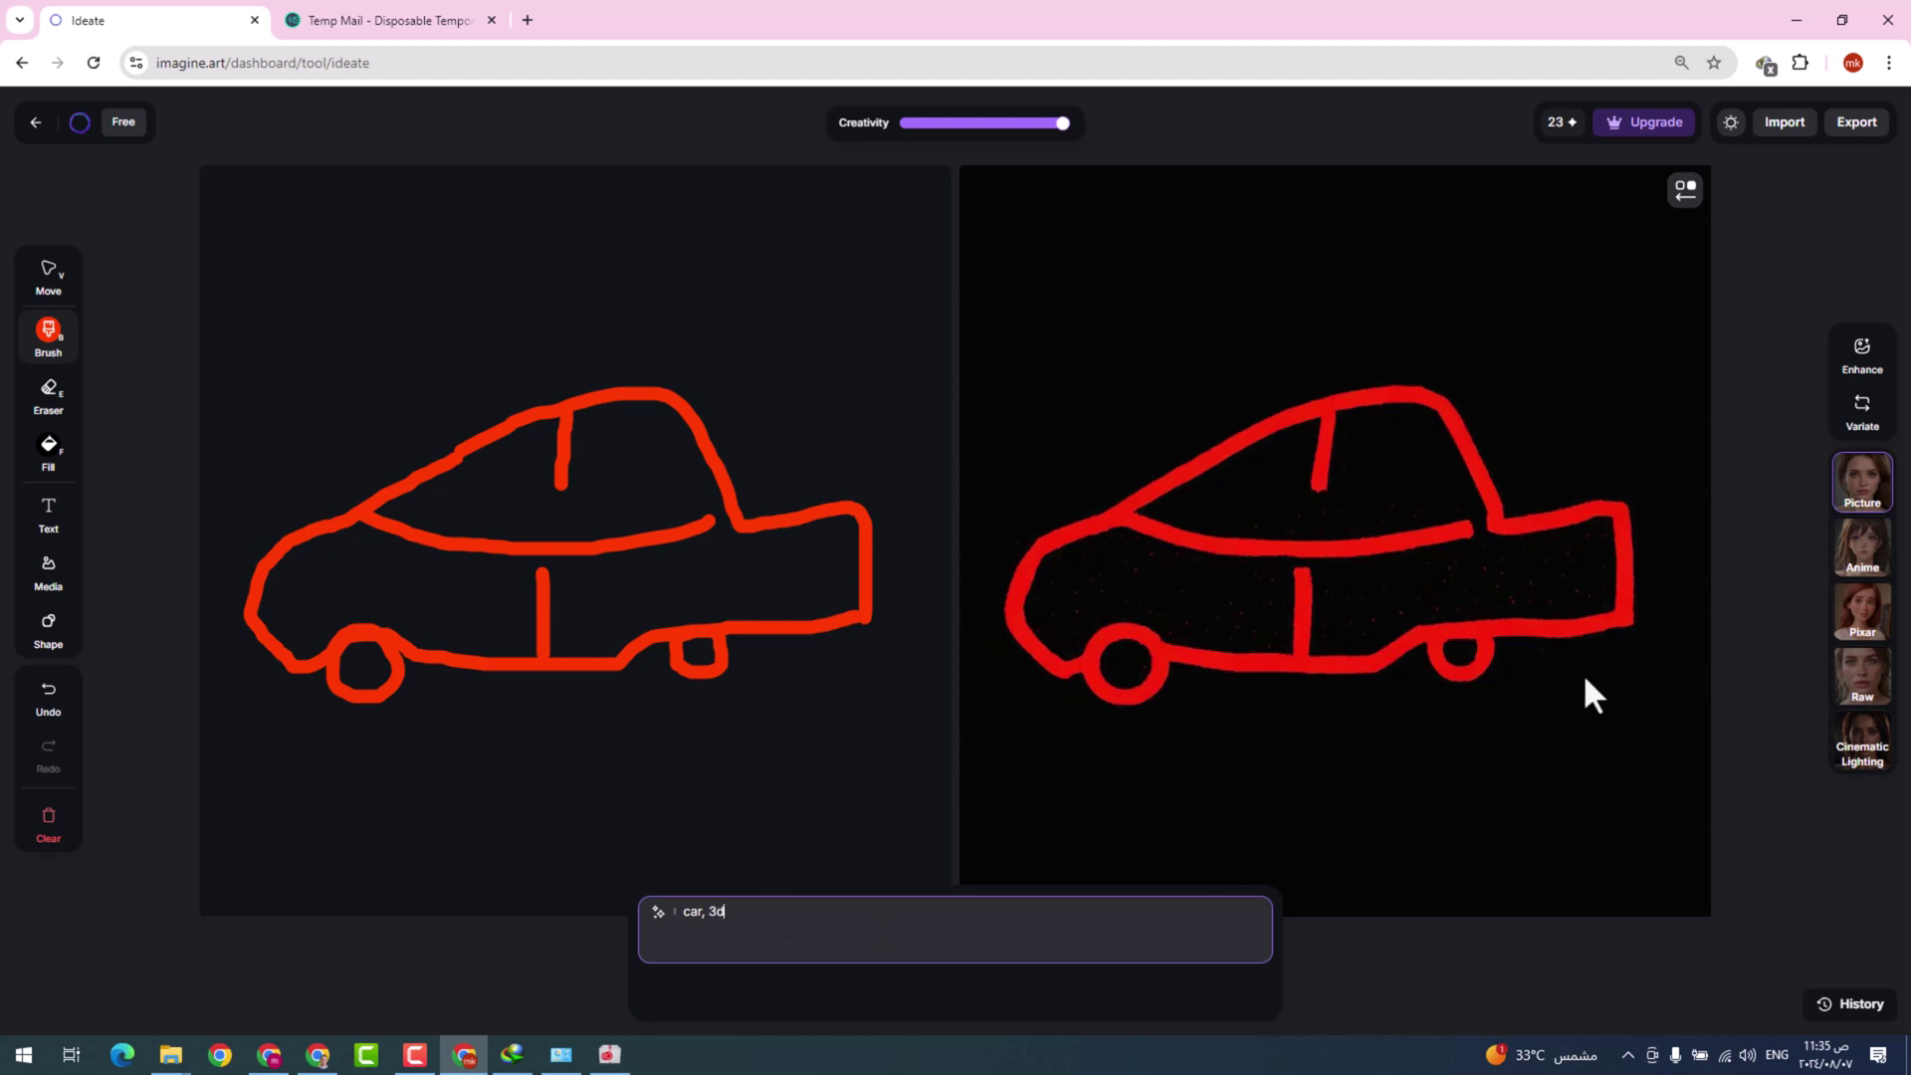
pyautogui.click(1876, 619)
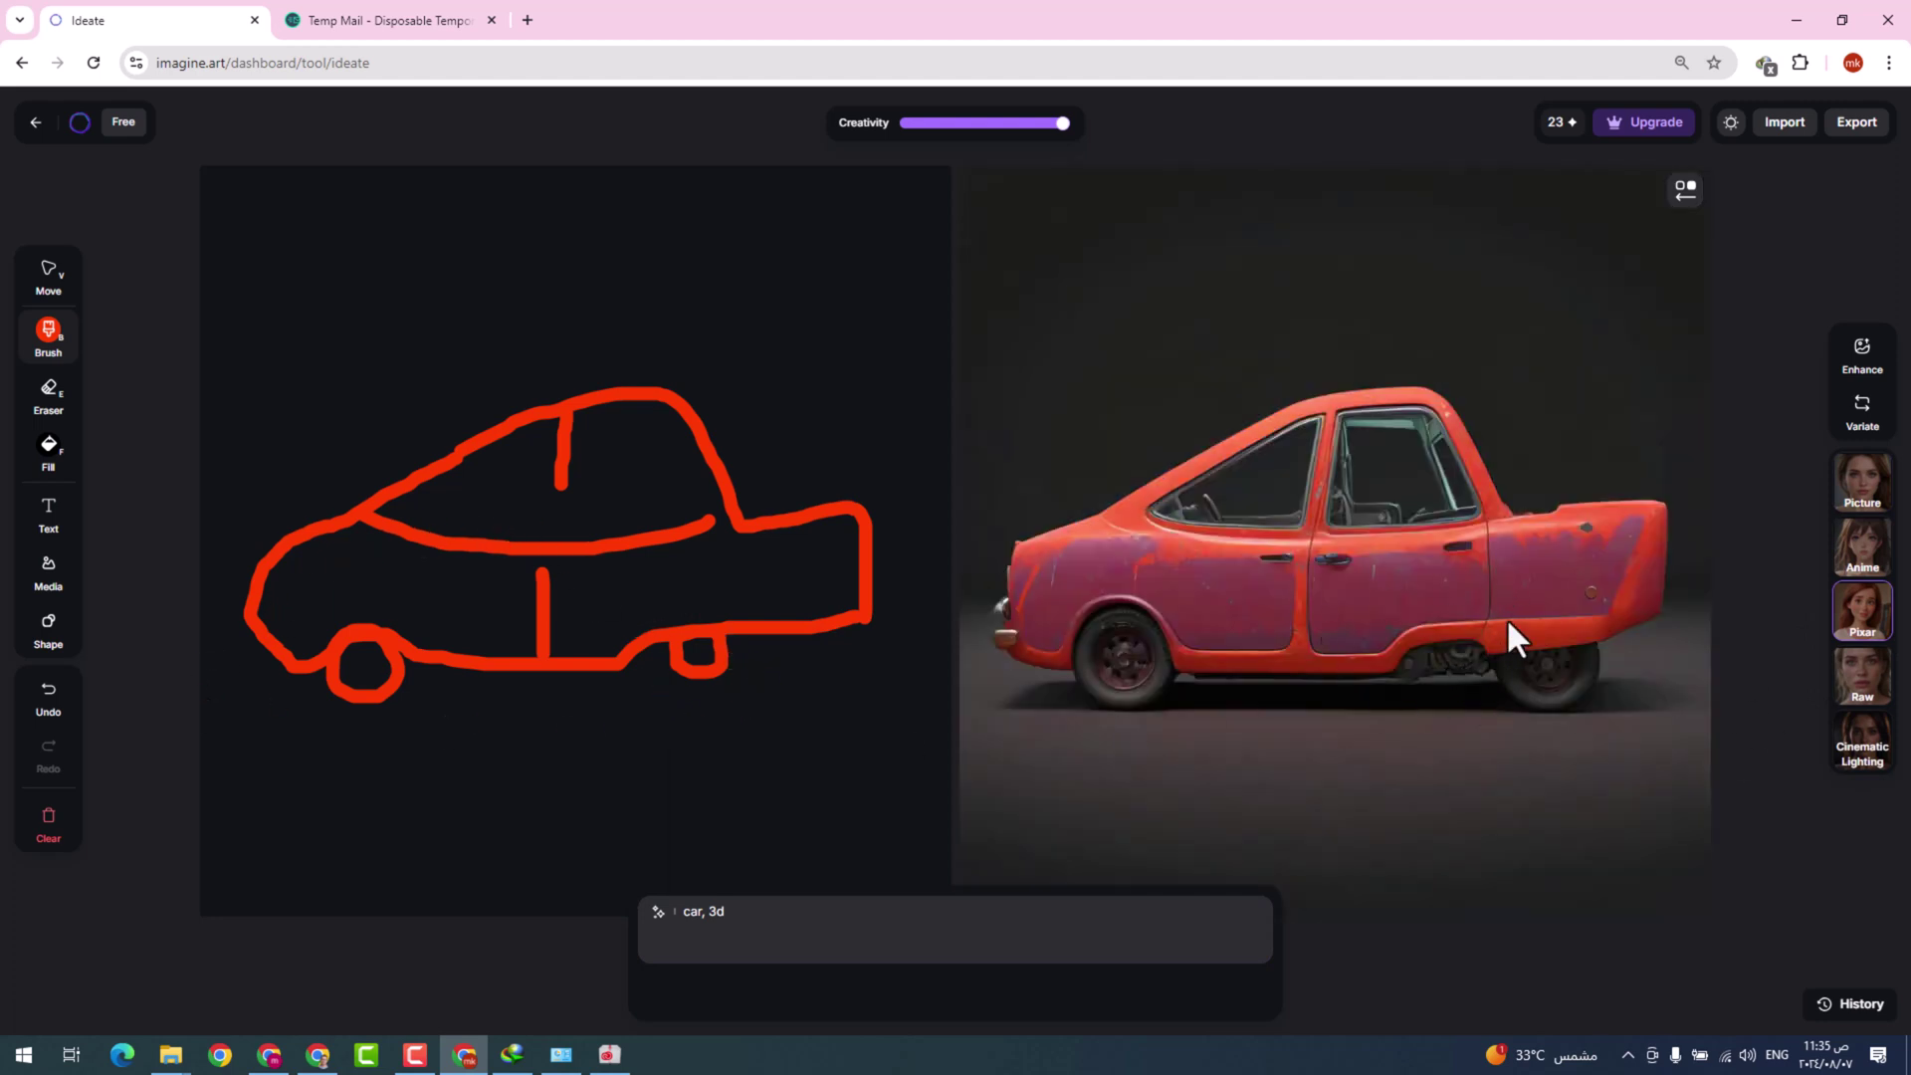
# - Erase the lower part of the window pillar line in the car sketch
pyautogui.click(48, 398)
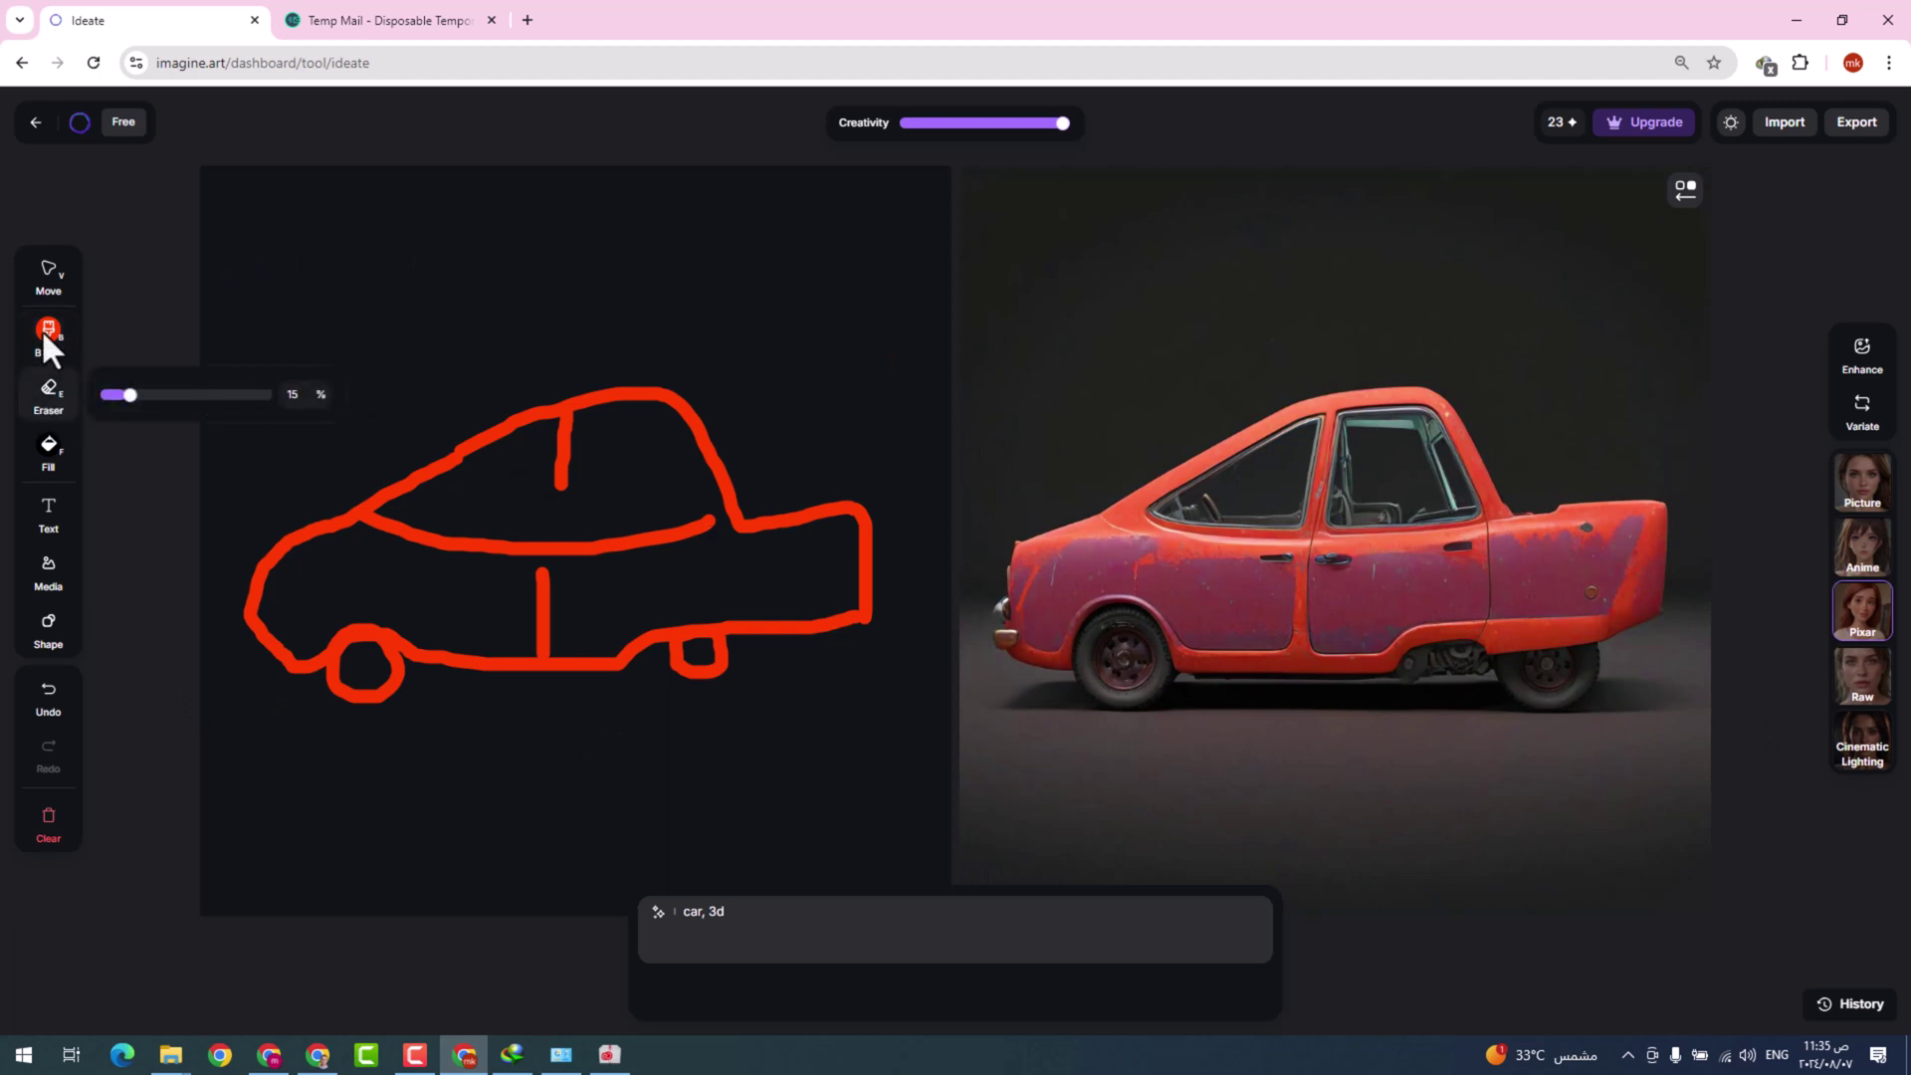
pyautogui.moveTo(564, 443); pyautogui.dragTo(562, 491)
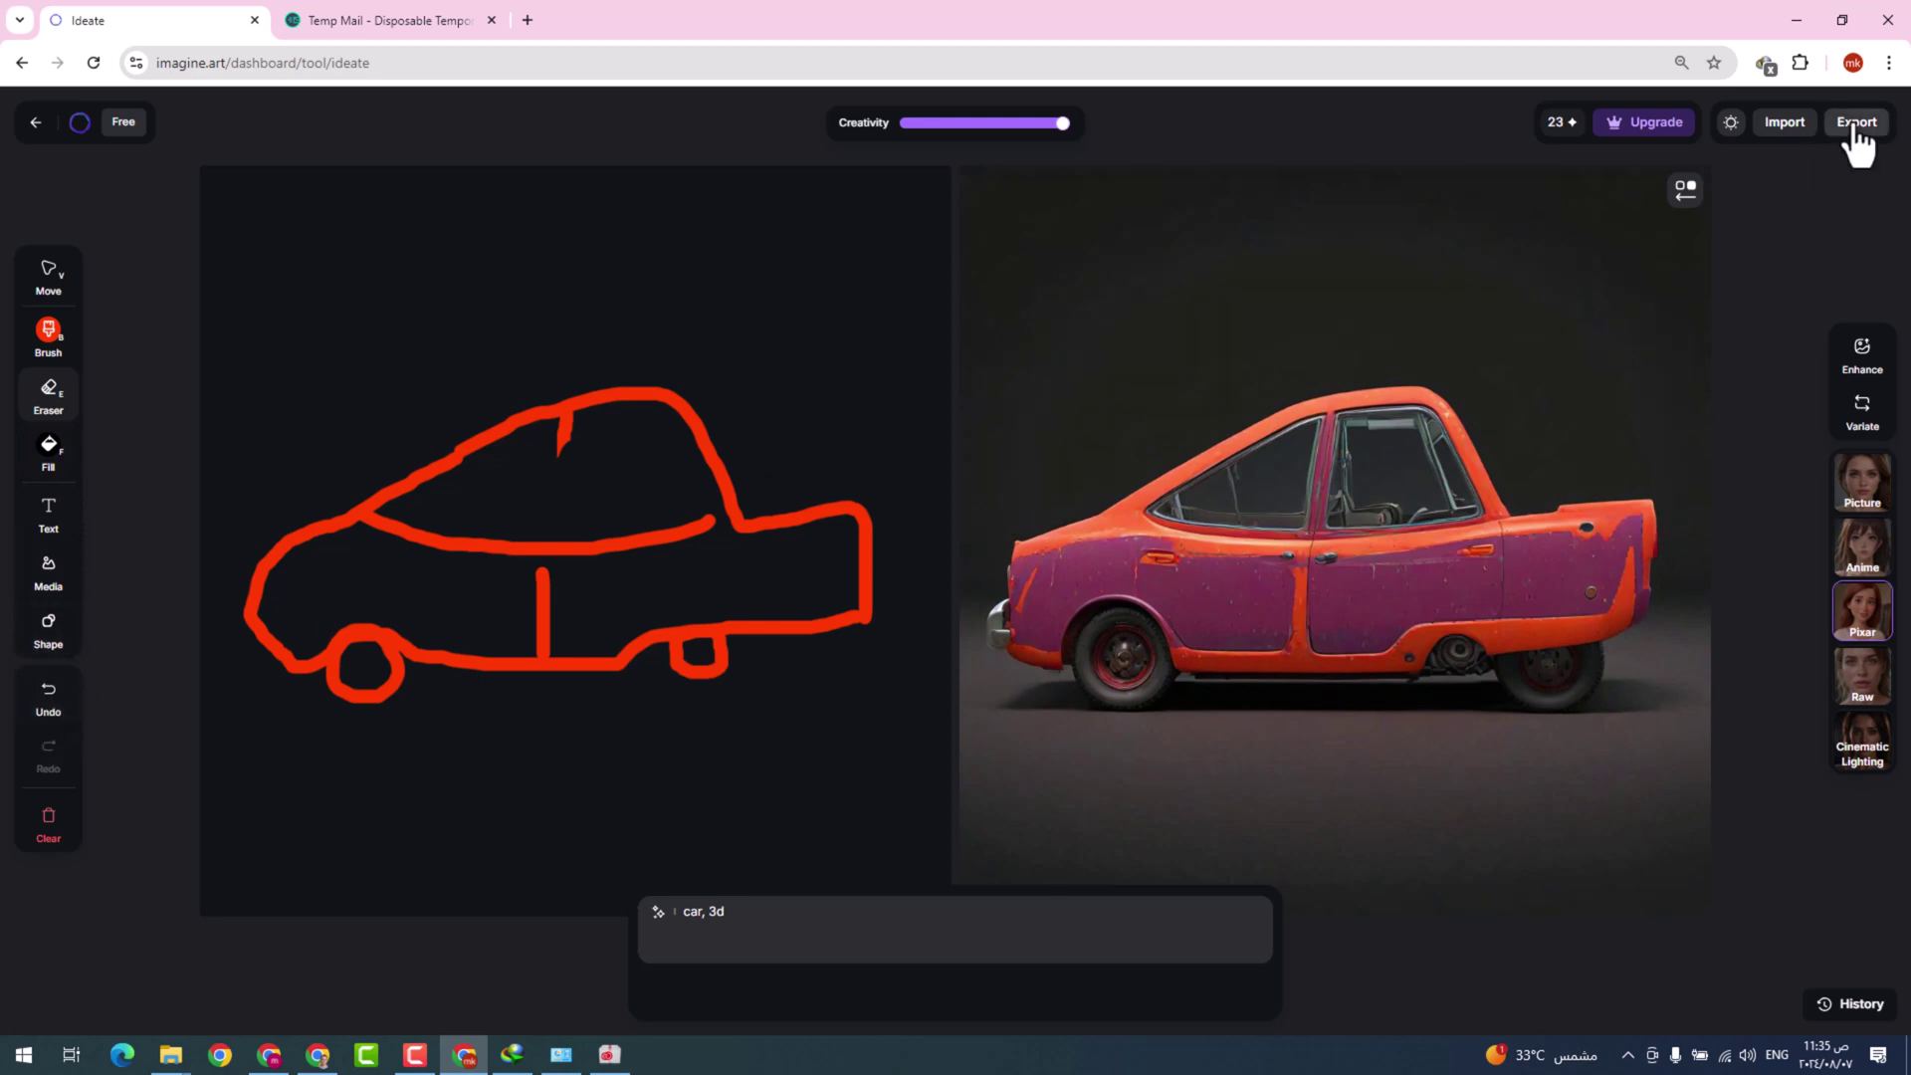
# - Leave Ideate, open the Image Remix tool and upload the second portrait photo named 2 with the orange background
pyautogui.click(44, 132)
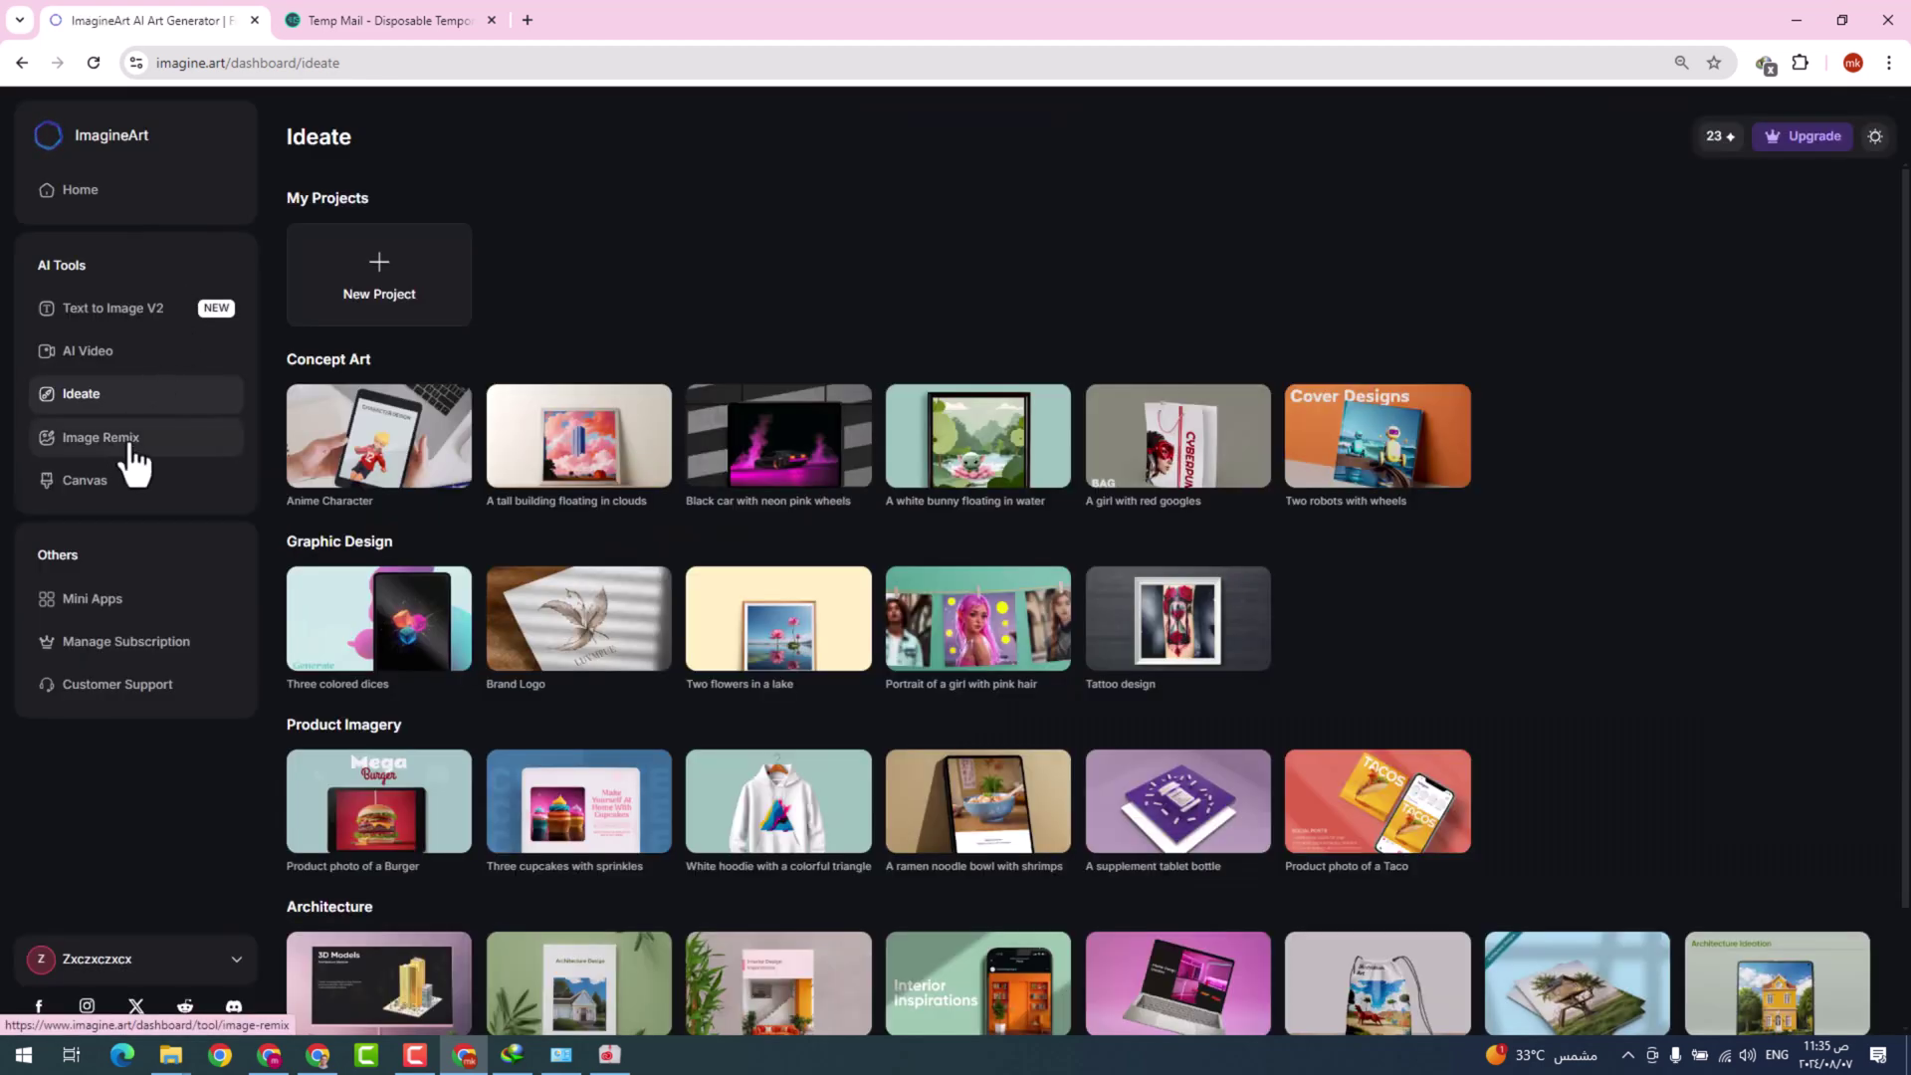
pyautogui.click(99, 438)
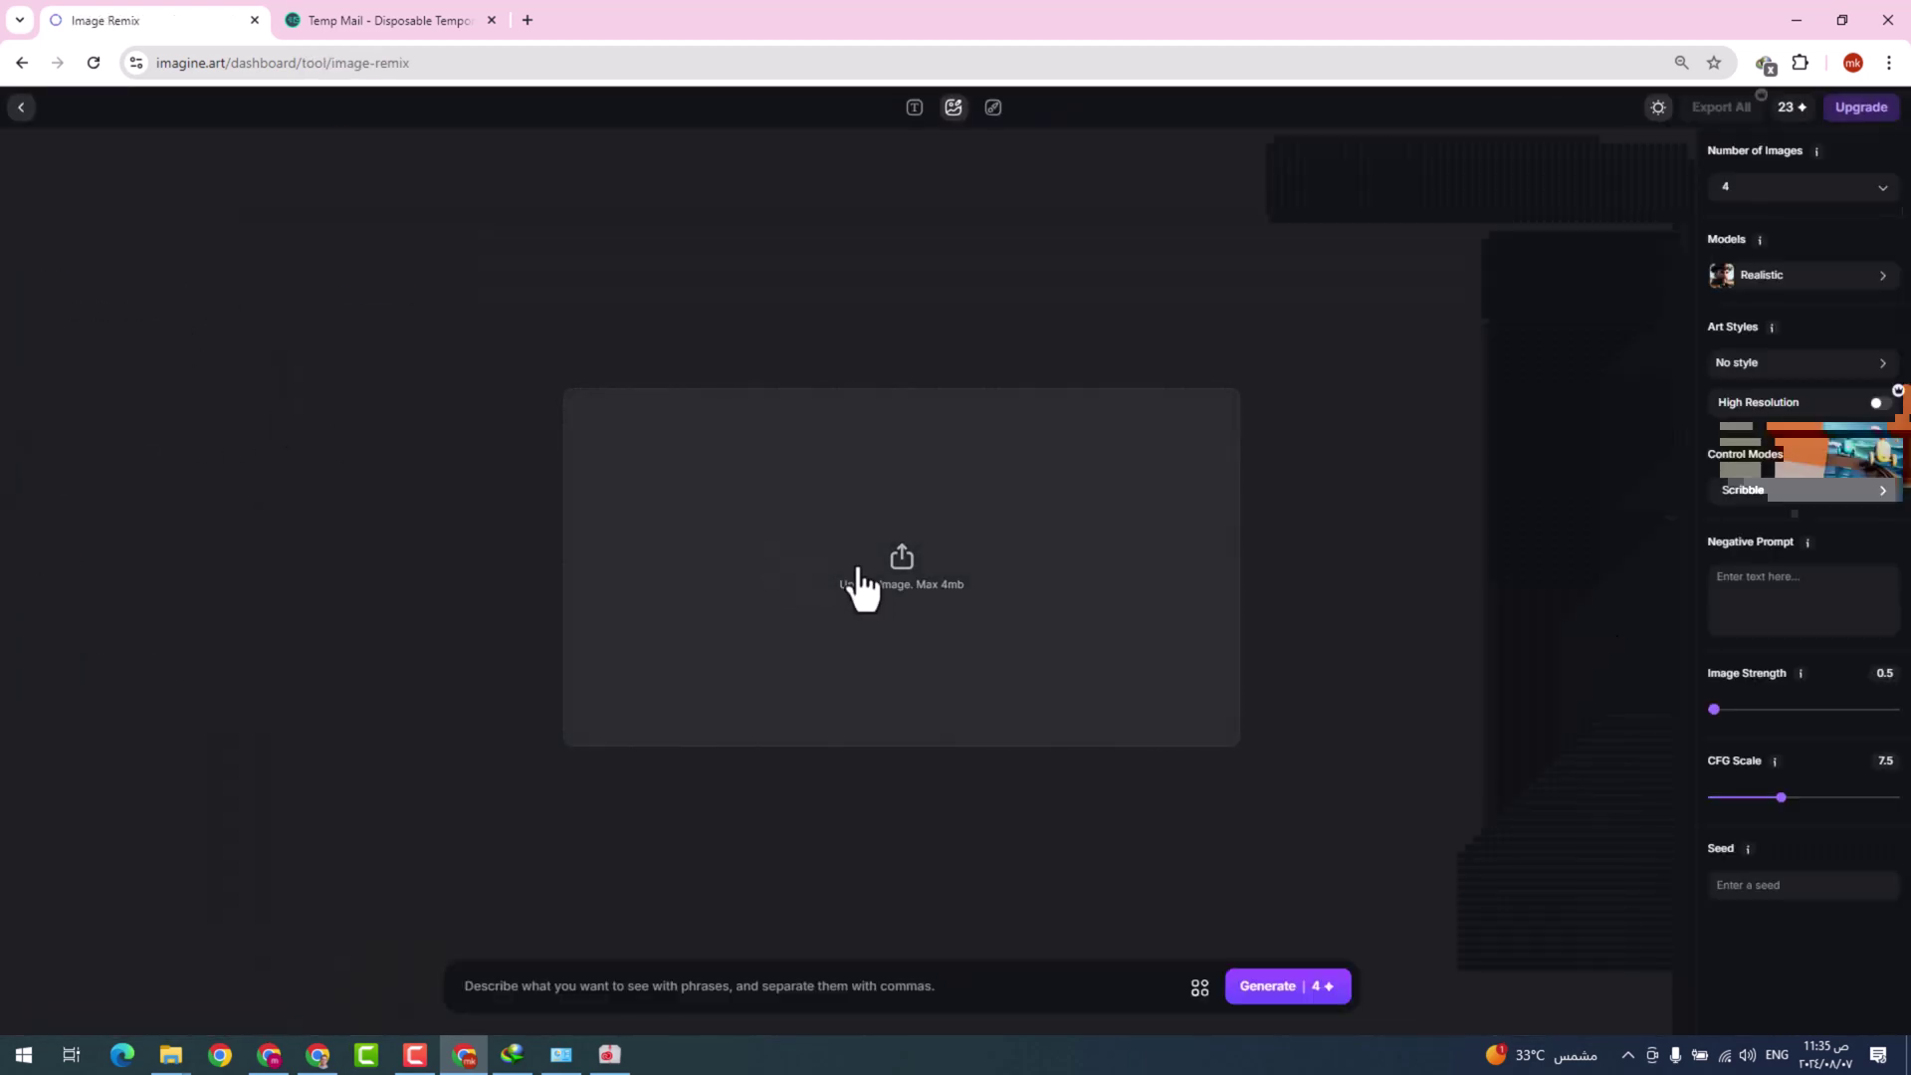
pyautogui.click(906, 600)
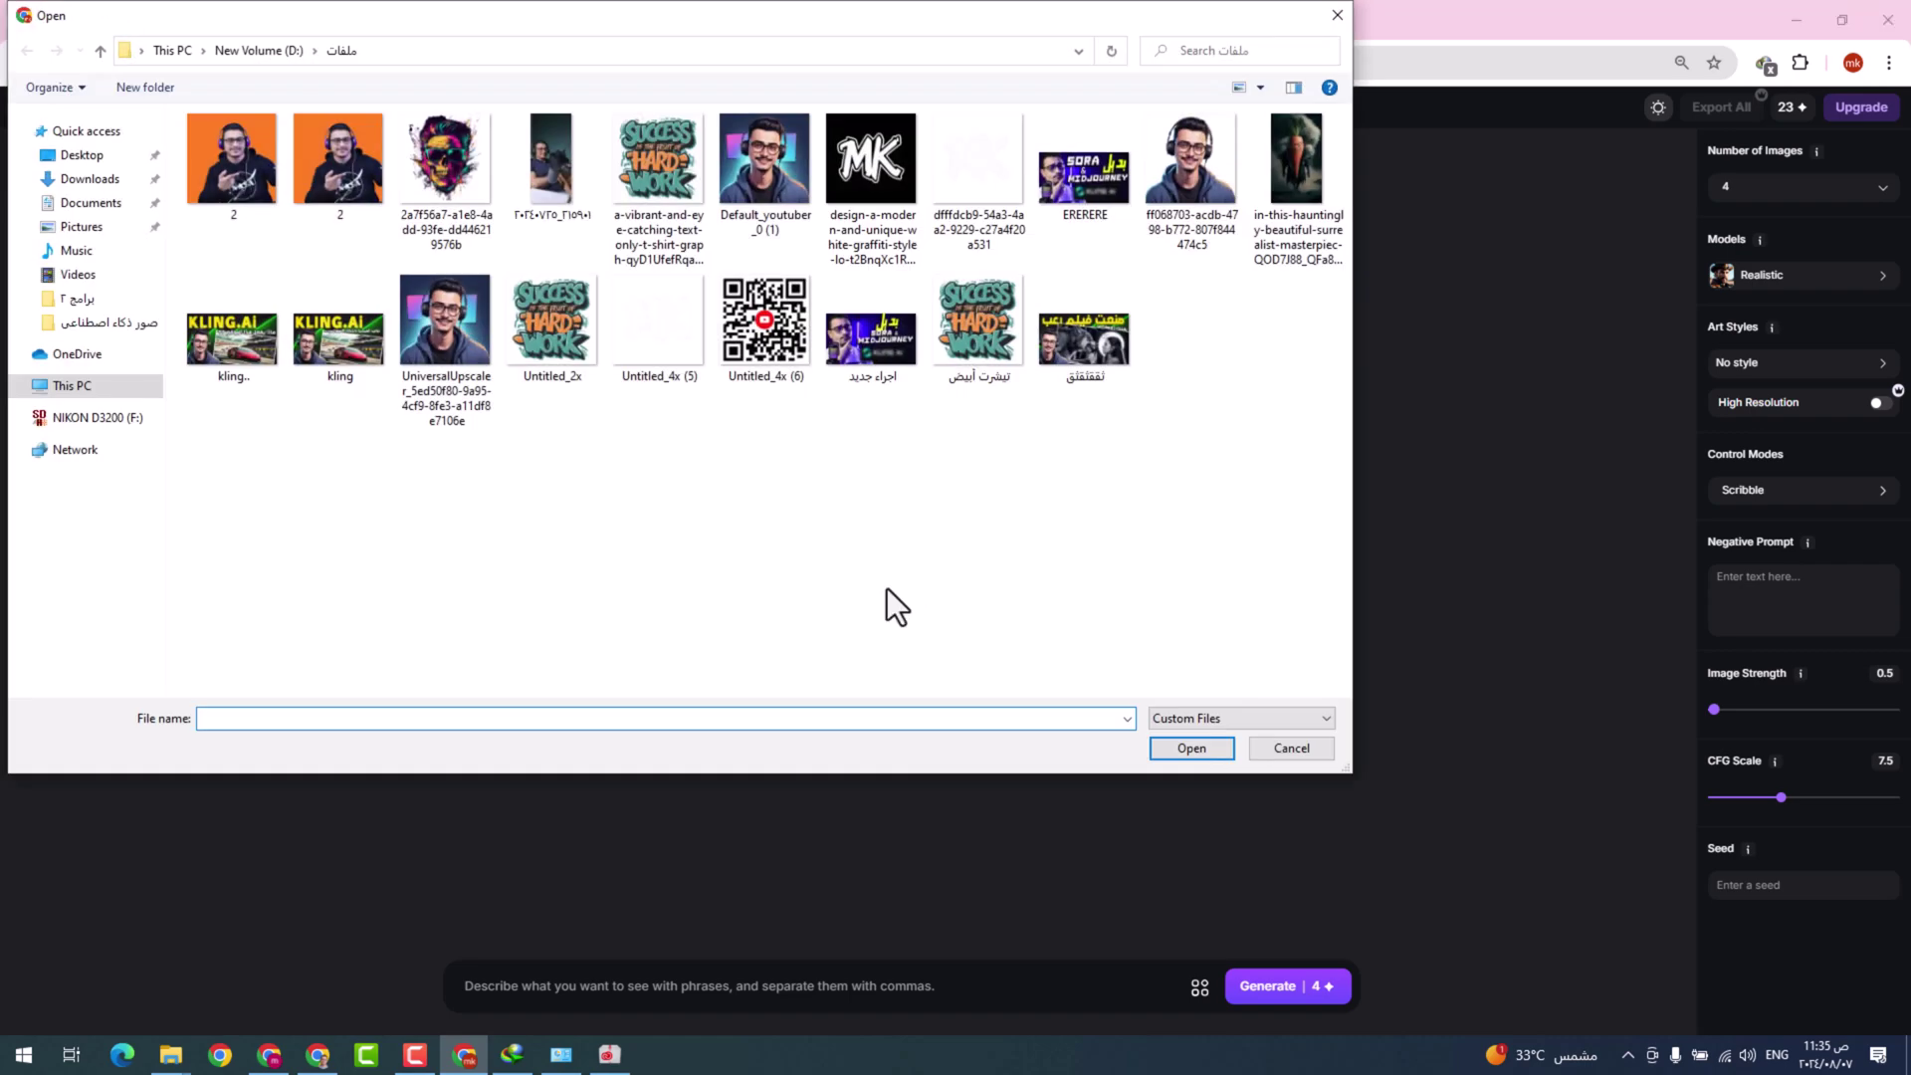
pyautogui.click(323, 189)
pyautogui.click(1202, 752)
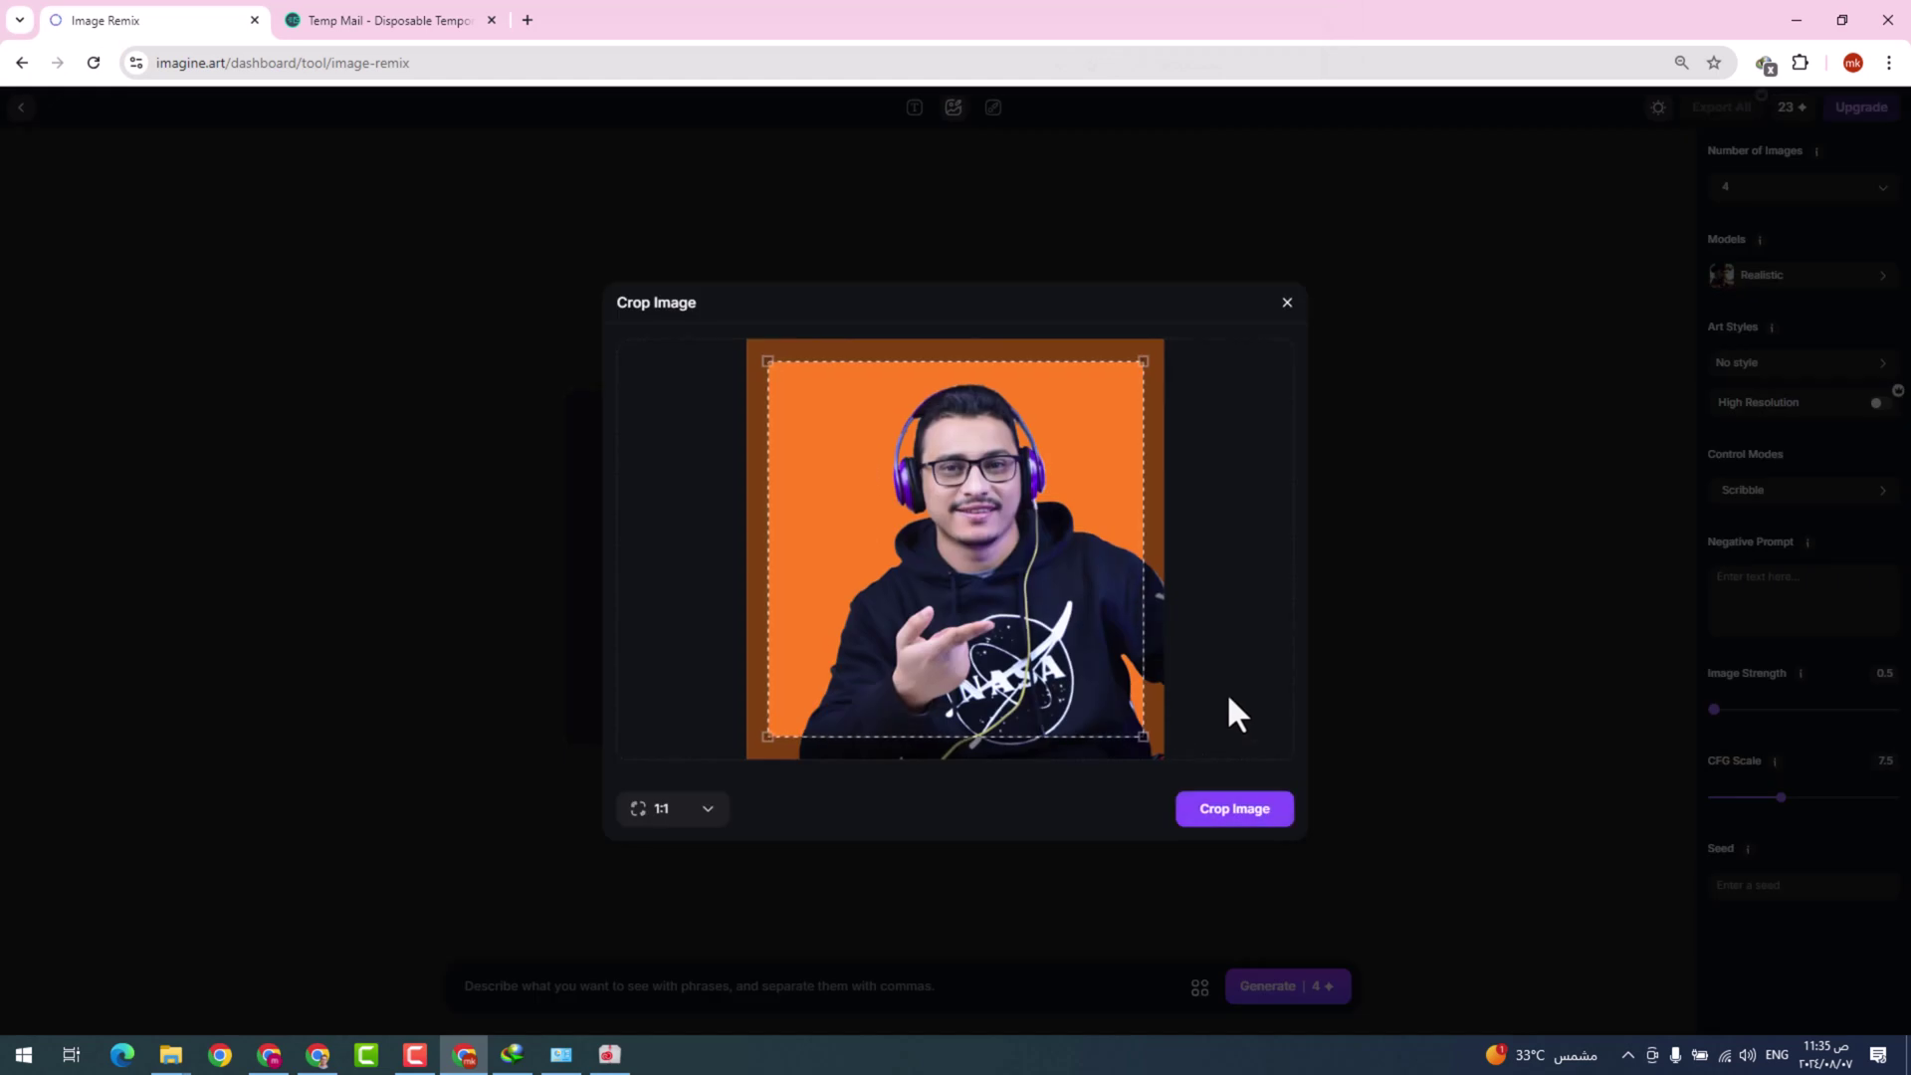
# - Extend the 1:1 crop frame to cover the whole portrait photo and apply the crop
pyautogui.moveTo(1145, 736); pyautogui.dragTo(1190, 780)
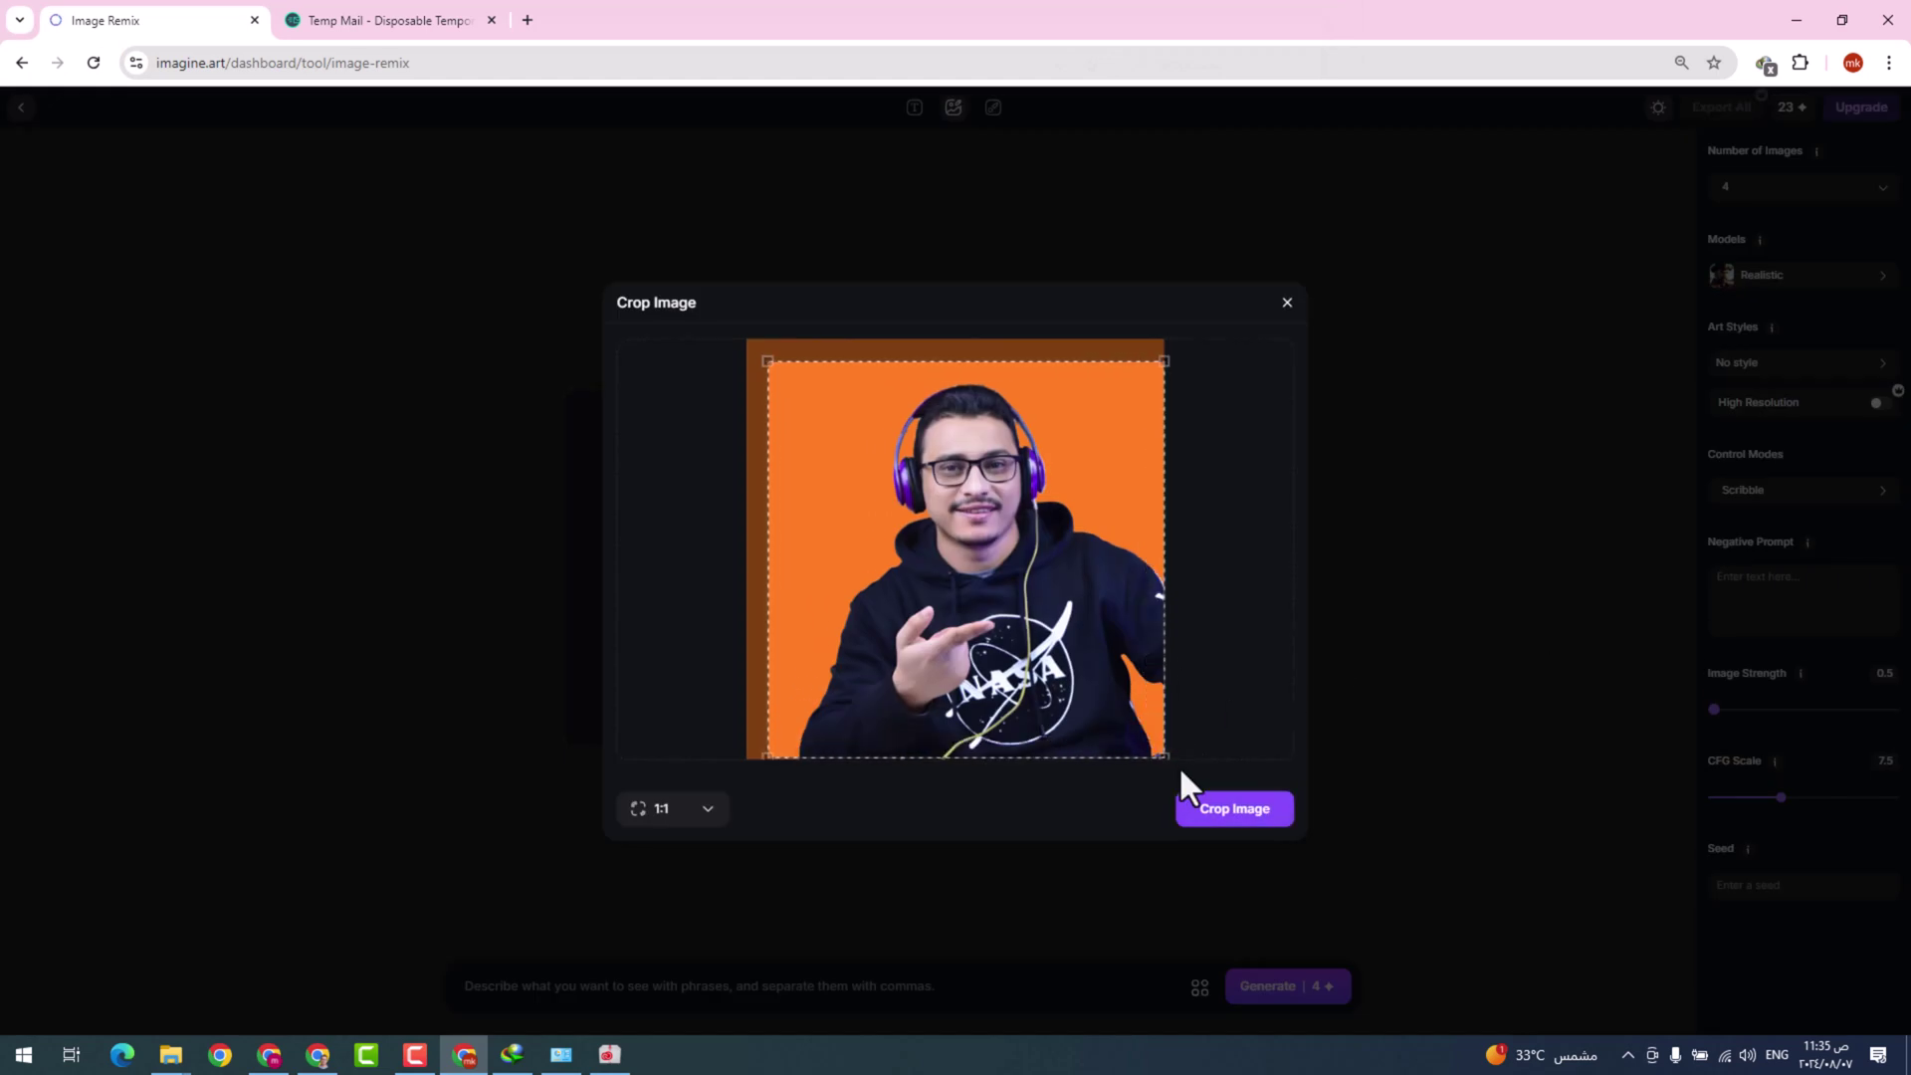
pyautogui.moveTo(767, 363); pyautogui.dragTo(700, 317)
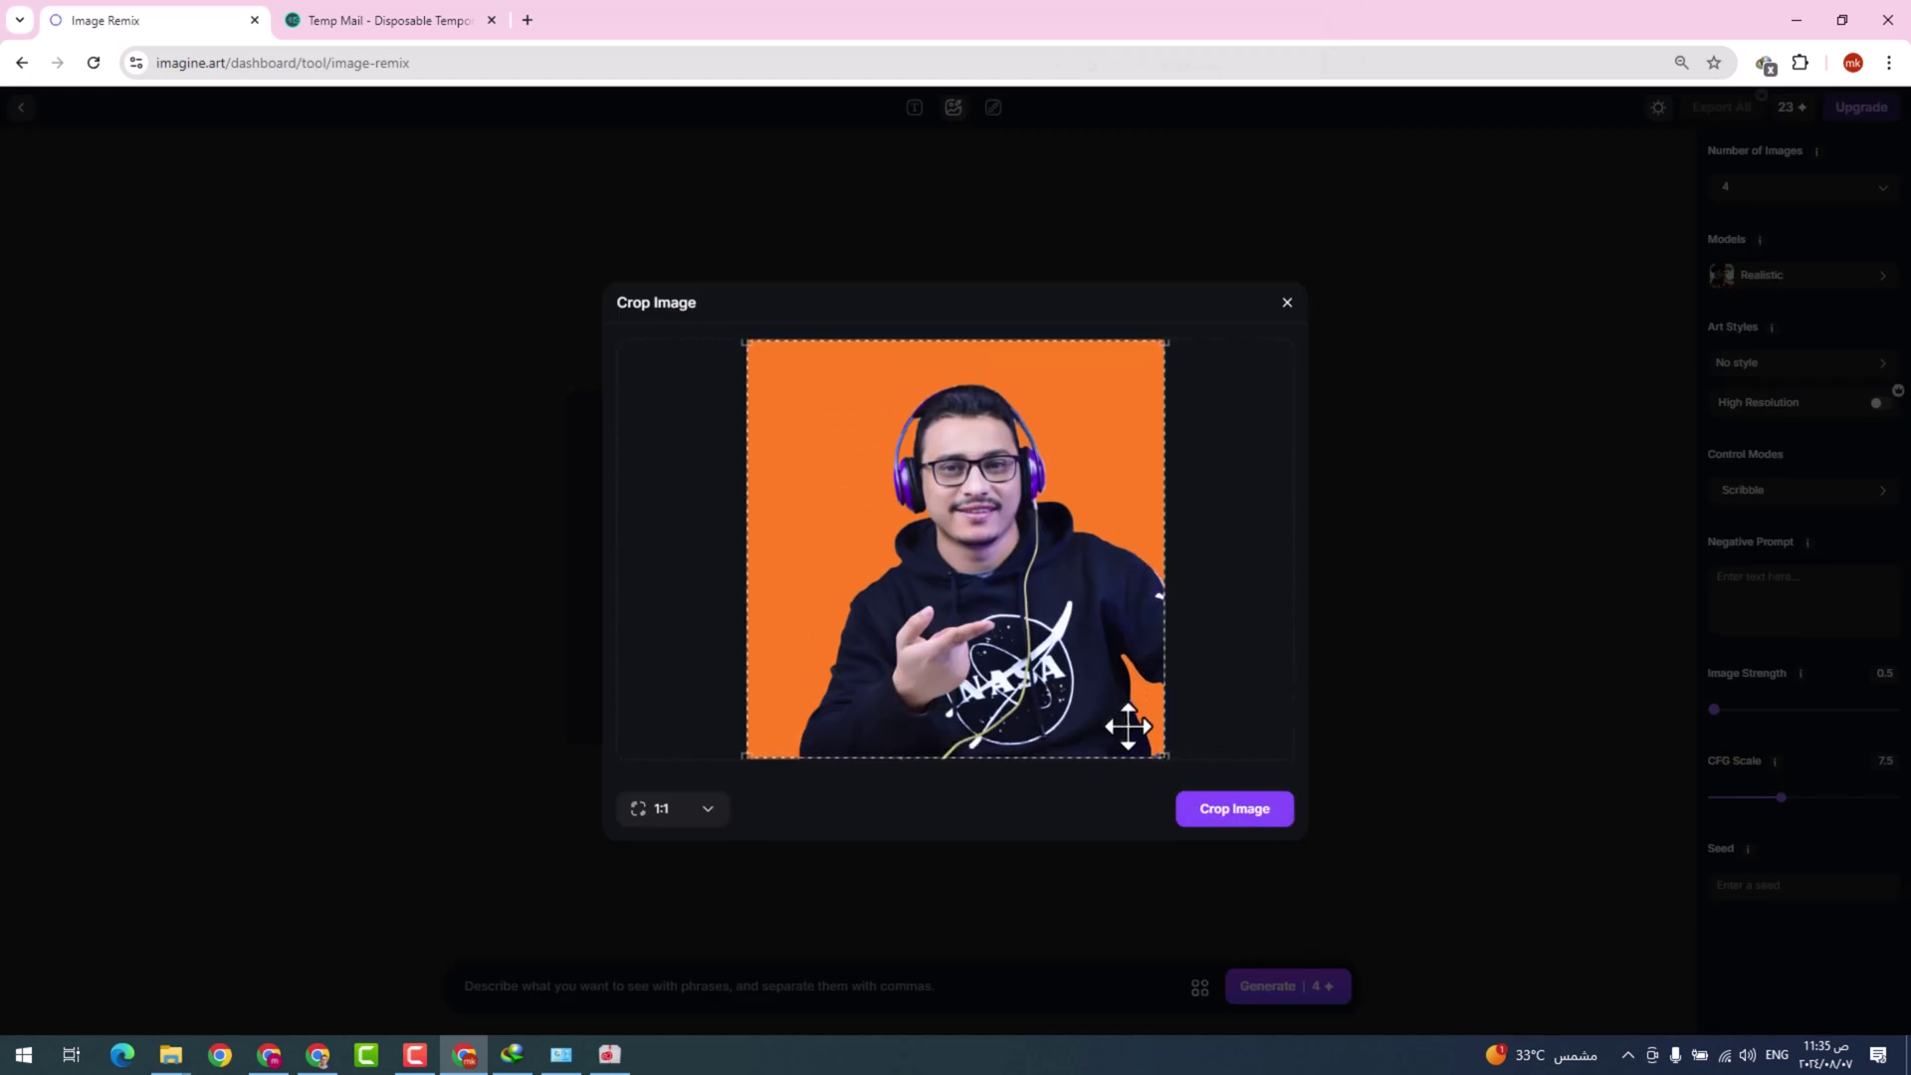
pyautogui.click(1244, 809)
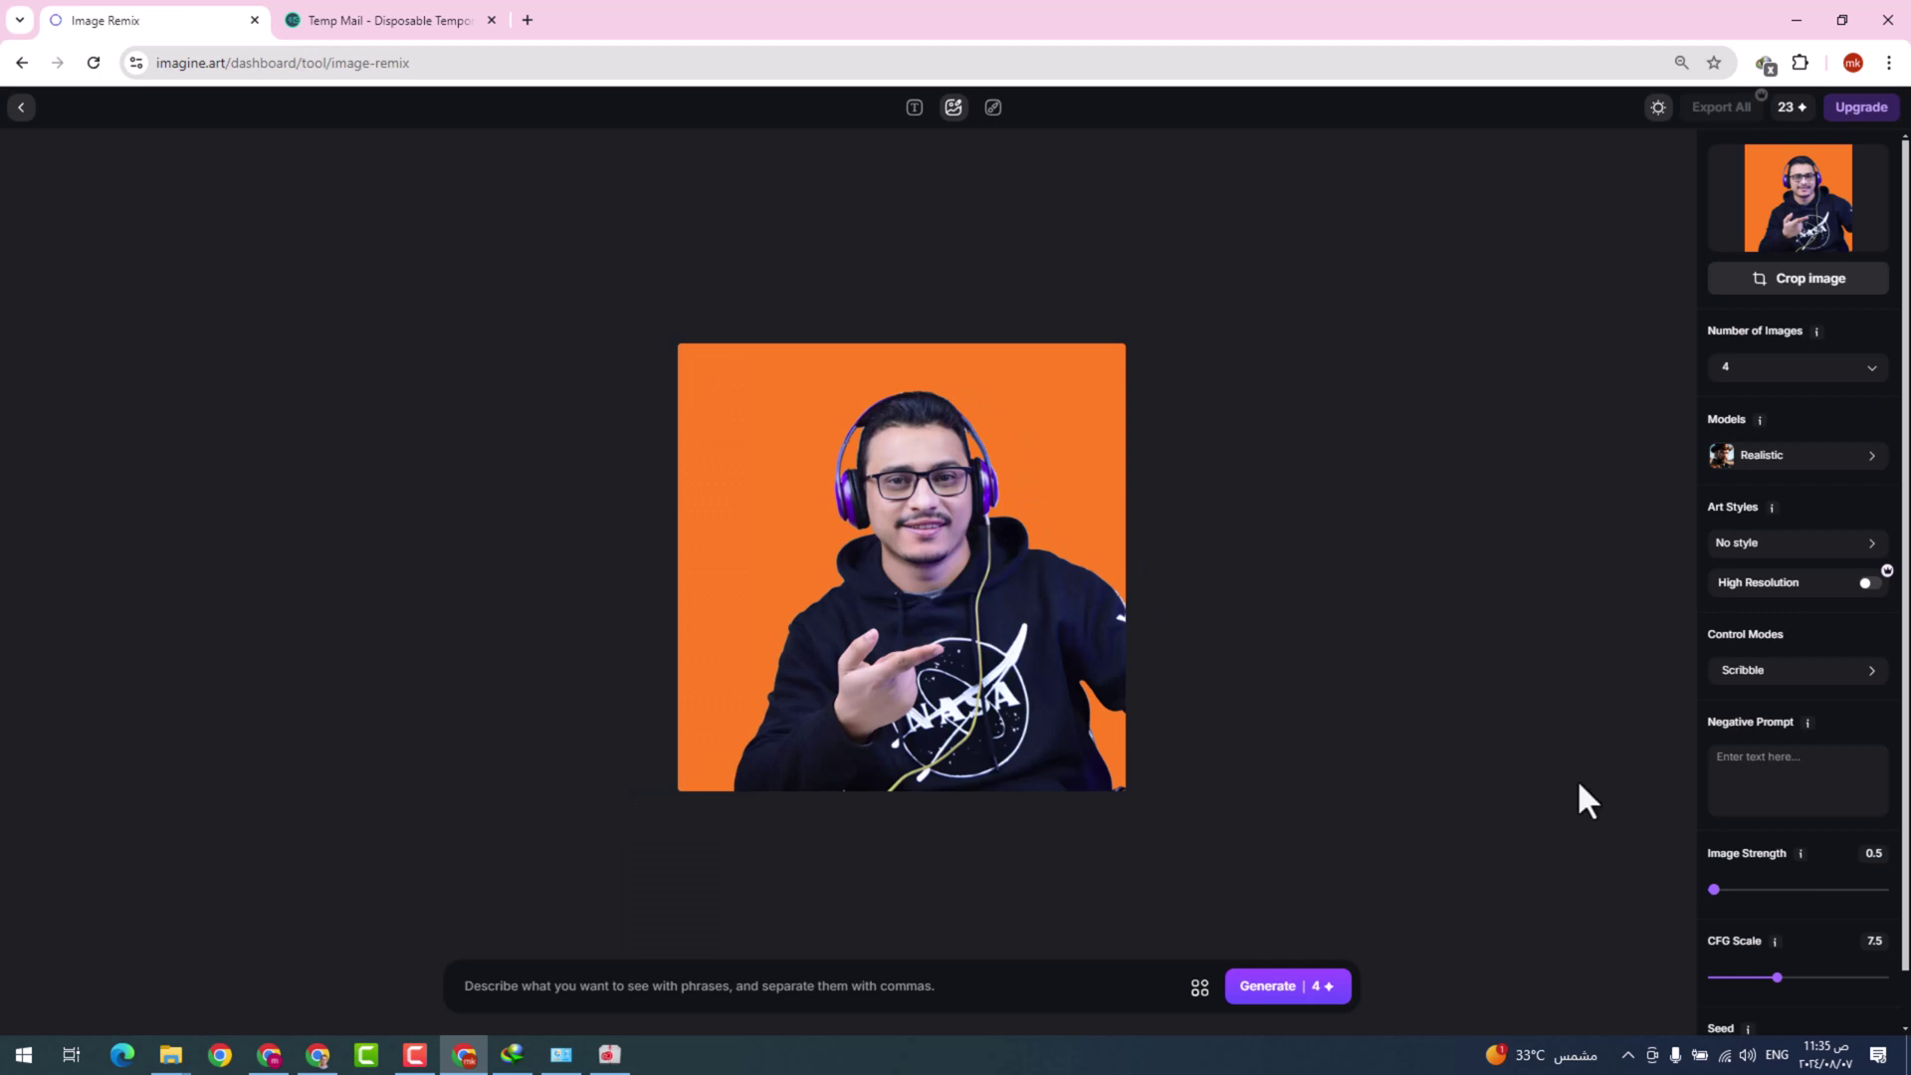
# - Configure the remix for 1 image with the Anime model and the Sticker art style
pyautogui.click(1841, 370)
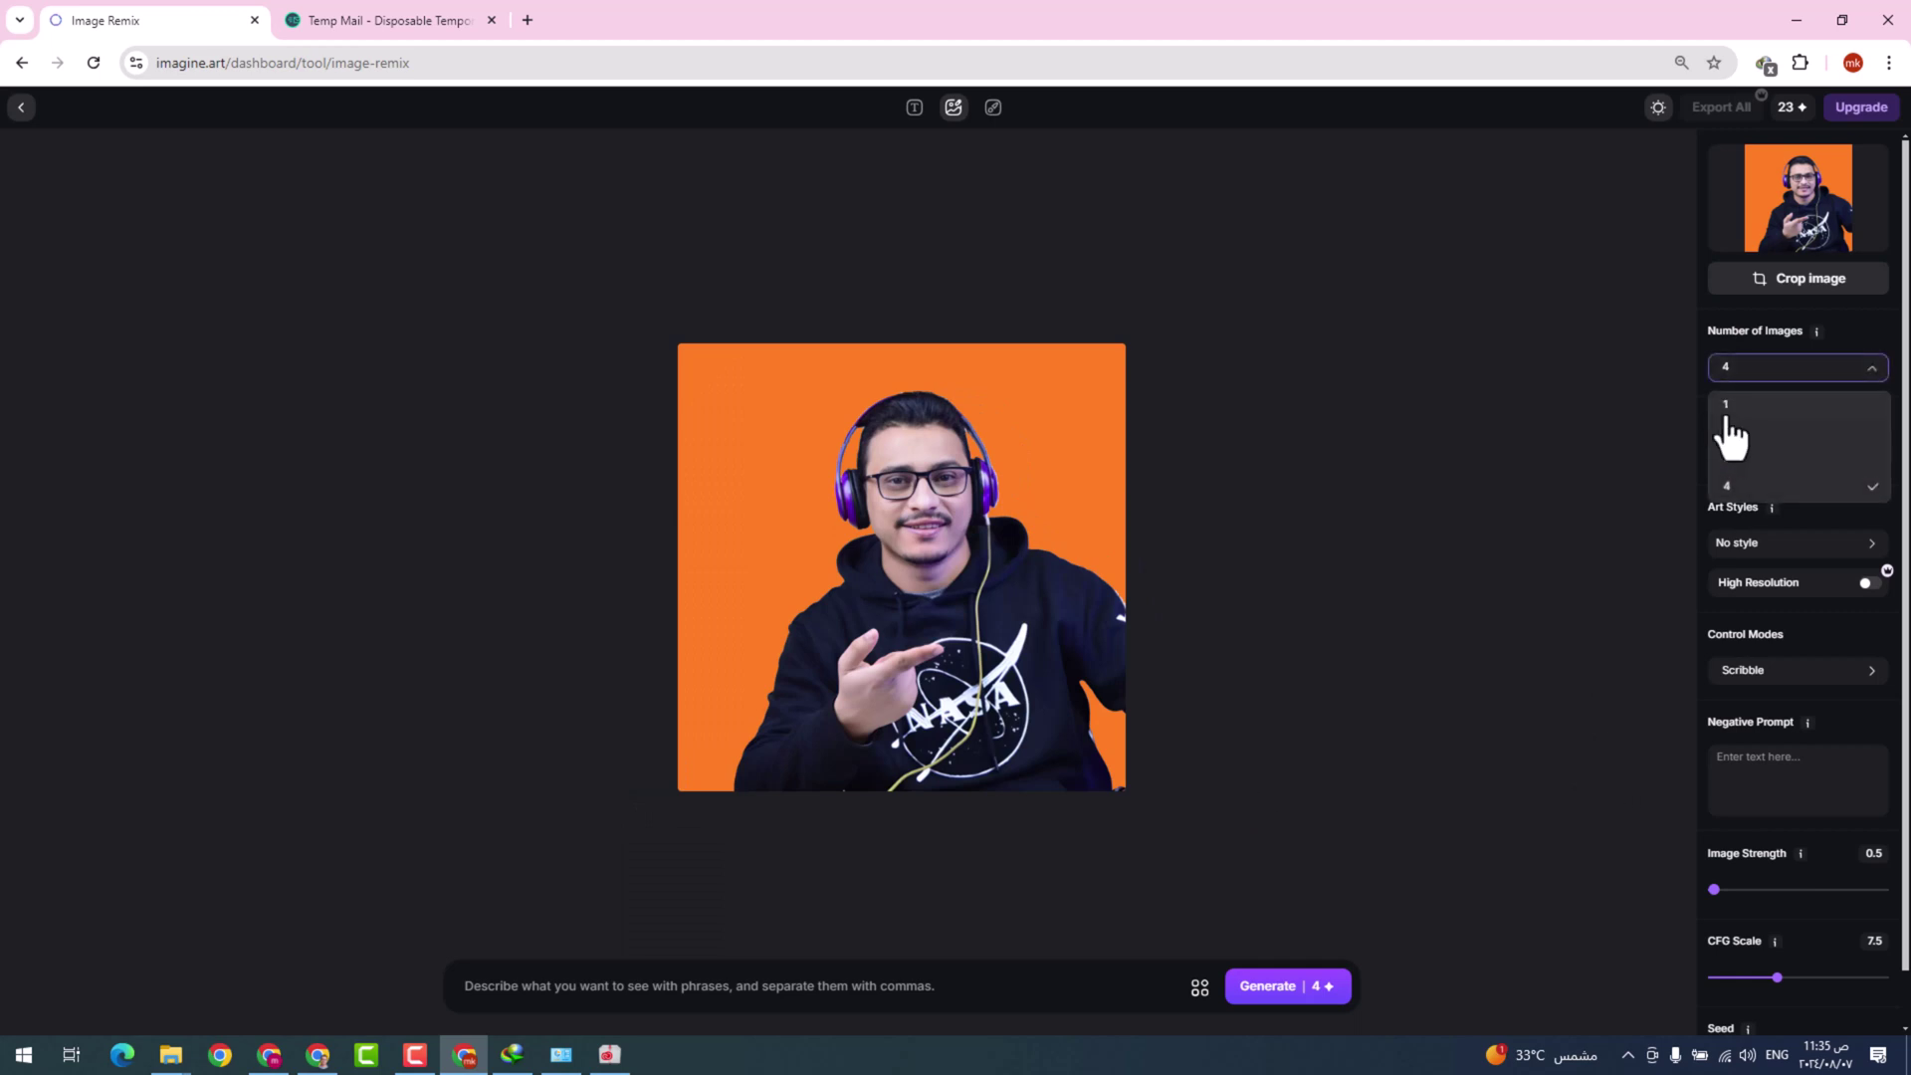
pyautogui.click(1724, 401)
pyautogui.click(1824, 458)
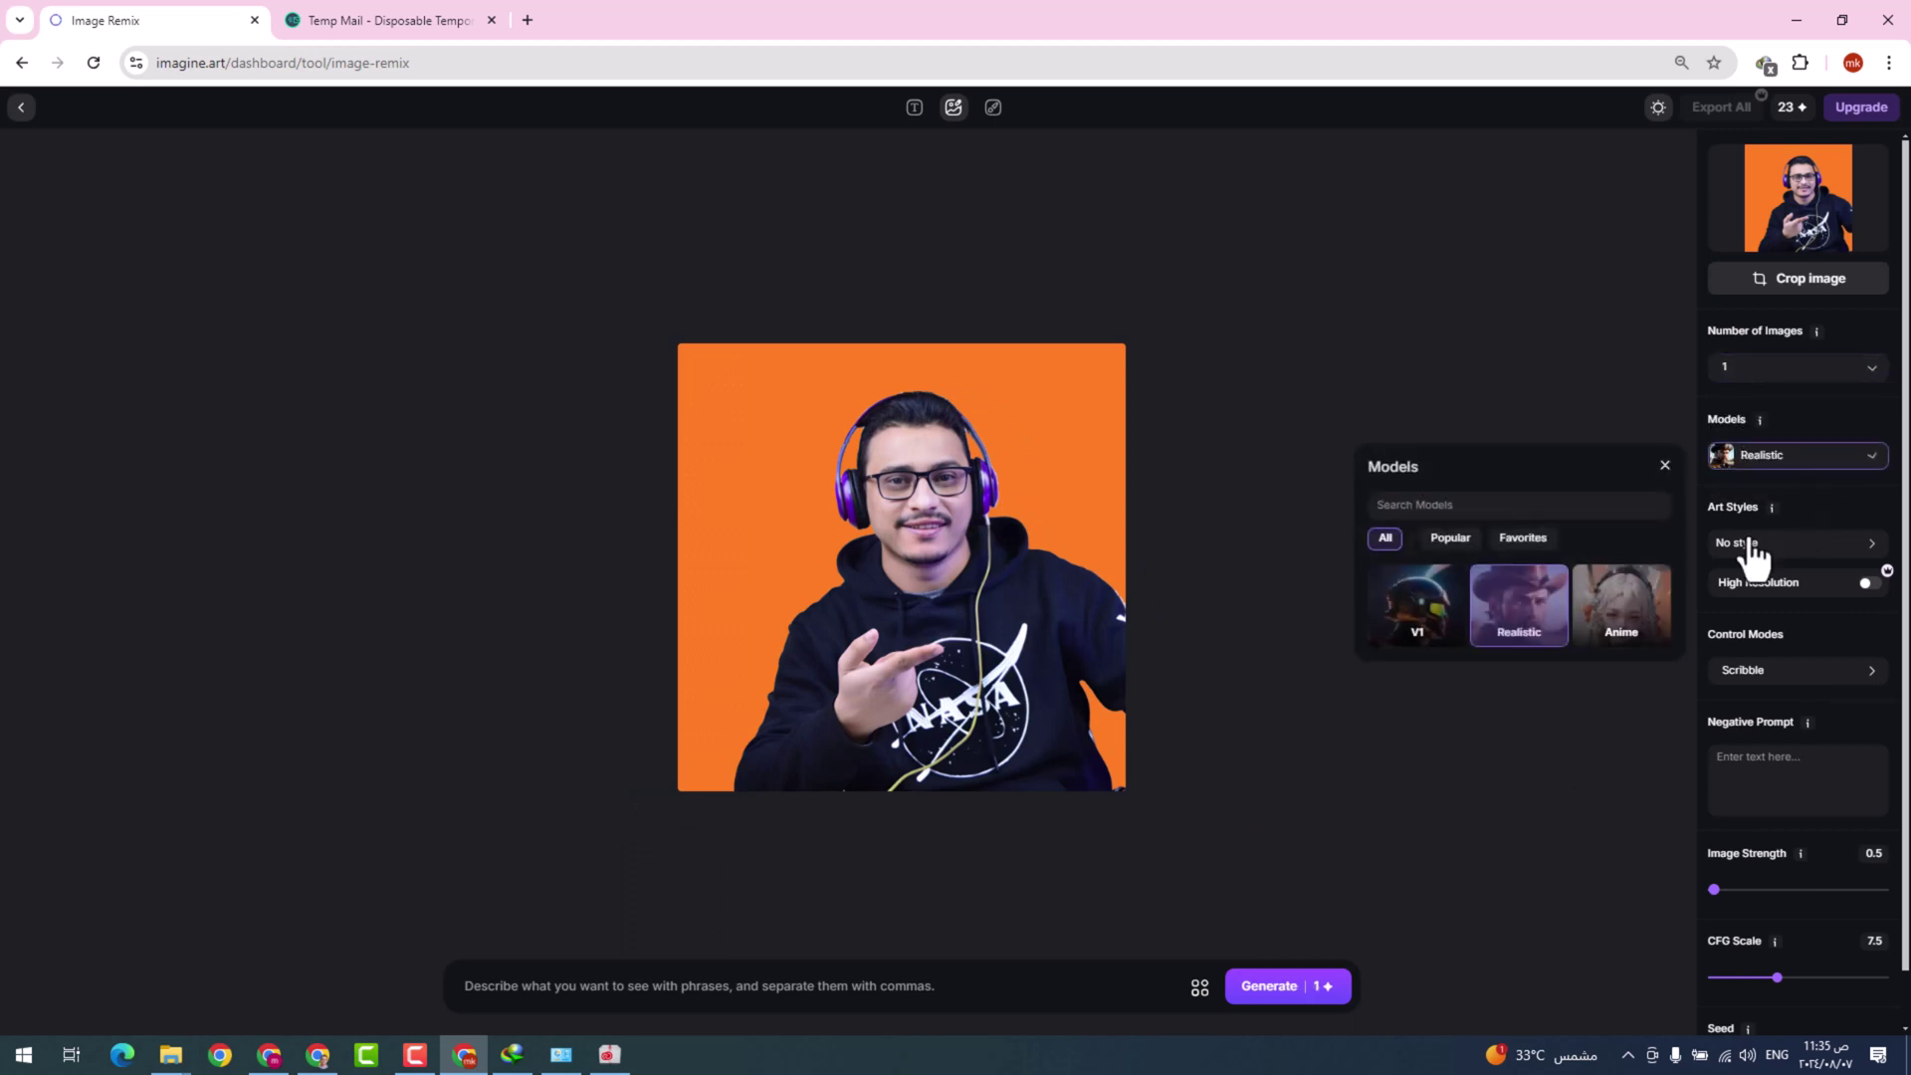
pyautogui.click(1636, 618)
pyautogui.click(1879, 549)
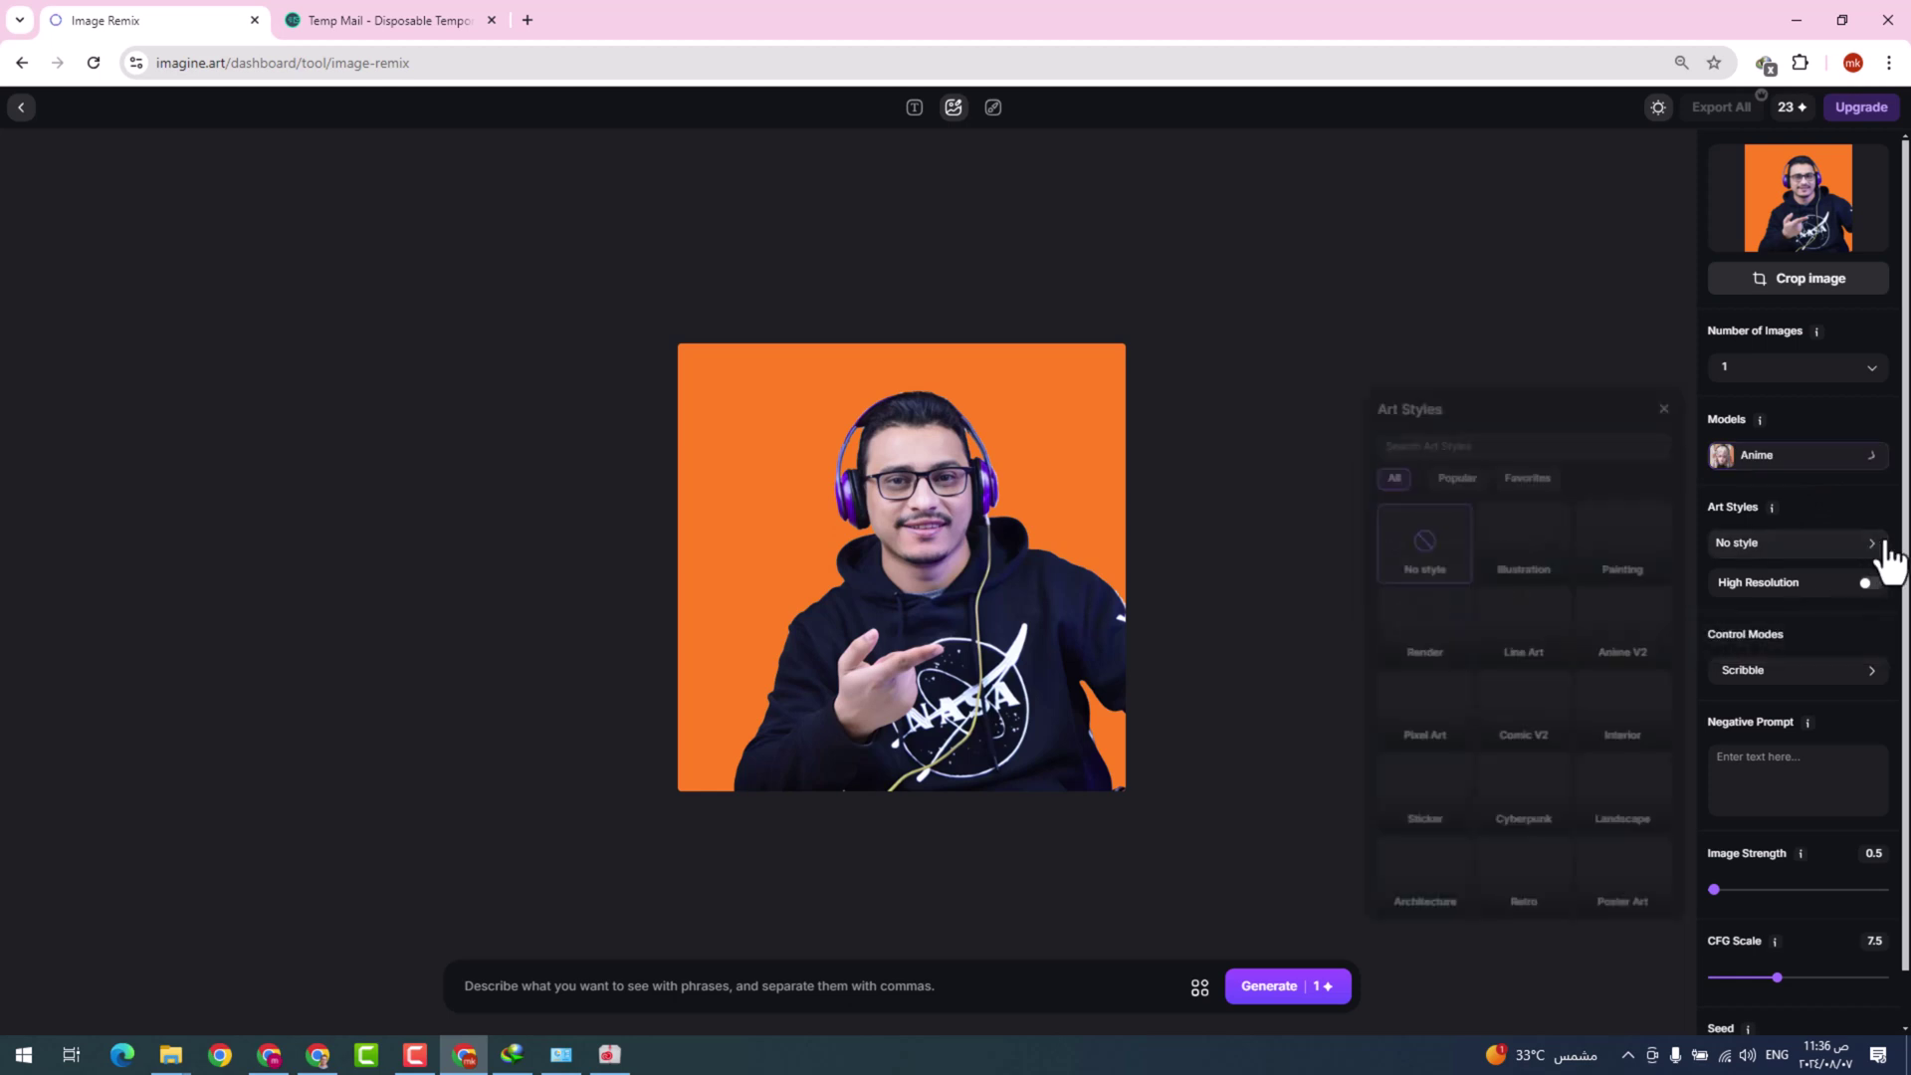
pyautogui.scroll(-1, 1587, 701)
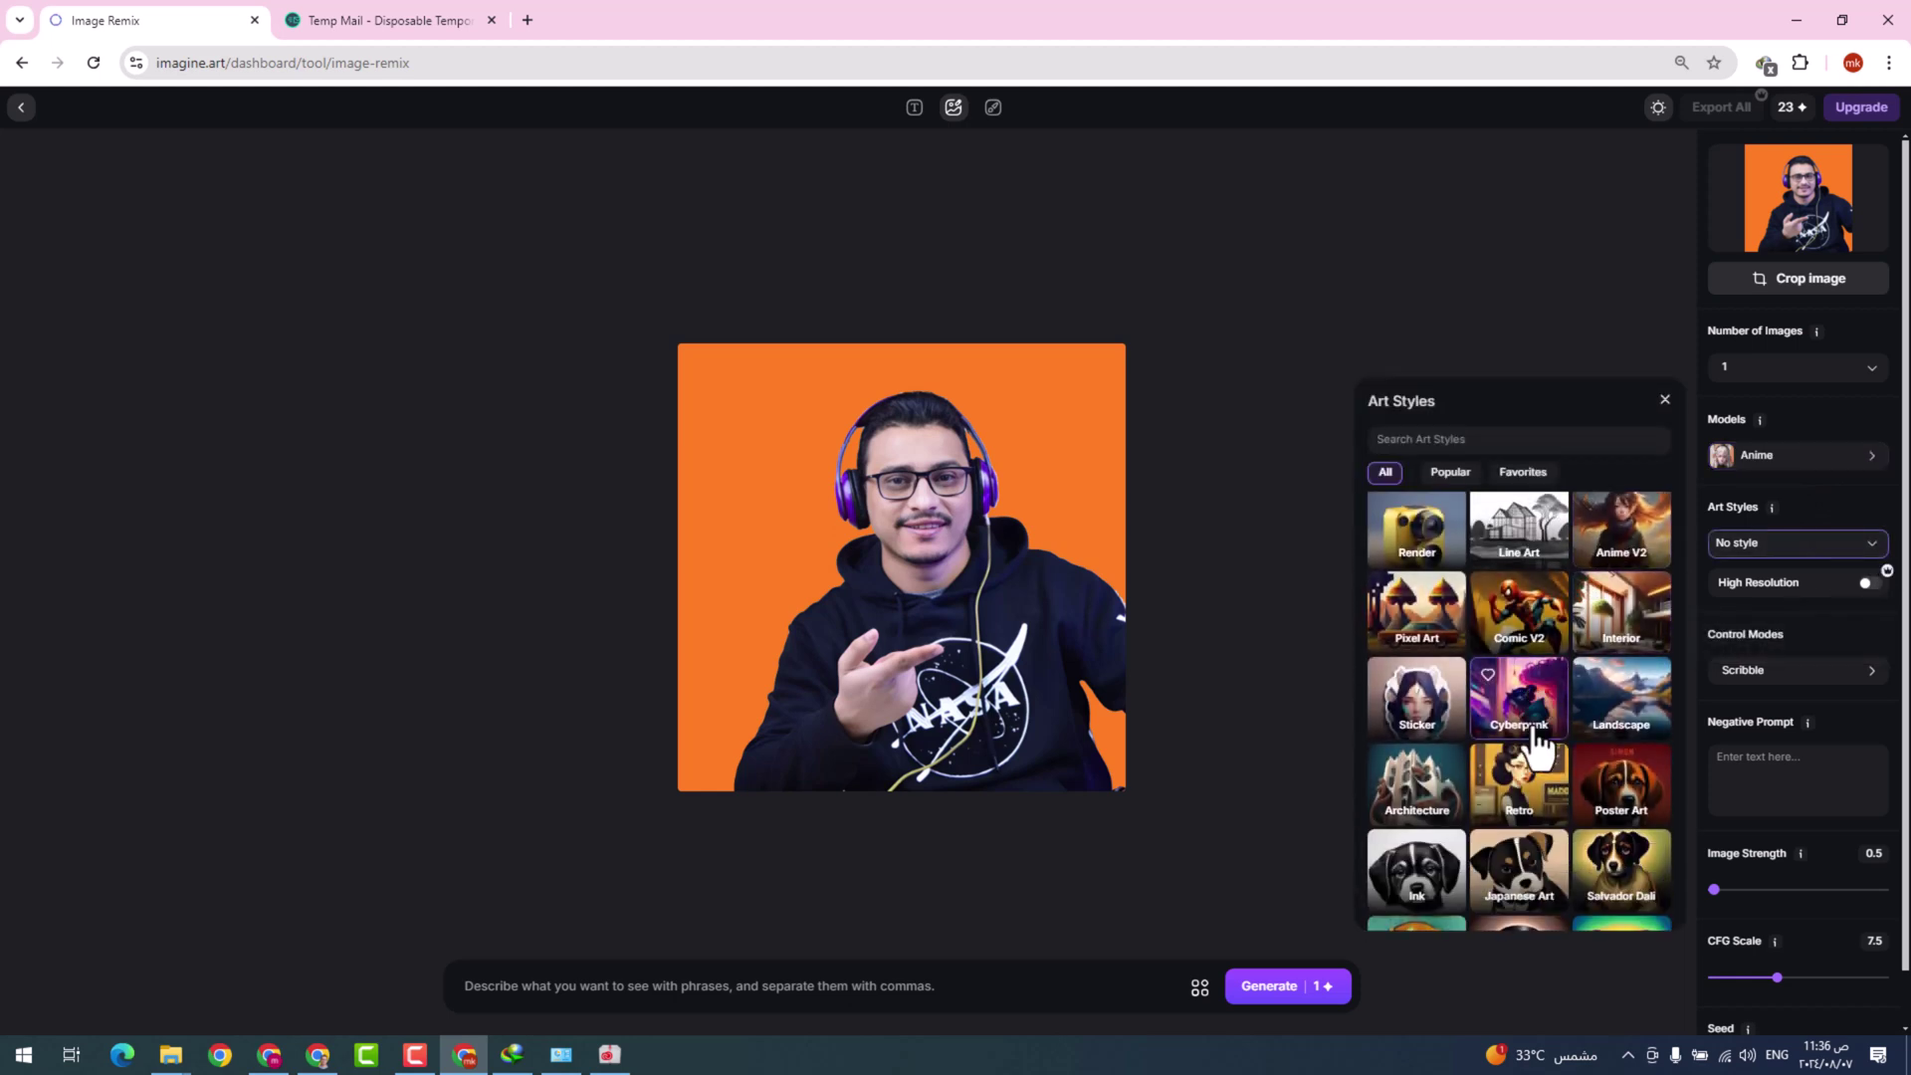
pyautogui.click(1433, 702)
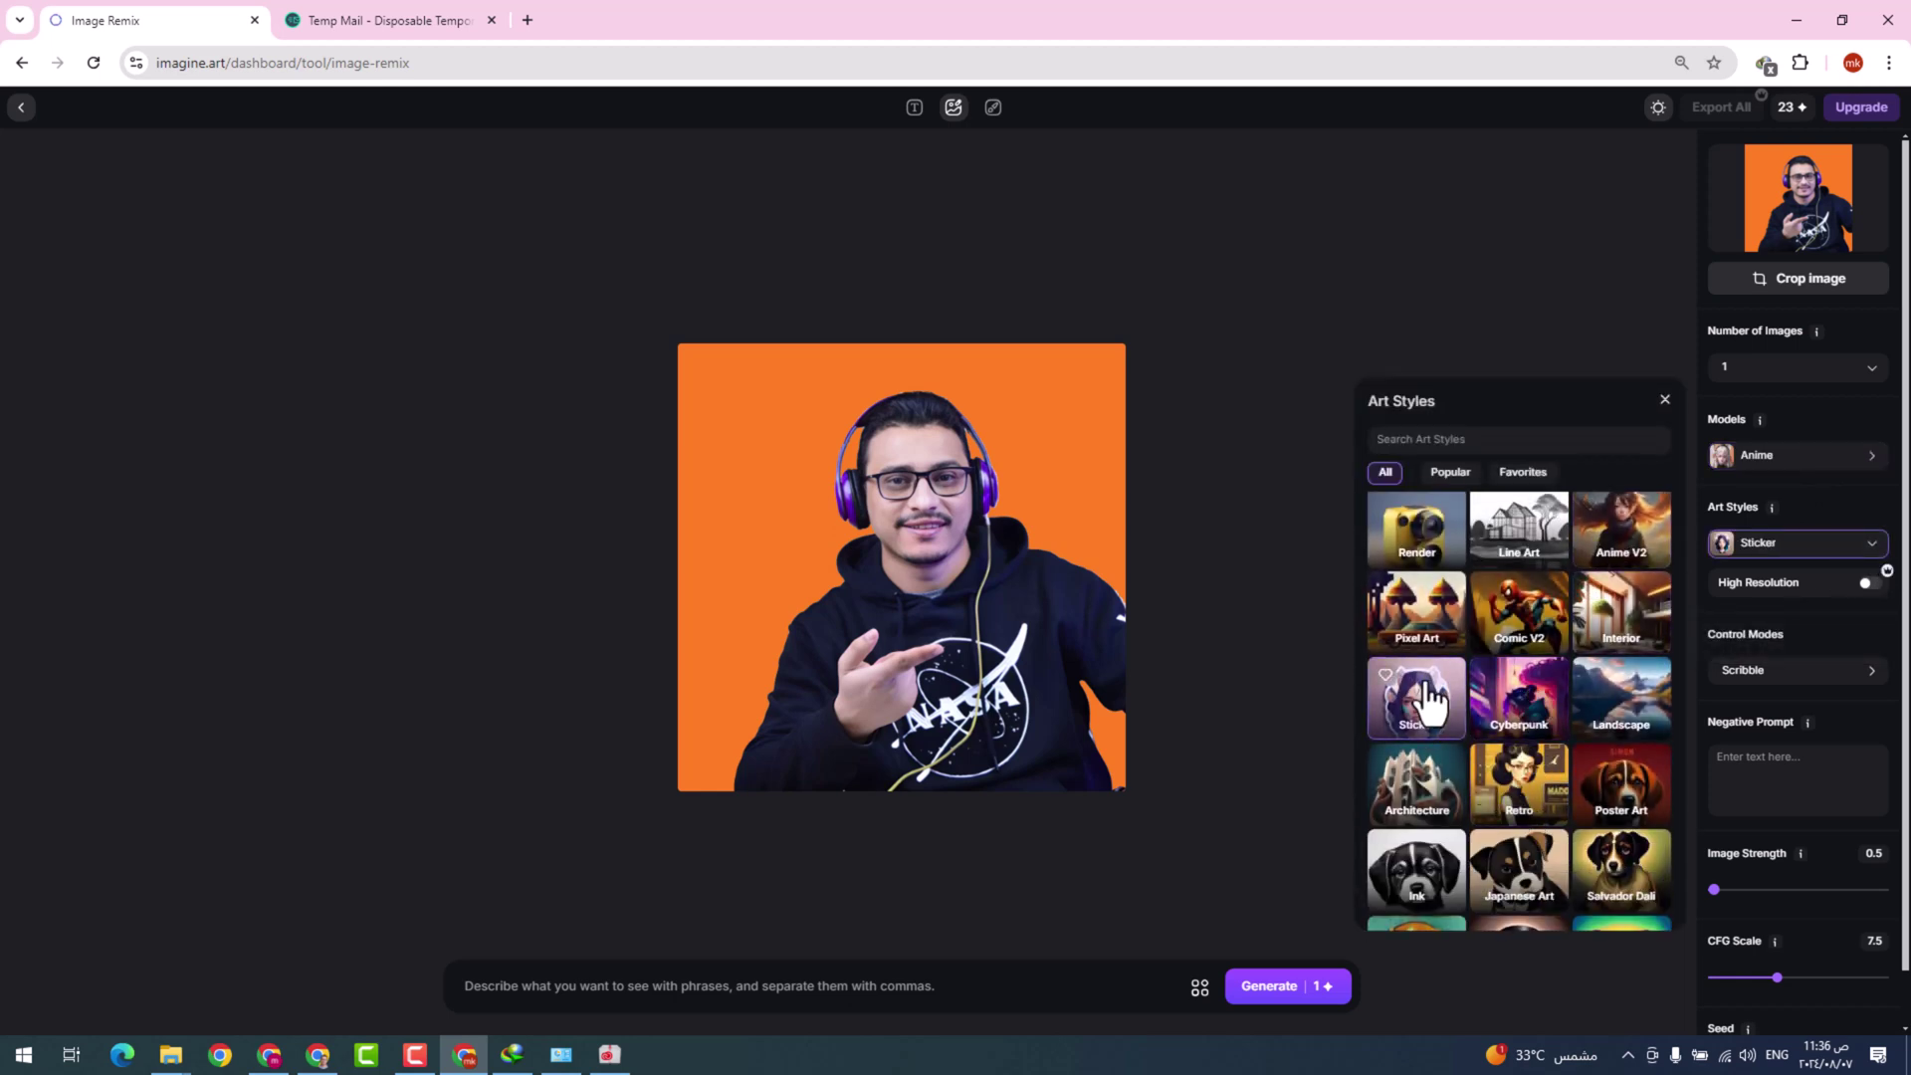
# - Review the control modes, try to select Open Pose and close the list
pyautogui.click(1812, 681)
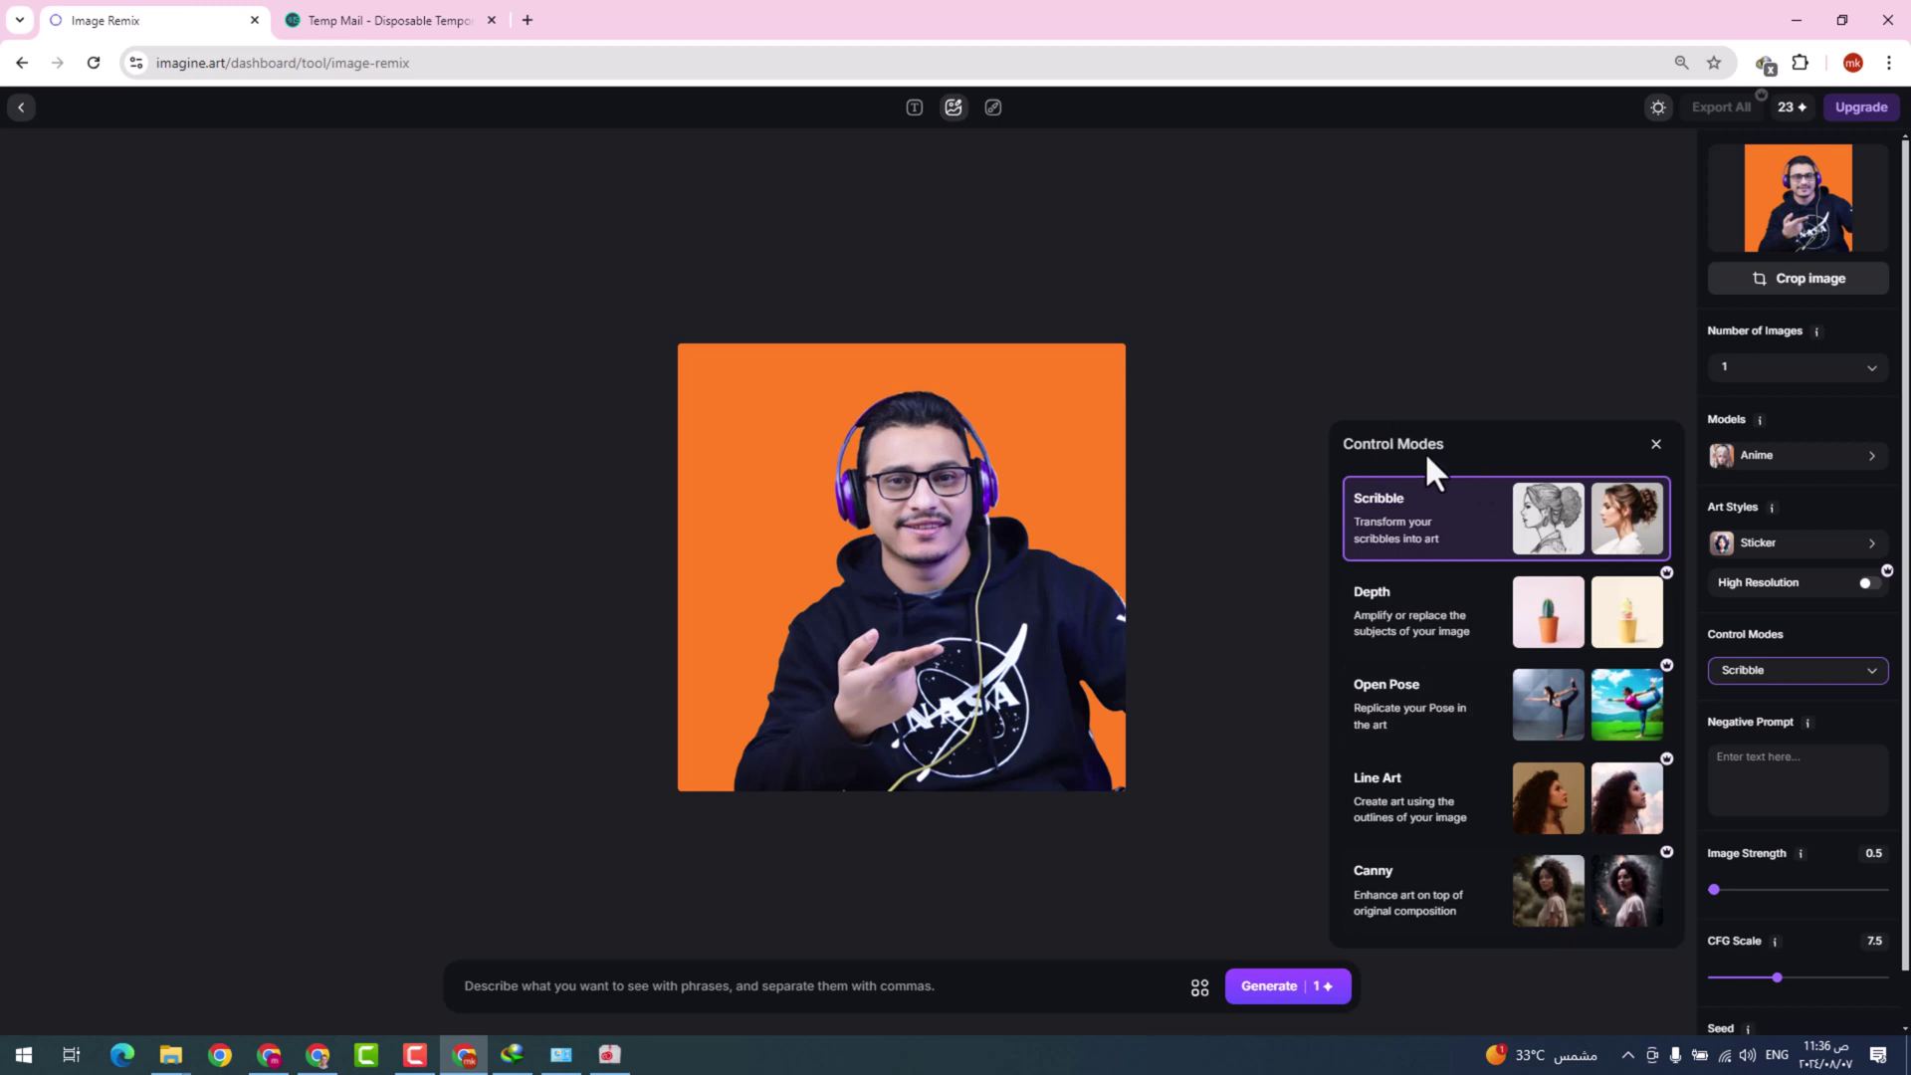
pyautogui.click(1448, 724)
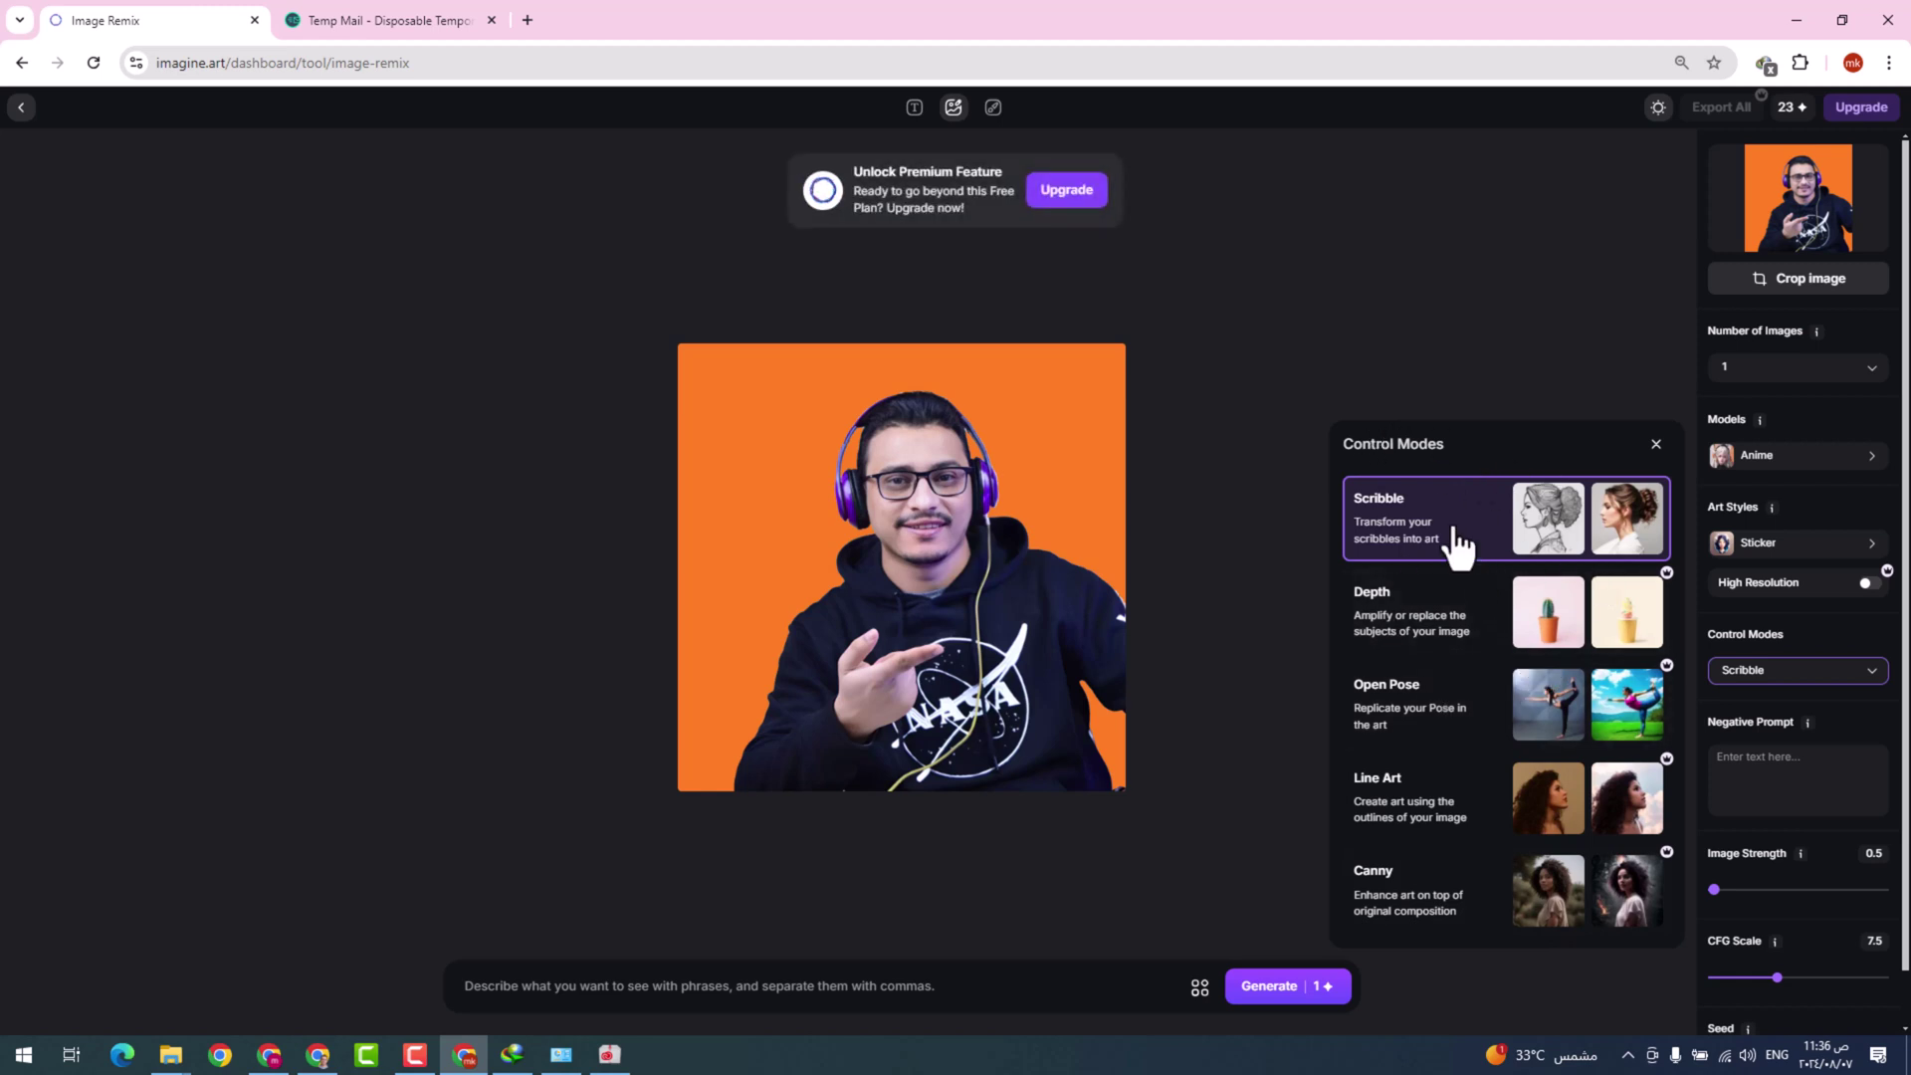
pyautogui.click(1655, 446)
# - Set the image strength to 100 and generate the remix with the suggested "Beautiful fairy, big white striking wings" prompt
pyautogui.scroll(-1, 1781, 757)
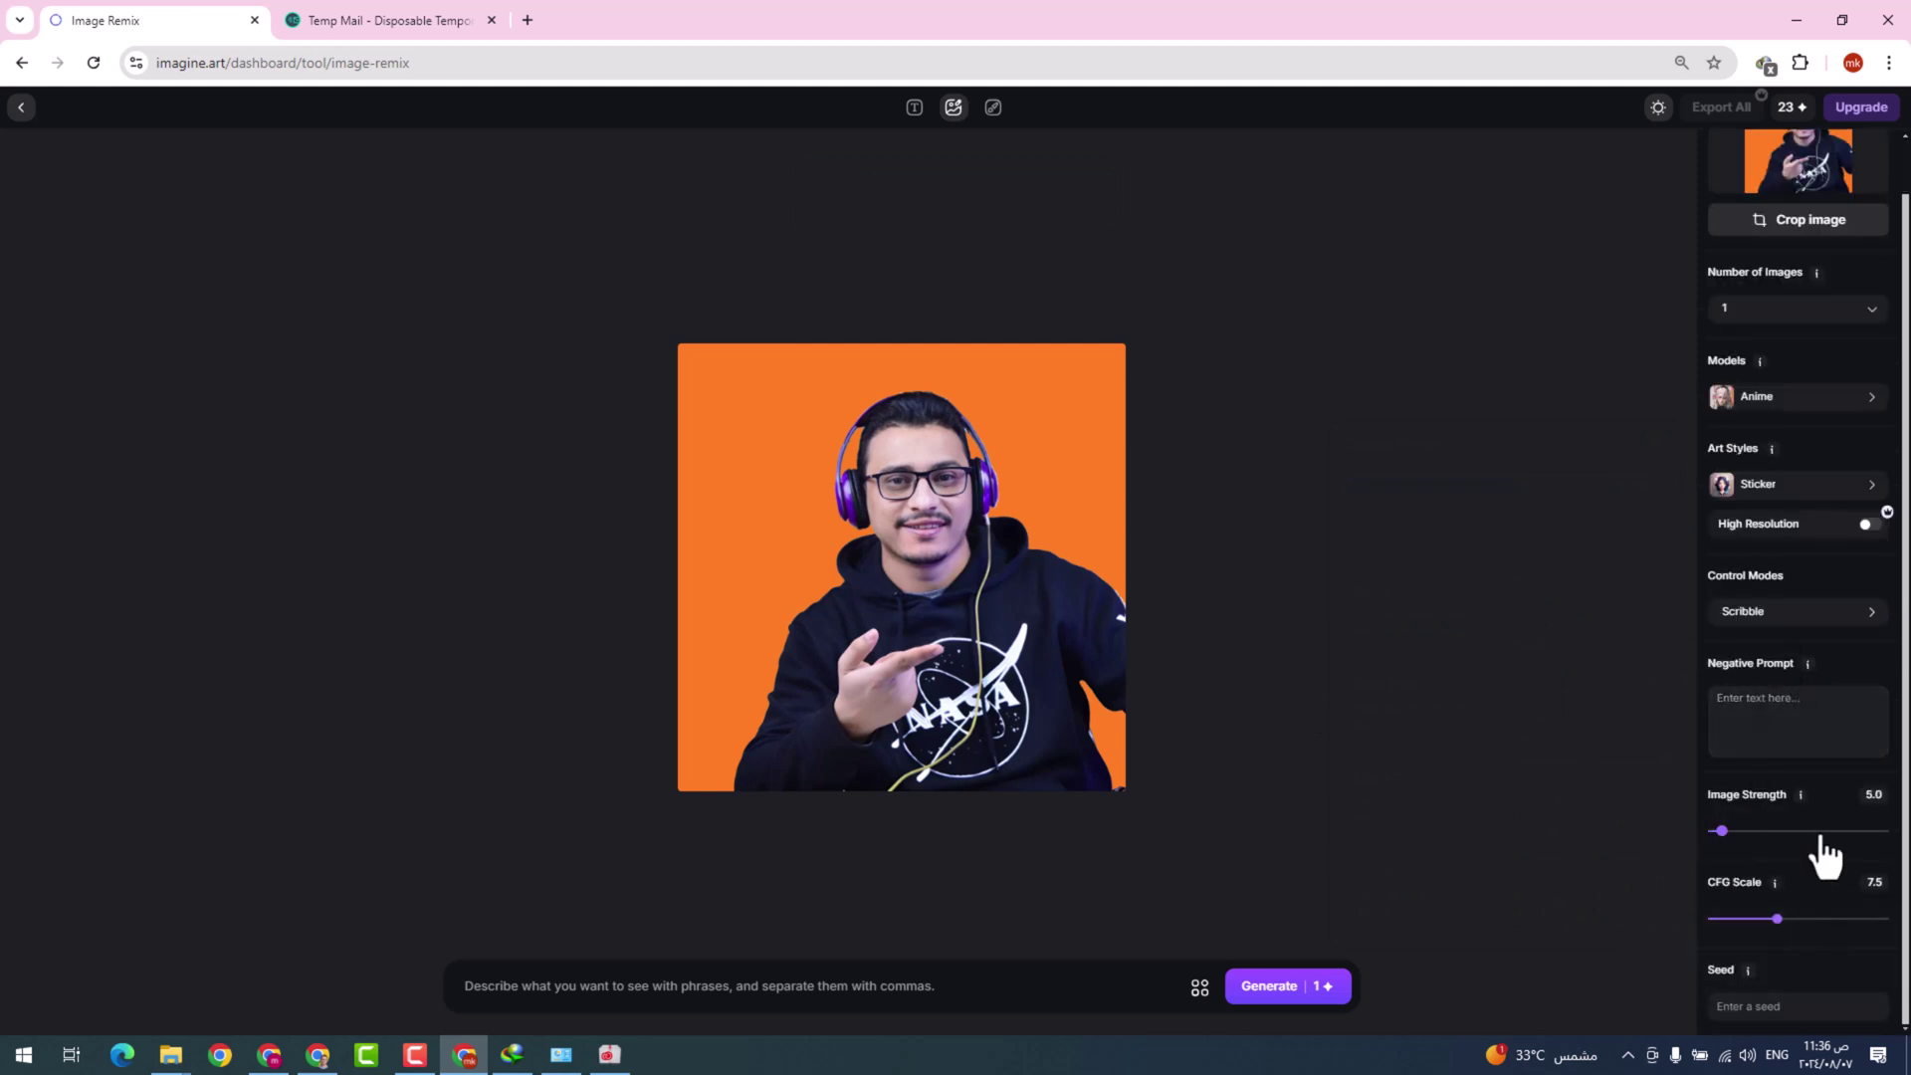
pyautogui.moveTo(1825, 839); pyautogui.dragTo(1903, 854)
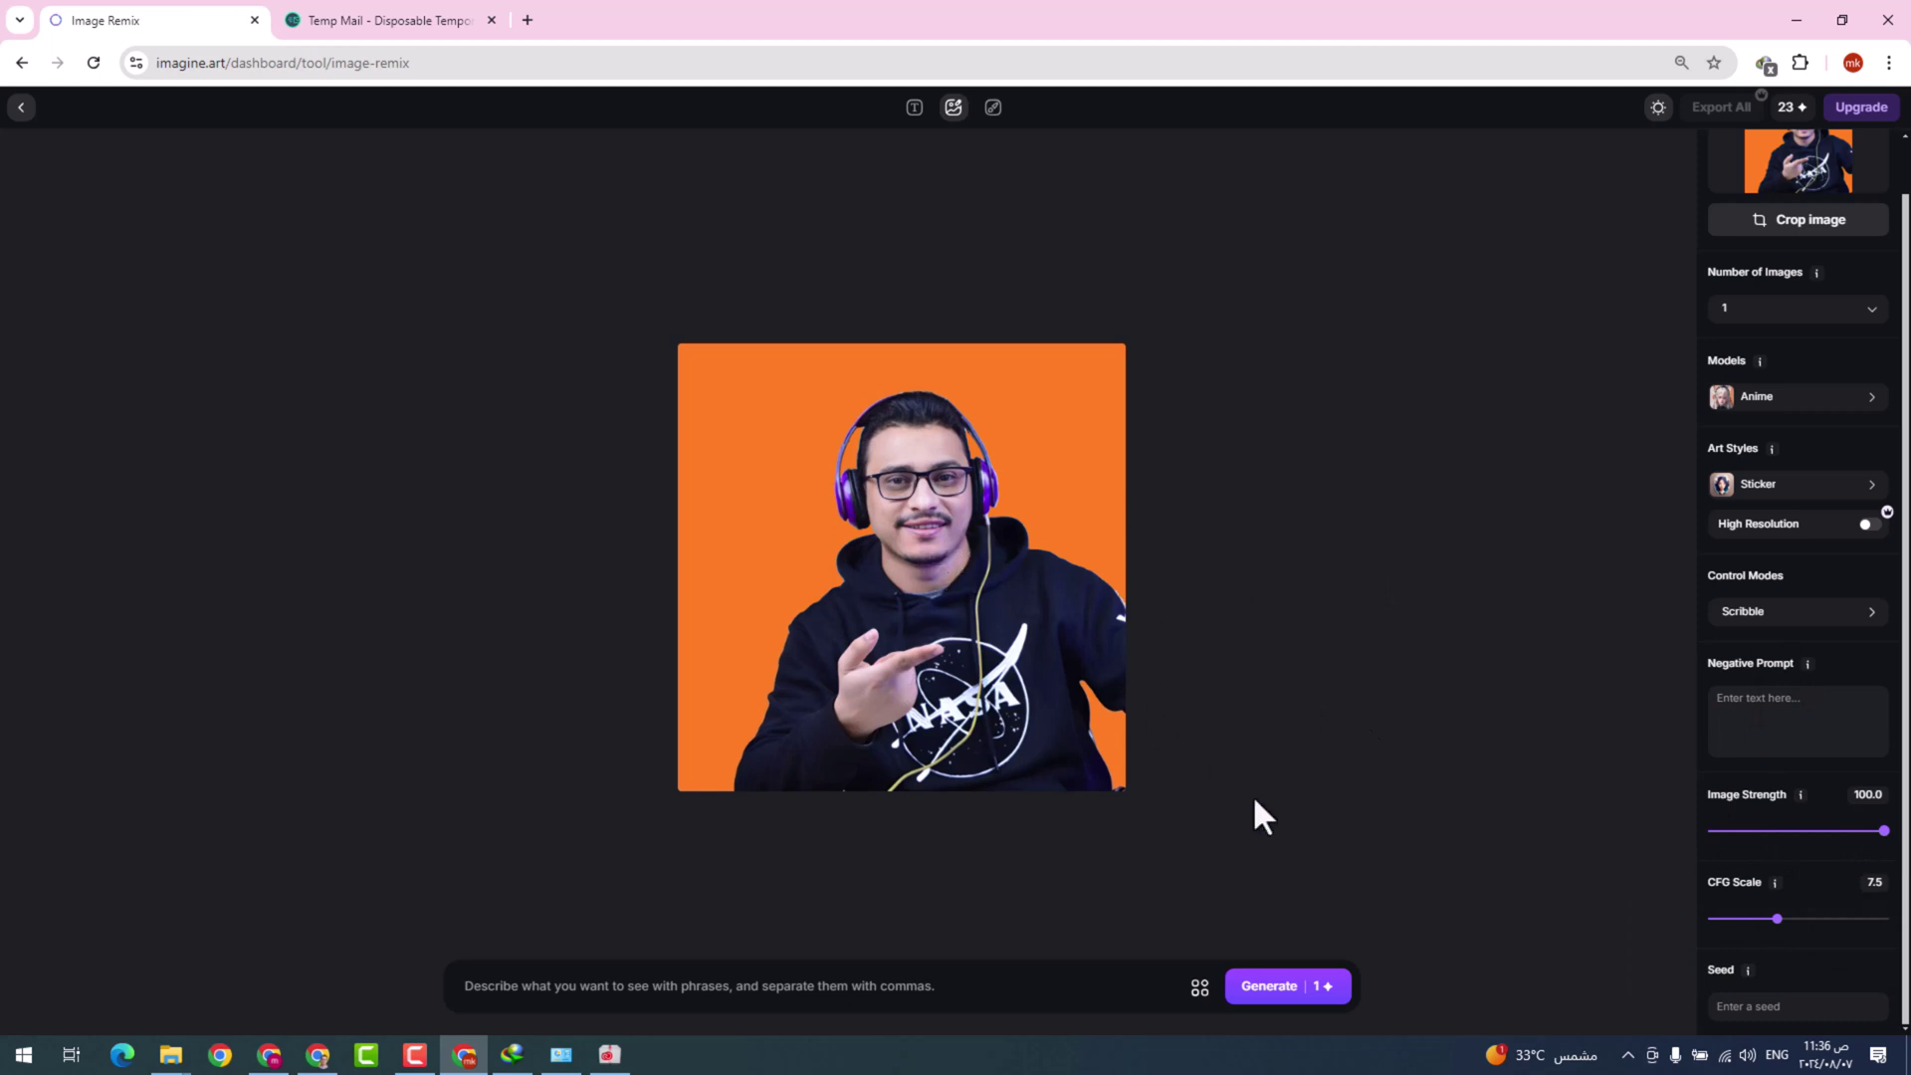
pyautogui.click(1041, 981)
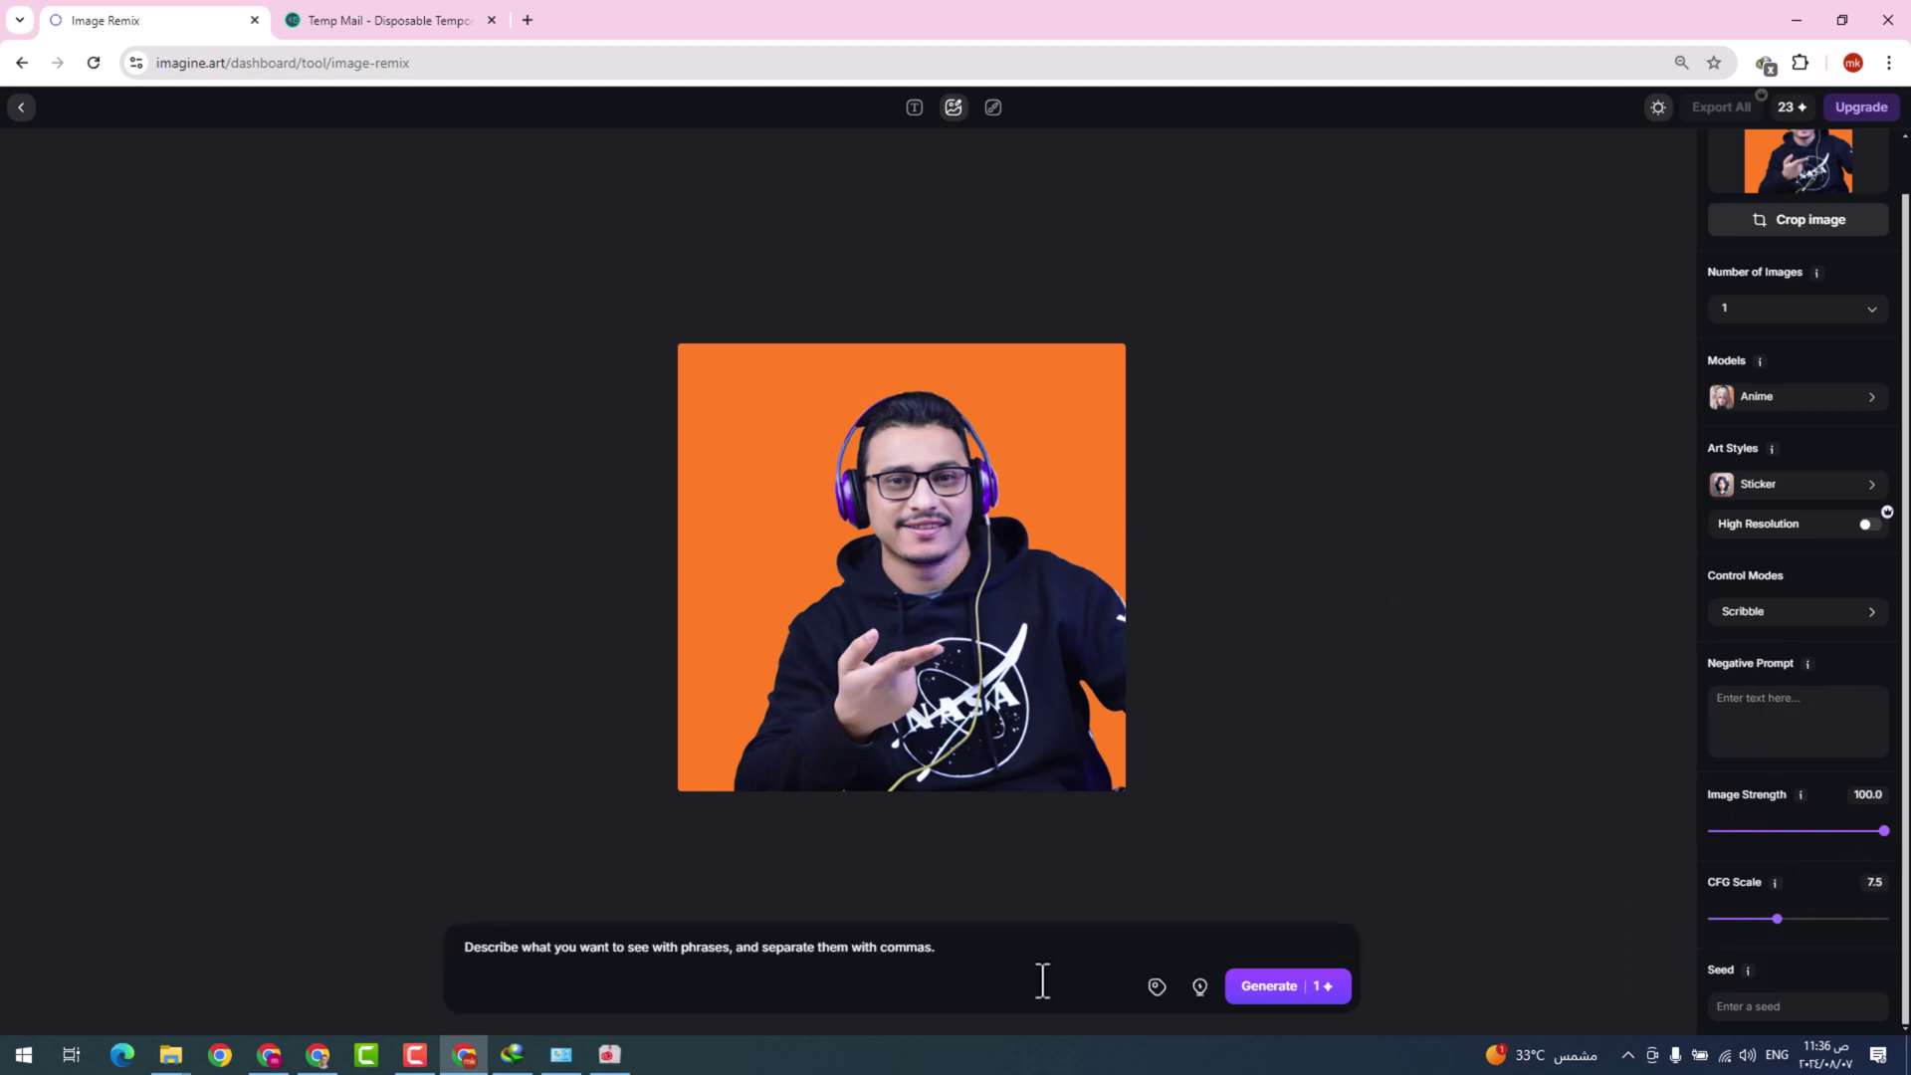
pyautogui.click(1199, 988)
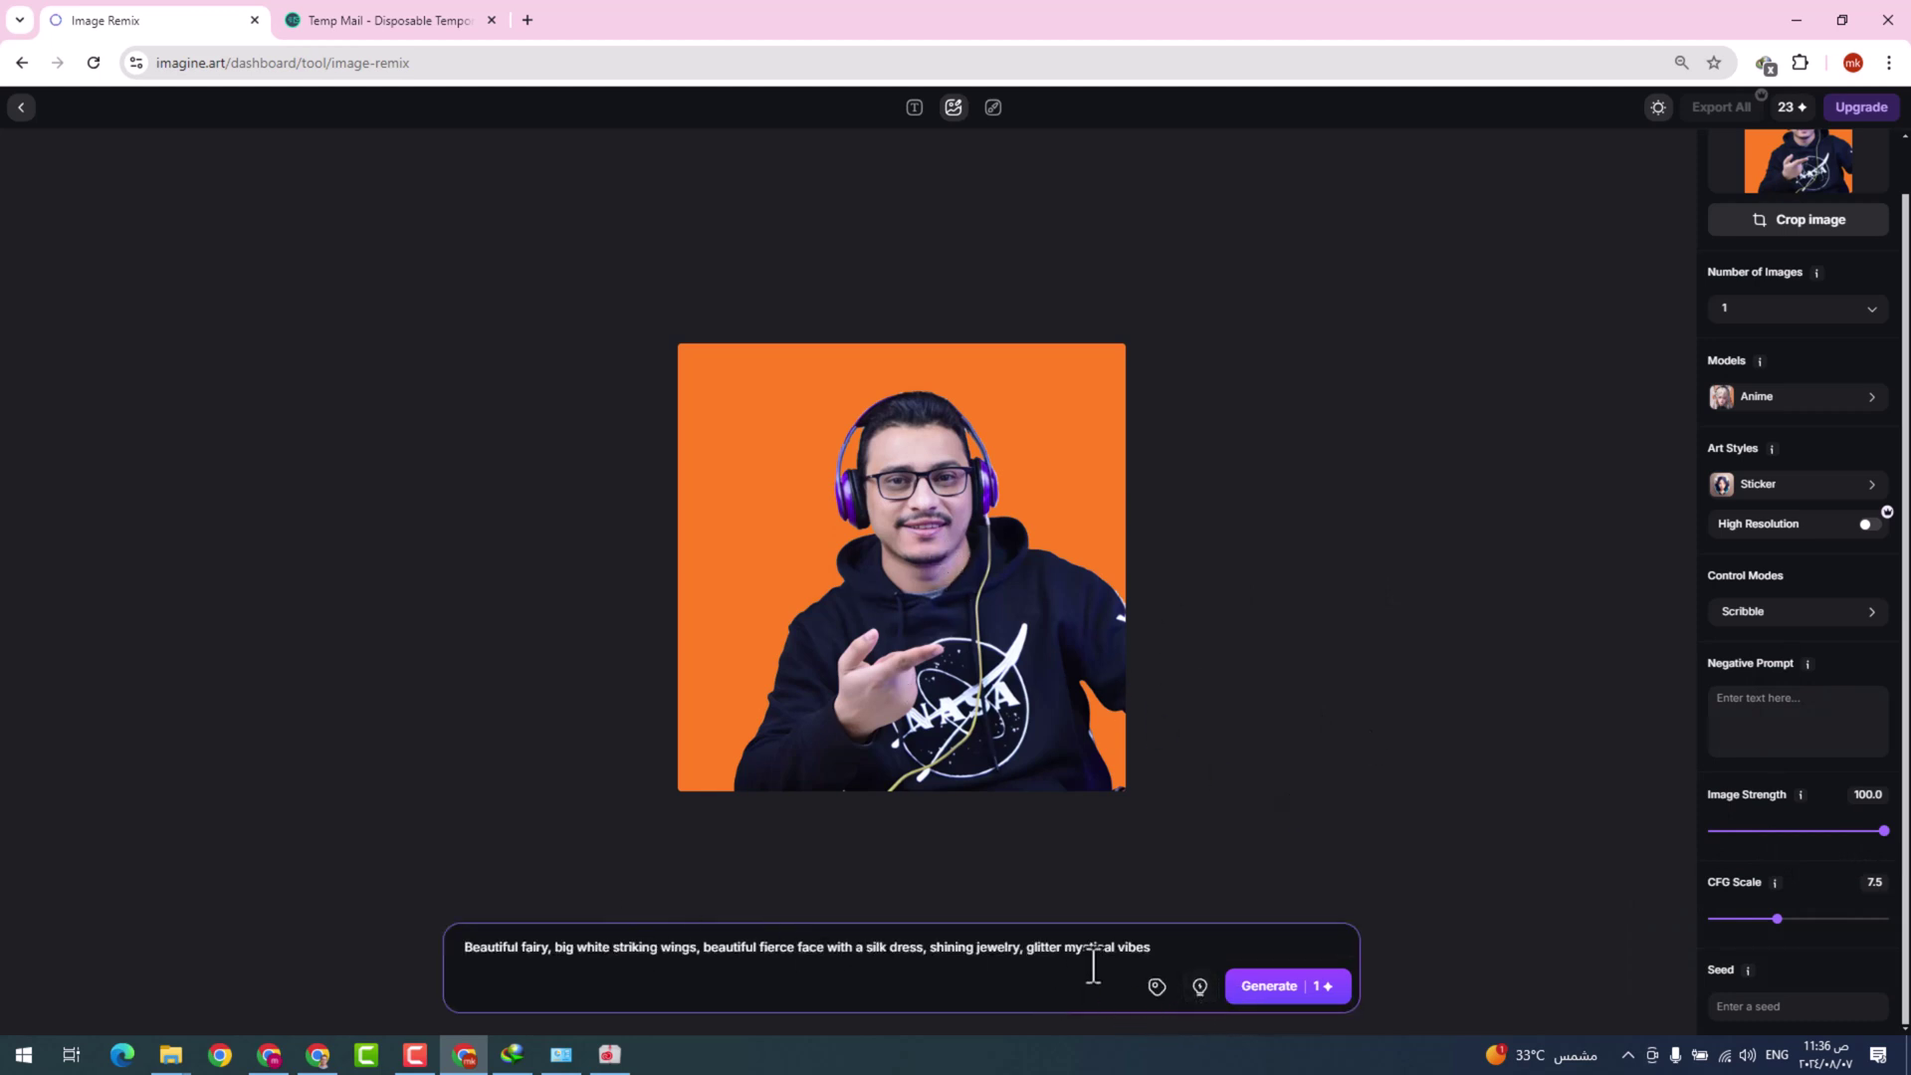
pyautogui.click(1284, 1005)
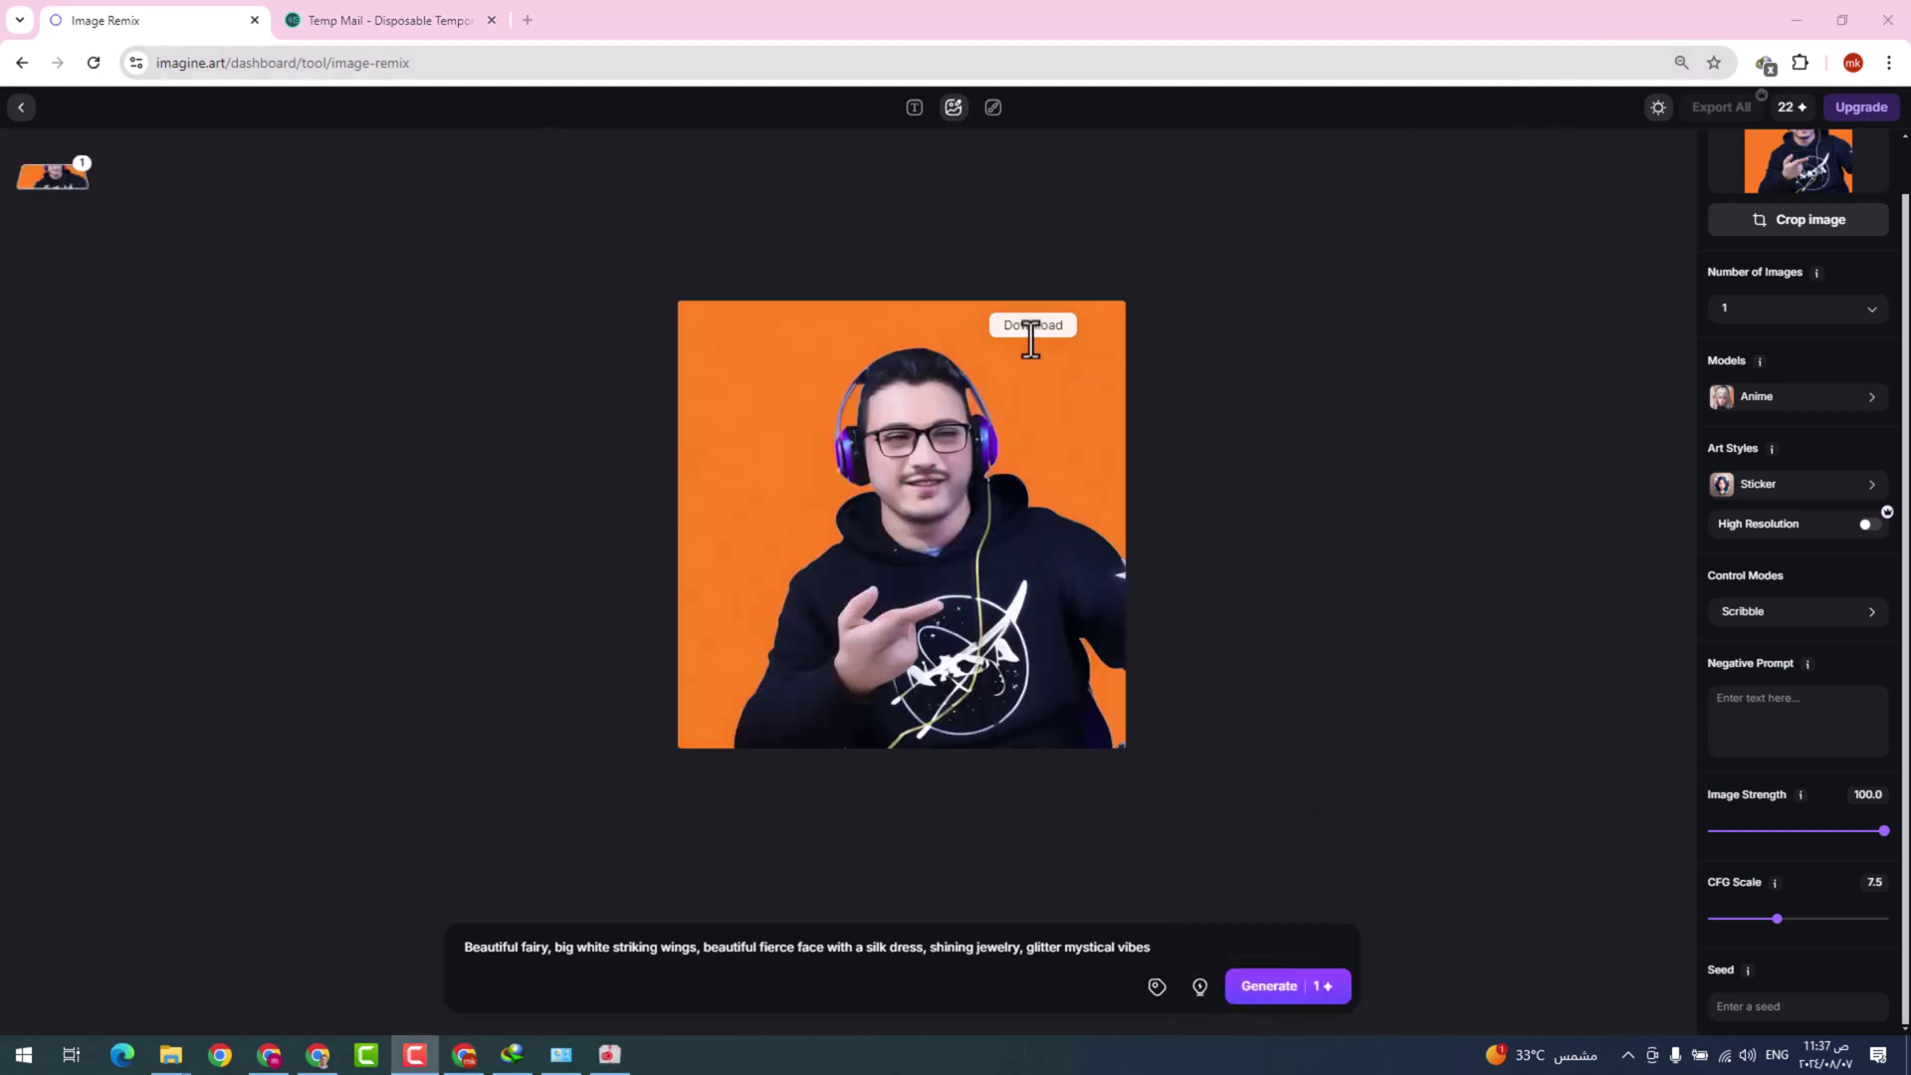
# - View the generated remix at full size with its generation details, then close the view
pyautogui.click(961, 488)
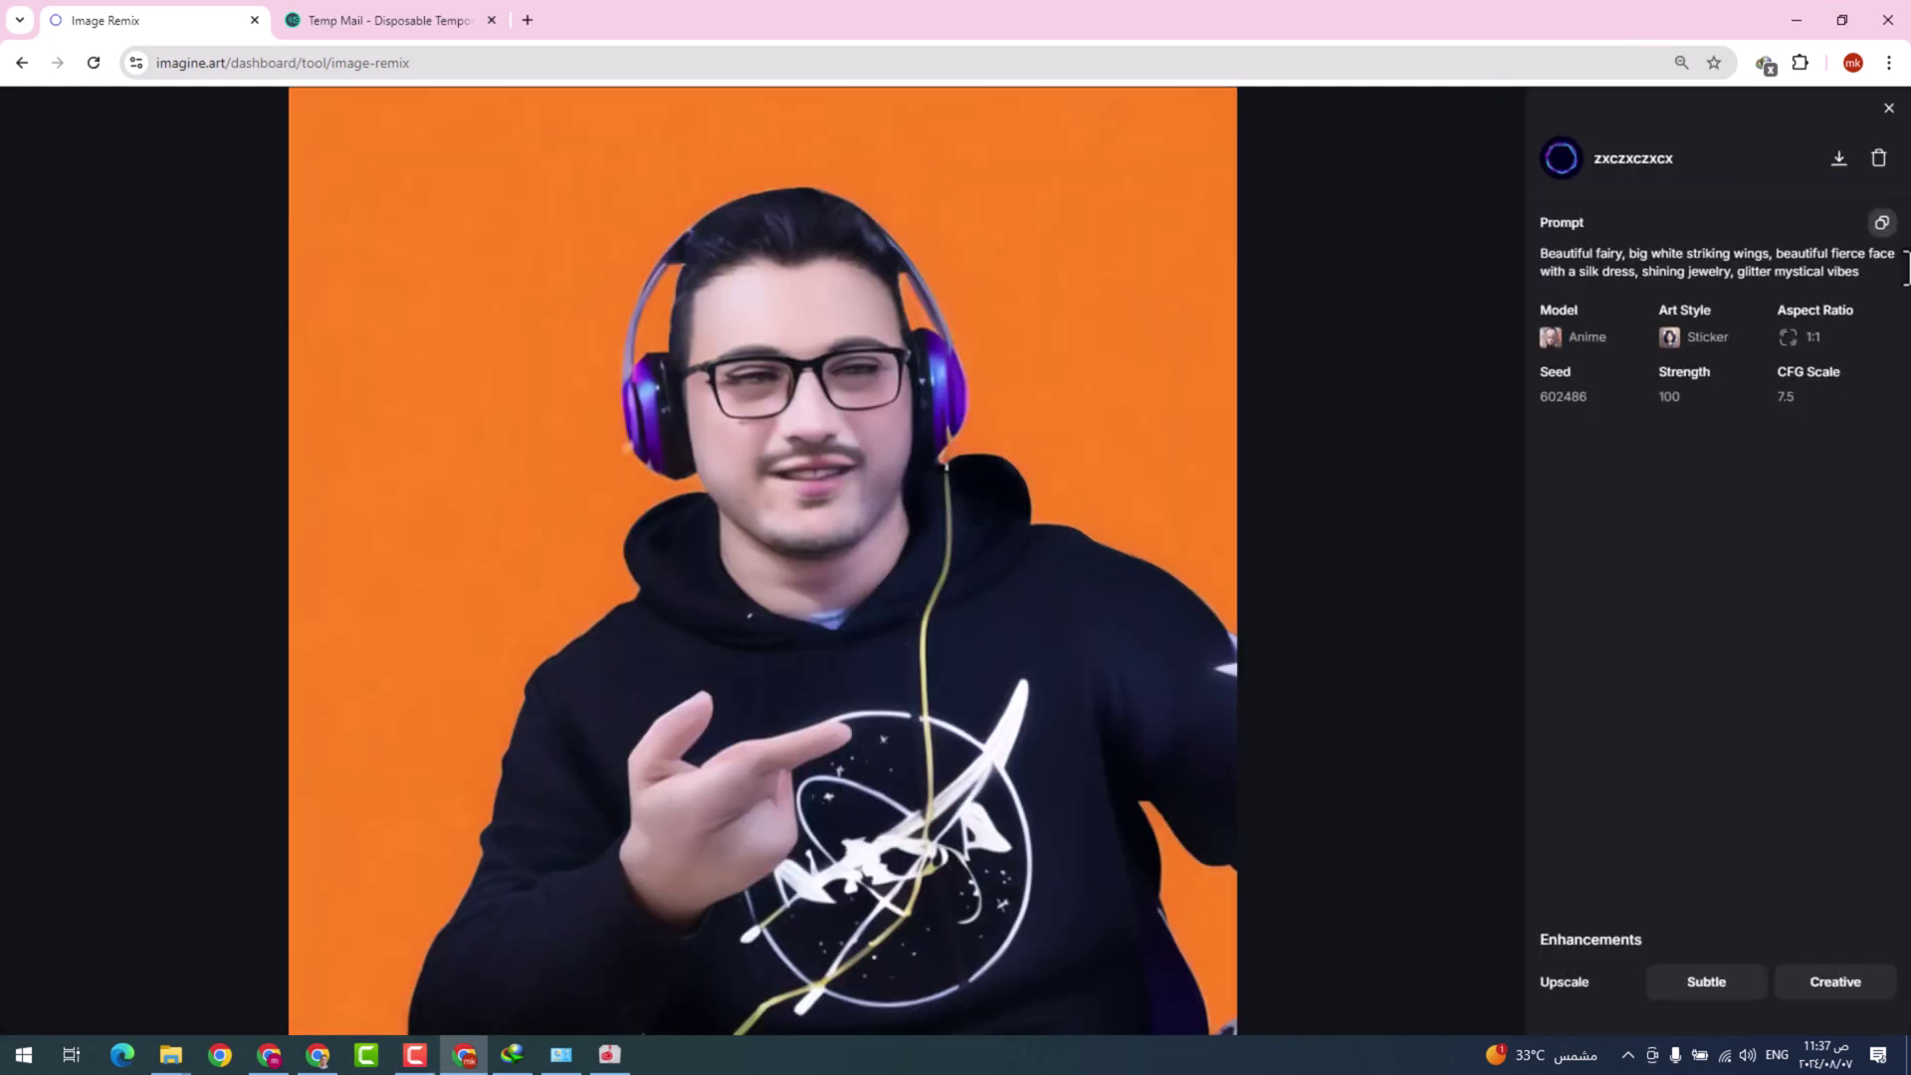
pyautogui.click(1889, 108)
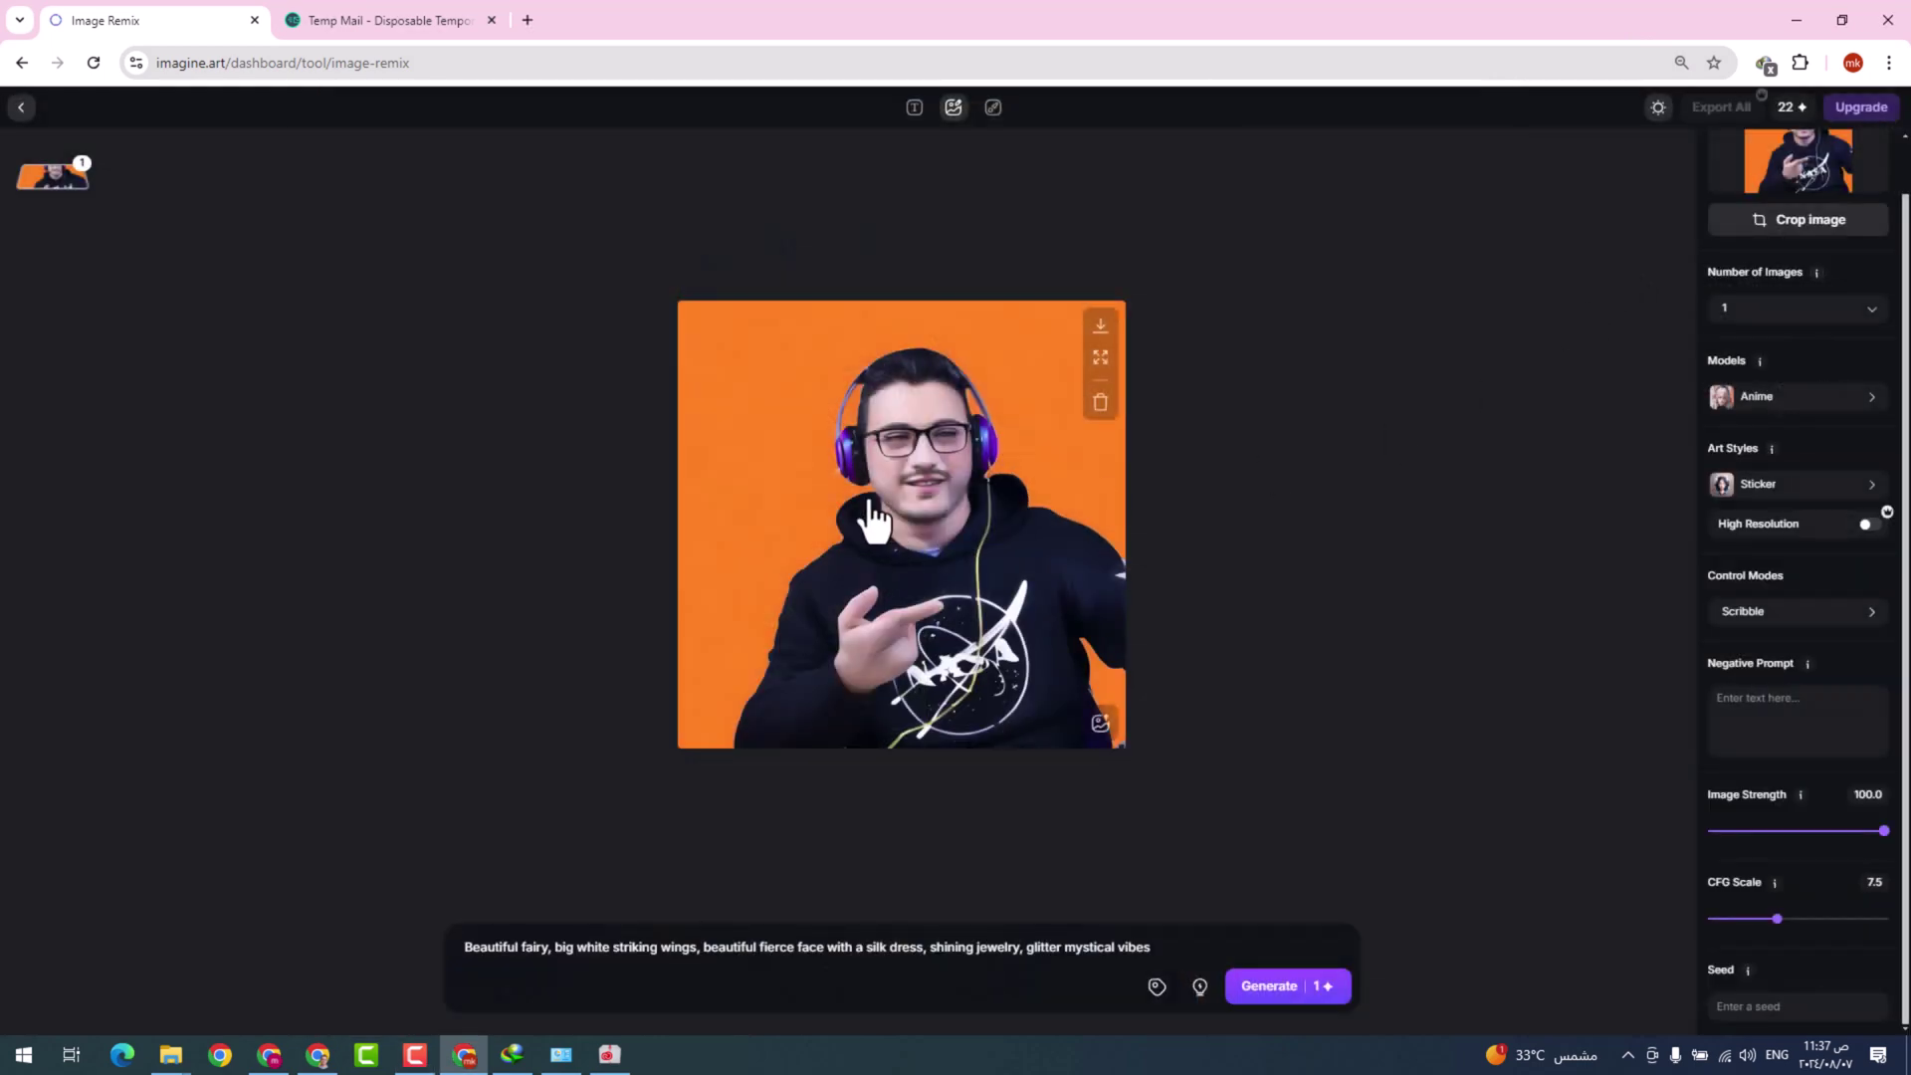
# - Return to the dashboard, open the Canvas tool and create a new project
pyautogui.click(18, 114)
pyautogui.click(136, 485)
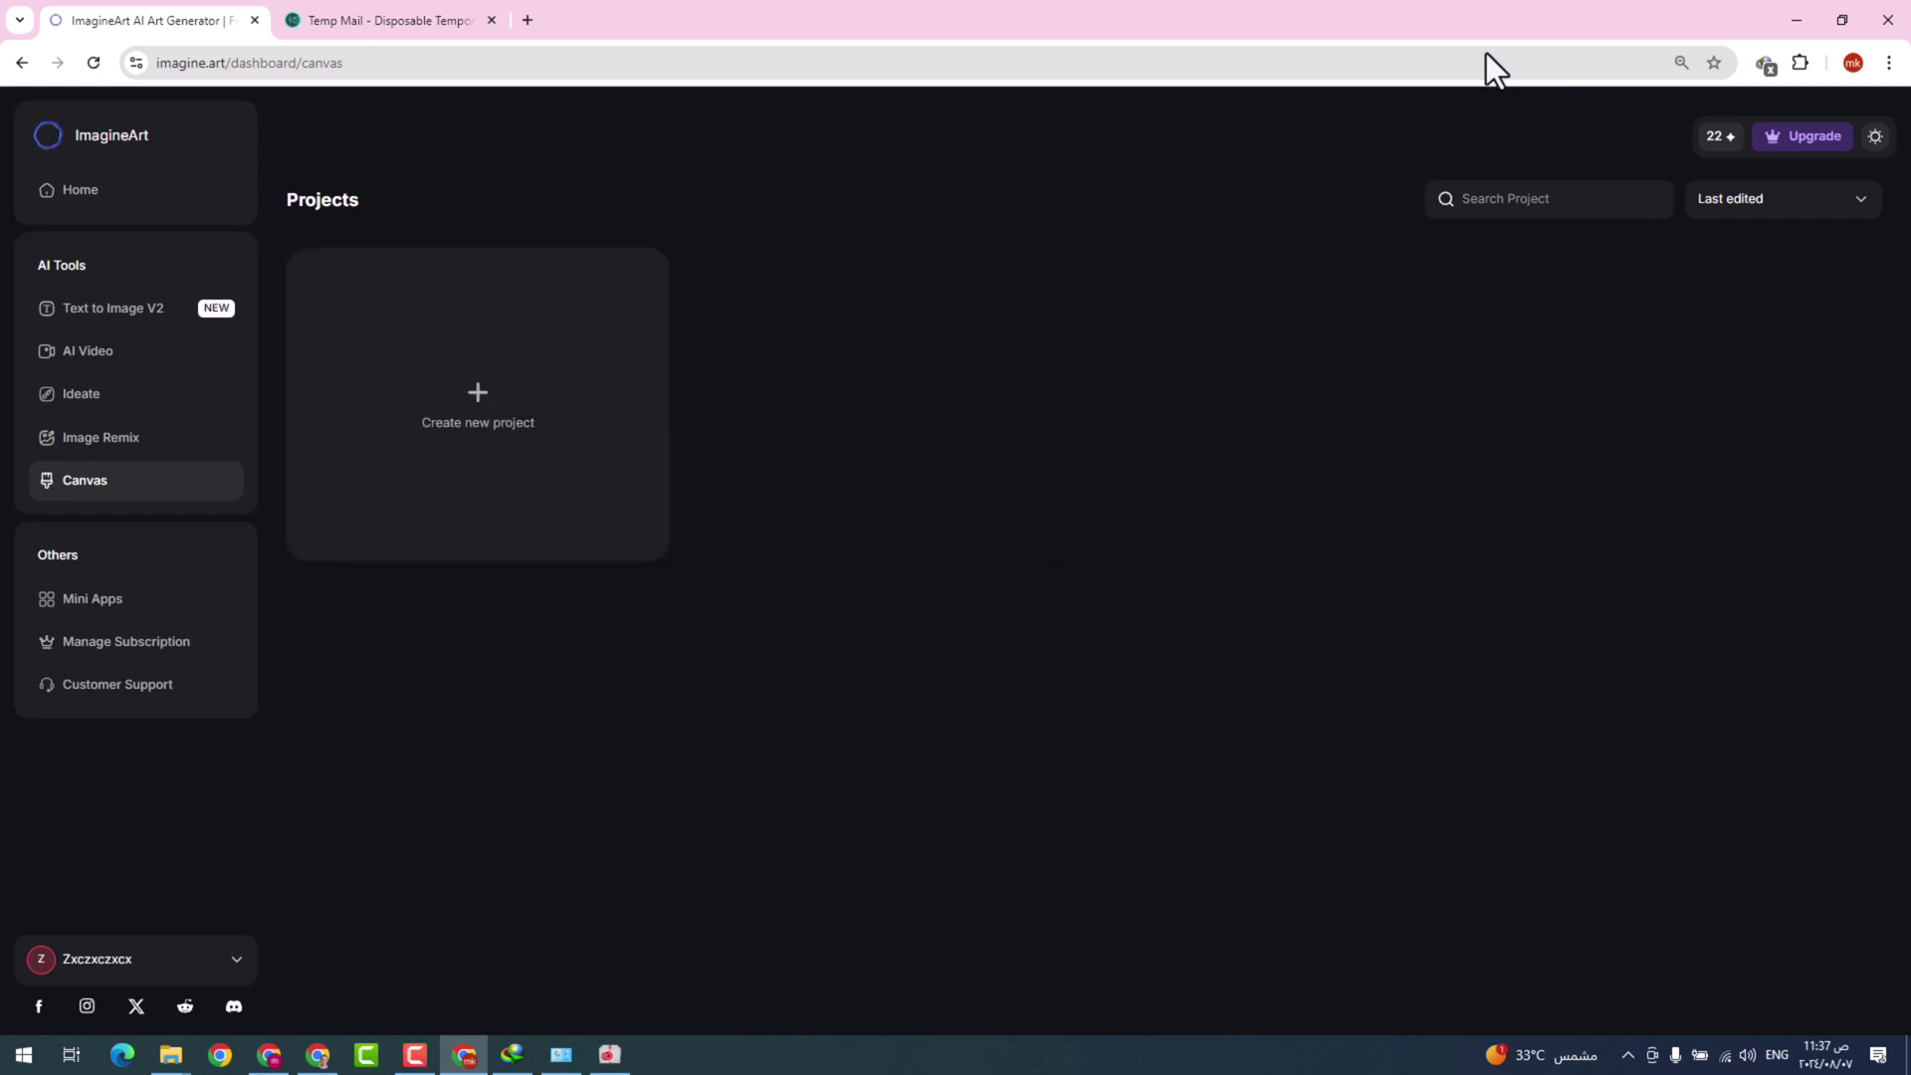
pyautogui.click(521, 438)
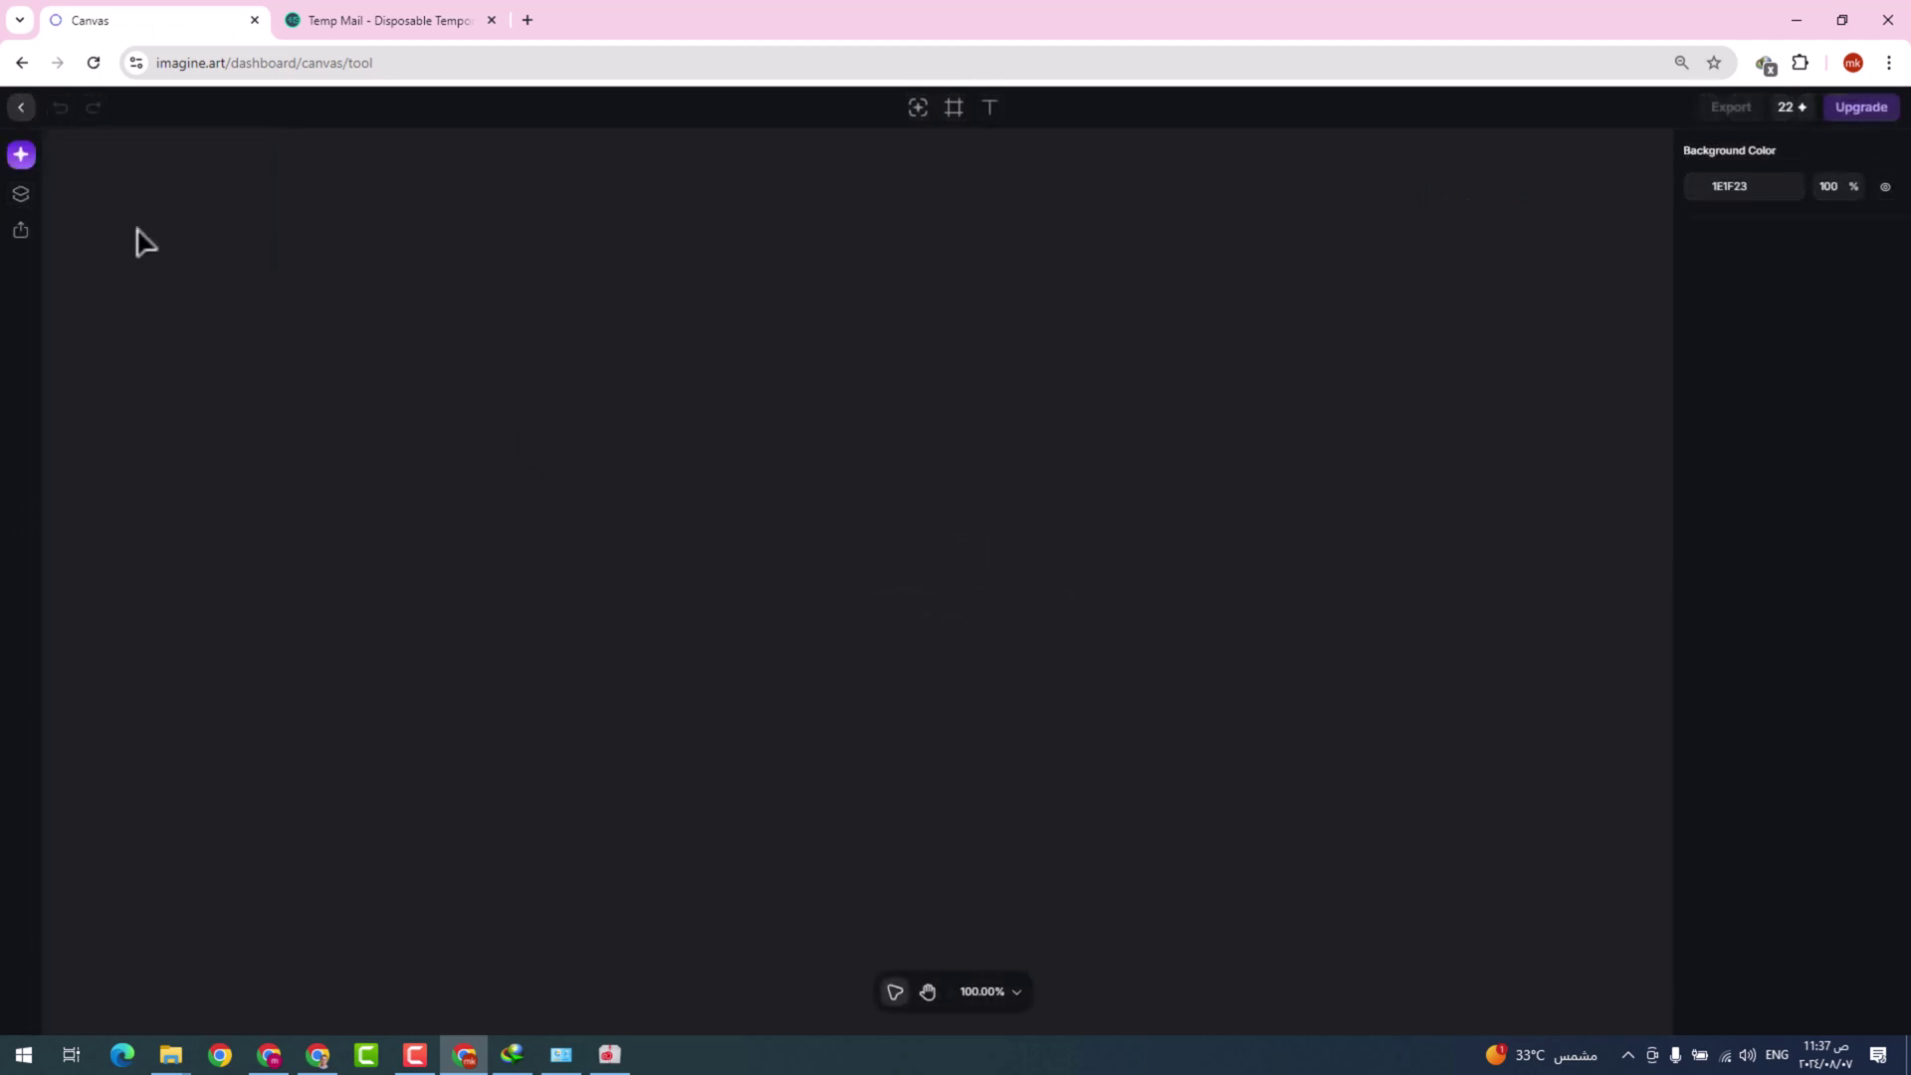
# - Open Text to Image on the canvas, set the number of images to 1 and keep the 1:1 aspect ratio
pyautogui.click(21, 159)
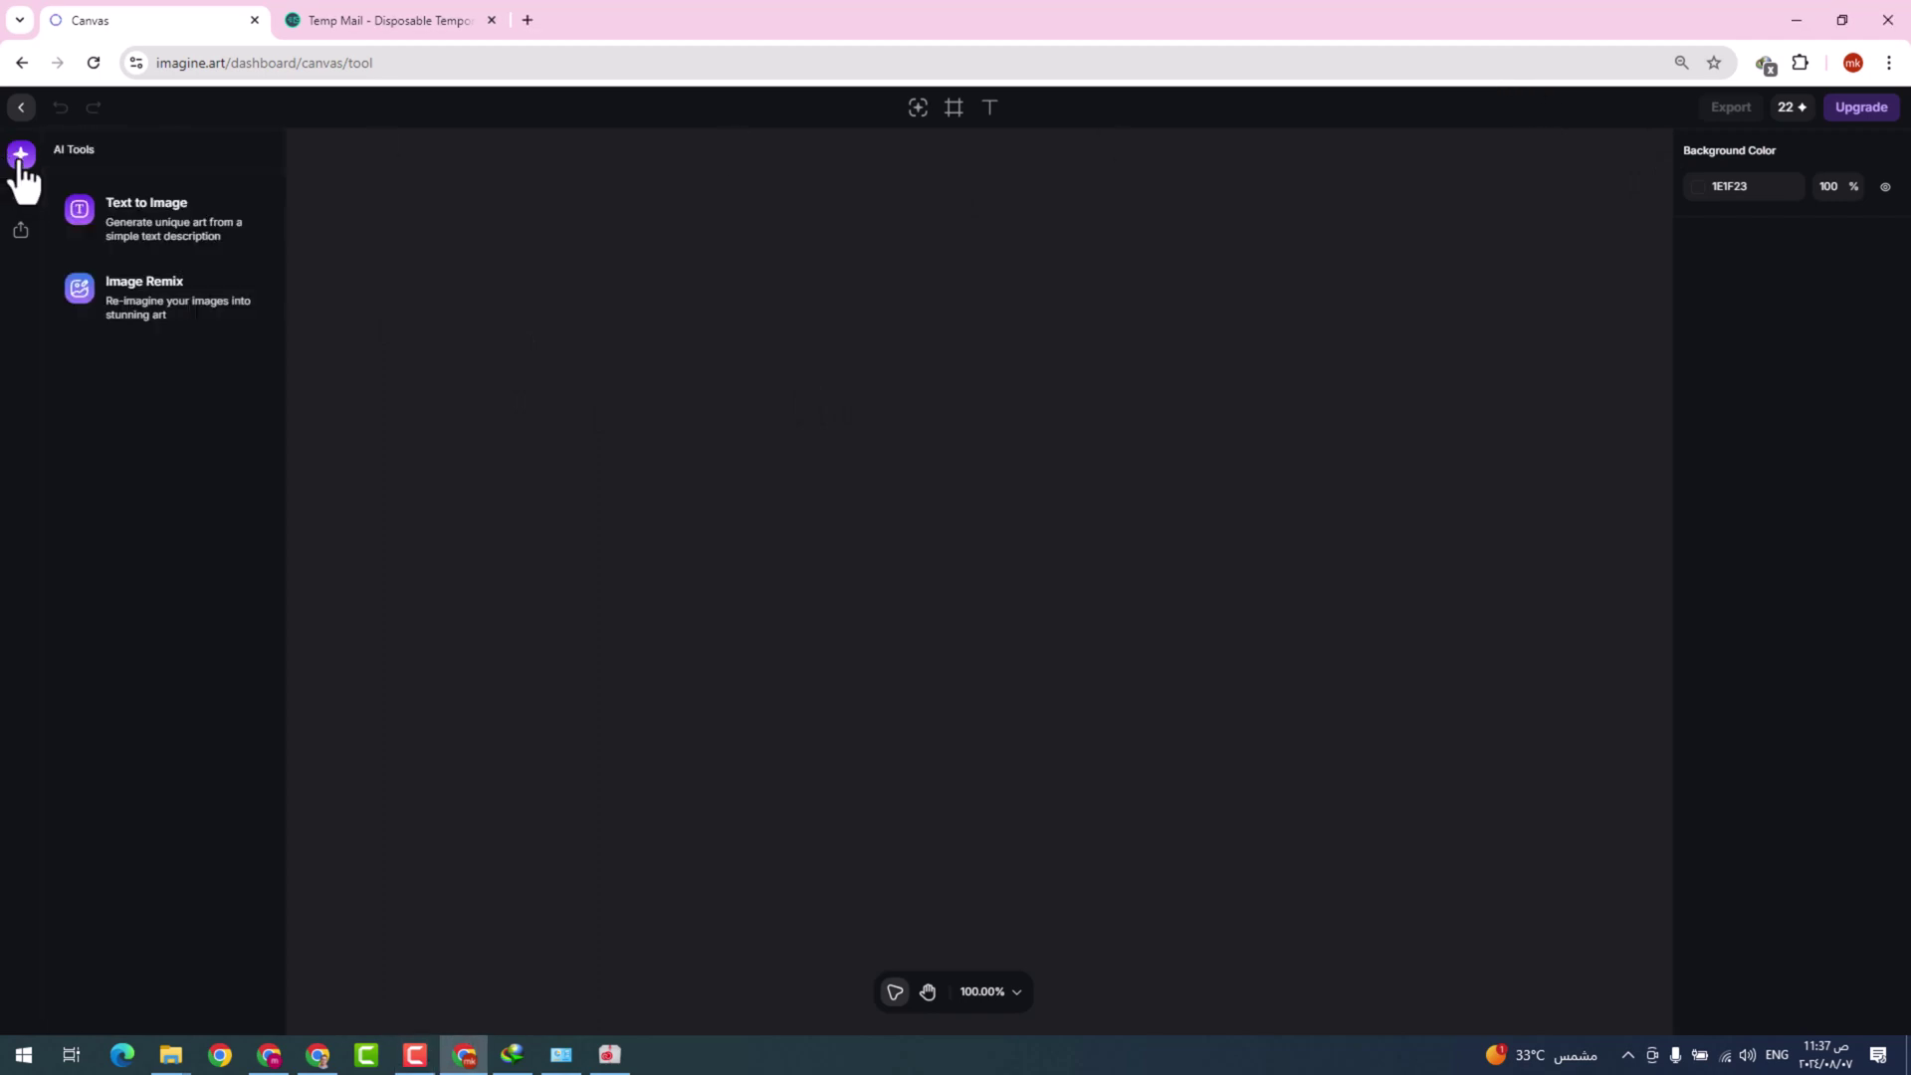
pyautogui.click(151, 237)
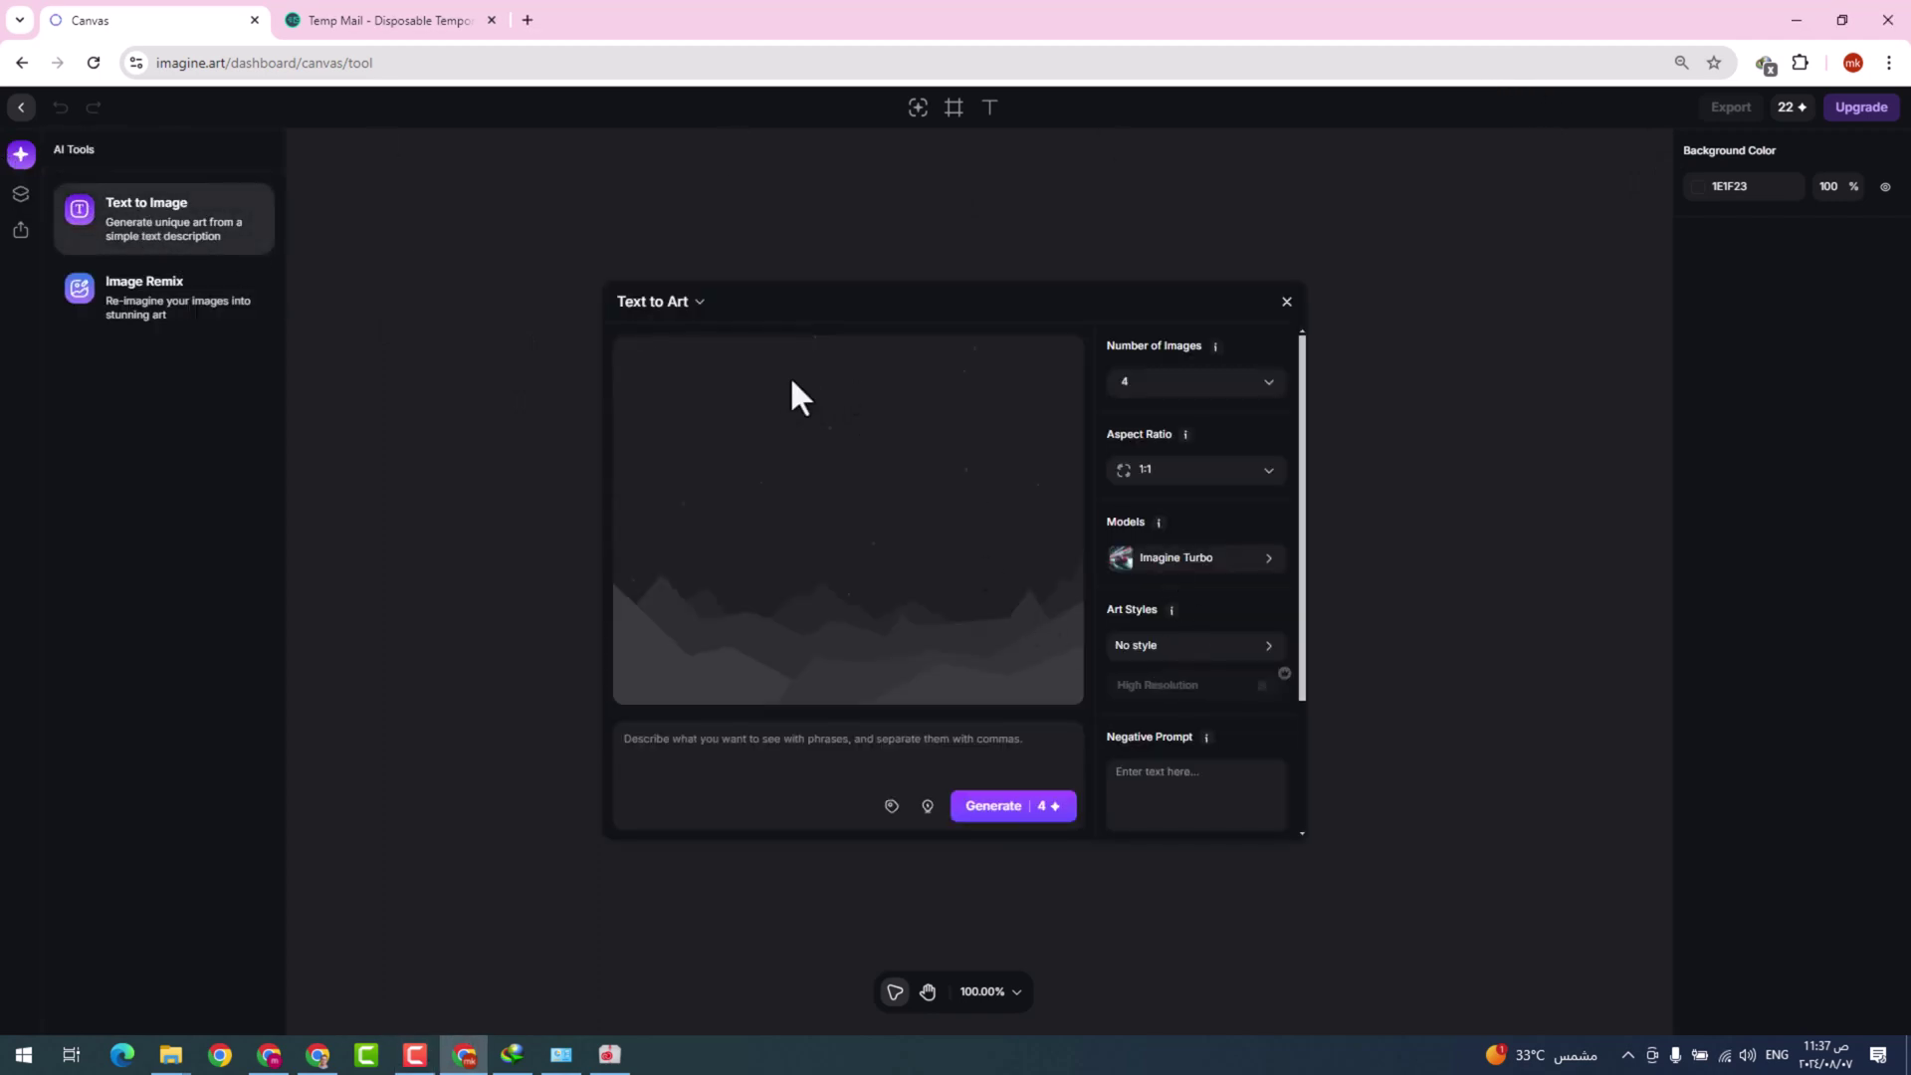
pyautogui.click(1252, 381)
pyautogui.click(1171, 421)
pyautogui.click(1185, 470)
pyautogui.click(1185, 470)
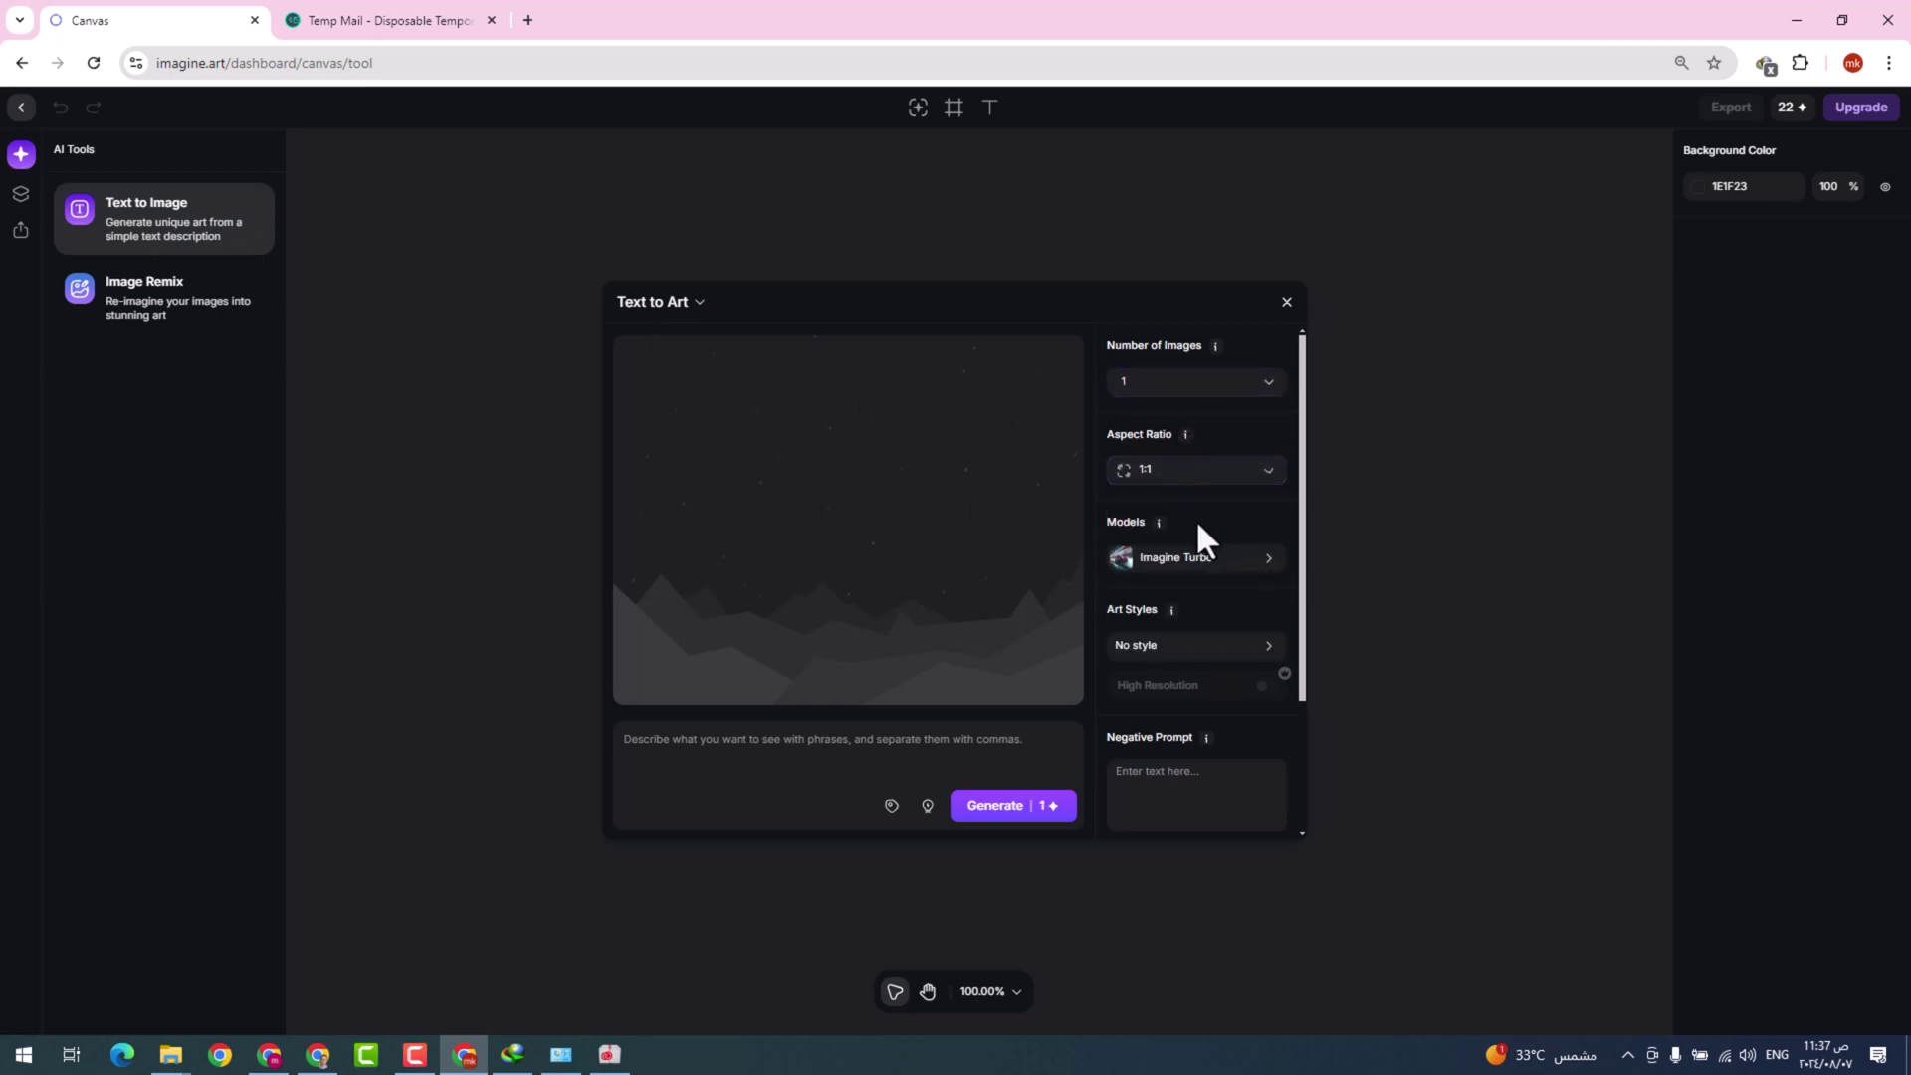
# - Choose the SDXL model and generate an image from the suggested "Colorful coral reefs, diverse marine life, tranquil sea turtles" prompt
pyautogui.click(1199, 575)
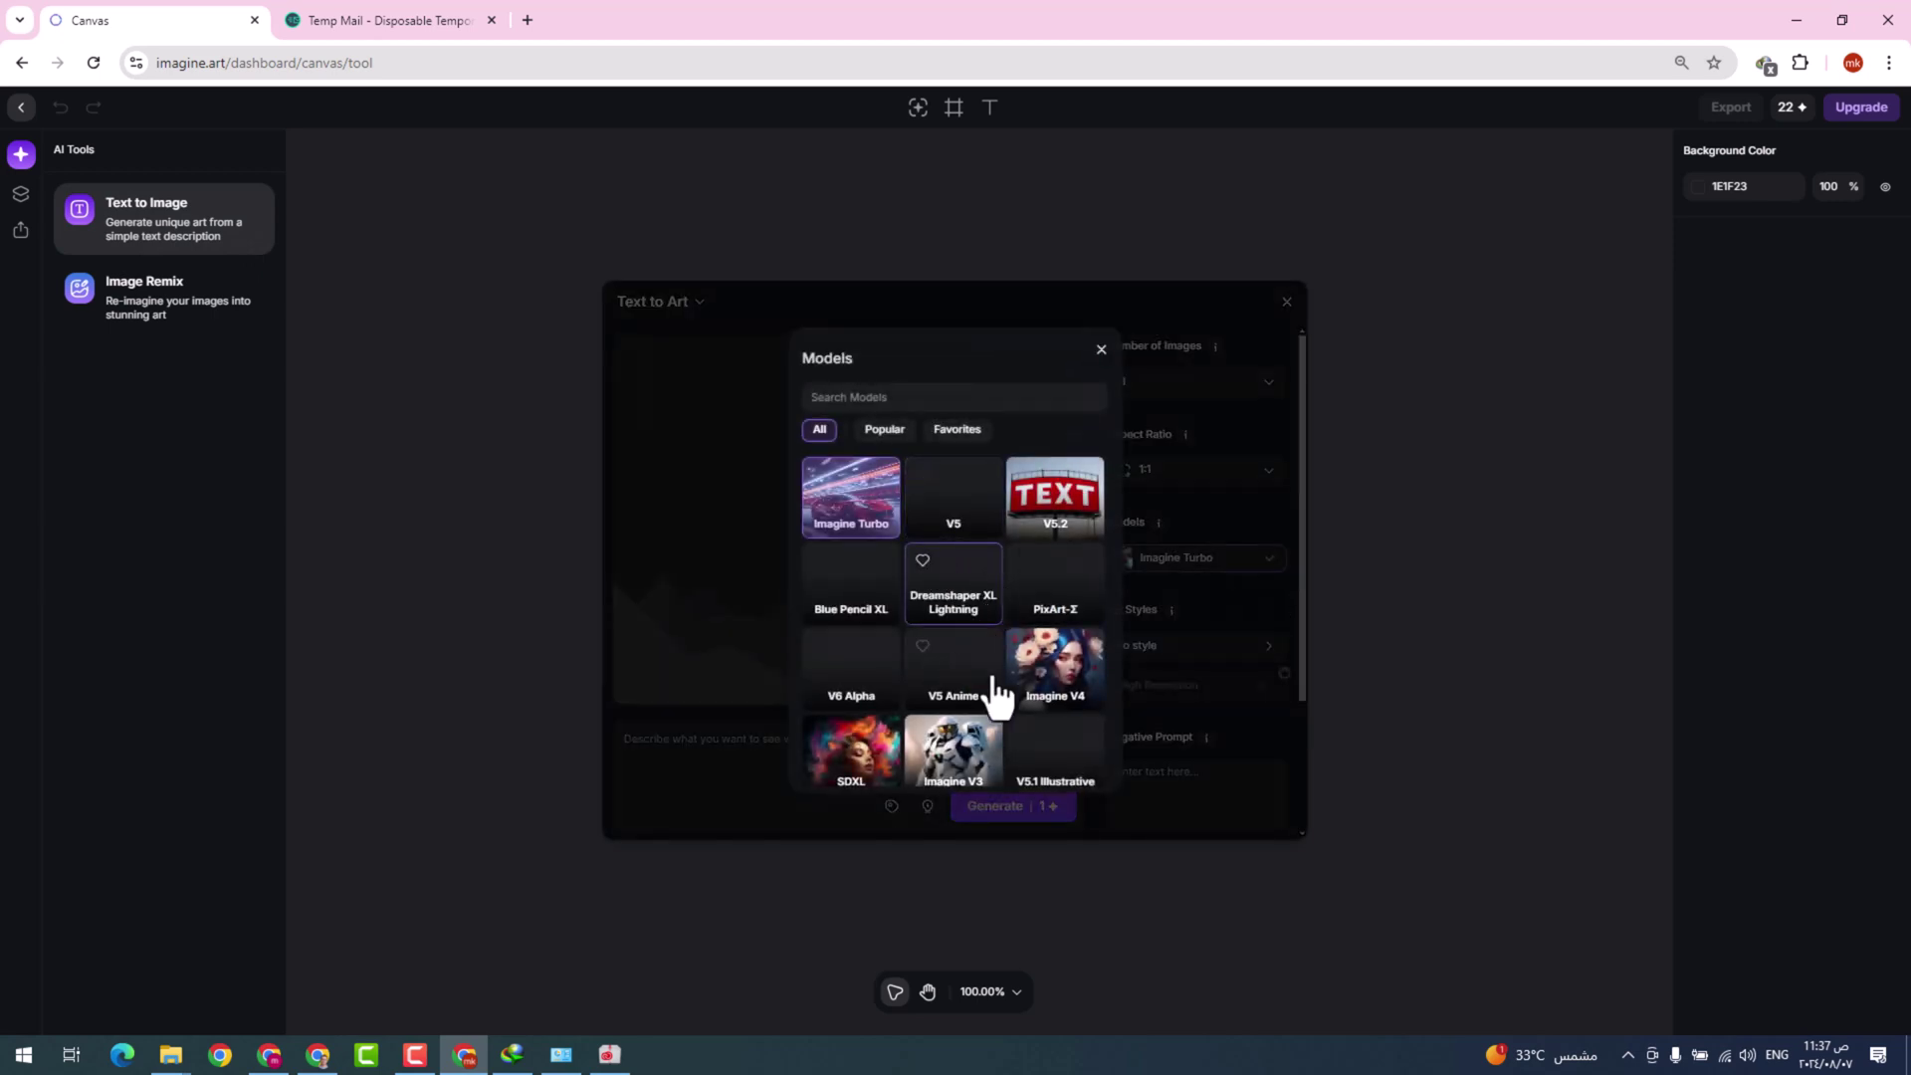
pyautogui.click(853, 761)
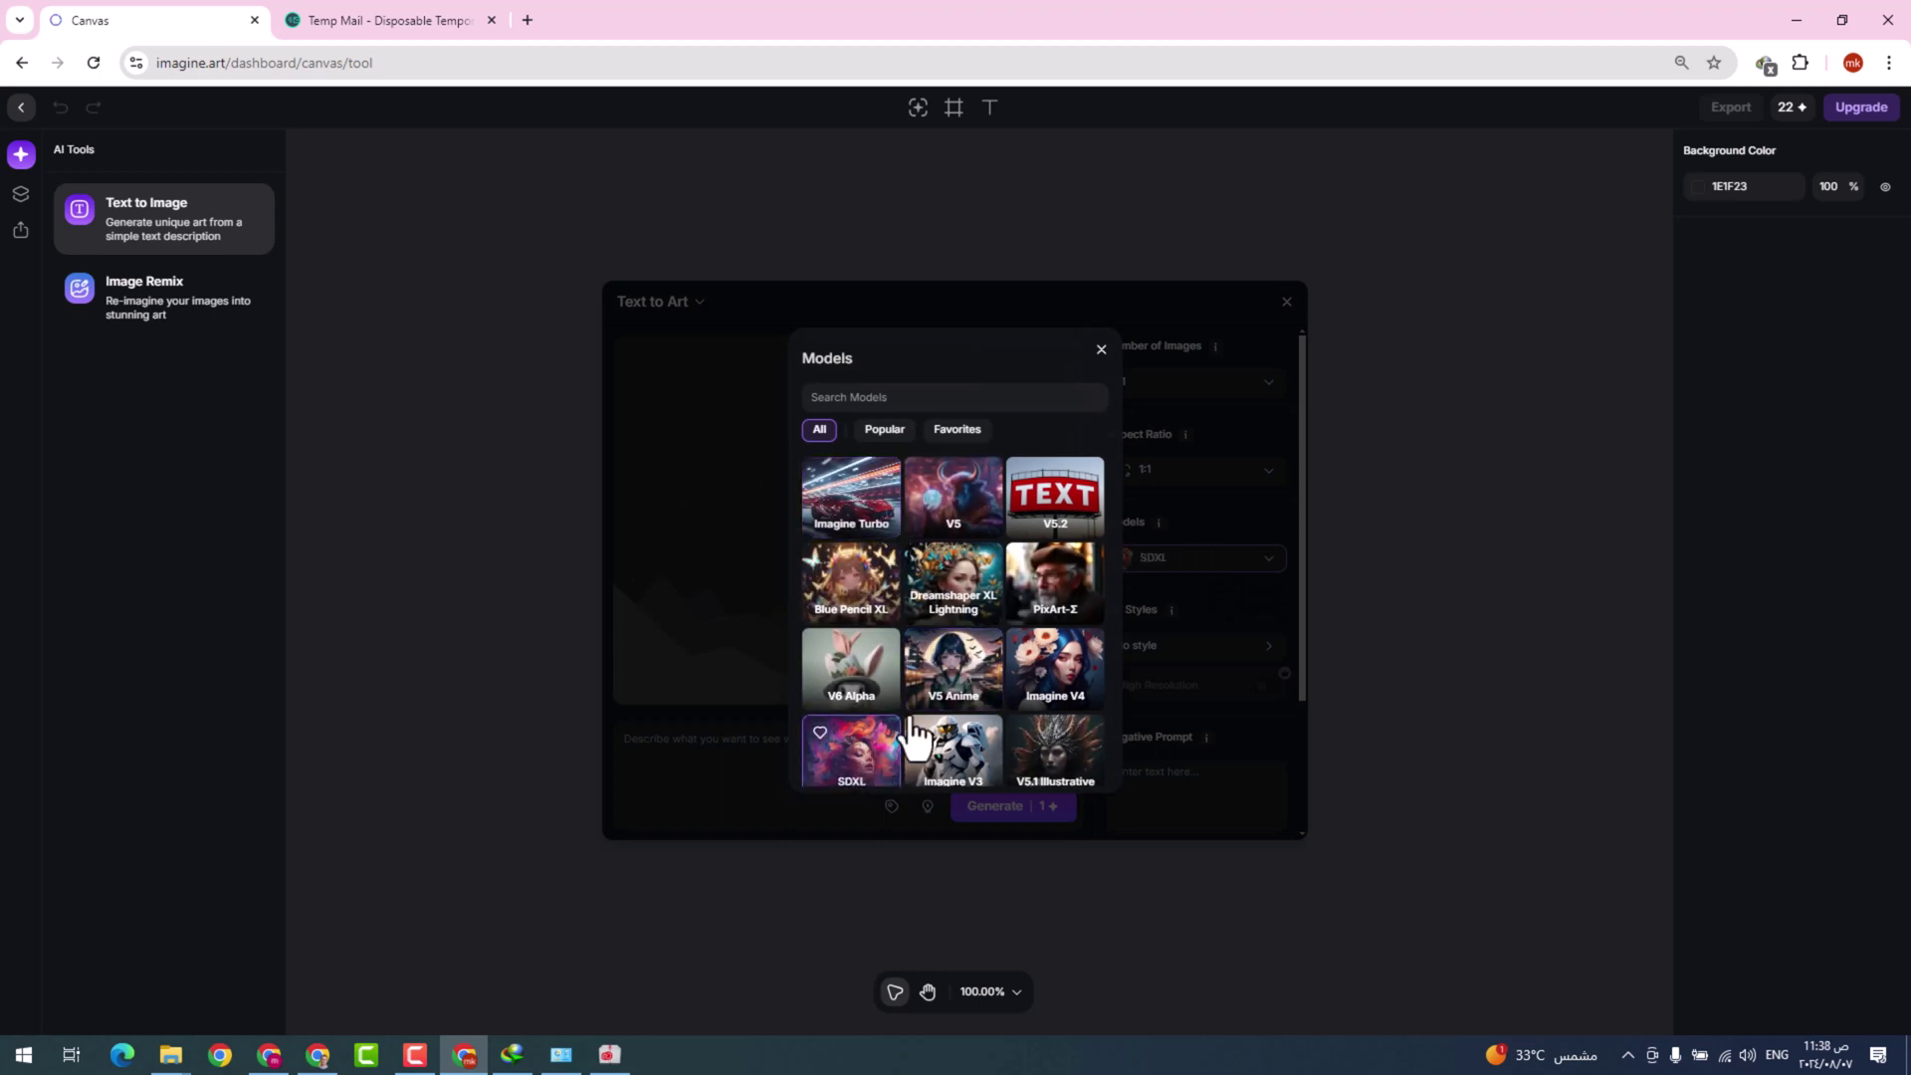
pyautogui.click(795, 833)
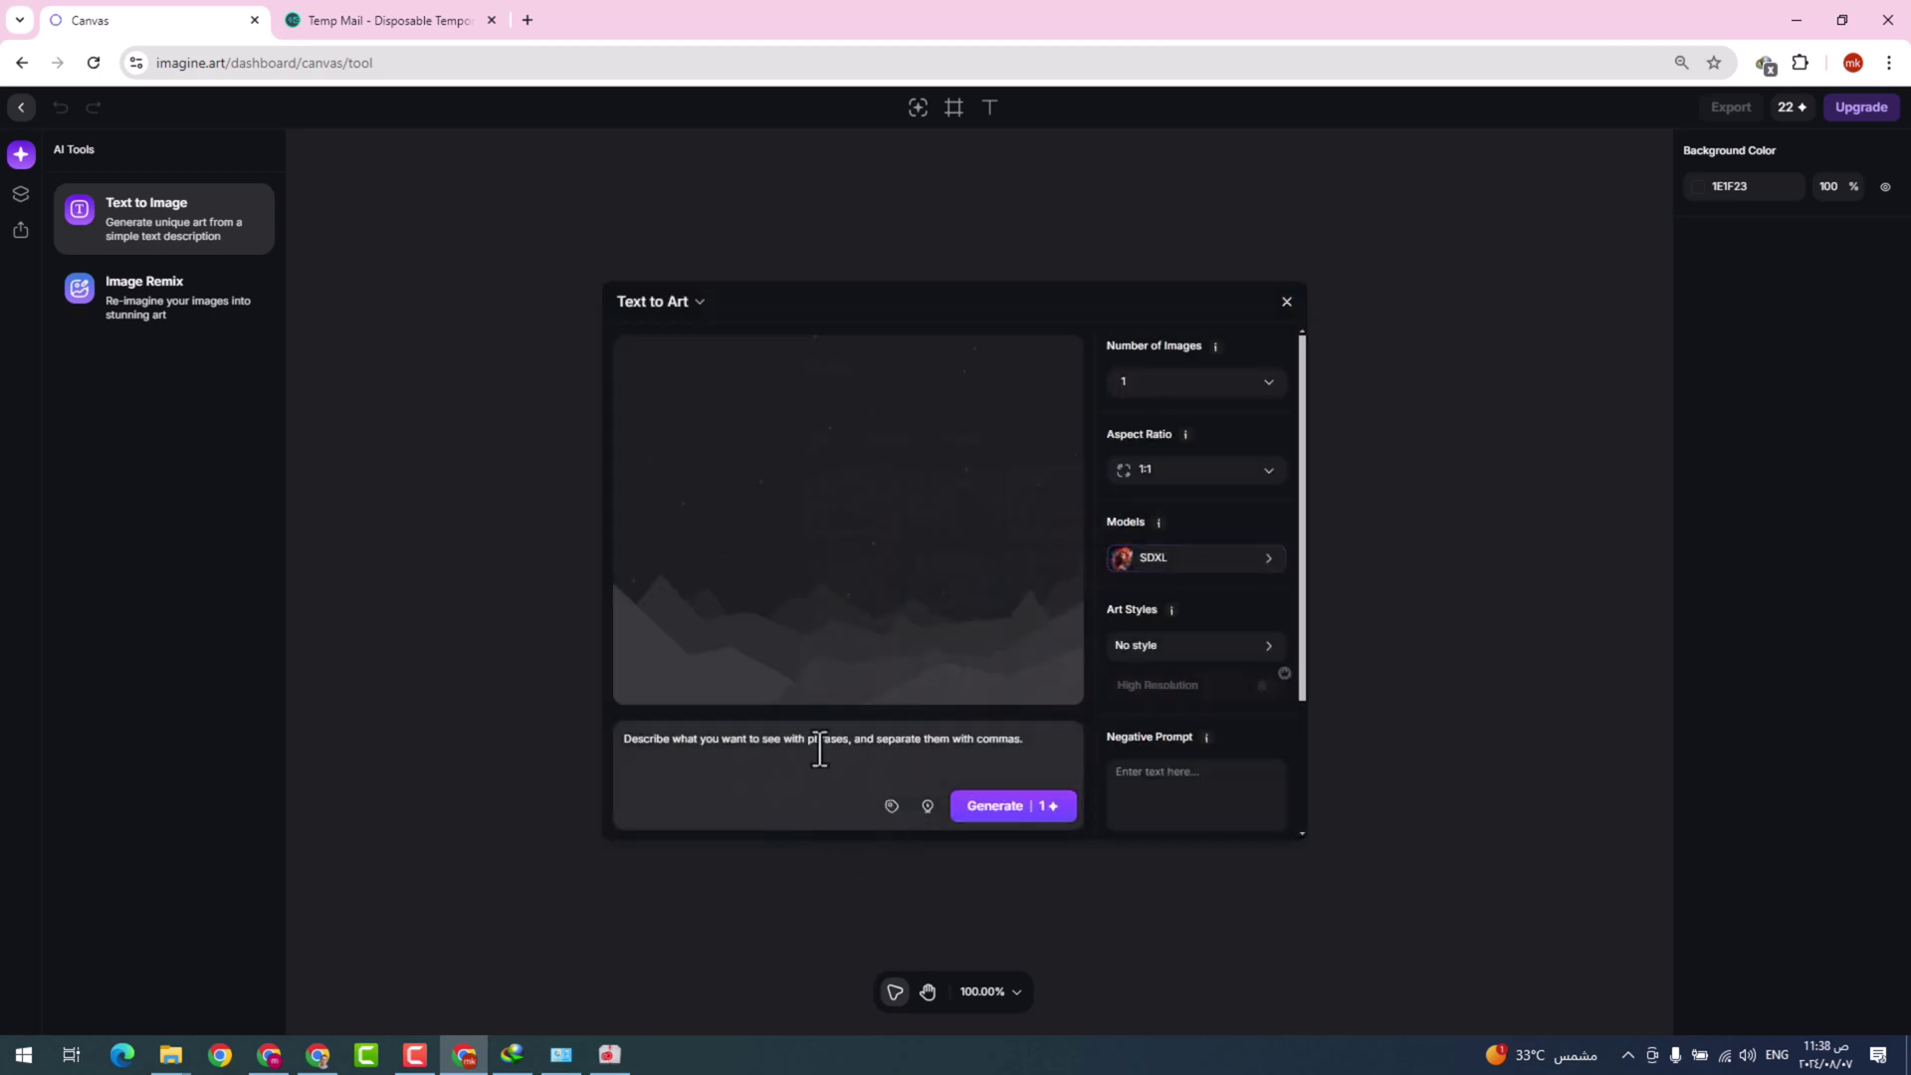
pyautogui.click(926, 806)
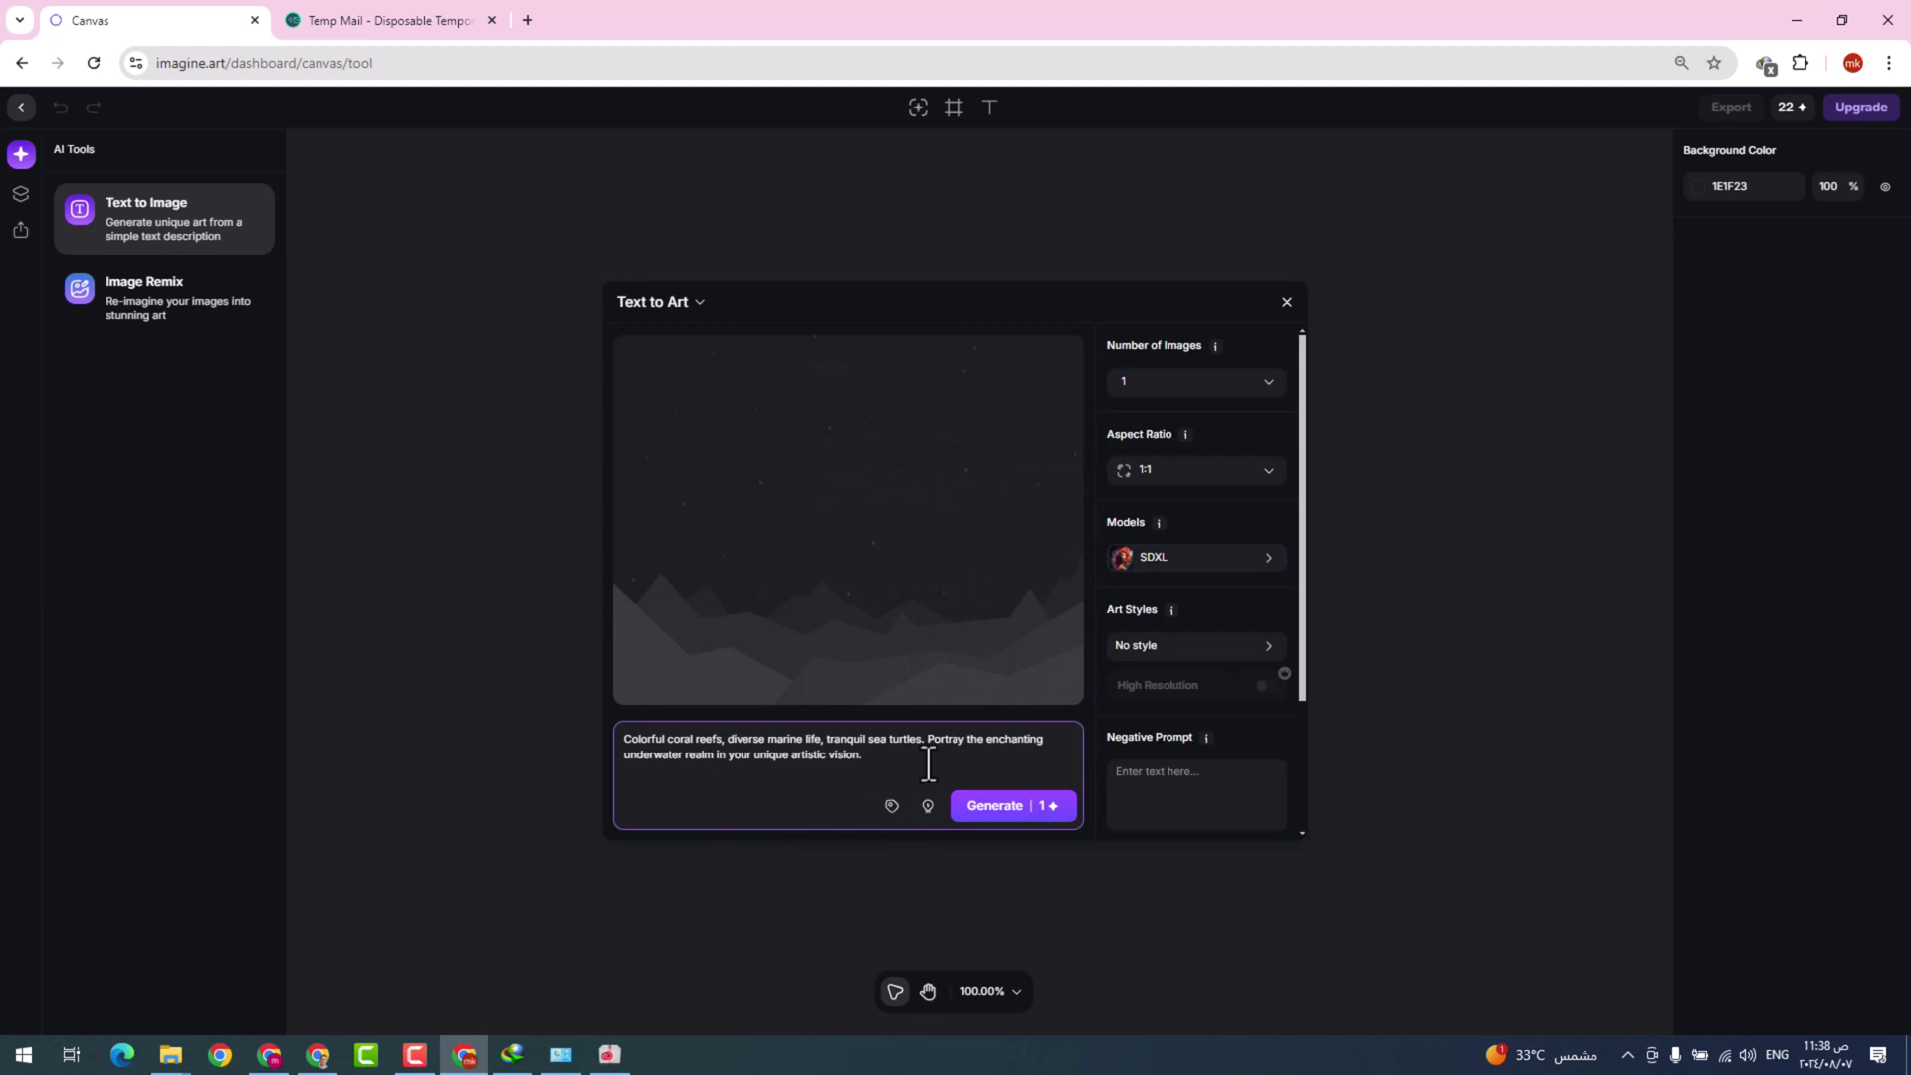
pyautogui.click(1004, 811)
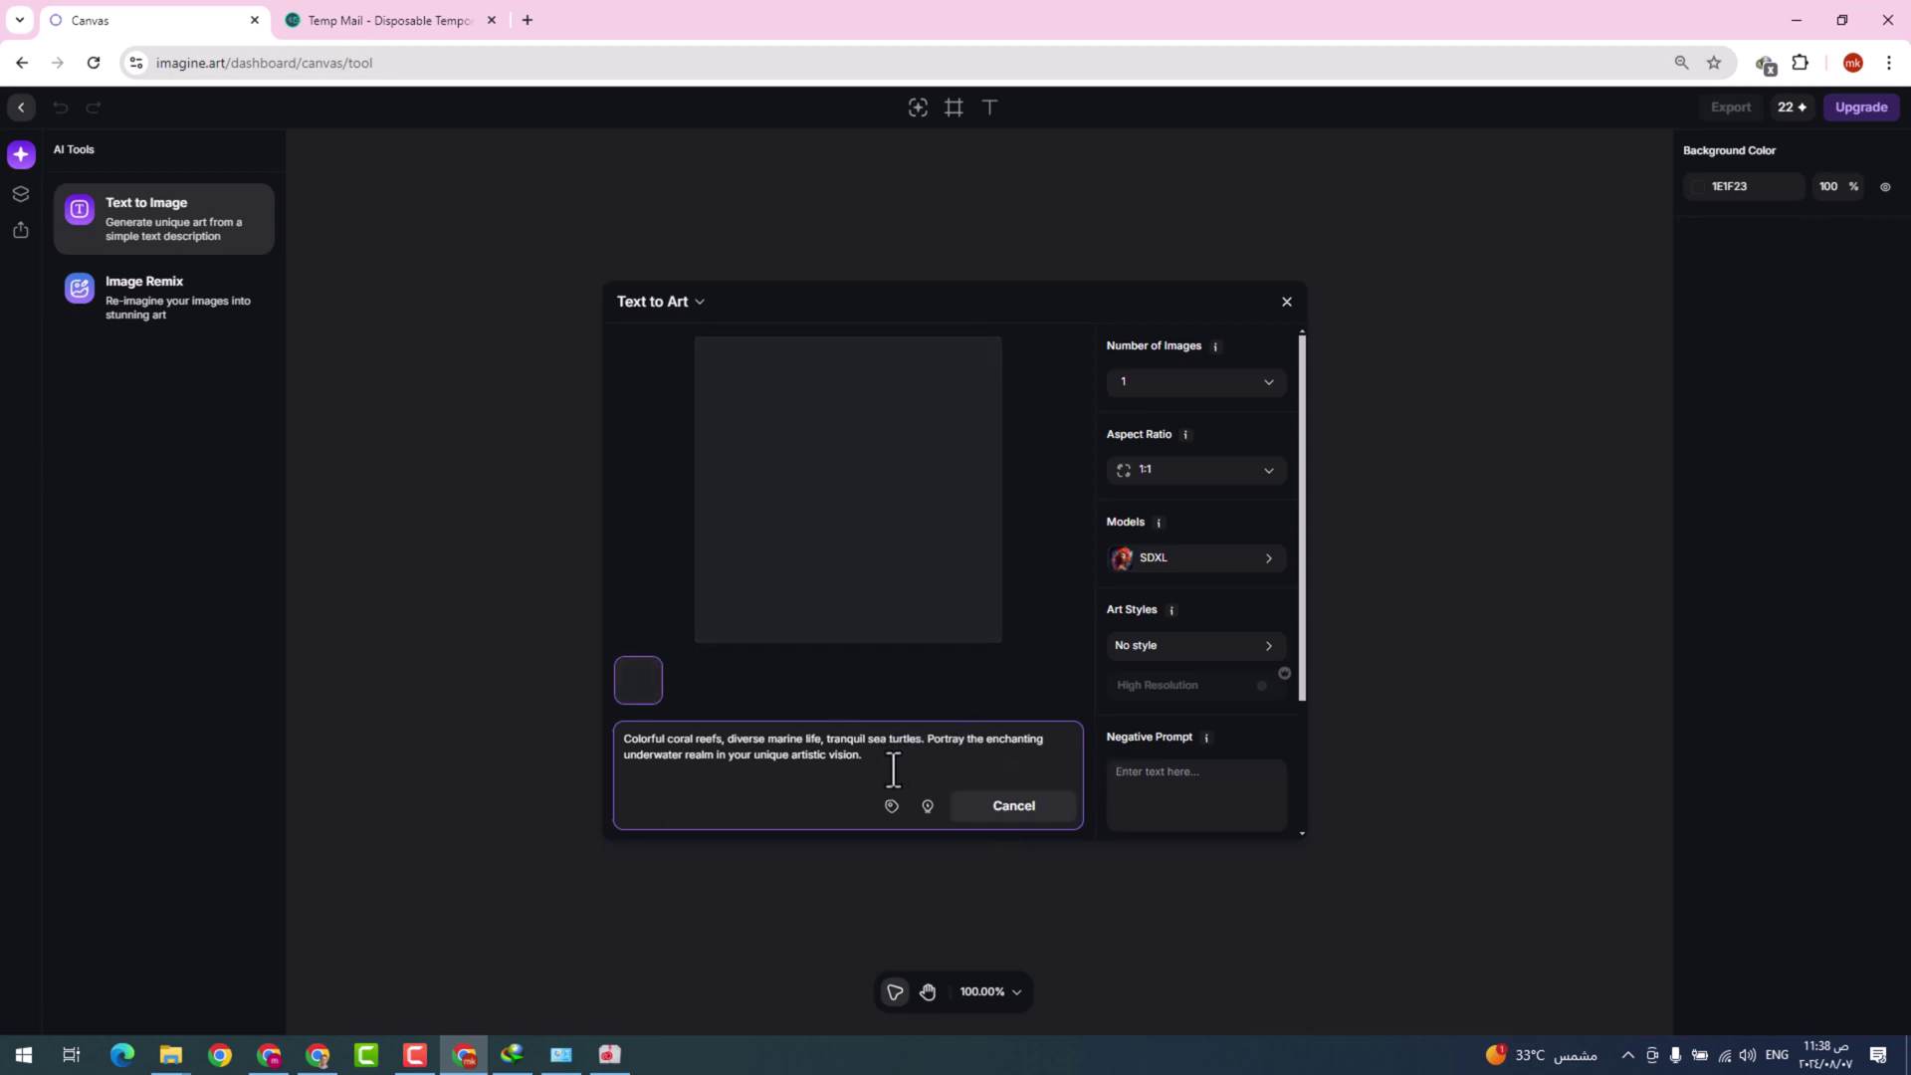
# - Generate a second image from the suggested "Close up of an ancient demon woman, with horns and wings" prompt
pyautogui.click(928, 807)
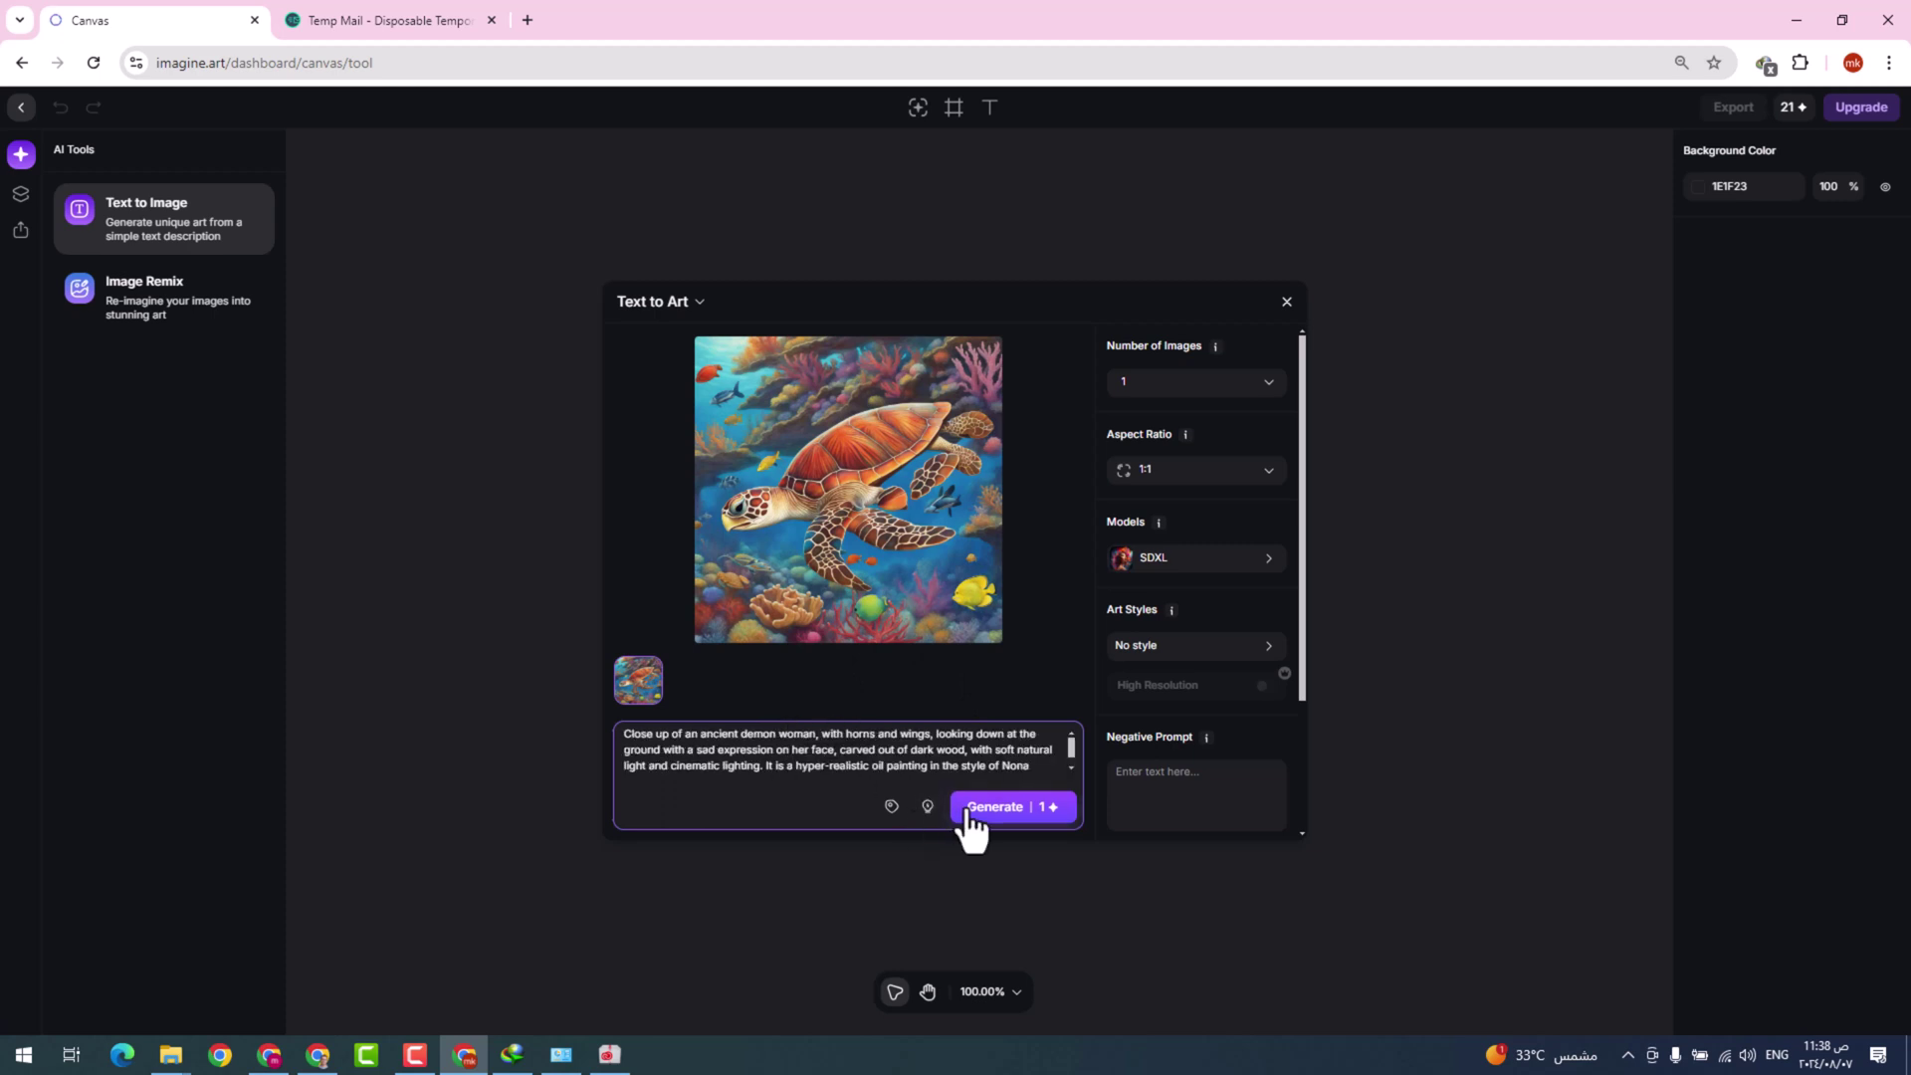
pyautogui.click(965, 808)
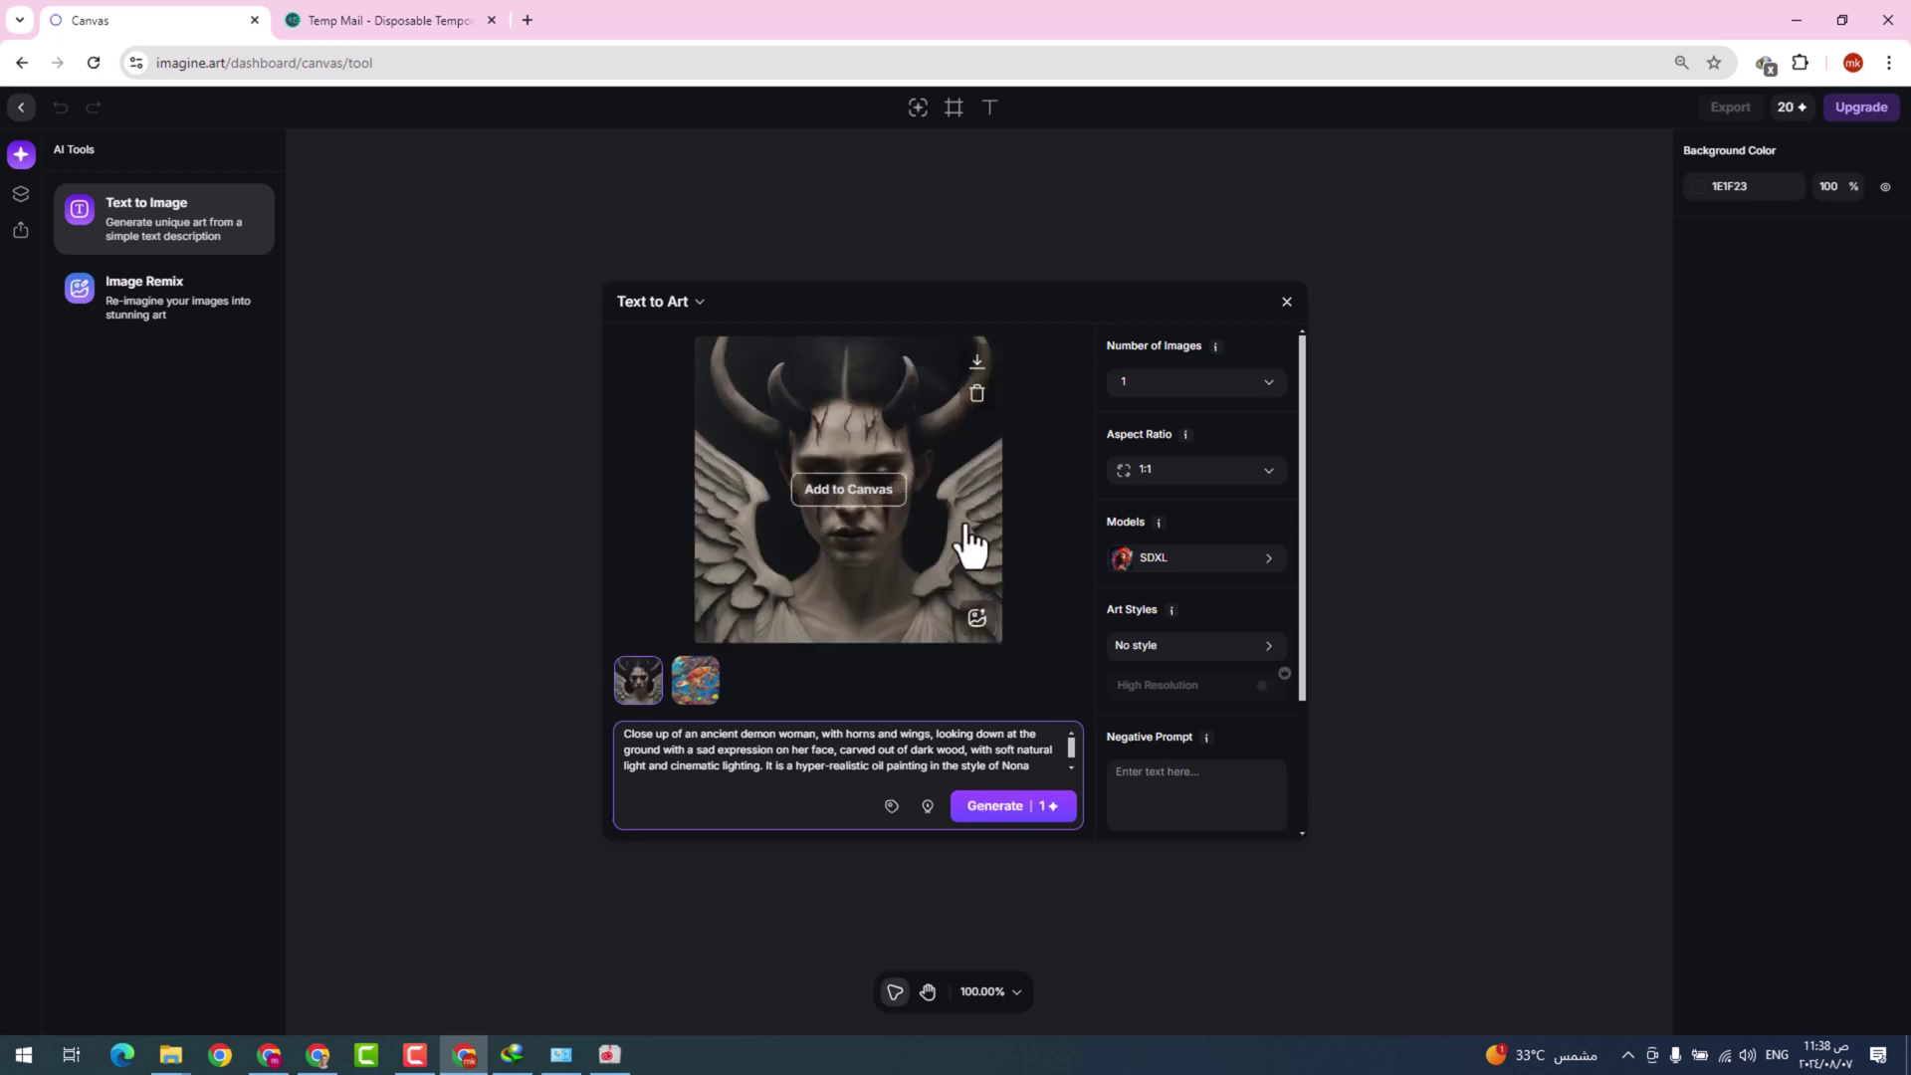
pyautogui.moveTo(987, 380)
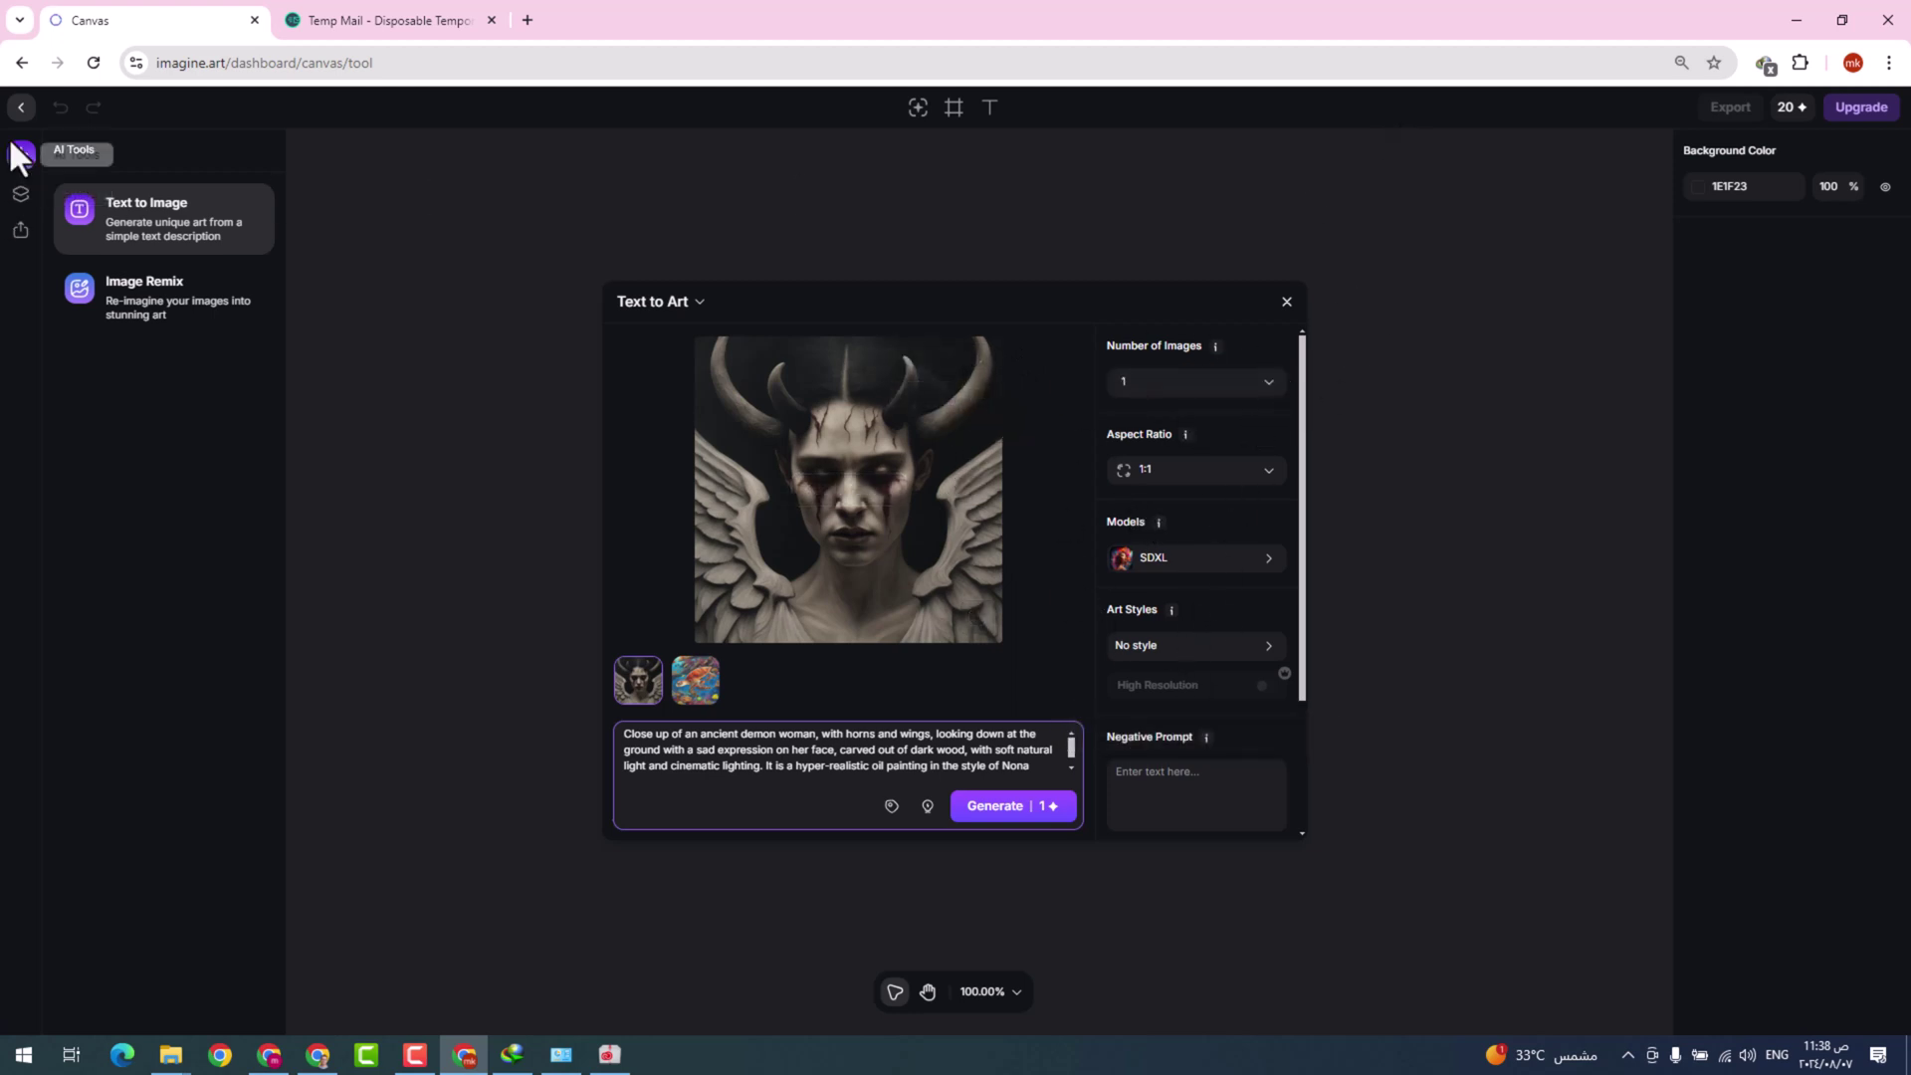
# - Leave the canvas editor for the projects page and check the remaining tokens and their replenishment details
pyautogui.click(20, 107)
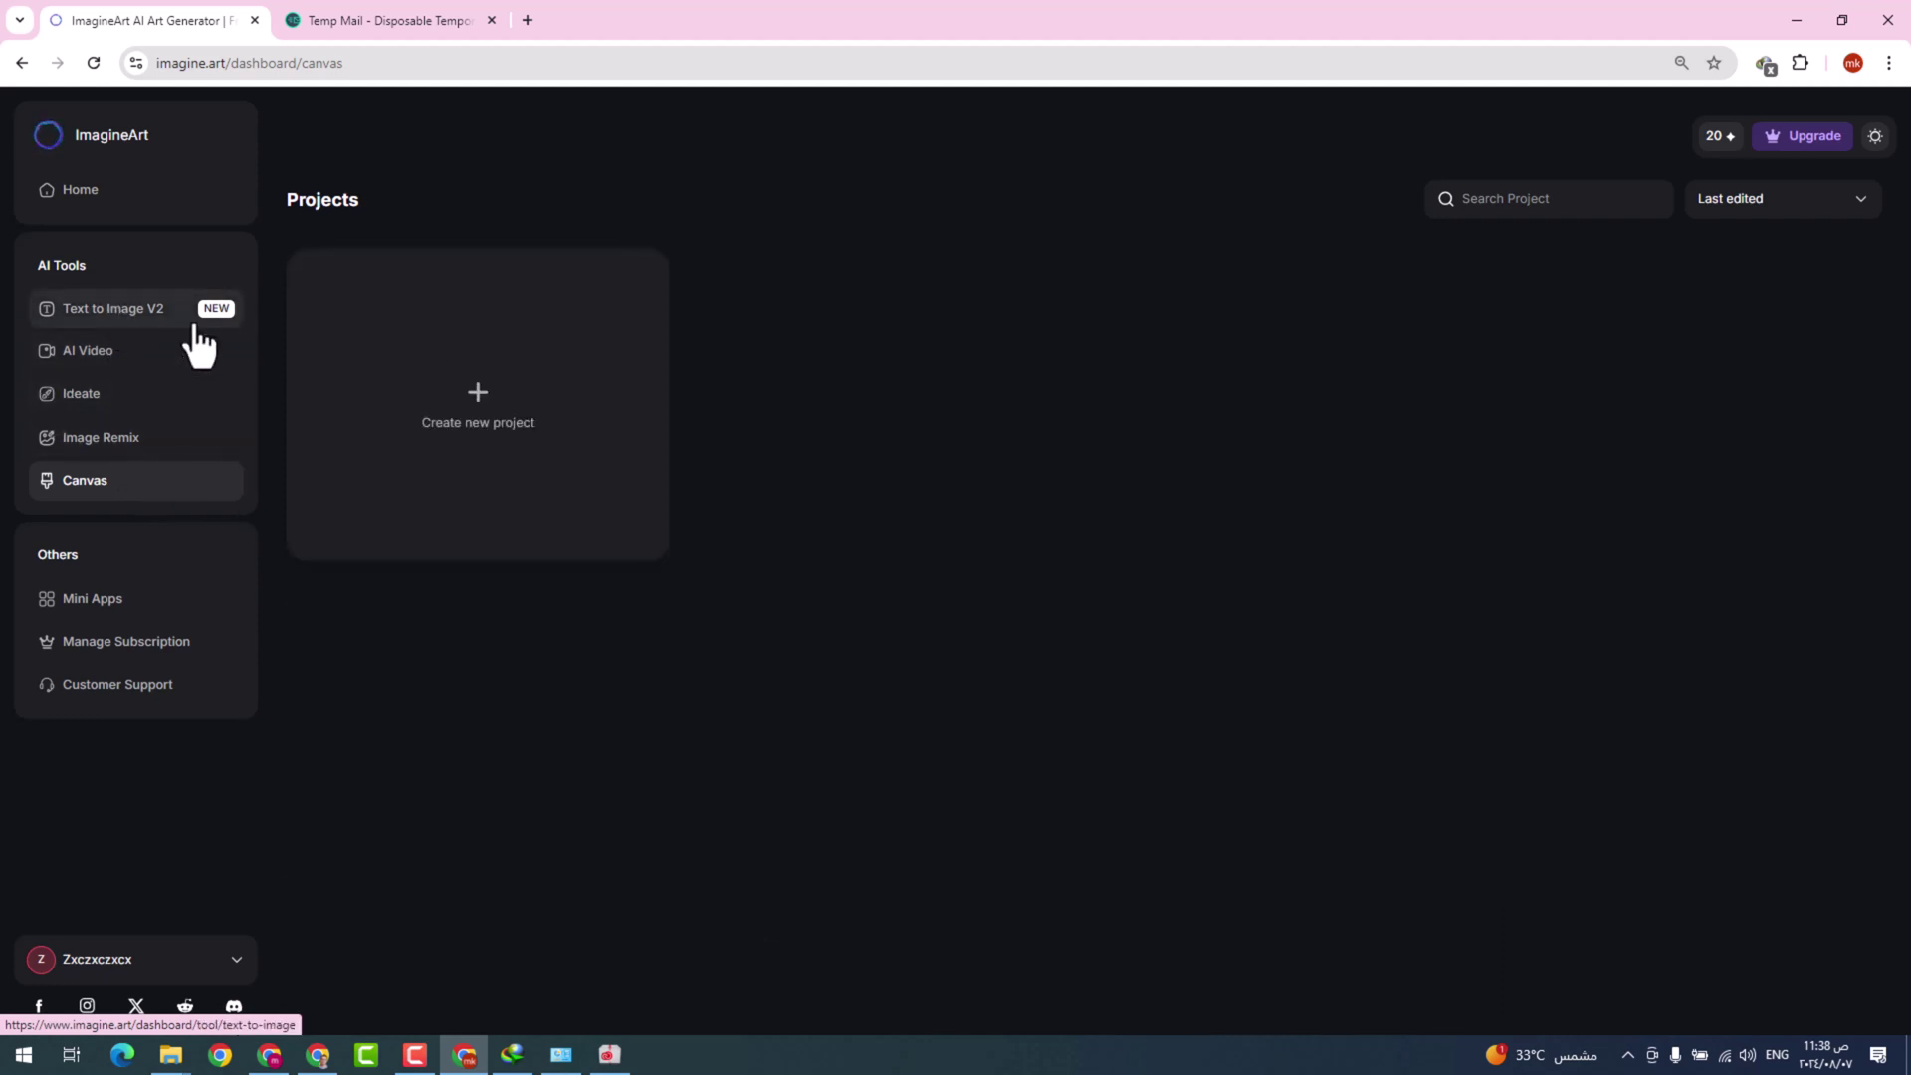
pyautogui.moveTo(1723, 147)
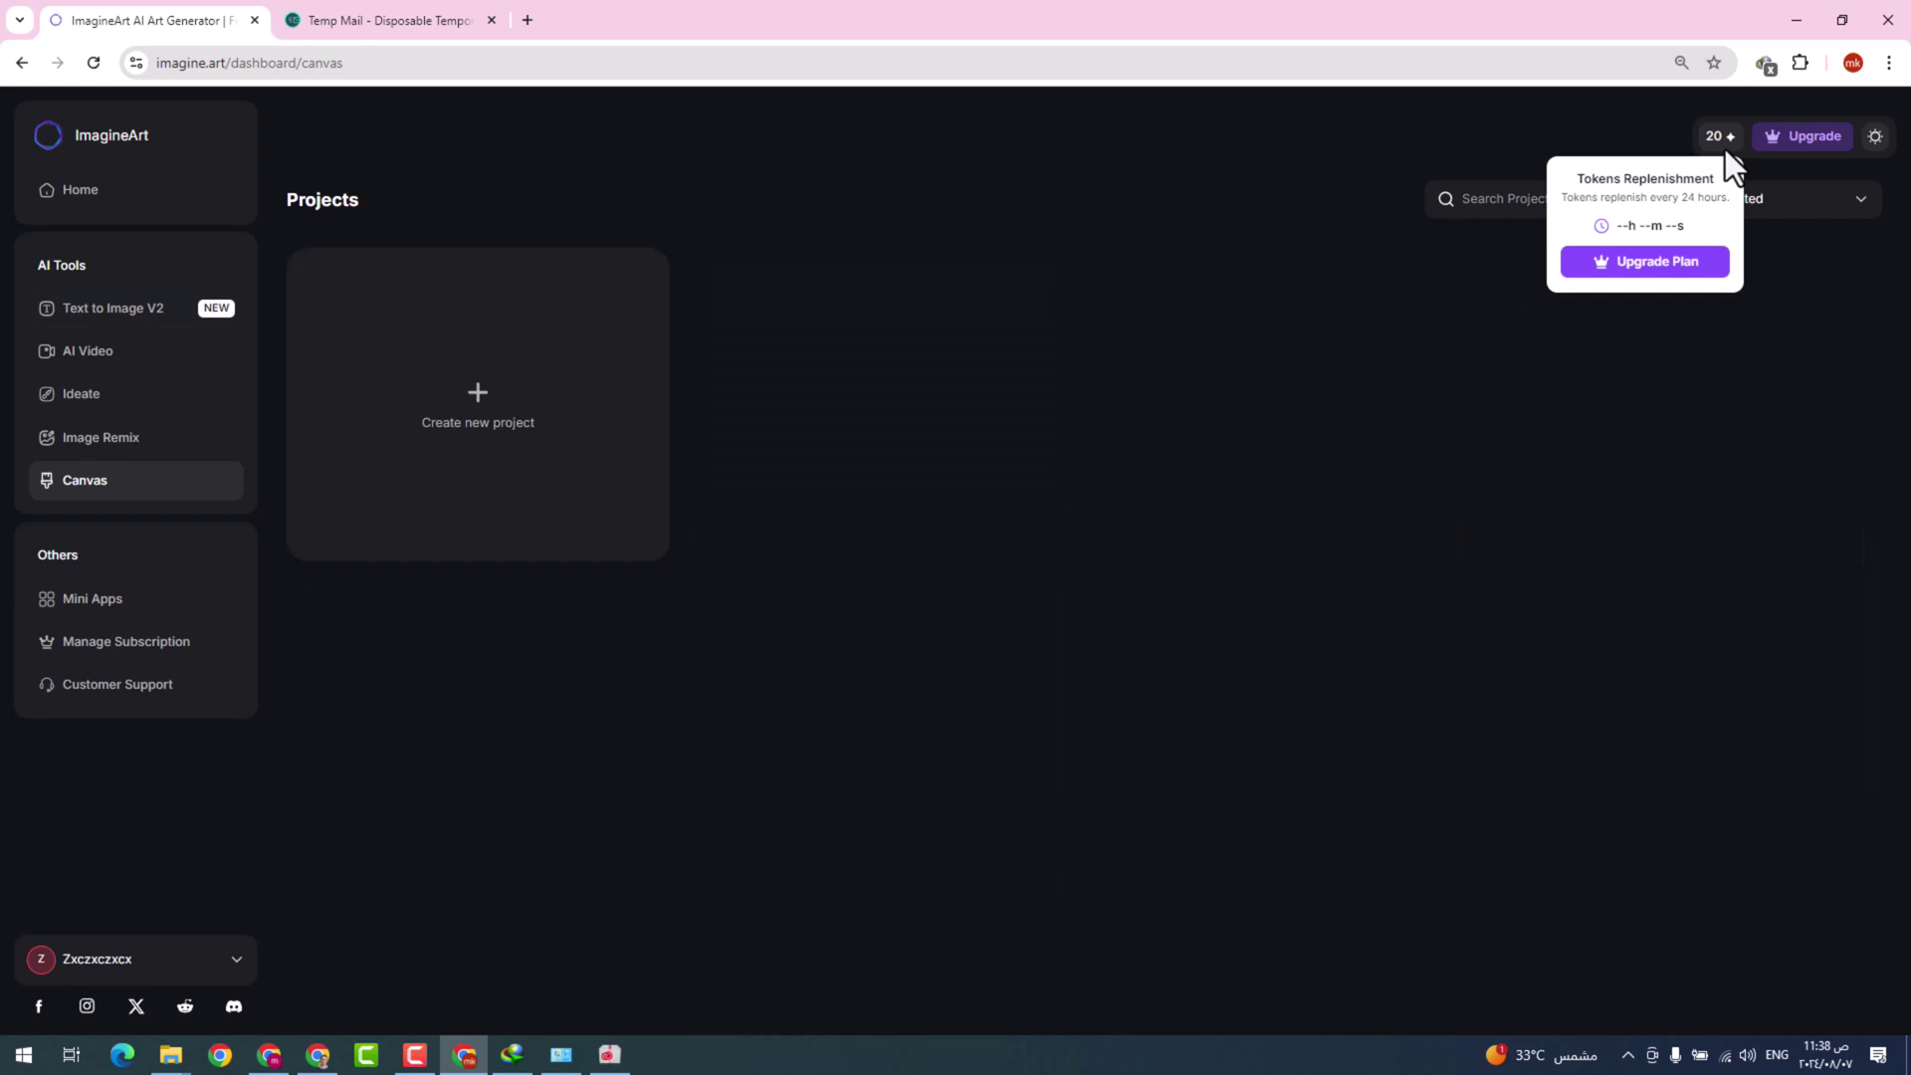